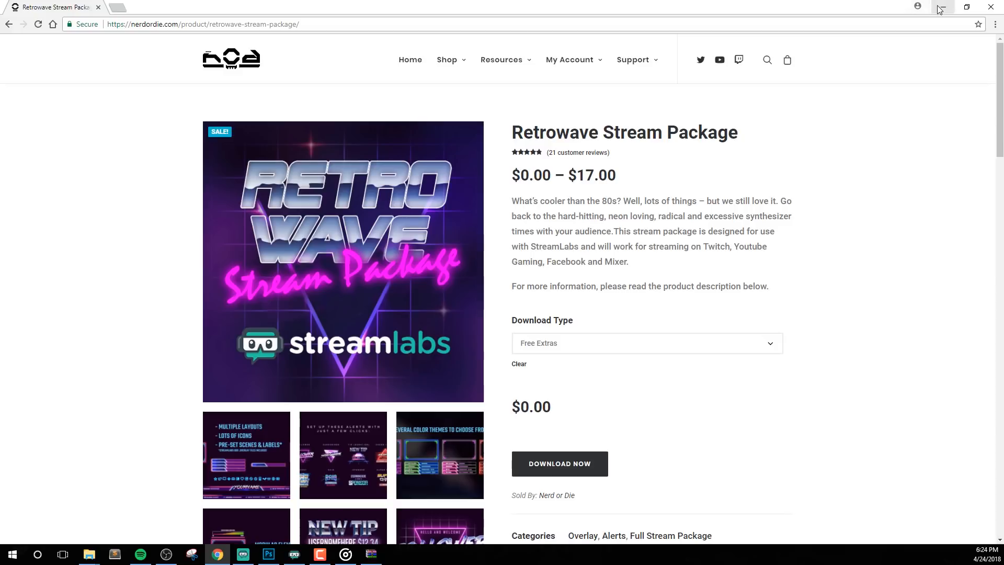
# Step: Open the READ ME setup guide link from the Retrowave Overlay folder on the desktop
pyautogui.click(940, 7)
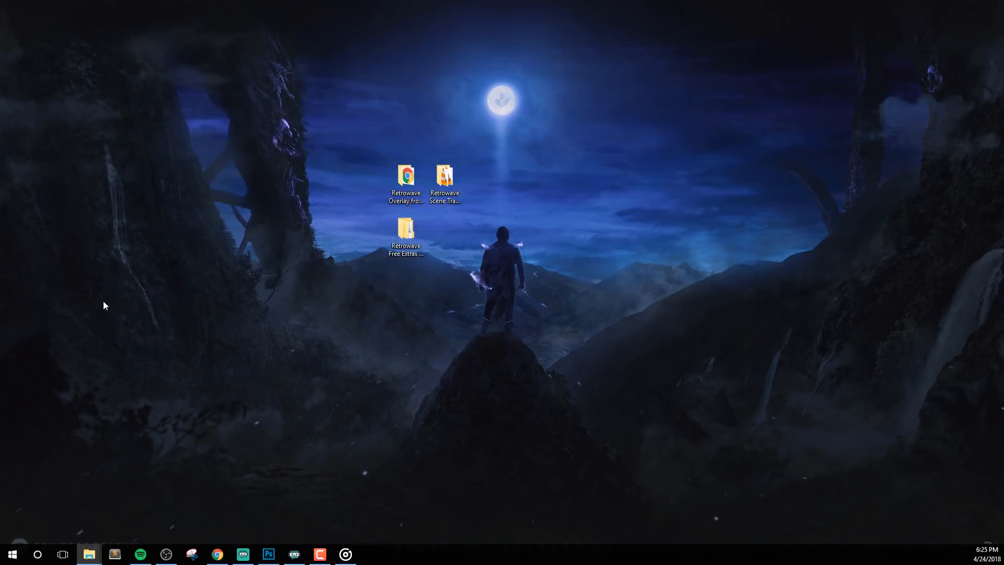
pyautogui.moveTo(339, 150); pyautogui.dragTo(517, 308)
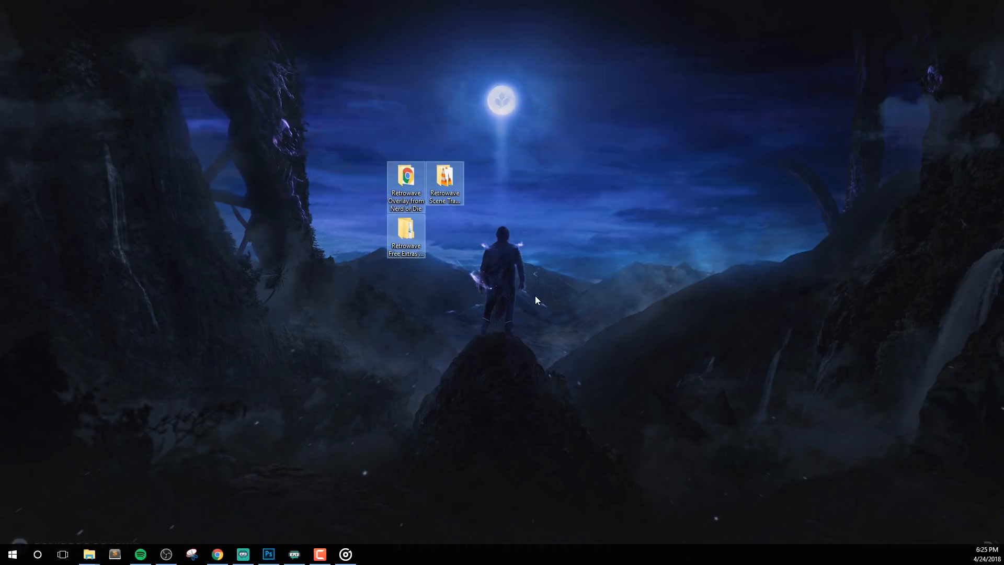
pyautogui.click(535, 299)
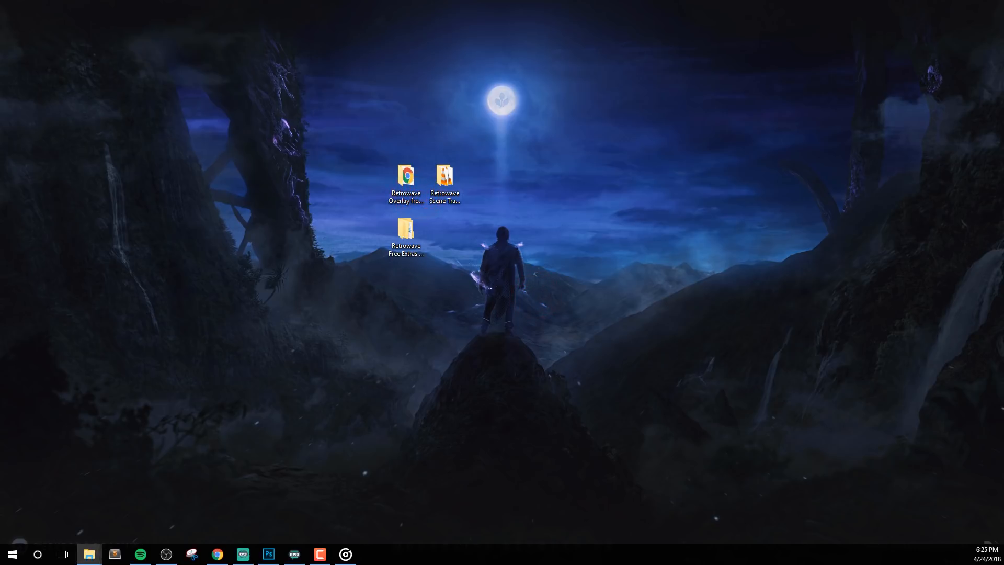
pyautogui.doubleClick(405, 178)
pyautogui.doubleClick(458, 262)
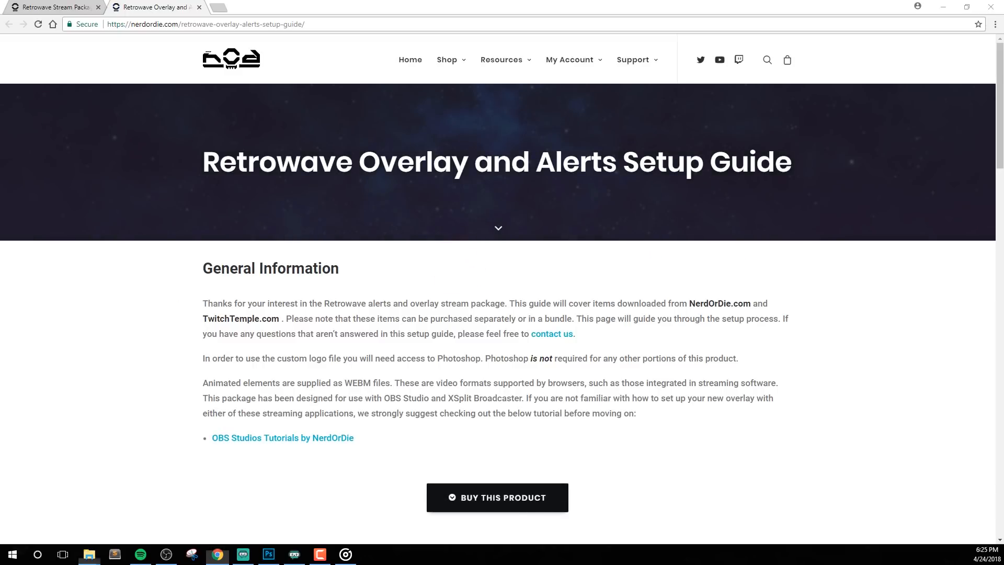
# Step: Look through the Chat Box Widget and Stinger Transition instructions in the setup guide's Installation Guide
pyautogui.scroll(-14, 162, 328)
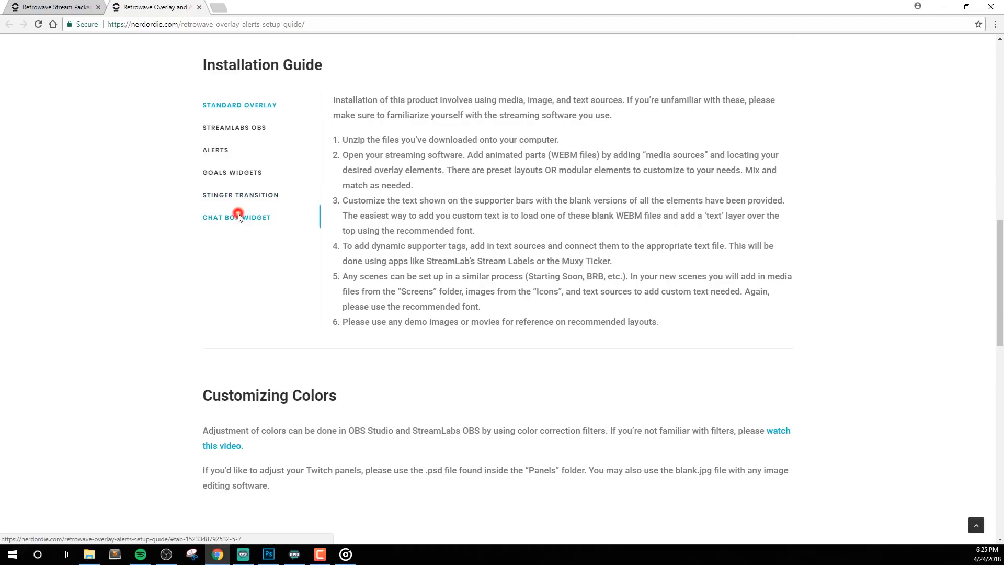
pyautogui.click(238, 217)
pyautogui.click(253, 198)
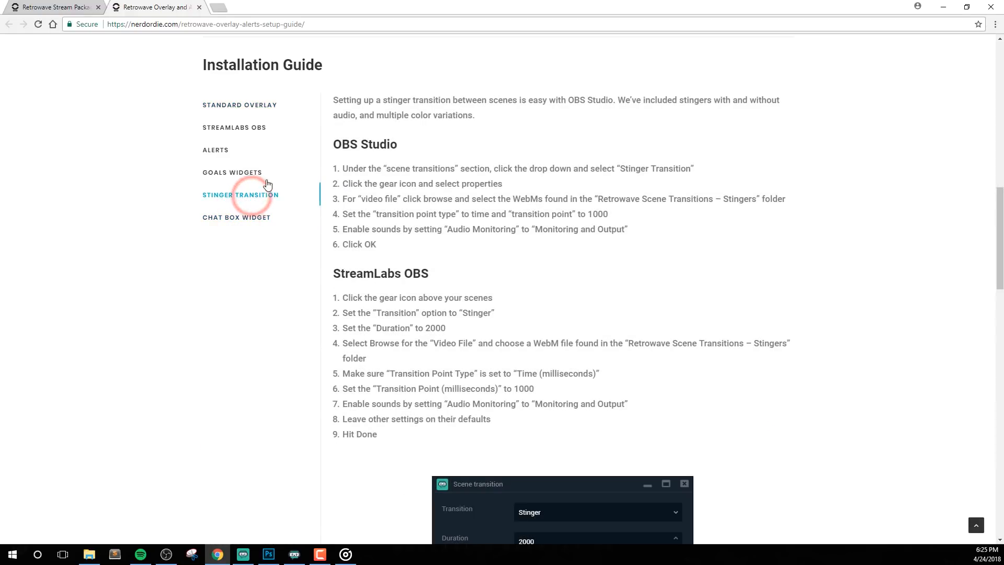
# Step: View the guide's linked download page for the Big Noodle Titling font, close it and return to the start of the guide
pyautogui.scroll(4, 256, 212)
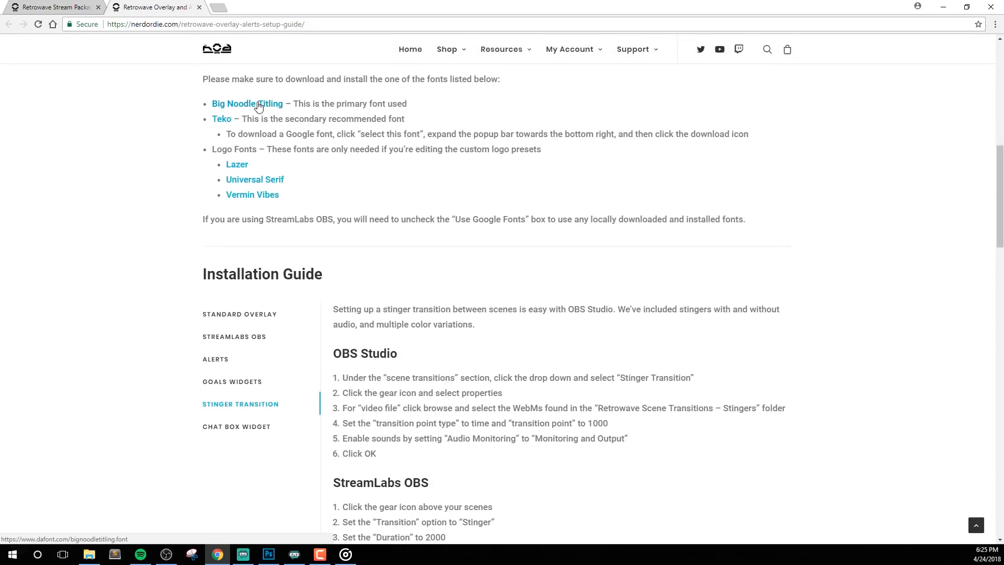
pyautogui.click(259, 104)
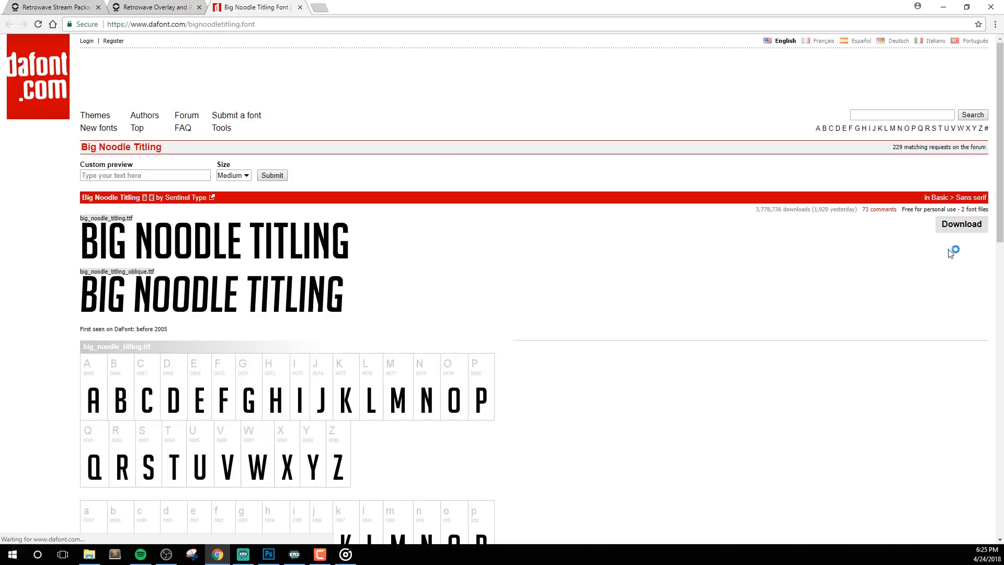
pyautogui.middleClick(228, 6)
pyautogui.scroll(10, 411, 300)
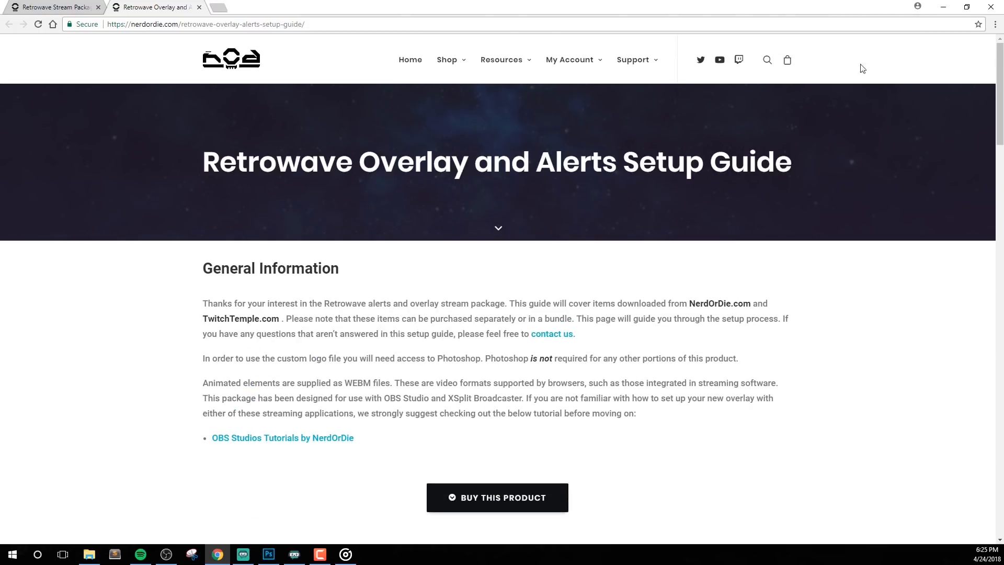
# Step: Switch to OBS and delete the Image source from the Gaming scene
pyautogui.click(943, 10)
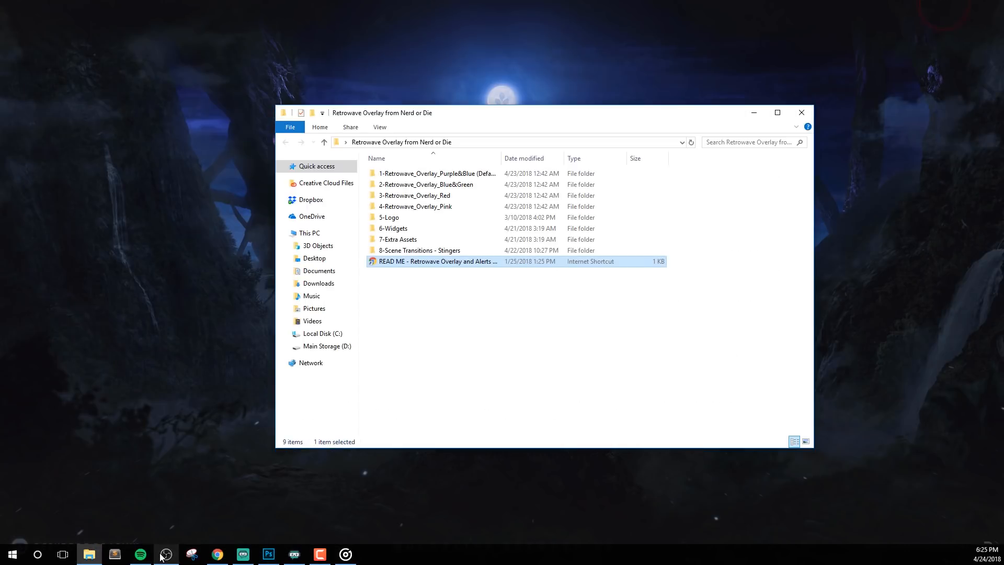
pyautogui.click(166, 555)
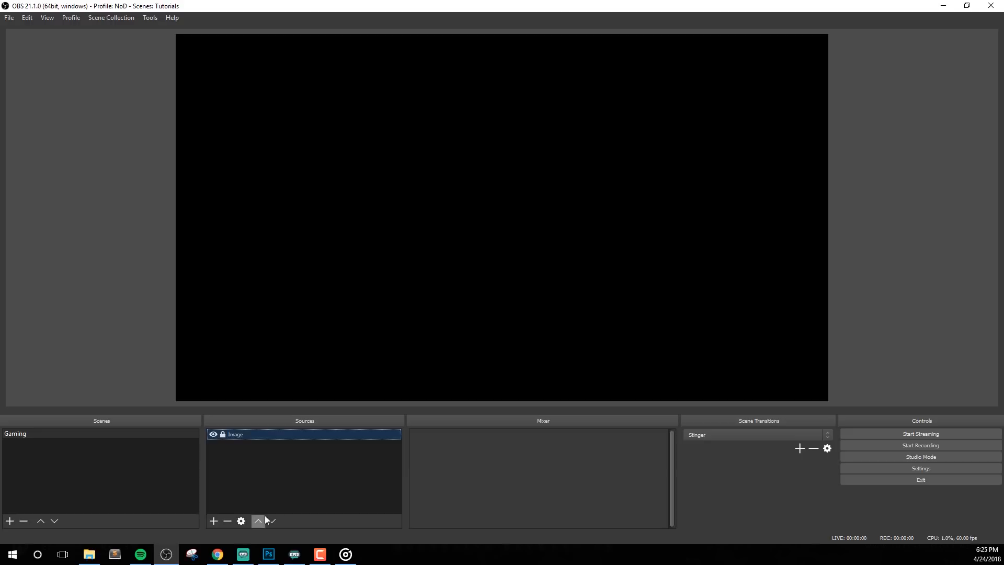
pyautogui.click(286, 458)
pyautogui.click(294, 434)
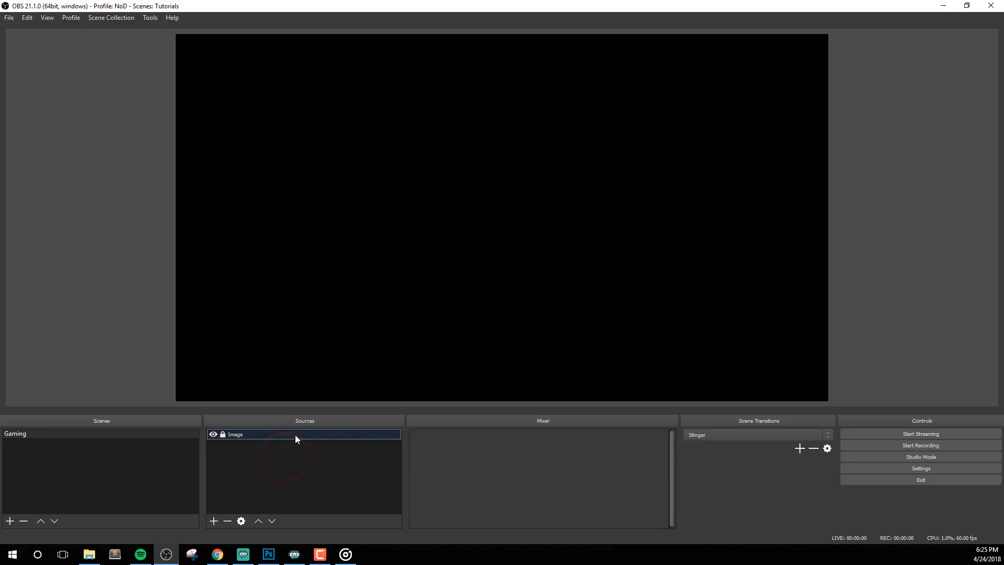
pyautogui.press('Delete')
pyautogui.click(514, 294)
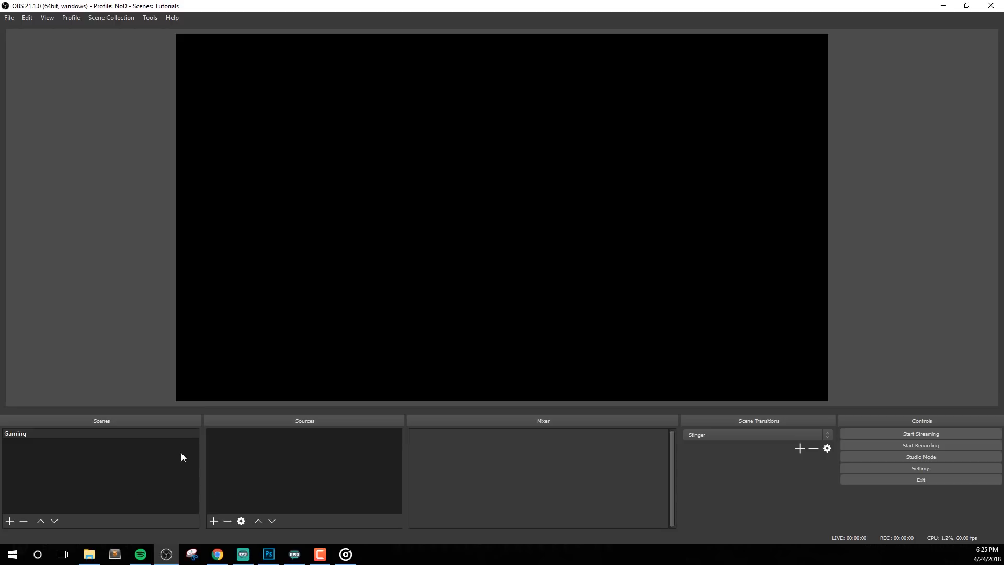
# Step: Add a new scene named "Starting Soon"
pyautogui.rightClick(52, 456)
pyautogui.click(70, 462)
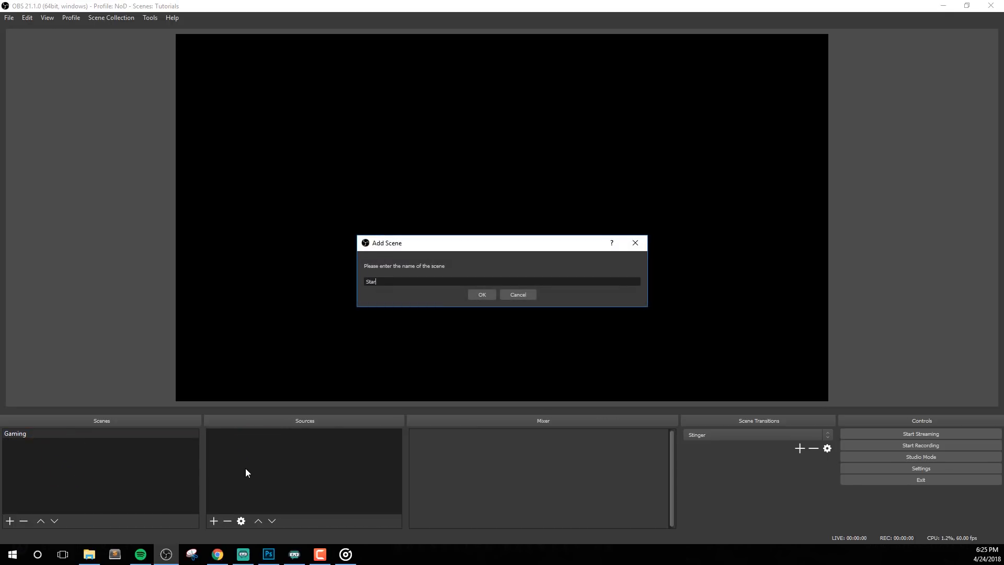
pyautogui.write('Starting Soon')
pyautogui.press('Return')
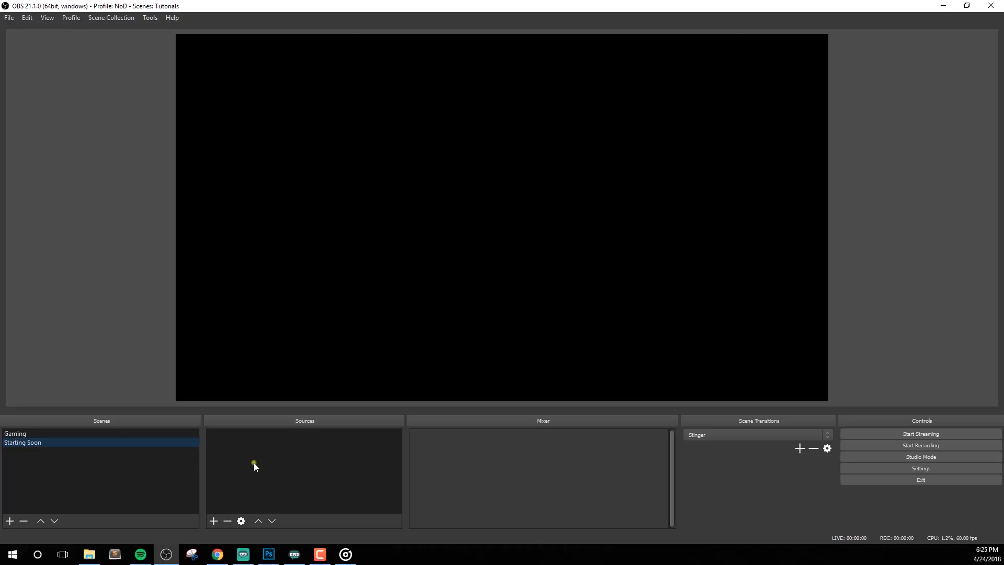
# Step: Add a Media Source with the default name to the Starting Soon scene
pyautogui.rightClick(253, 463)
pyautogui.click(272, 465)
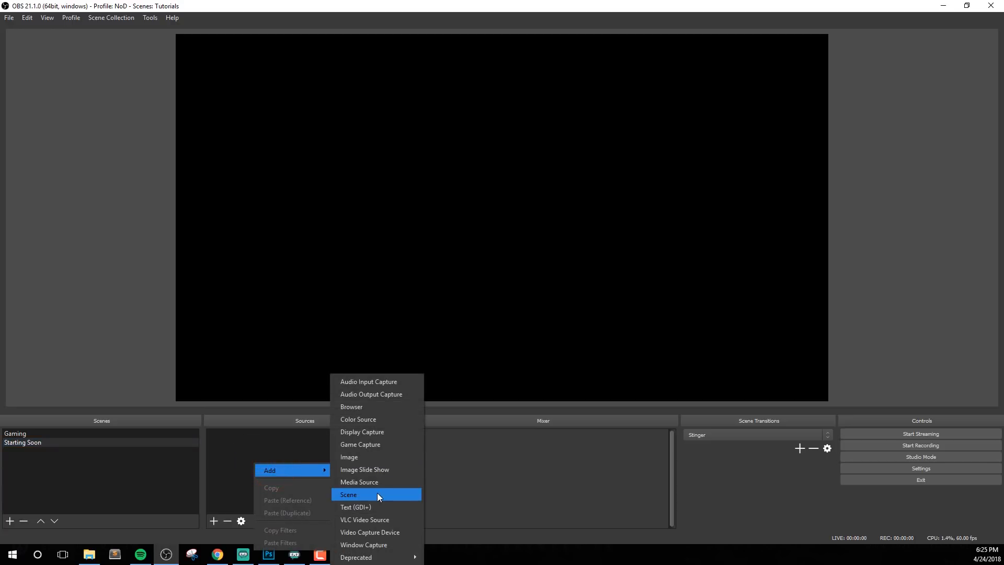
pyautogui.click(379, 481)
pyautogui.click(527, 348)
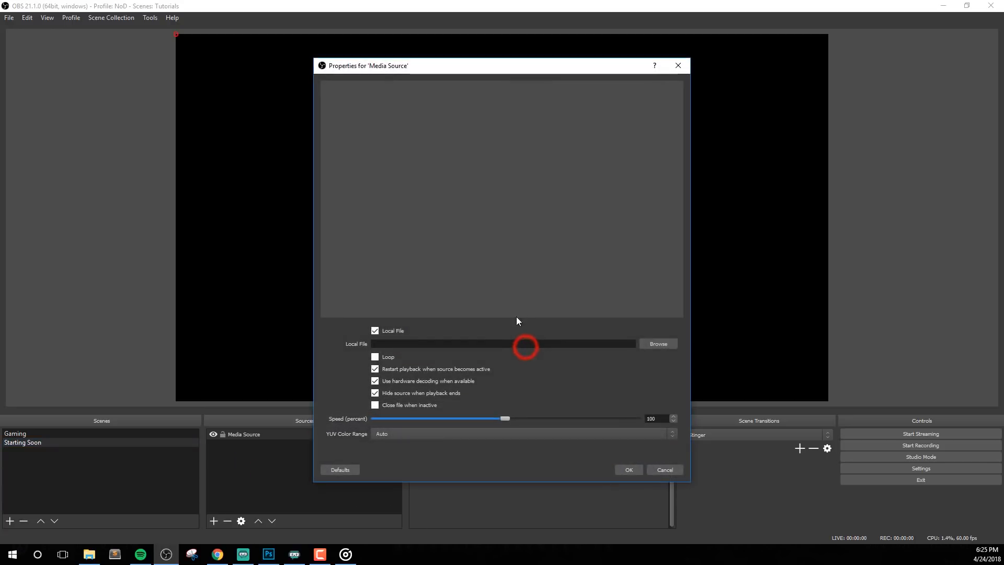
# Step: Load Retrowave_StreamStarting from the 3-Retrowave_Overlay_Red Screens folder into the media source, enabling Loop and Close file when inactive
pyautogui.click(644, 345)
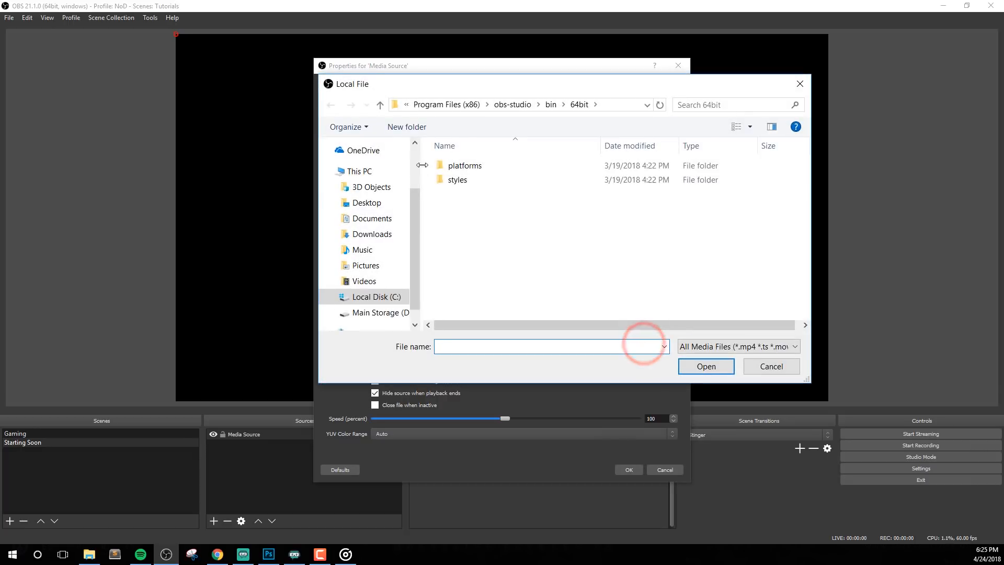
pyautogui.click(416, 159)
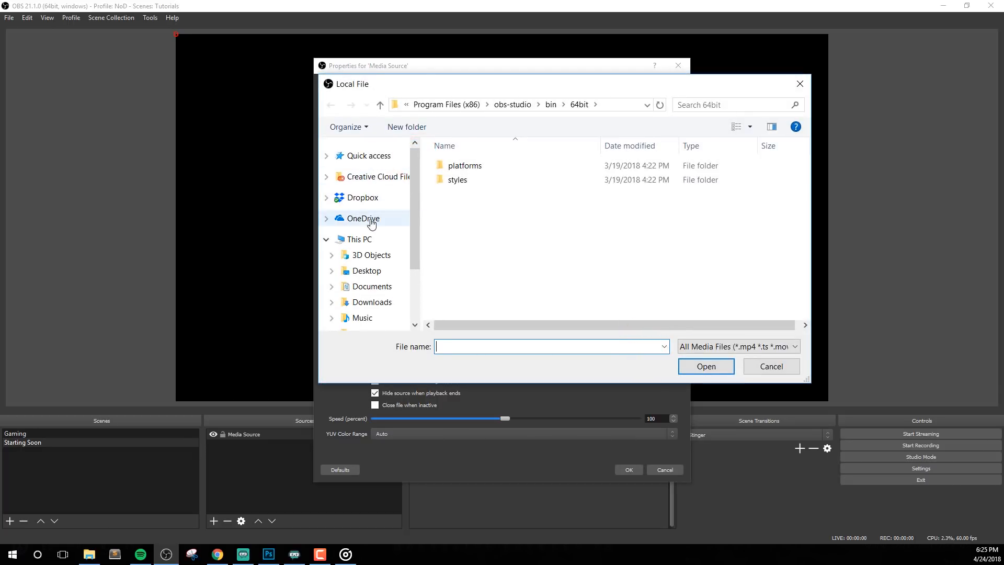
pyautogui.click(365, 271)
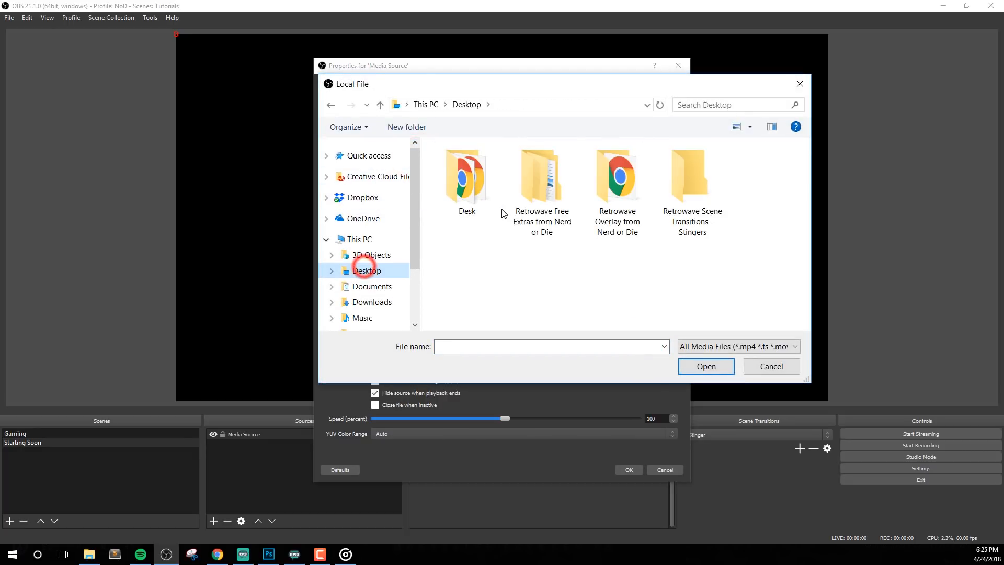
pyautogui.doubleClick(619, 178)
pyautogui.doubleClick(529, 193)
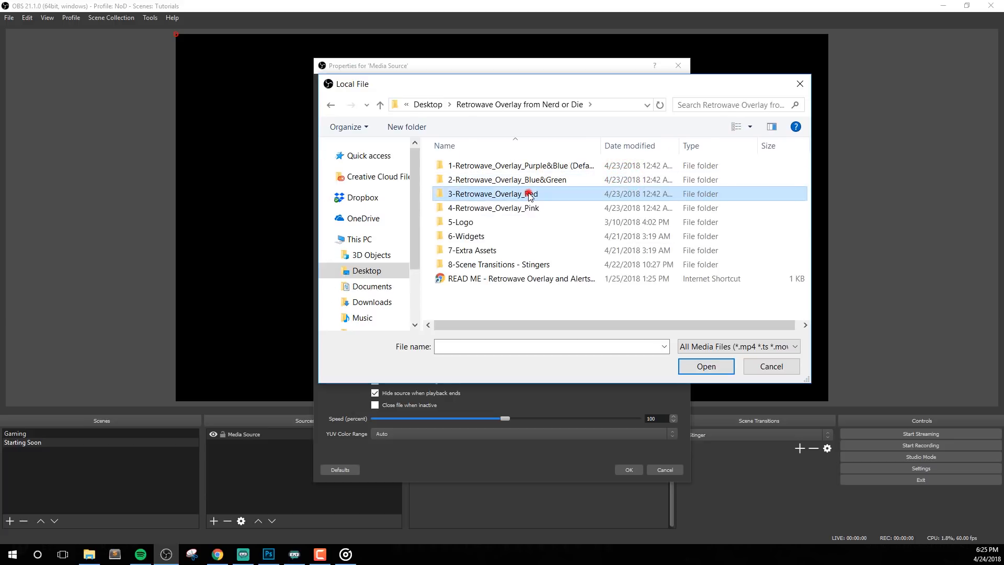
pyautogui.doubleClick(461, 208)
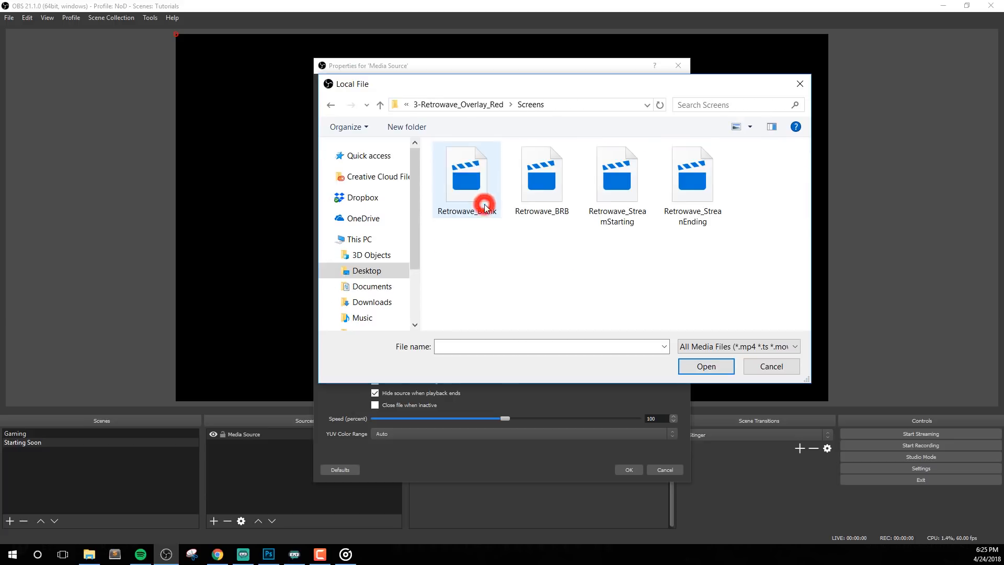
pyautogui.doubleClick(621, 193)
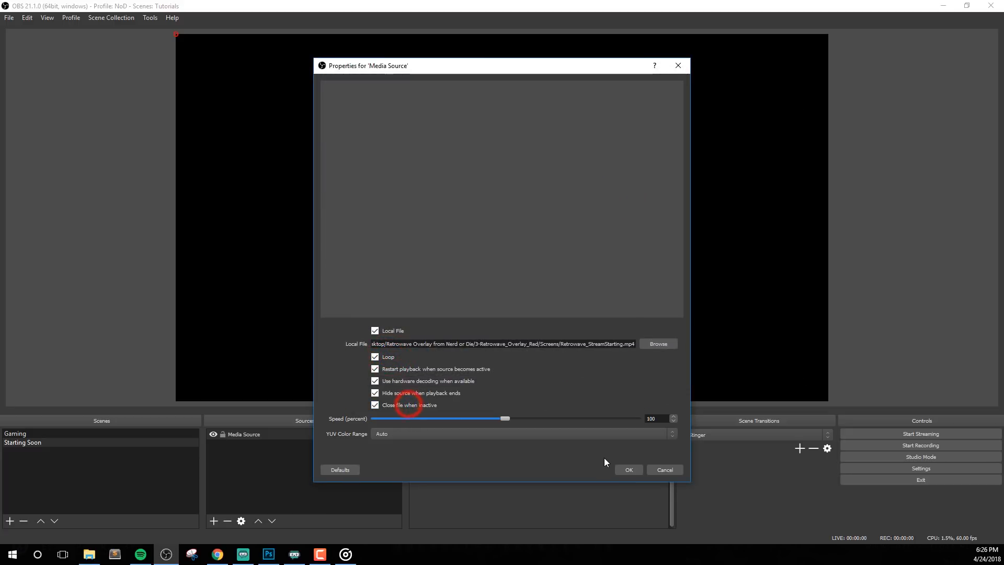
pyautogui.click(629, 470)
pyautogui.click(840, 334)
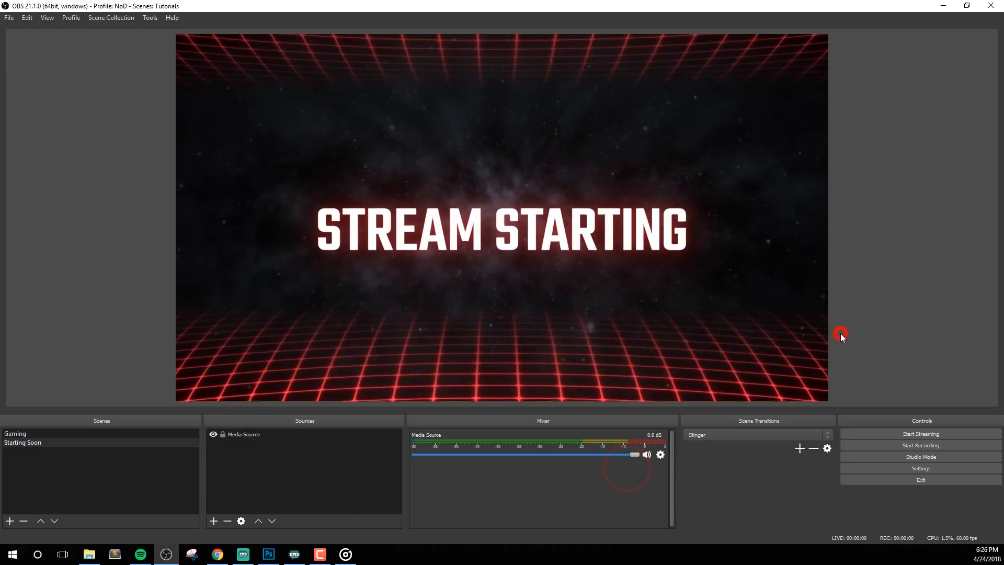
# Step: Add an Image source with the default name to the Starting Soon scene
pyautogui.rightClick(260, 465)
pyautogui.click(292, 474)
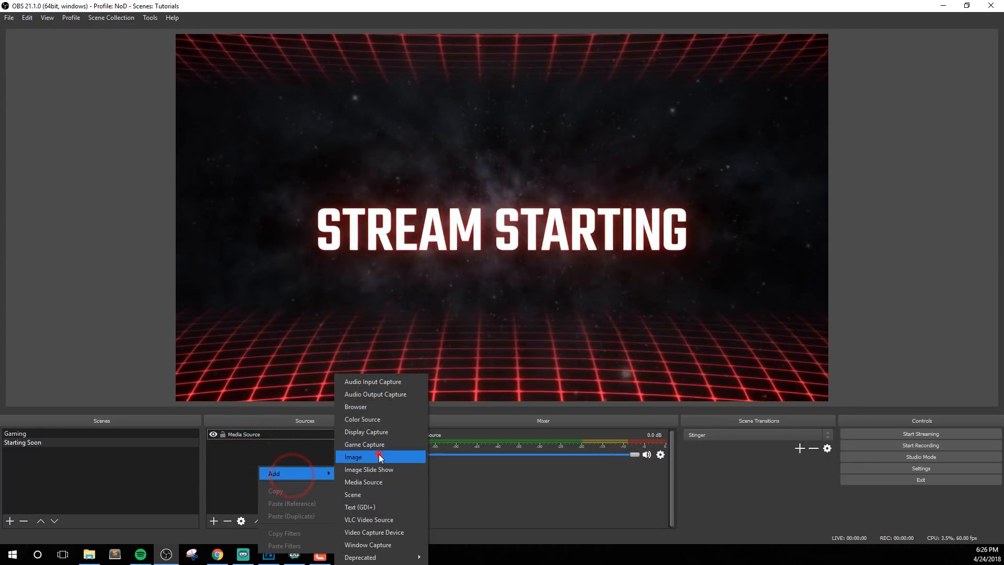
pyautogui.click(378, 457)
pyautogui.click(530, 348)
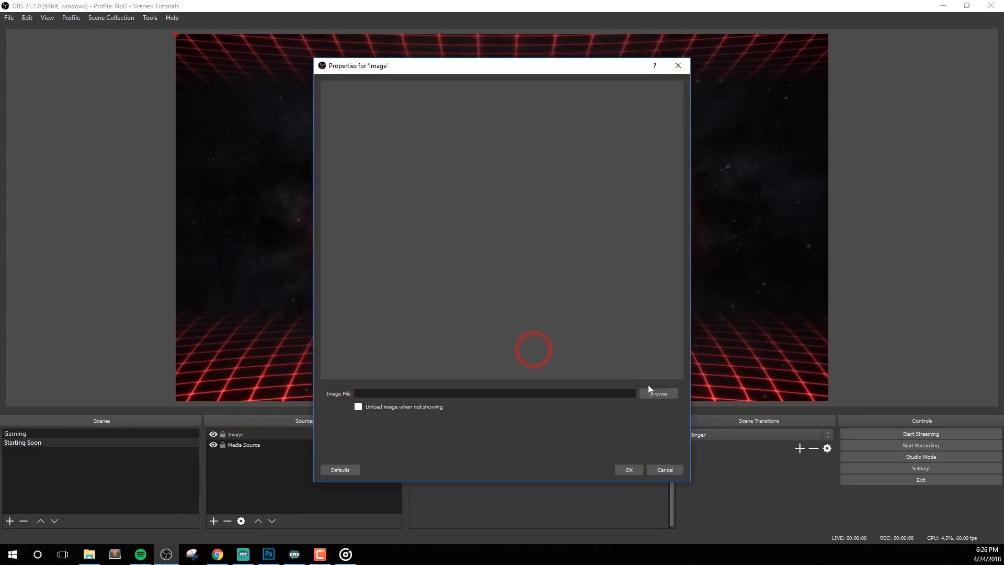
# Step: Load the Discord icon from the red overlay's Icons folder into the image source and place it just below the STREAM STARTING title
pyautogui.click(657, 393)
pyautogui.click(479, 104)
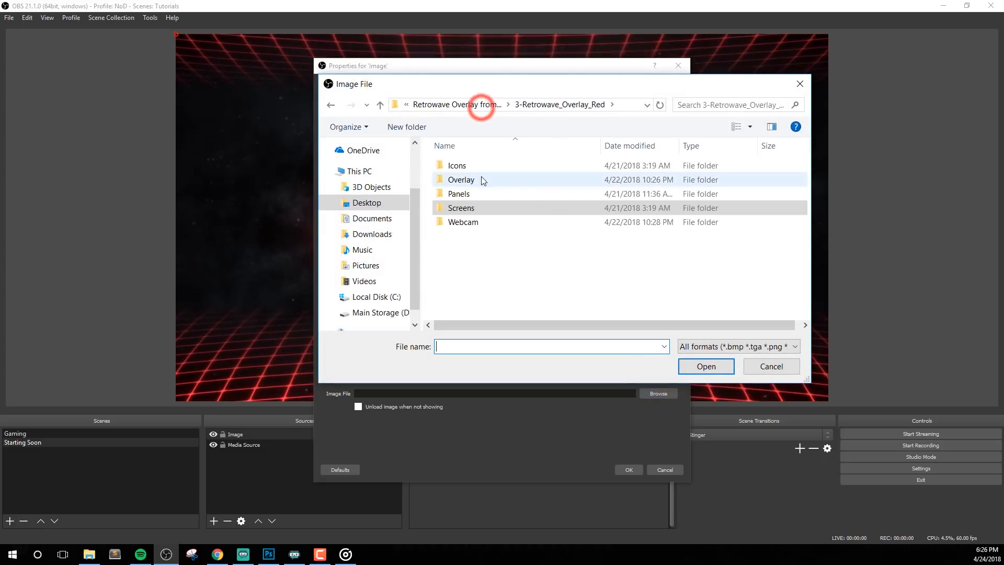
pyautogui.doubleClick(466, 165)
pyautogui.doubleClick(743, 195)
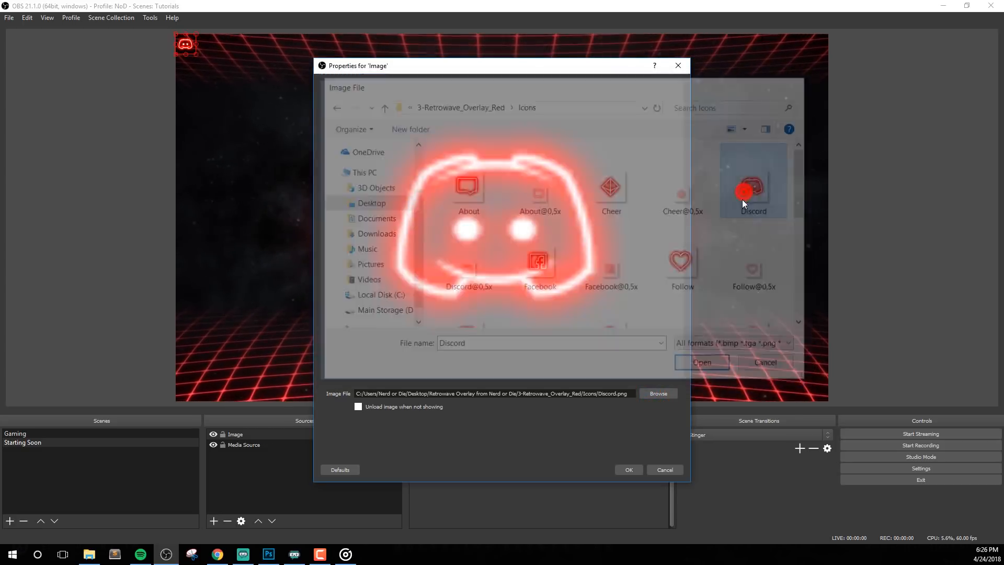
pyautogui.click(630, 469)
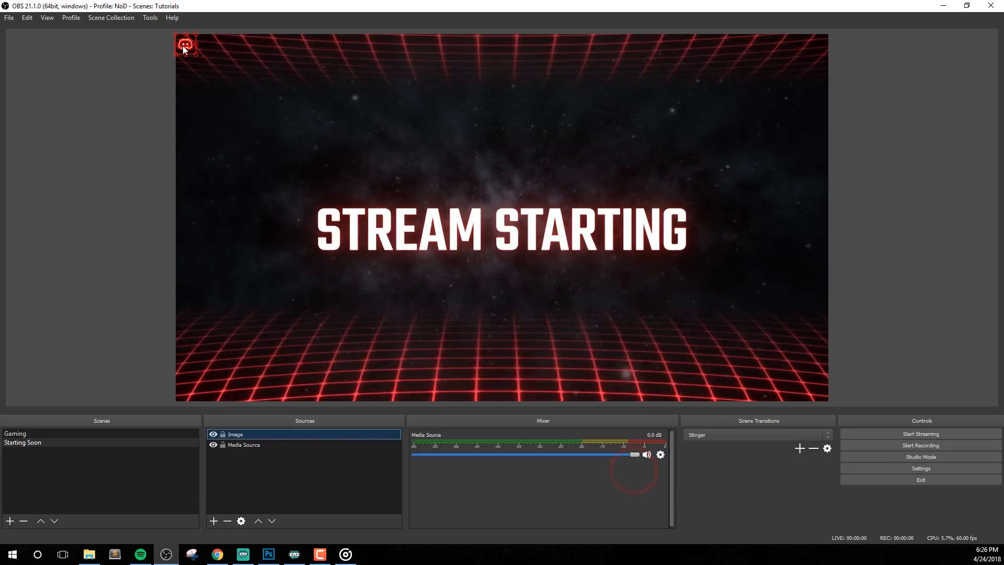
pyautogui.moveTo(184, 45); pyautogui.dragTo(469, 272)
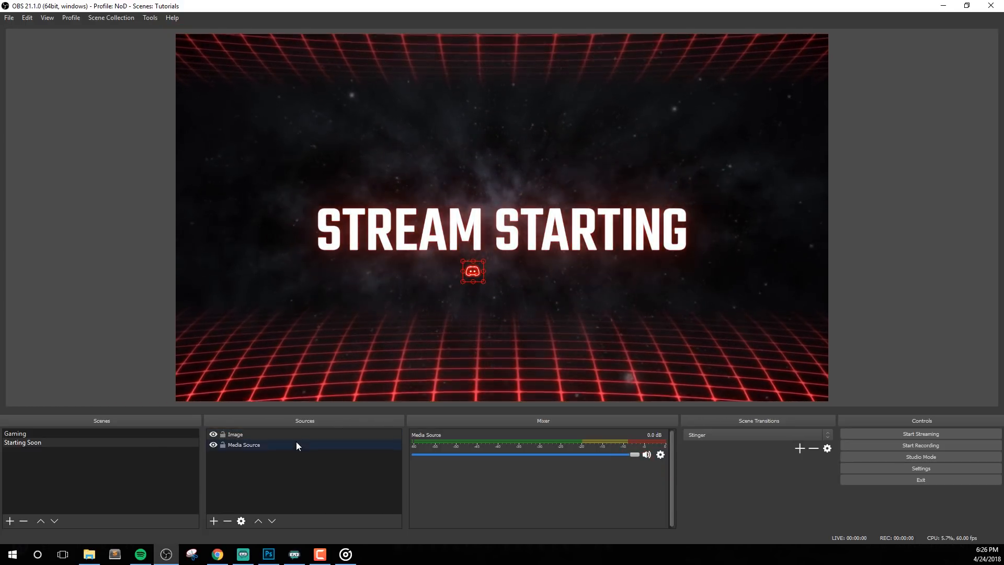
# Step: Add a Text (GDI+) source to the Starting Soon scene with the text "JOIN OUR DISCORD"
pyautogui.rightClick(284, 463)
pyautogui.moveTo(319, 470)
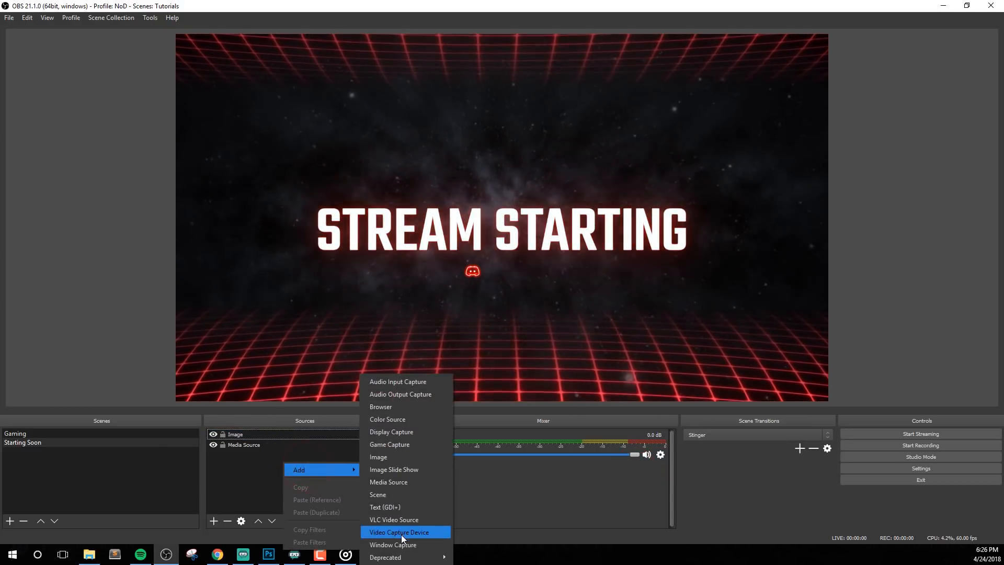
pyautogui.click(404, 507)
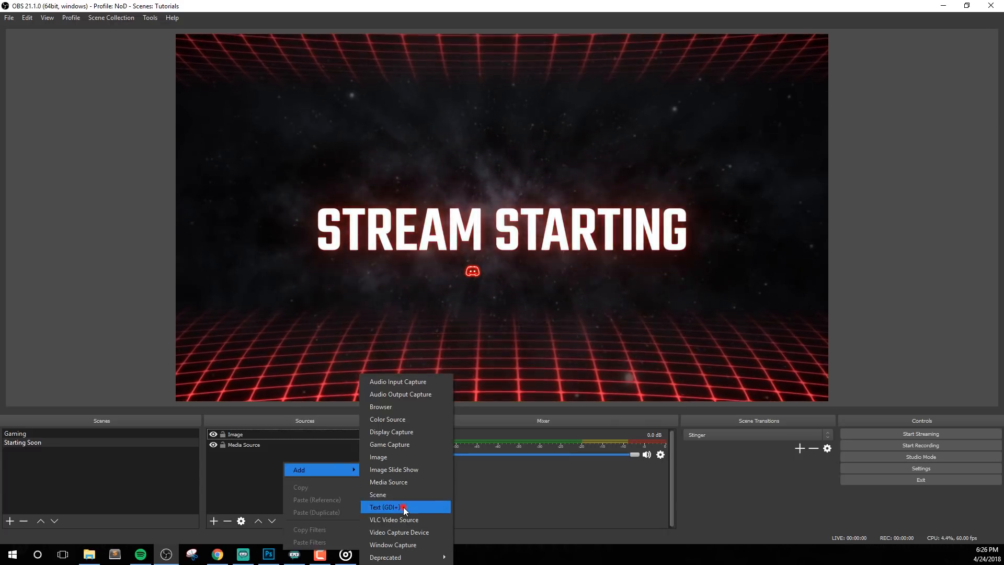
pyautogui.click(539, 348)
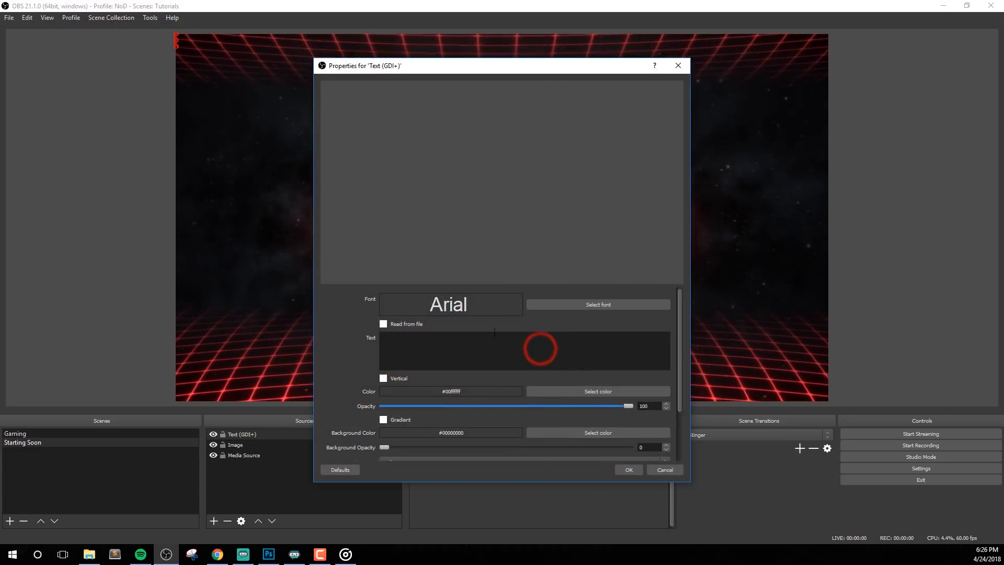
pyautogui.write('JOIN OUR ')
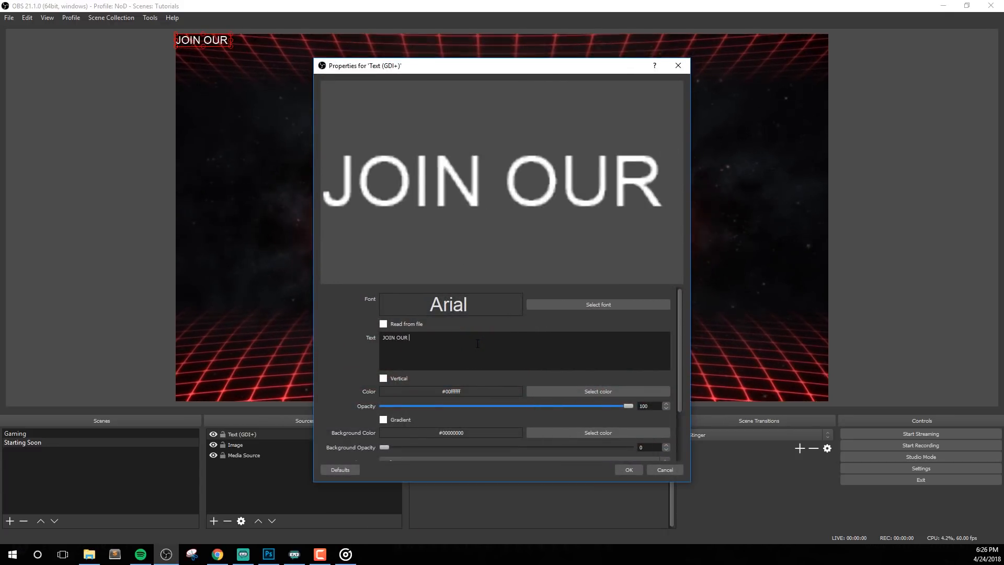
pyautogui.write('DISCORD')
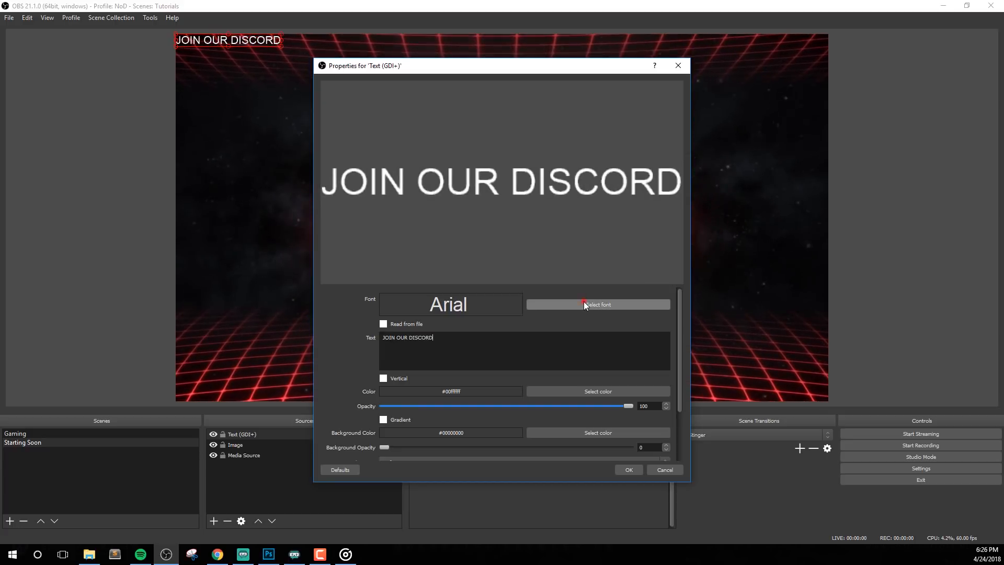
# Step: Set the JOIN OUR DISCORD text's font to BigNoodleTitling Regular at size 36 and apply the text properties
pyautogui.click(585, 304)
pyautogui.write('big')
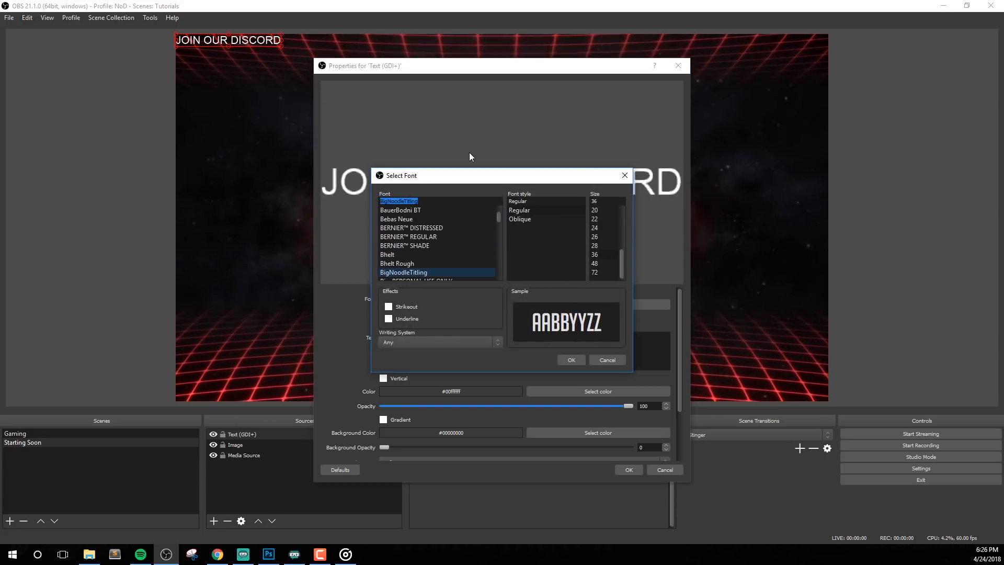
pyautogui.click(410, 272)
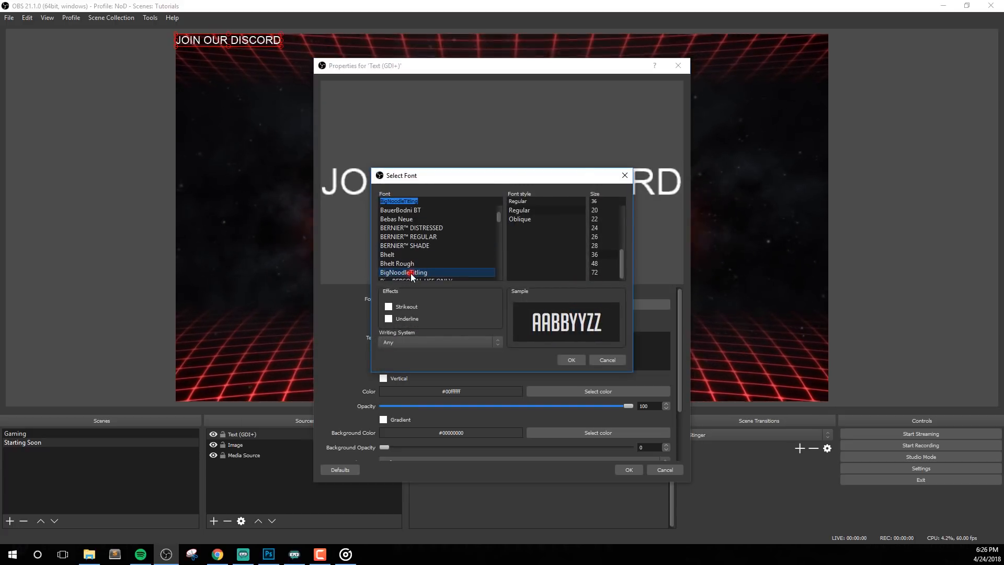
pyautogui.click(601, 256)
pyautogui.click(571, 360)
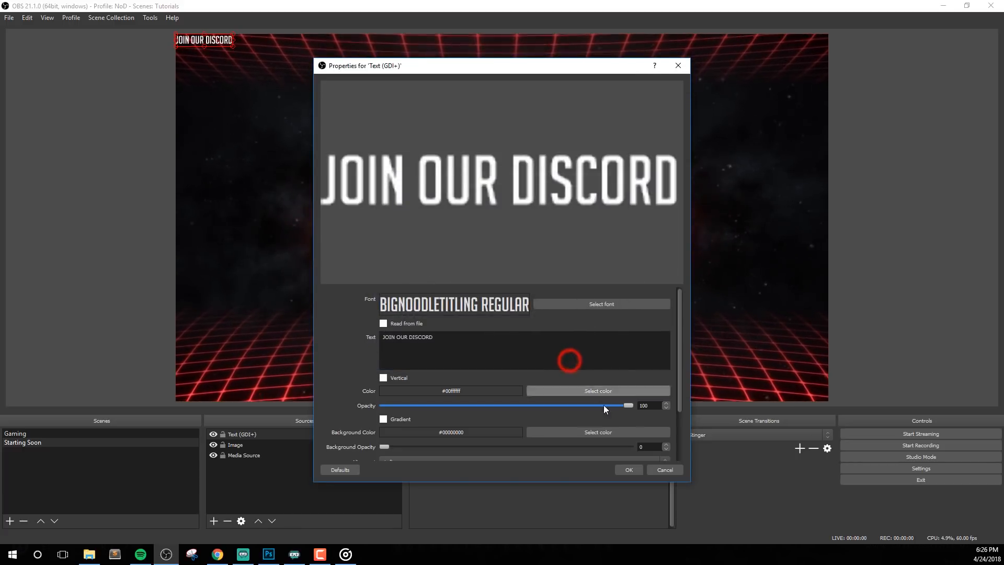
pyautogui.click(627, 469)
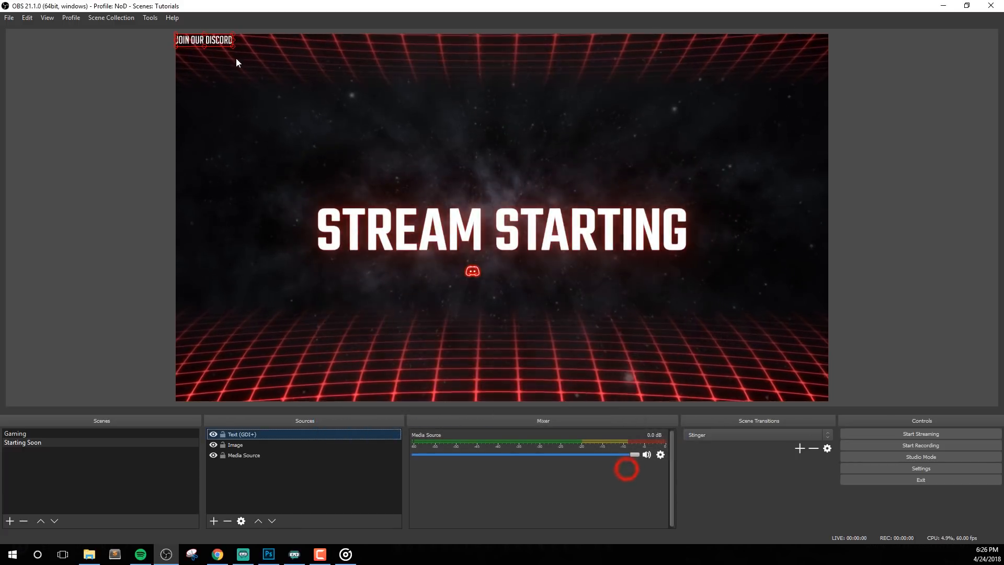
# Step: Place the JOIN OUR DISCORD text directly beside the Discord icon and nudge both together slightly to the left
pyautogui.moveTo(209, 41); pyautogui.dragTo(477, 275)
pyautogui.keyDown('ctrl'); pyautogui.click(477, 273); pyautogui.keyUp('ctrl')
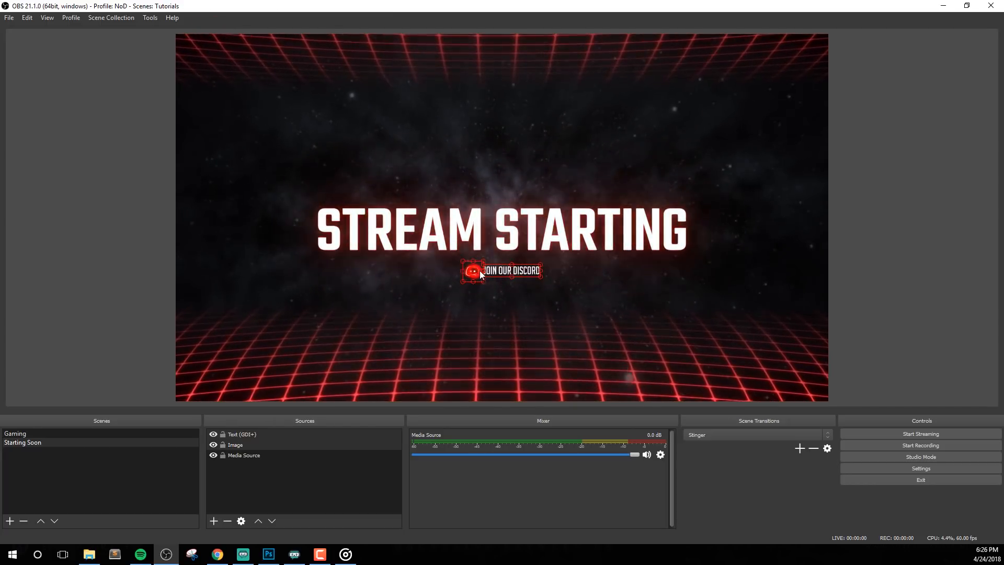
pyautogui.press('Left')
pyautogui.press('Left')
pyautogui.press('Left')
pyautogui.press('Left')
pyautogui.press('Left')
pyautogui.press('Left')
pyautogui.press('Left')
pyautogui.press('Left')
pyautogui.press('Left')
pyautogui.press('Left')
pyautogui.press('Left')
pyautogui.press('Left')
pyautogui.press('Left')
pyautogui.press('Left')
pyautogui.press('Left')
pyautogui.press('Left')
pyautogui.press('Left')
pyautogui.press('Left')
pyautogui.press('Left')
pyautogui.press('Left')
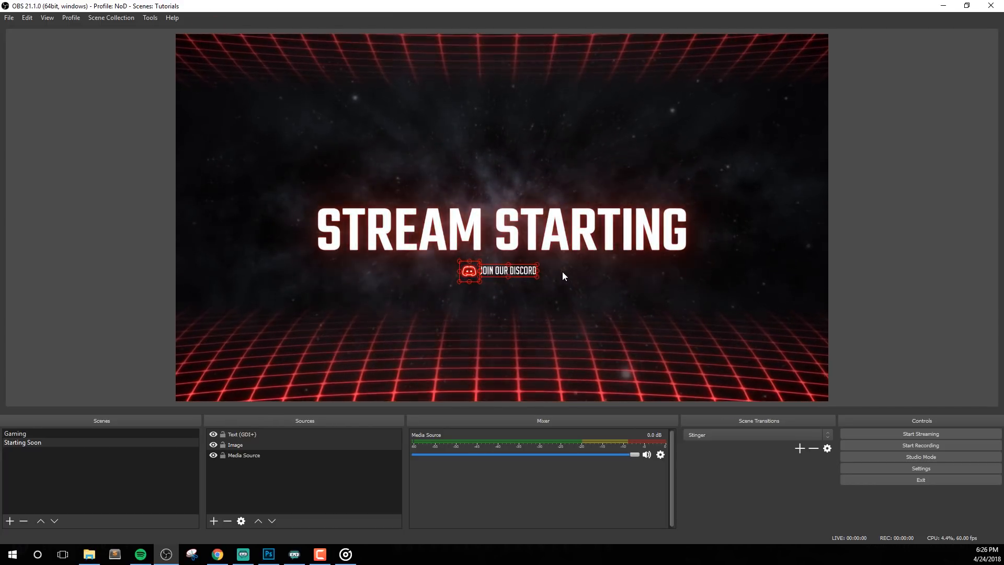
pyautogui.click(906, 290)
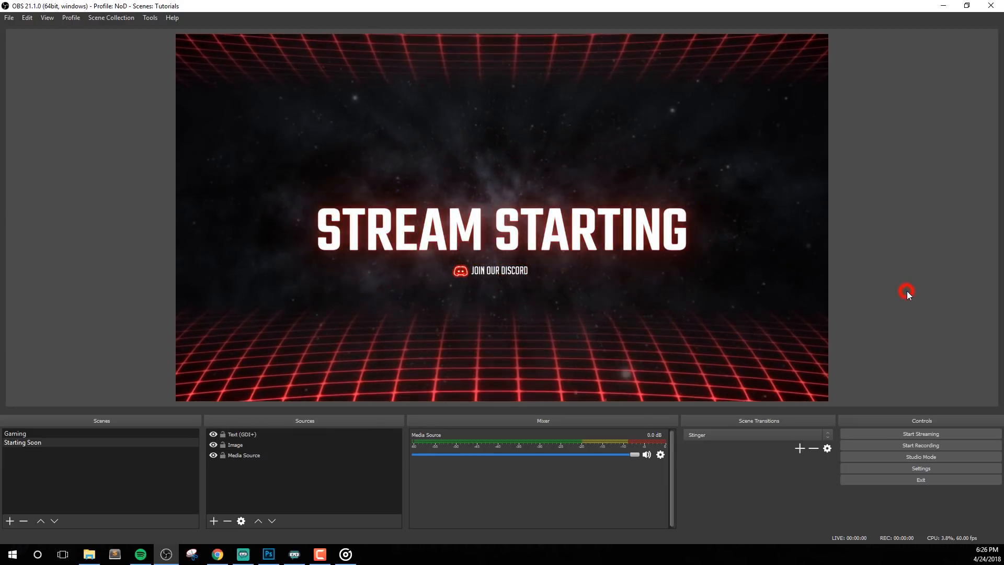
# Step: Replace the media source's file in the Starting Soon scene with Retrowave_Blank from the Screens folder
pyautogui.doubleClick(258, 455)
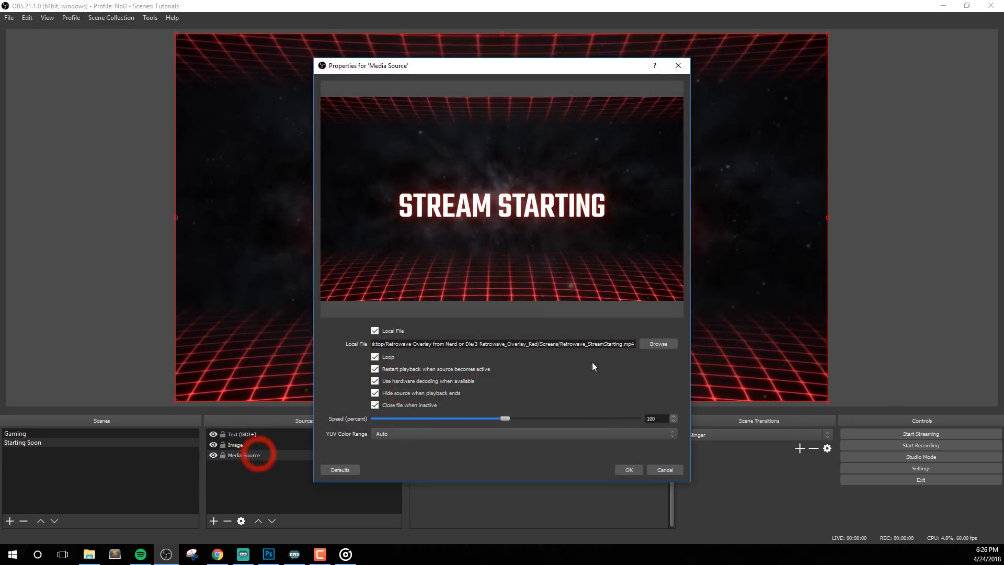
pyautogui.click(648, 345)
pyautogui.doubleClick(466, 189)
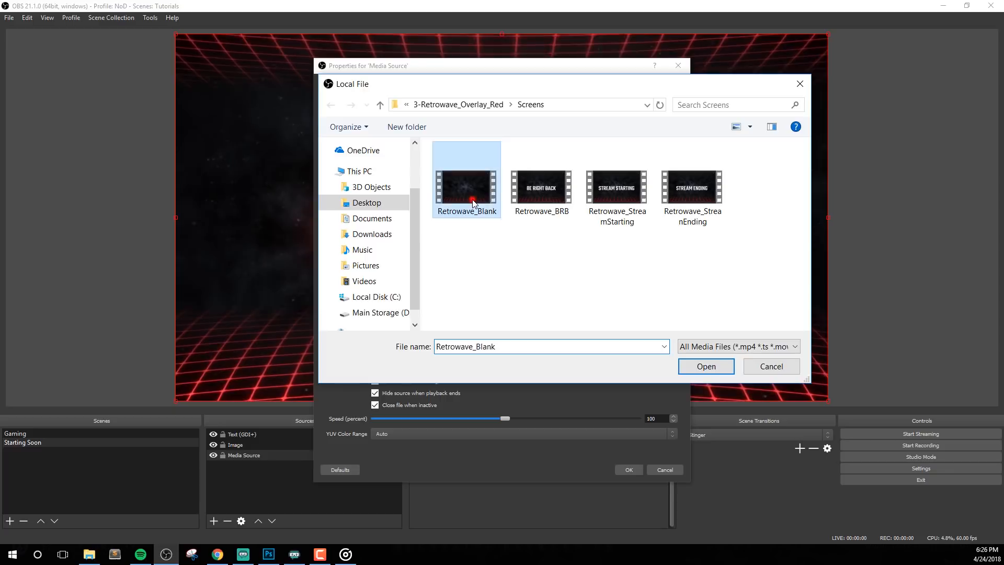
pyautogui.click(630, 469)
# Step: Add a second Text (GDI+) source with the default name to the Starting Soon scene
pyautogui.rightClick(299, 471)
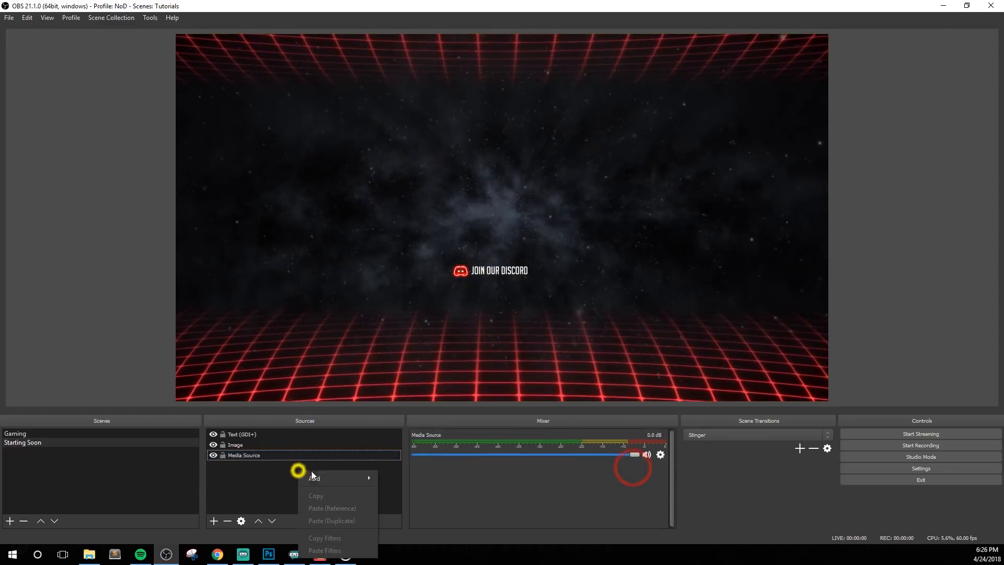
pyautogui.moveTo(335, 478)
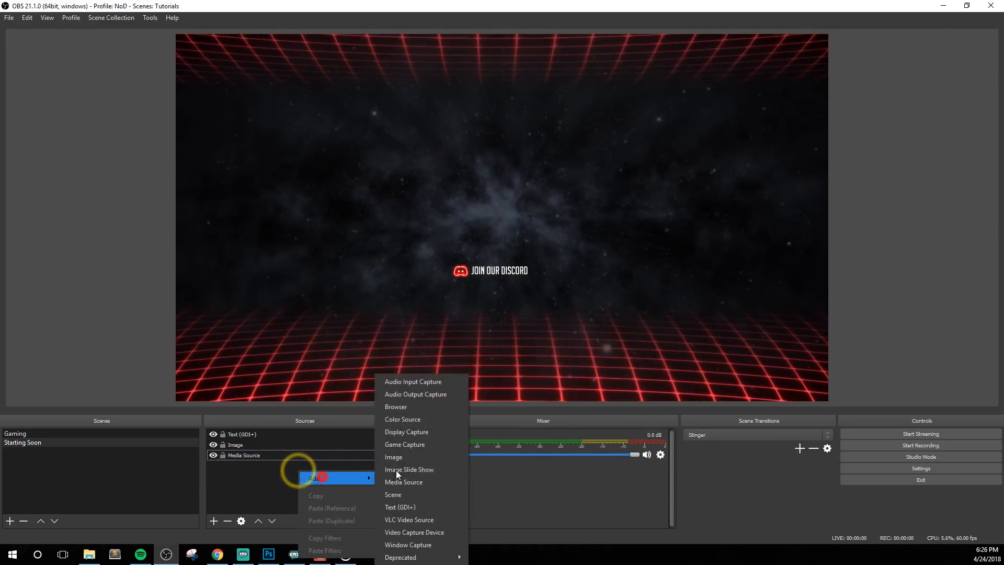
pyautogui.click(426, 507)
pyautogui.click(537, 351)
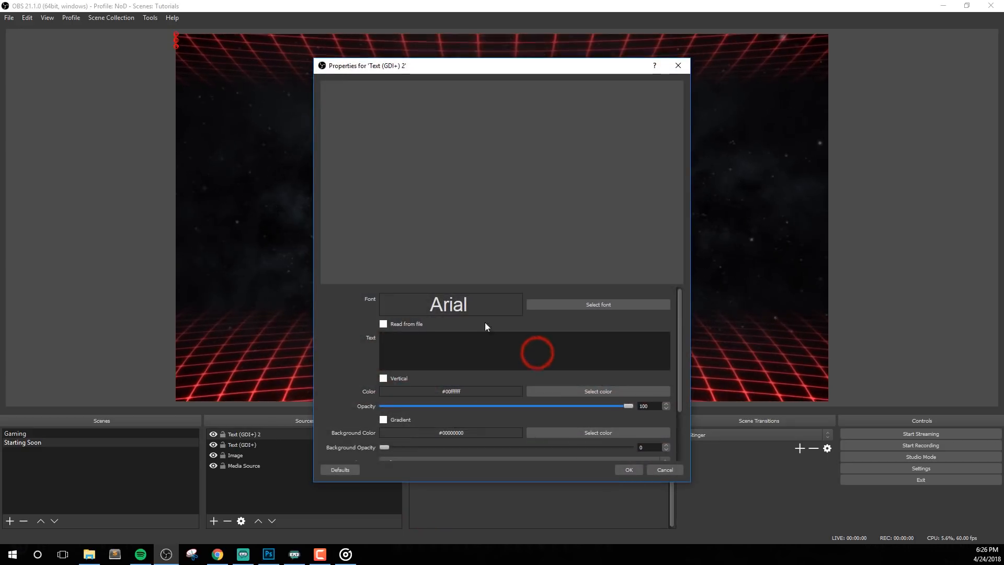
# Step: Set the new text source's font to BigNoodleTitling Regular at size 200
pyautogui.click(570, 303)
pyautogui.doubleClick(605, 200)
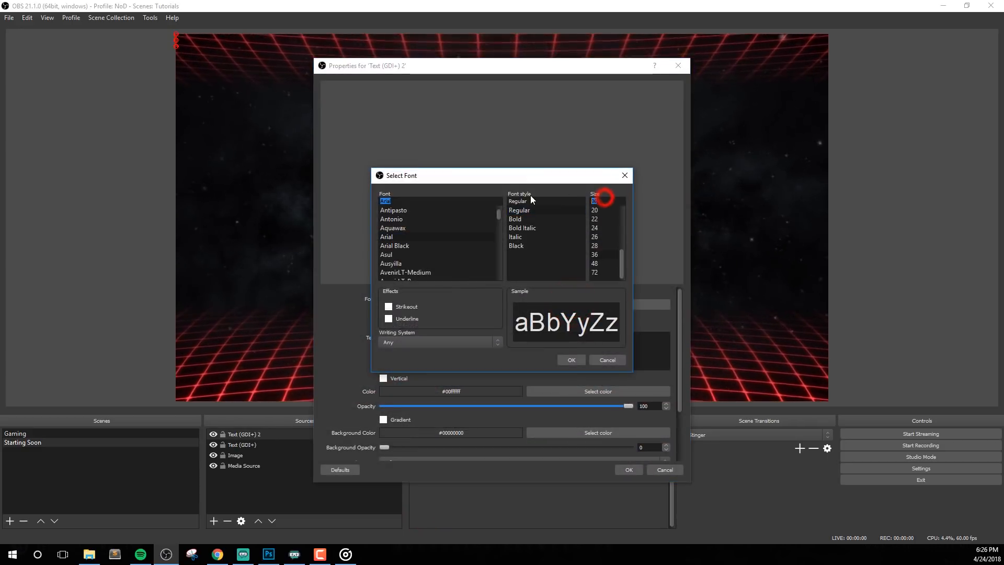
pyautogui.write('200')
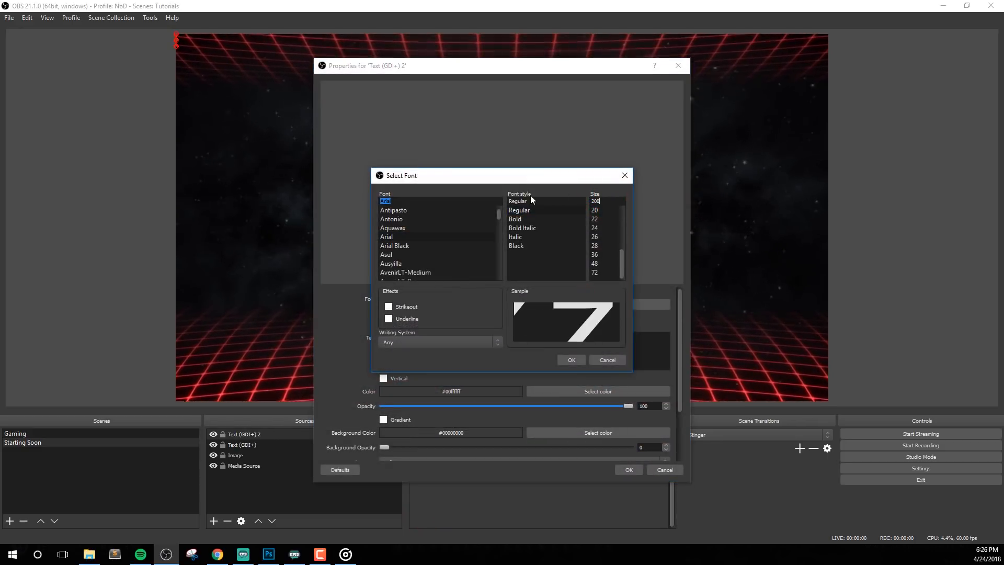
pyautogui.click(423, 198)
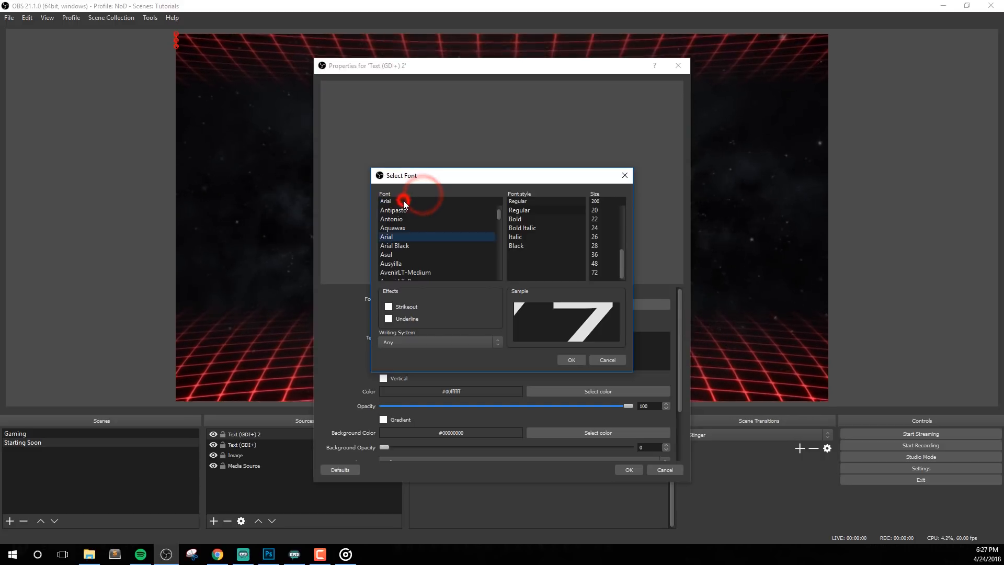
pyautogui.write('big')
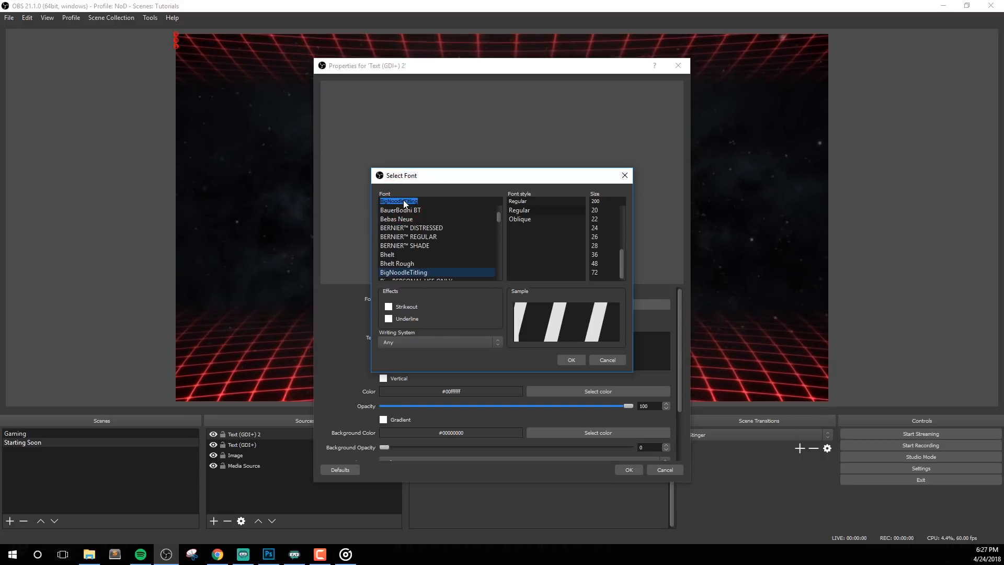
pyautogui.click(404, 199)
pyautogui.click(569, 360)
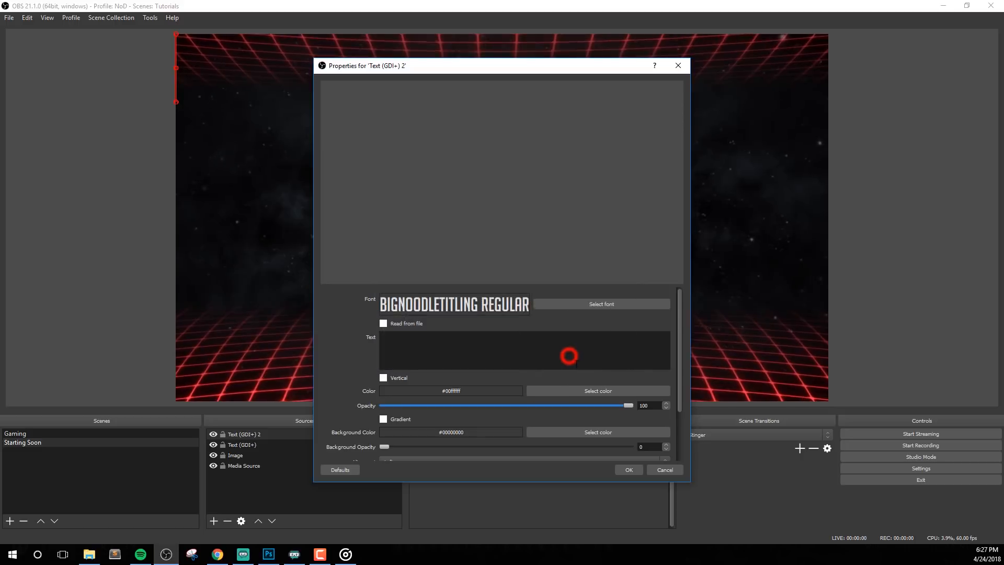
# Step: Enter "Starting Soon!" as the new source's text and apply its properties
pyautogui.click(494, 346)
pyautogui.write('Staa')
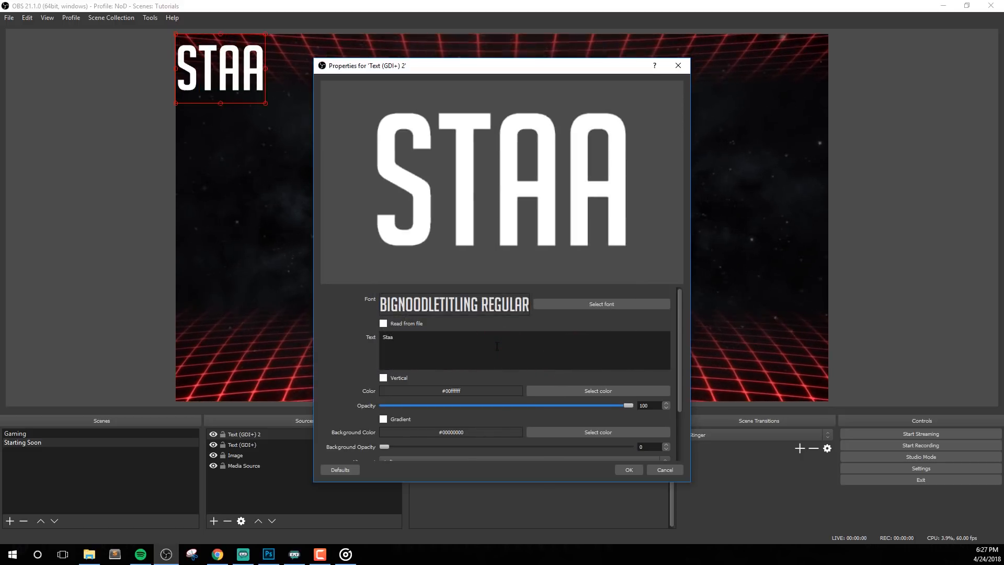
pyautogui.press('BackSpace')
pyautogui.write('rting Soon!')
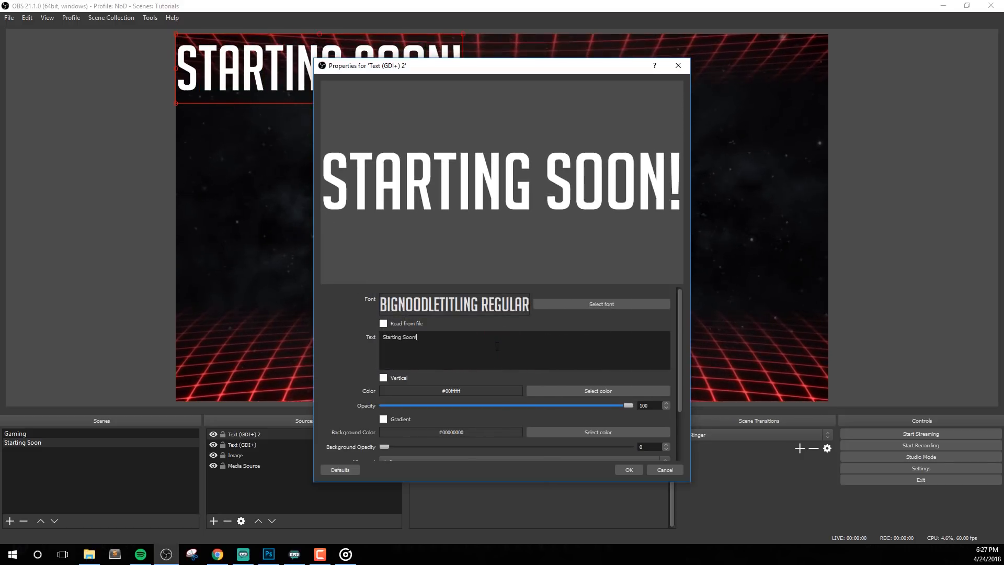
pyautogui.click(629, 470)
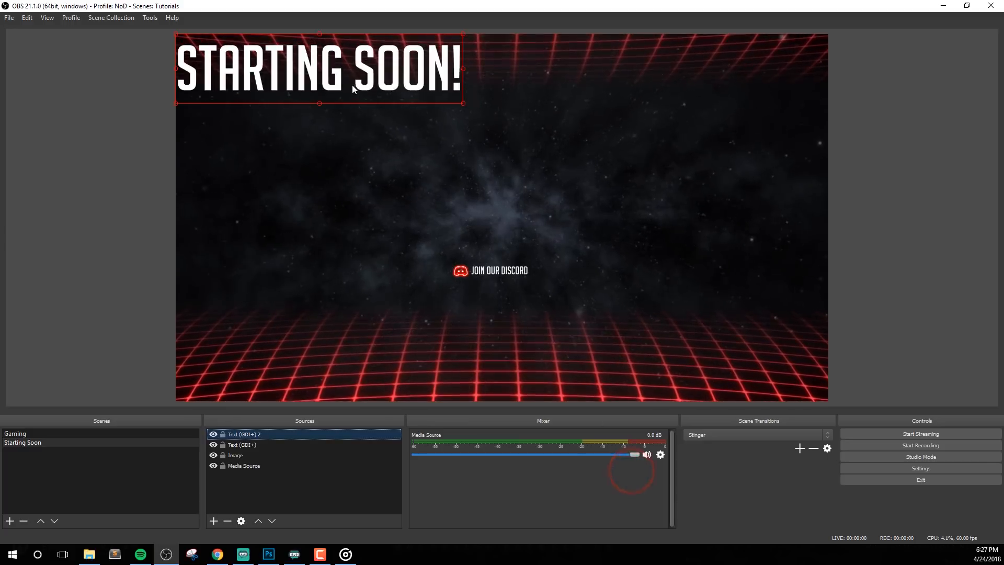
# Step: Center the Starting Soon! text on the screen with the Center to screen transform
pyautogui.rightClick(362, 66)
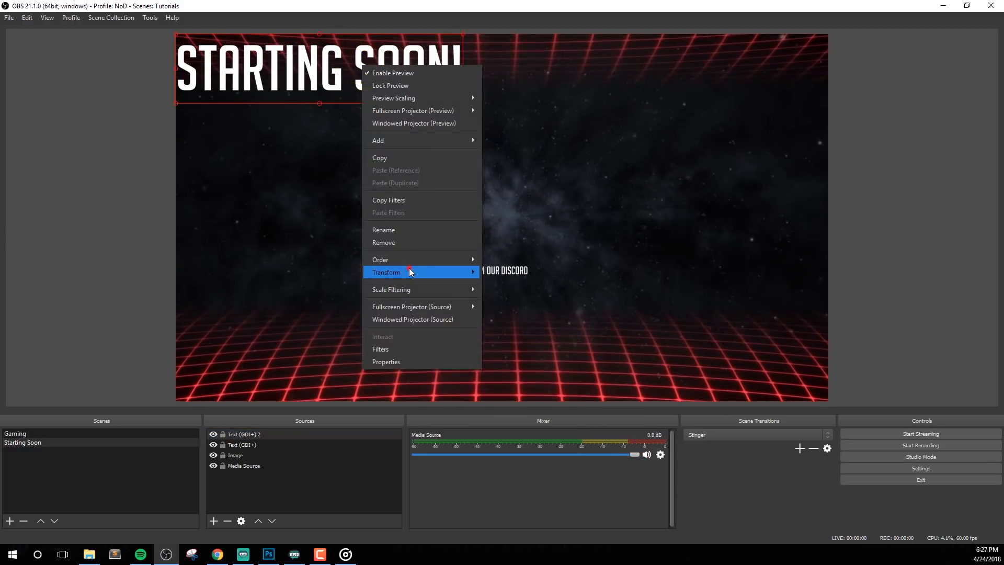
pyautogui.moveTo(409, 271)
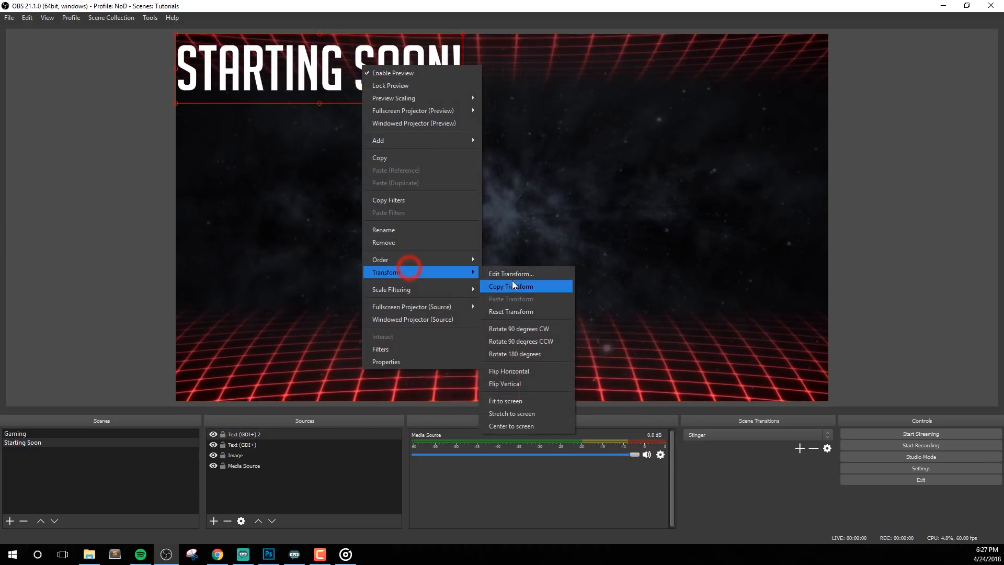
pyautogui.click(516, 425)
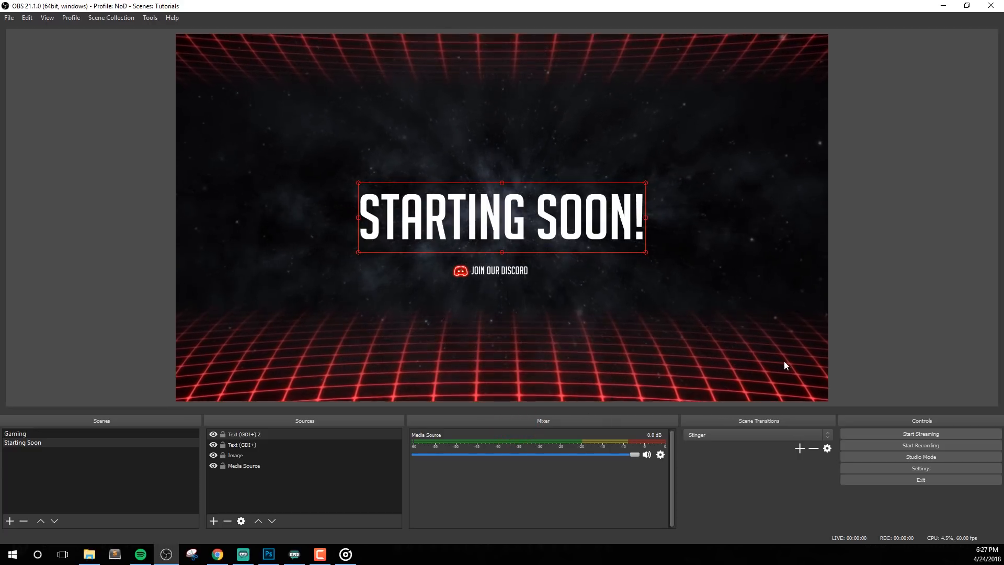
pyautogui.click(919, 338)
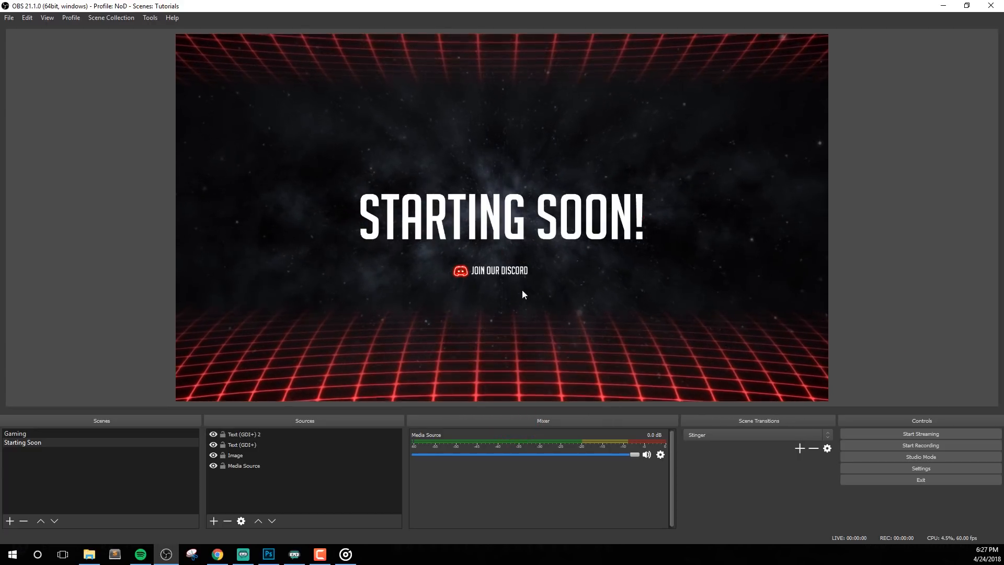
# Step: Move the Discord icon and its JOIN OUR DISCORD text slightly up, closer to the Starting Soon! title
pyautogui.click(494, 276)
pyautogui.moveTo(505, 277); pyautogui.dragTo(510, 265)
pyautogui.click(897, 286)
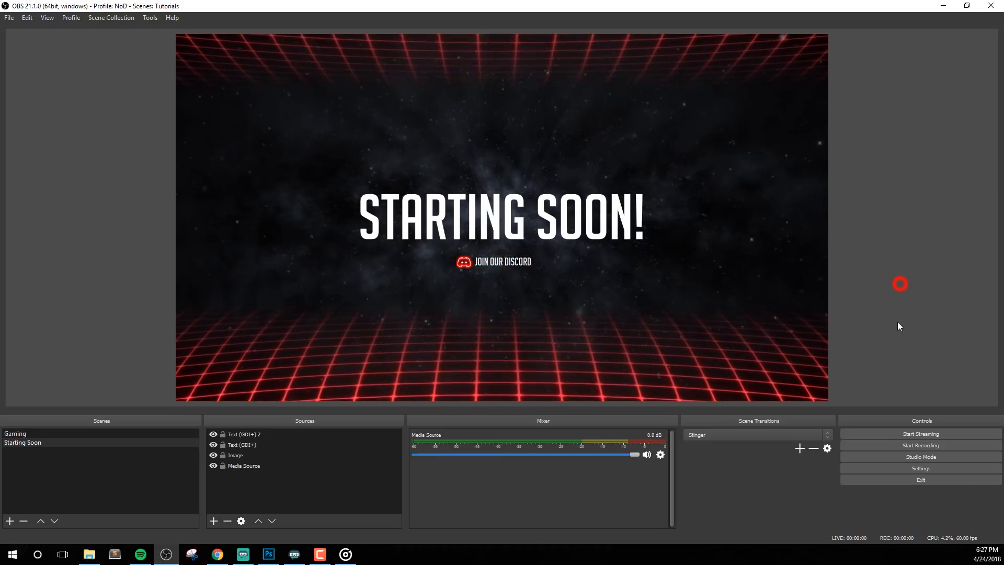
# Step: Add a new Media Source named "Webcam" to the Gaming scene
pyautogui.click(39, 435)
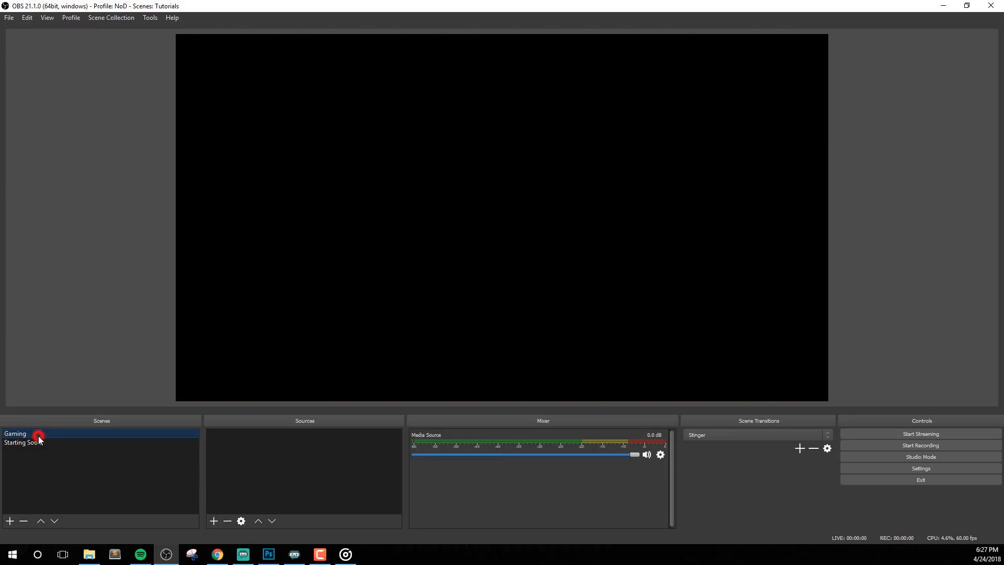
pyautogui.click(294, 464)
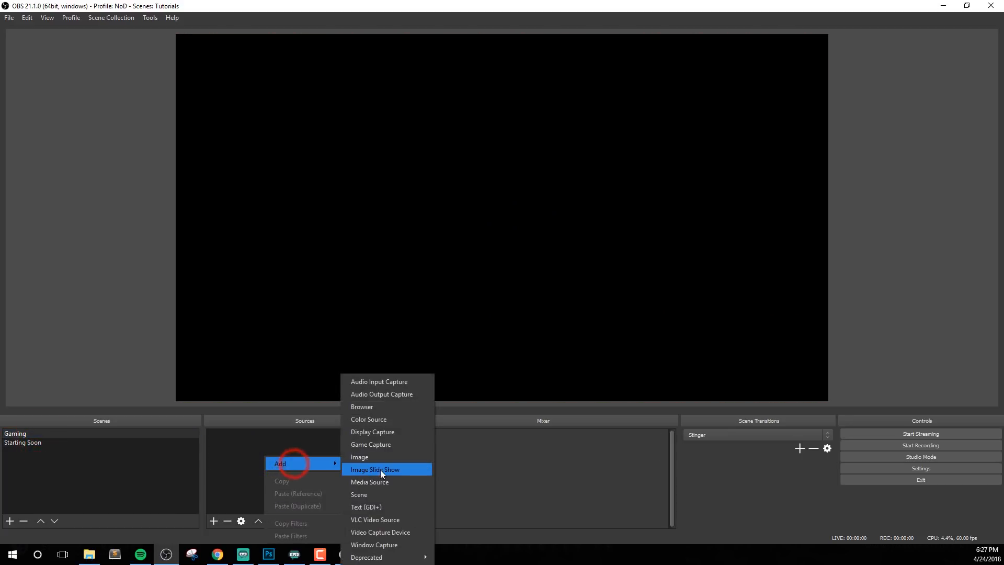
pyautogui.click(379, 482)
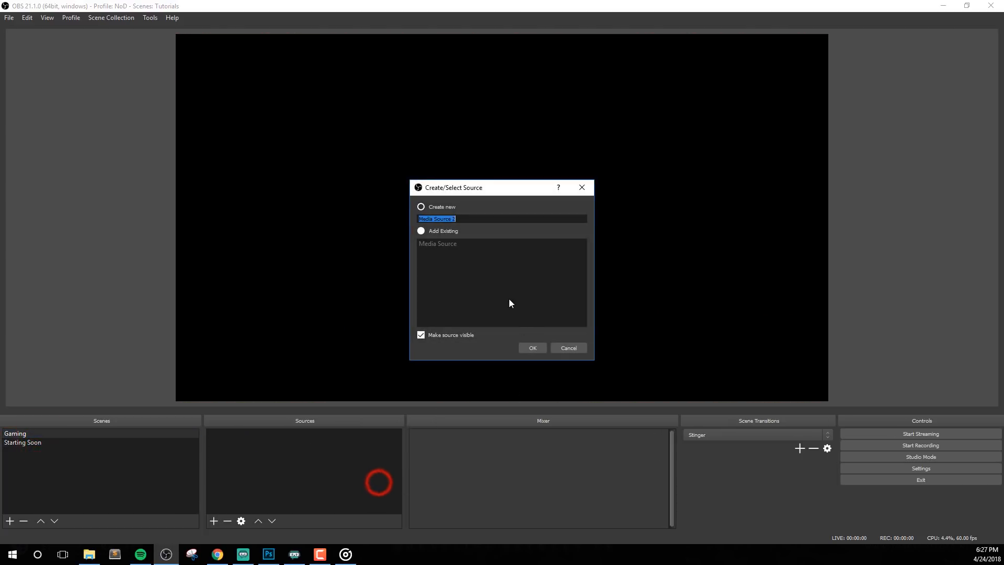
pyautogui.write('Webcam')
pyautogui.click(533, 344)
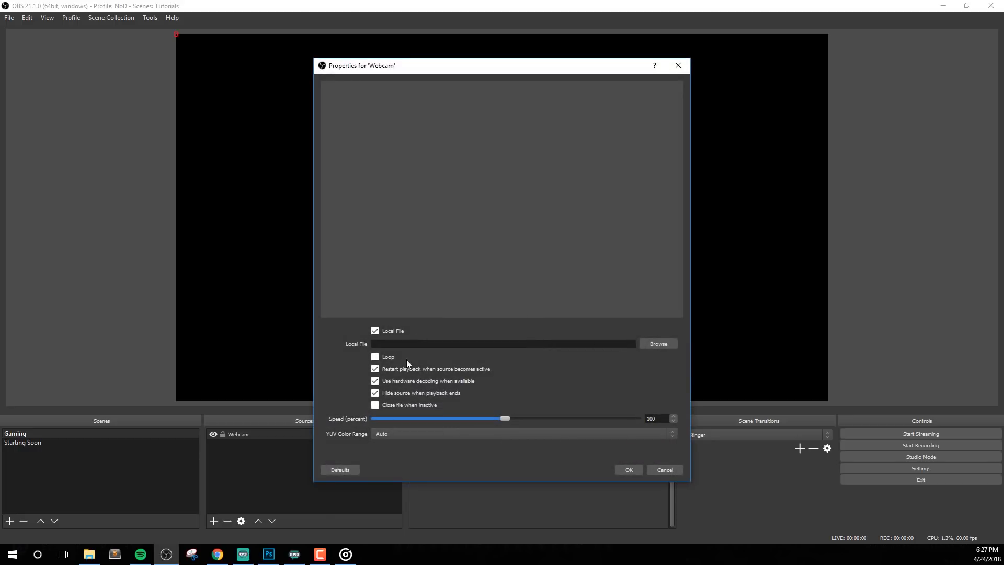
# Step: Load Webcam_16-9 from the 3-Retrowave_Overlay_Red Webcam folder into the Webcam source, enabling Loop and Close file when inactive
pyautogui.click(404, 406)
pyautogui.click(658, 345)
pyautogui.click(471, 103)
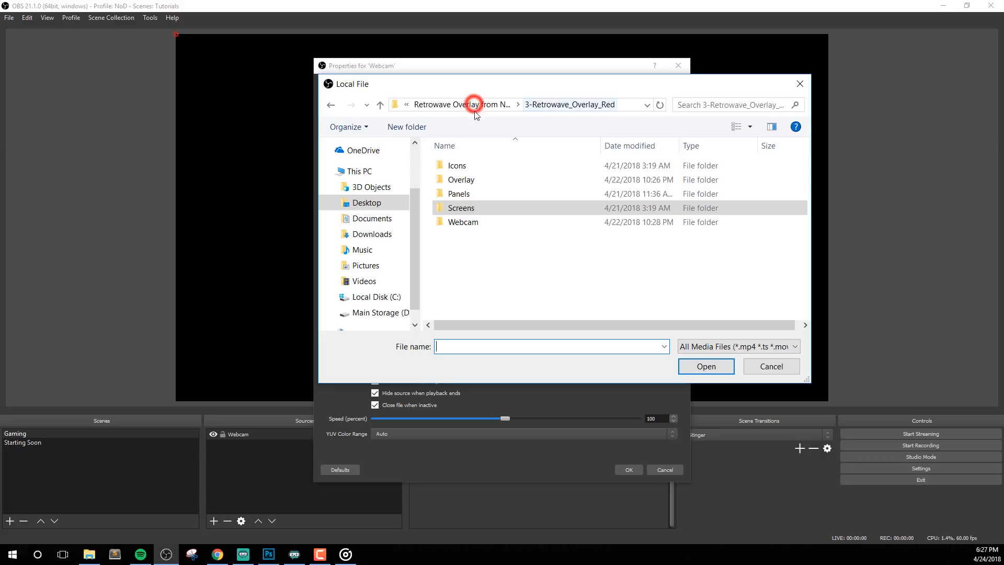
pyautogui.click(464, 222)
pyautogui.doubleClick(464, 222)
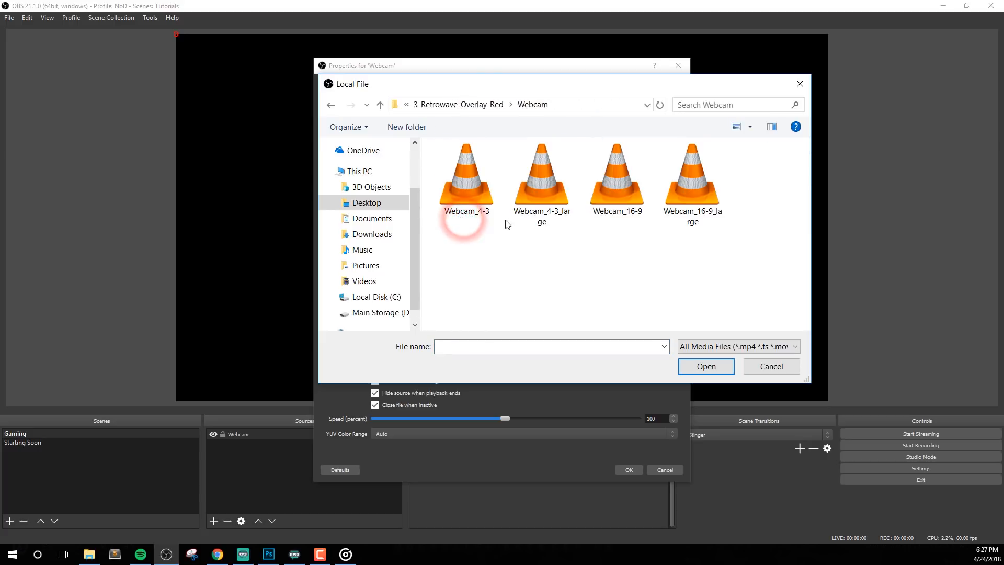
pyautogui.doubleClick(617, 187)
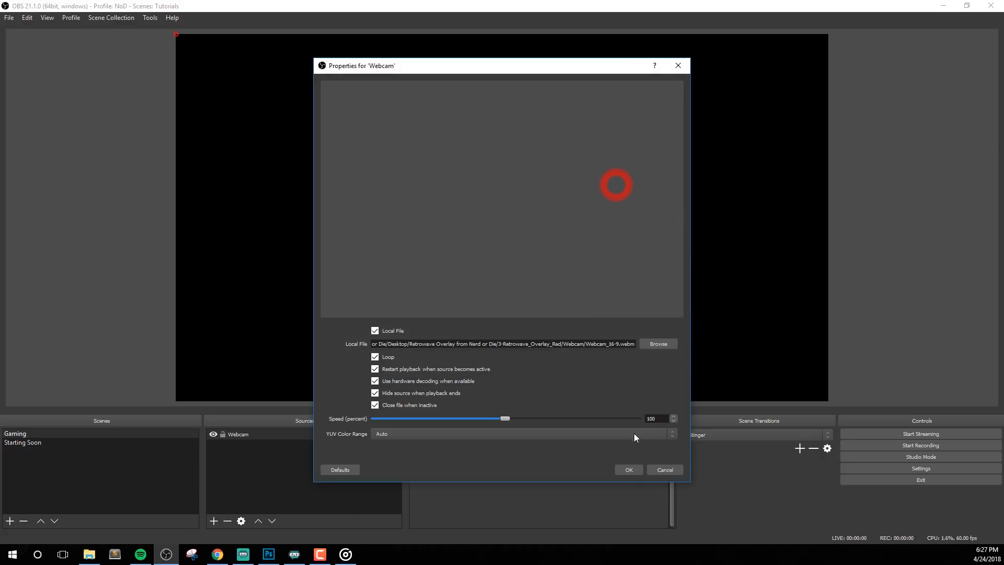
pyautogui.click(631, 470)
# Step: Move the webcam frame down from the canvas corner and scale it down slightly
pyautogui.moveTo(314, 120); pyautogui.dragTo(346, 232)
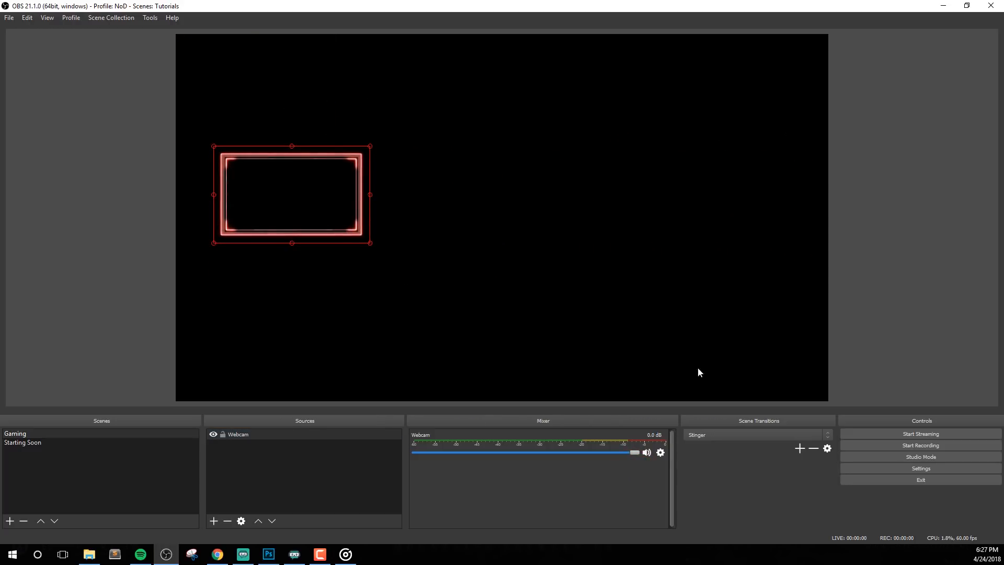
pyautogui.click(882, 273)
pyautogui.moveTo(369, 146)
pyautogui.mouseDown()
pyautogui.moveTo(328, 171)
pyautogui.moveTo(364, 150)
pyautogui.mouseUp()
# Step: Reset the webcam frame's transform to its original size and position
pyautogui.rightClick(331, 200)
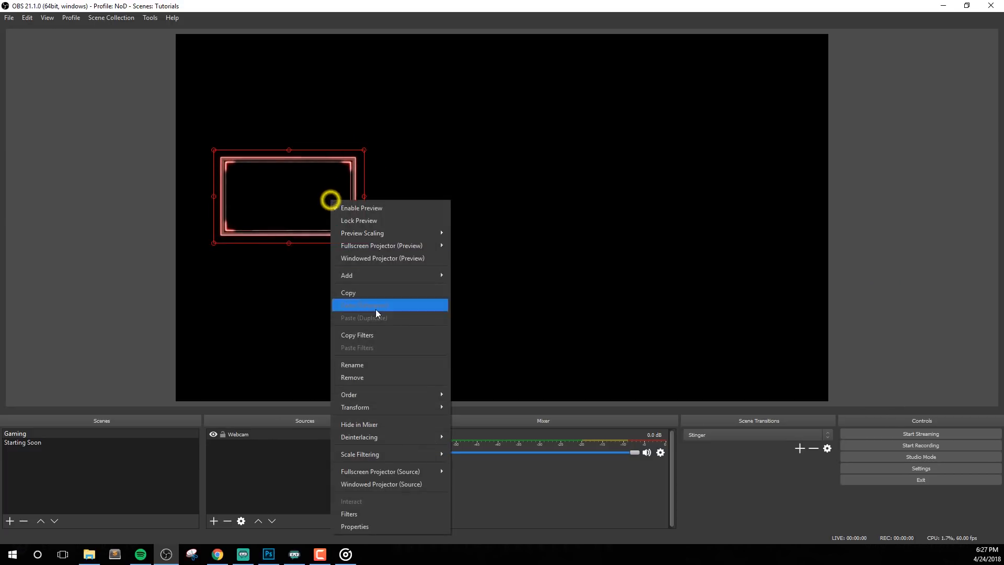
pyautogui.click(375, 406)
pyautogui.click(484, 441)
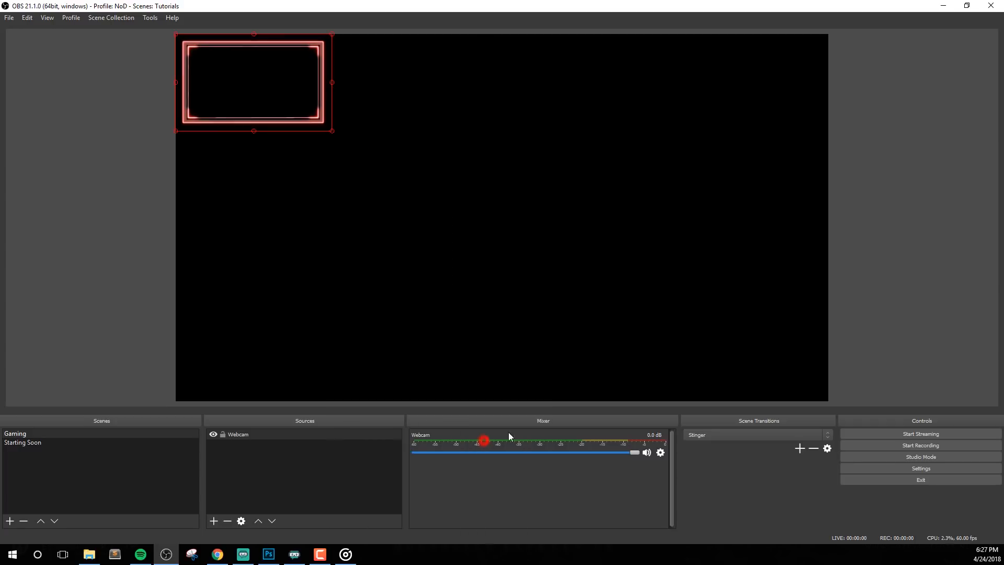
# Step: Move the webcam frame inward, away from the canvas corner
pyautogui.moveTo(280, 94)
pyautogui.mouseDown()
pyautogui.moveTo(303, 183)
pyautogui.moveTo(318, 192)
pyautogui.mouseUp()
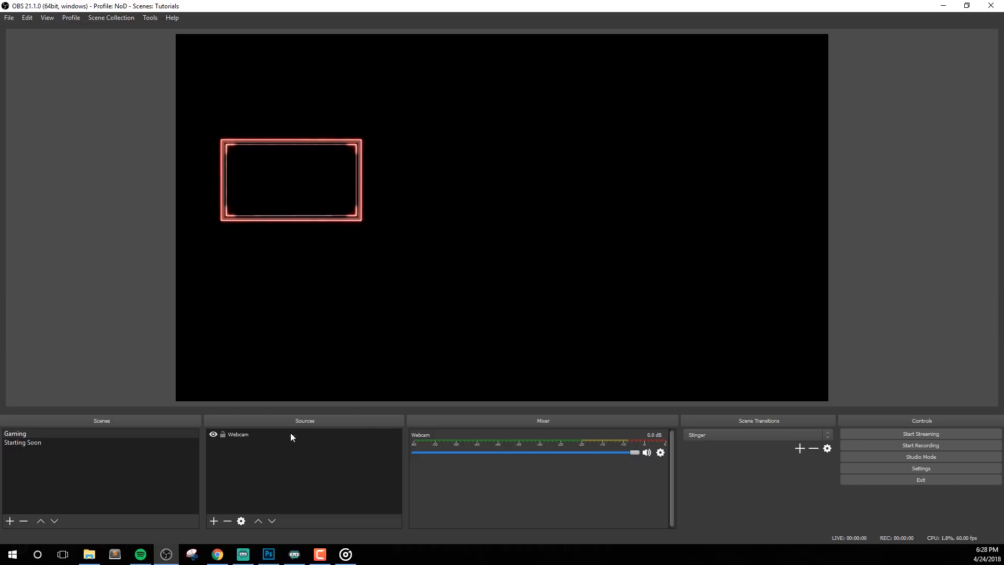
# Step: Add a new scene named "--supporters"
pyautogui.rightClick(95, 460)
pyautogui.click(122, 464)
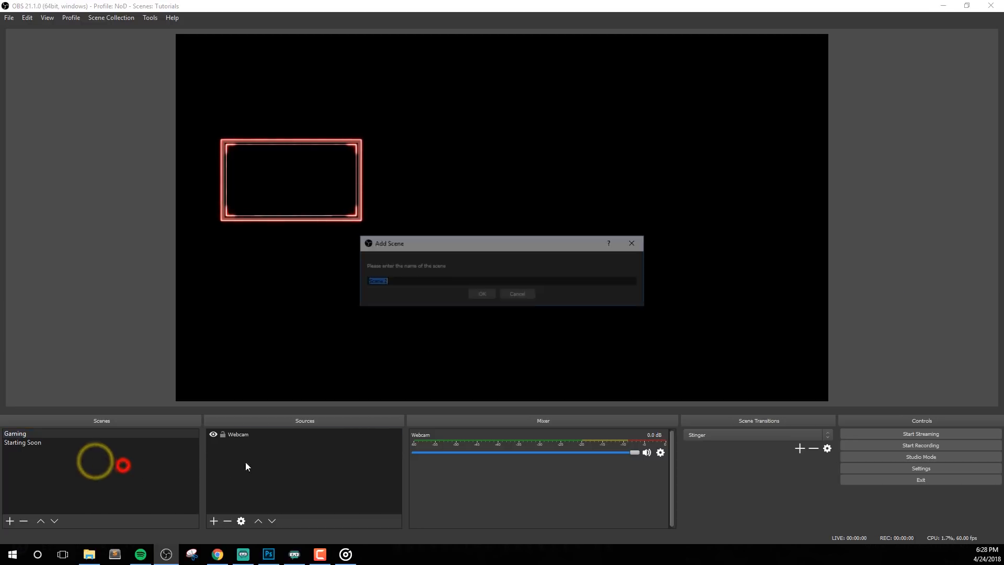
pyautogui.write('--support')
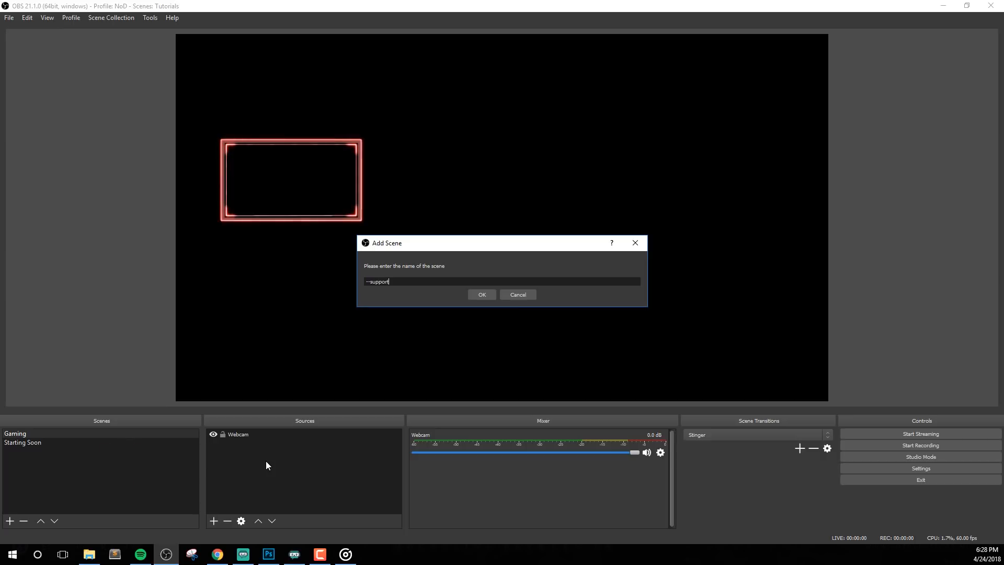
pyautogui.write('ers')
pyautogui.press('Return')
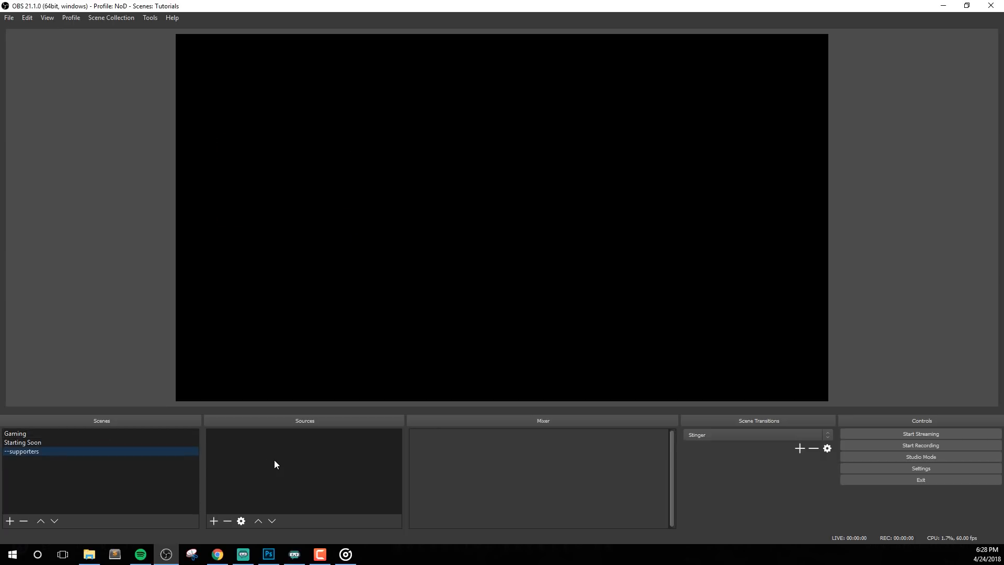
pyautogui.rightClick(275, 461)
pyautogui.click(291, 467)
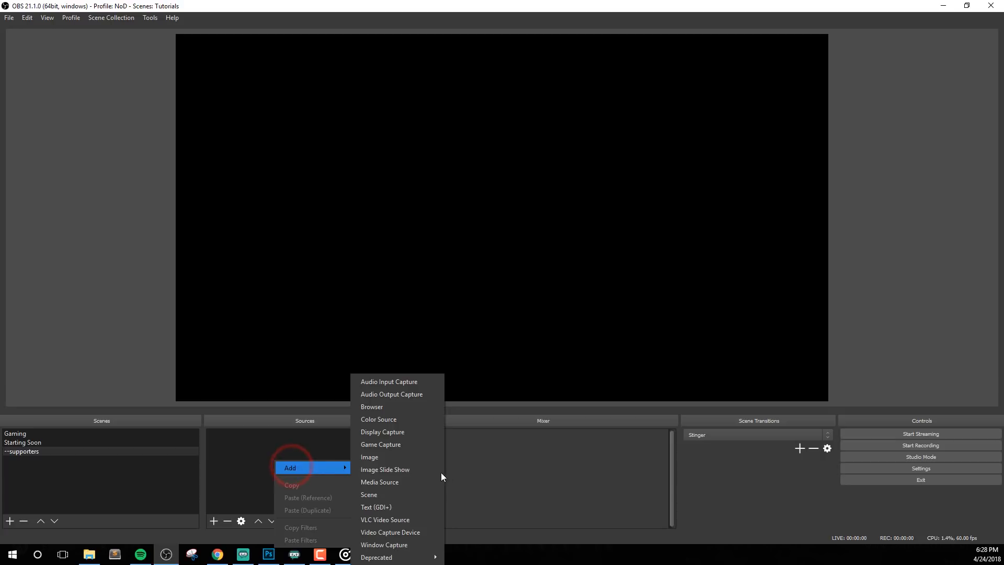
pyautogui.click(257, 443)
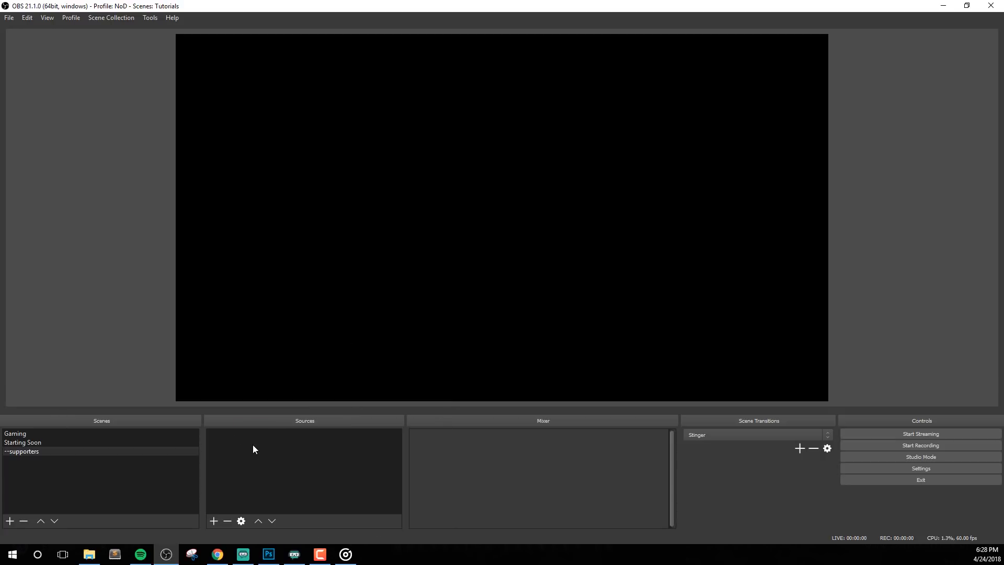
# Step: Add a new Media Source named "HUD" to the --supporters scene
pyautogui.rightClick(250, 448)
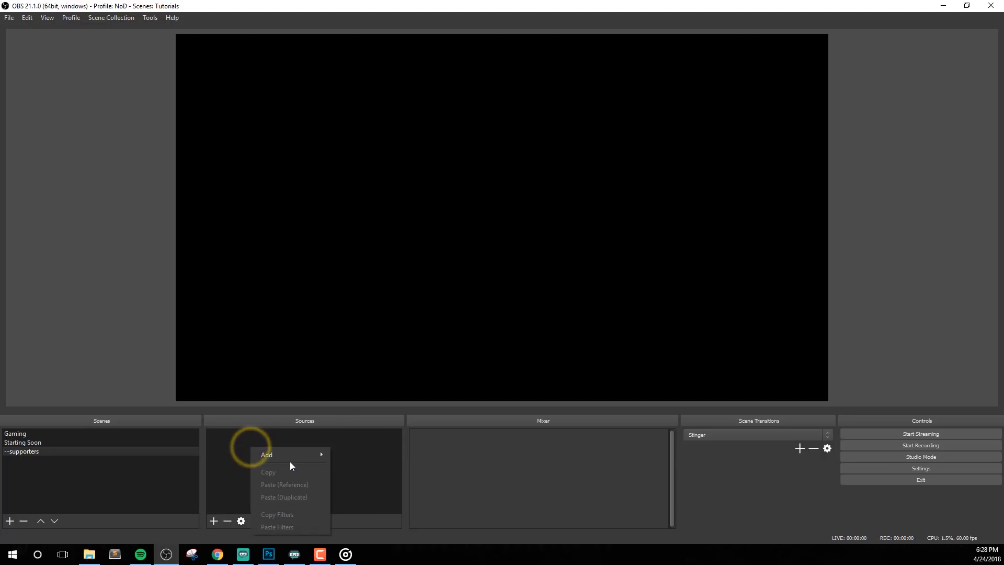
pyautogui.click(293, 454)
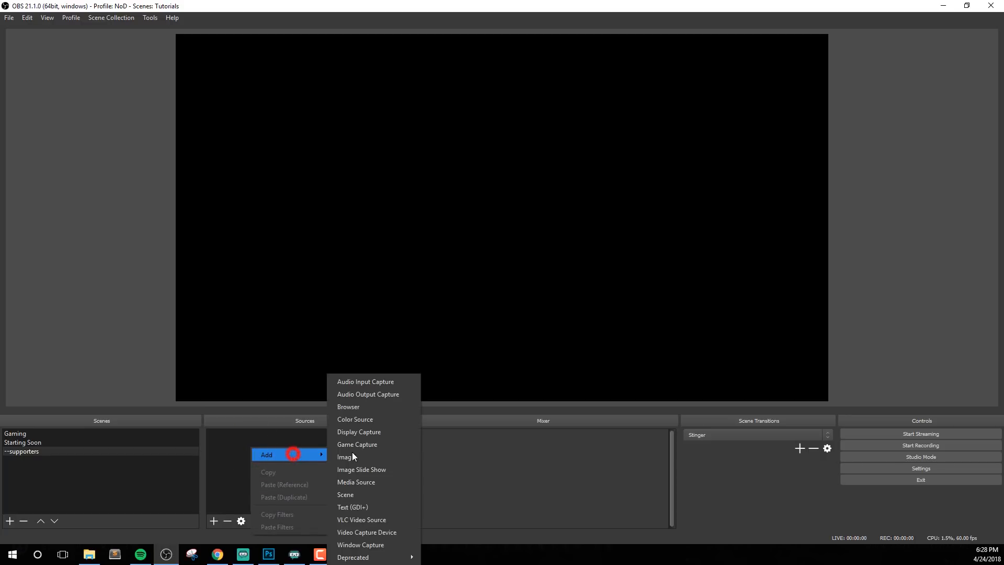
pyautogui.click(368, 486)
pyautogui.press('Return')
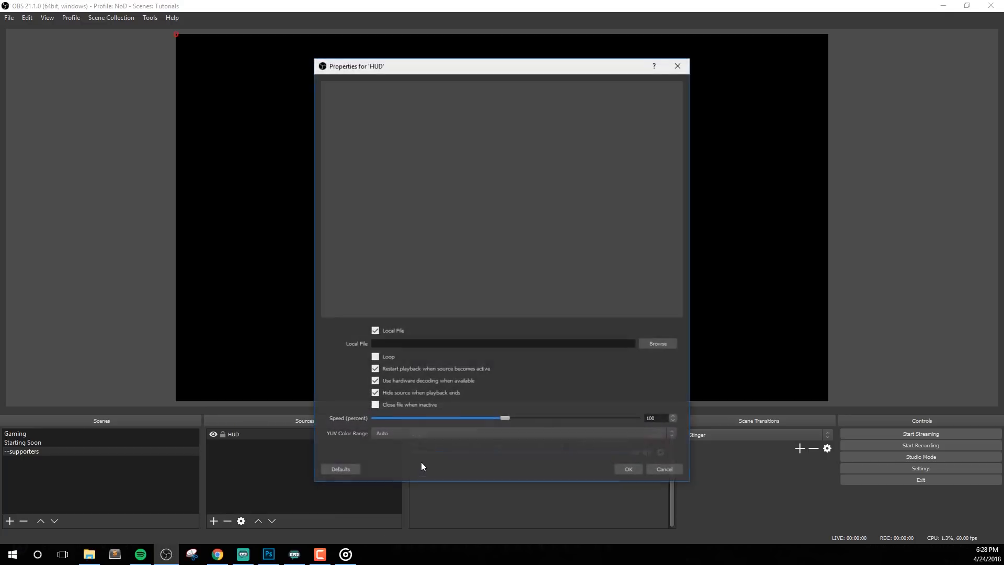
# Step: Load Full-Width-Bottom.webm from the 3-Retrowave_Overlay_Red Overlay folder into the HUD source, enabling Loop and Close file when inactive
pyautogui.click(387, 358)
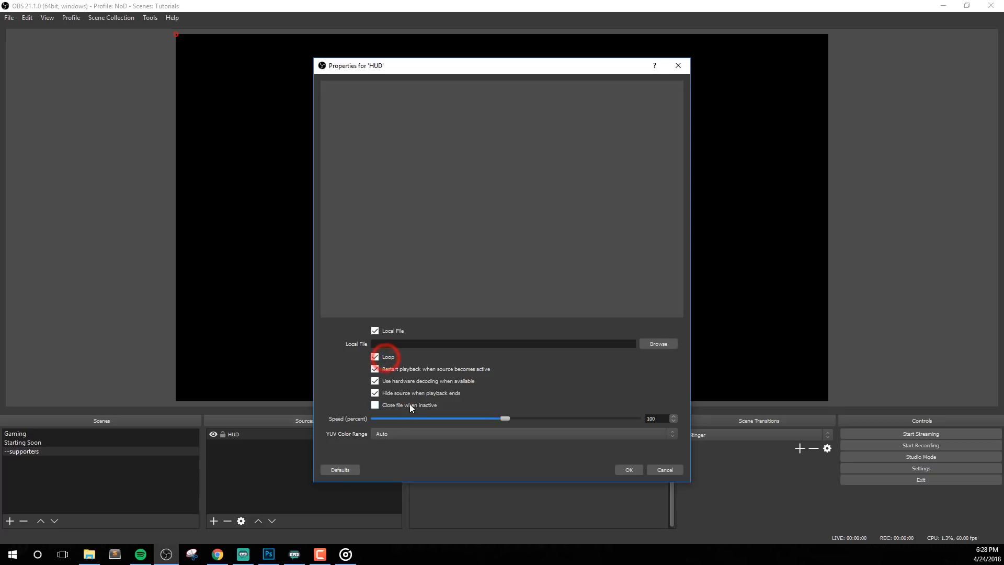
pyautogui.click(410, 405)
pyautogui.click(658, 345)
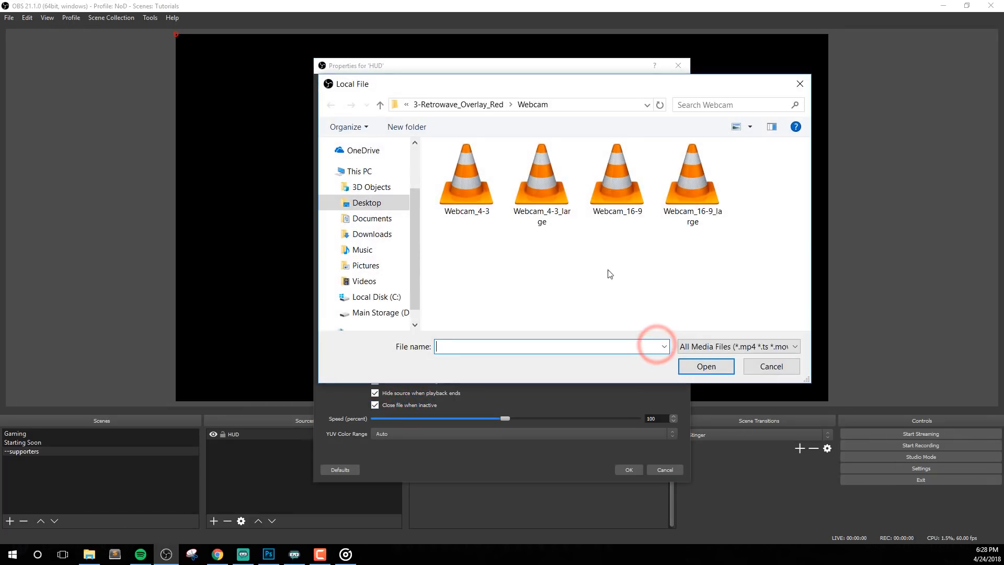
pyautogui.click(477, 103)
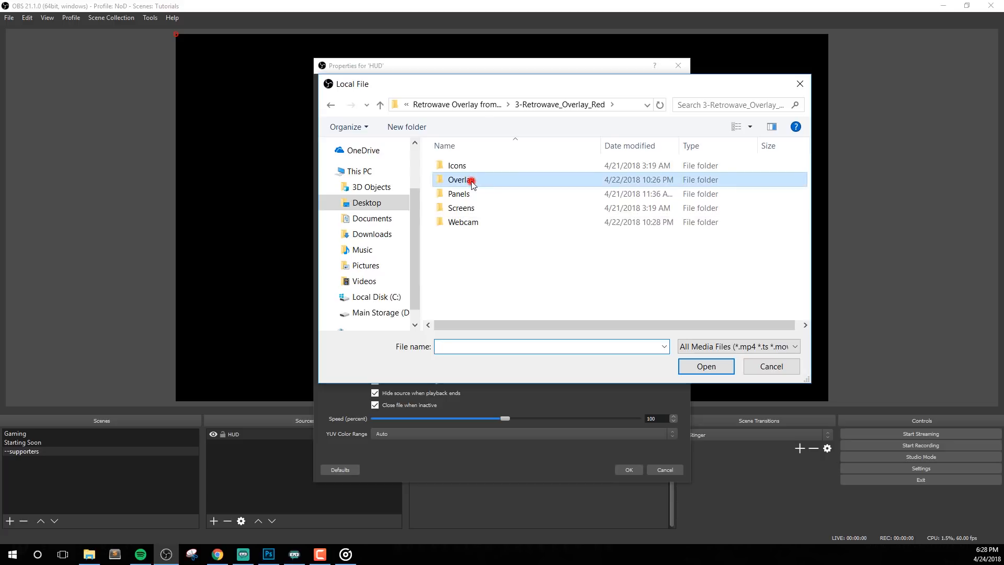
pyautogui.doubleClick(474, 180)
pyautogui.doubleClick(476, 181)
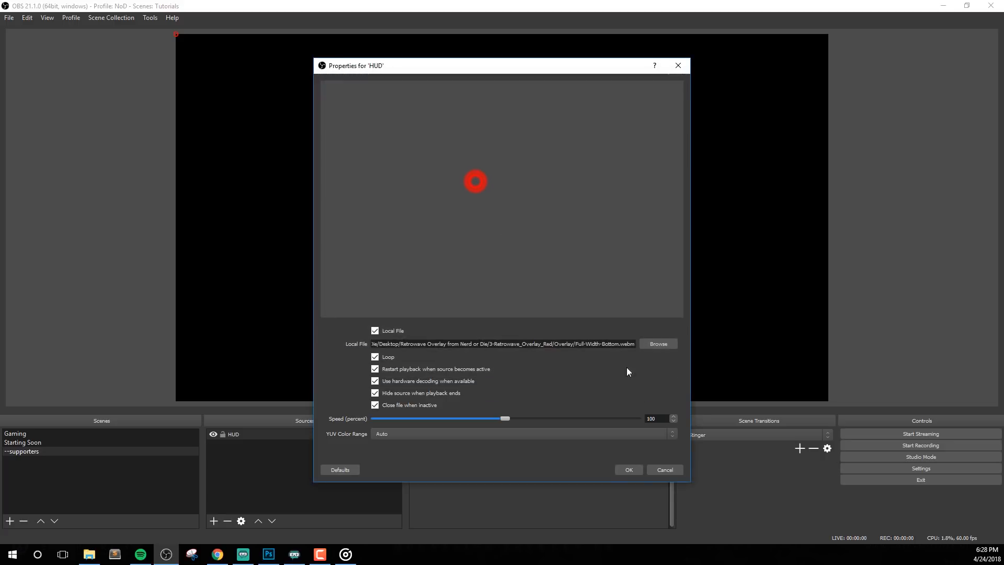
pyautogui.click(629, 470)
# Step: Move the full-width HUD bar down to the bottom edge of the canvas and deselect it
pyautogui.moveTo(642, 54); pyautogui.dragTo(645, 391)
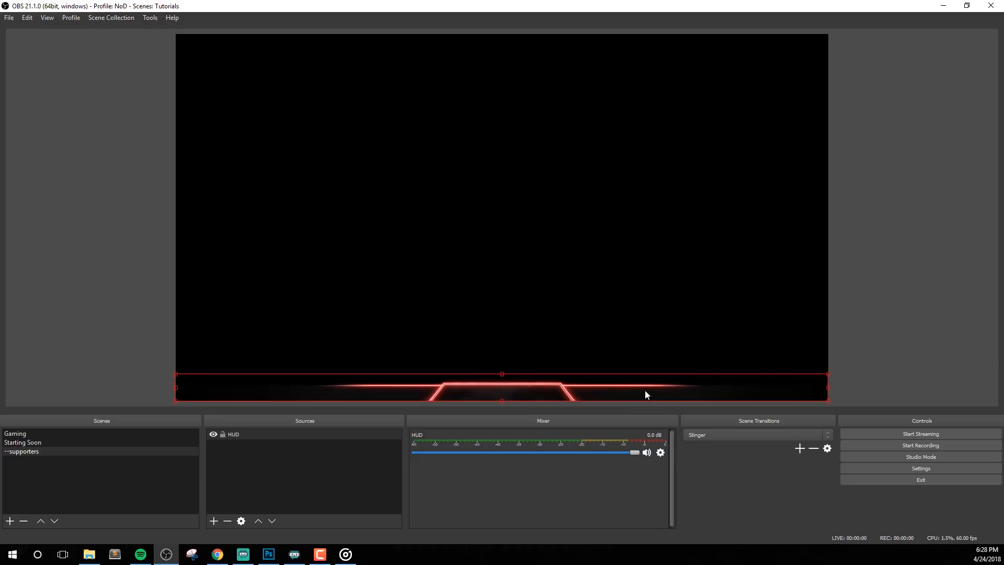
pyautogui.click(855, 339)
pyautogui.click(495, 393)
pyautogui.click(314, 466)
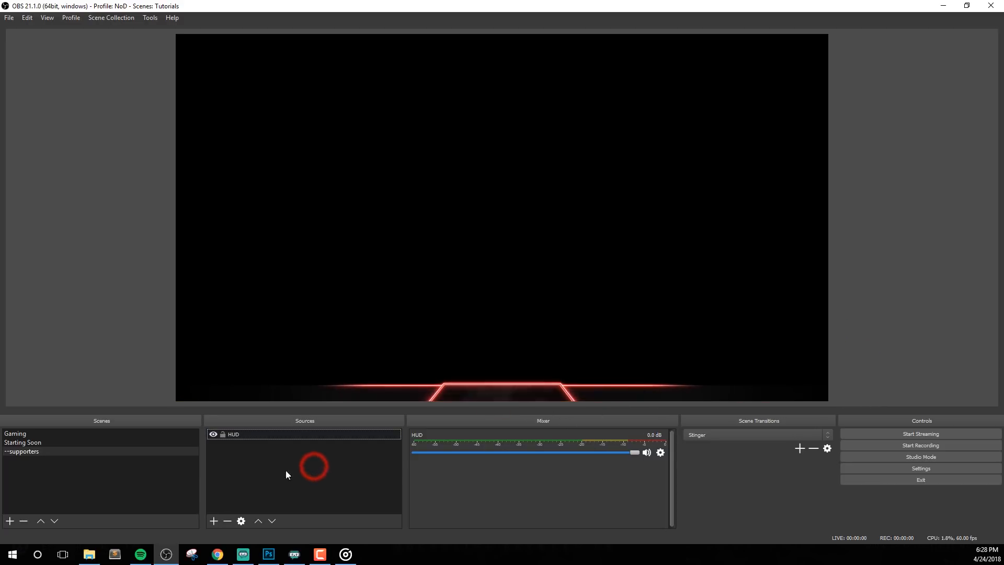
# Step: Switch to Chrome, examine the layout options in the Retrowave Stream Package page's retrowave-elements gallery image, and return to OBS
pyautogui.click(218, 554)
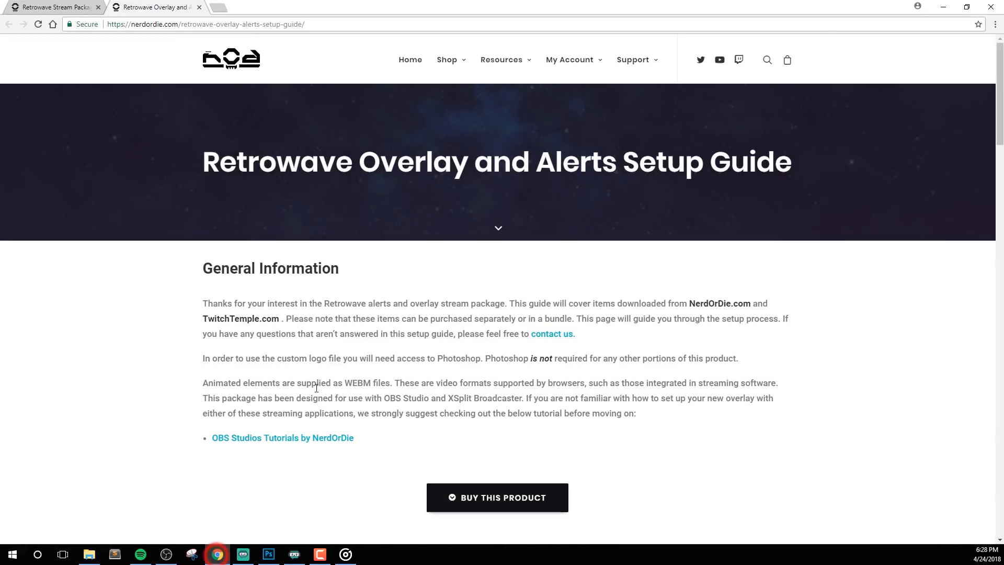
pyautogui.click(52, 7)
pyautogui.scroll(-6, 337, 258)
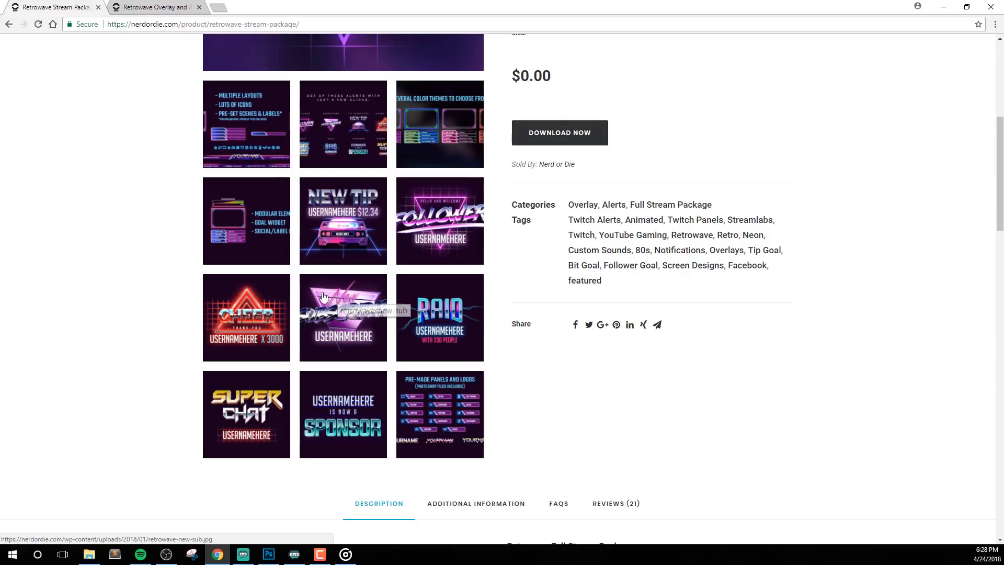
pyautogui.click(264, 153)
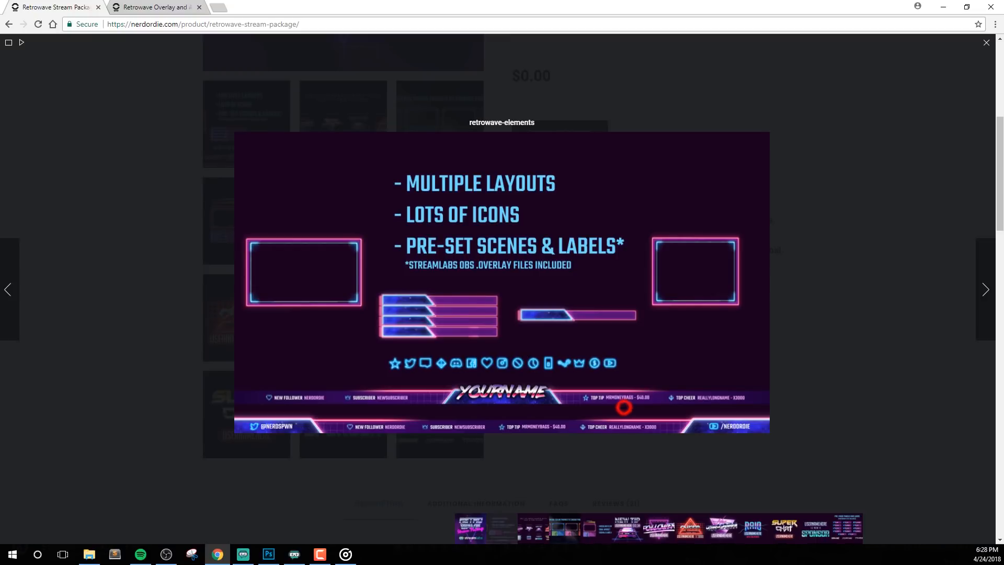
pyautogui.click(941, 7)
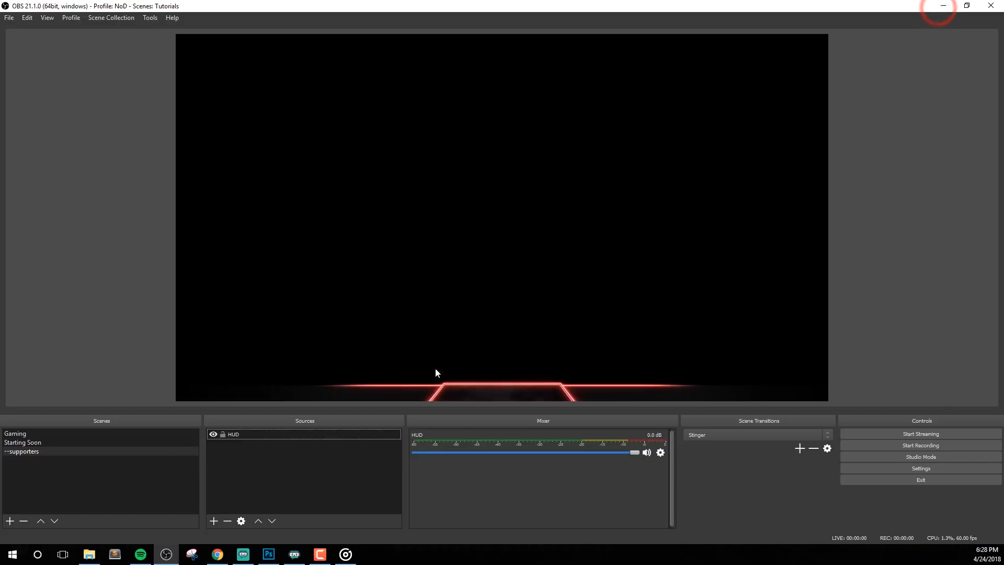
# Step: Replace the HUD source's file with Stack-4x from the Overlay folder and move the stack to the canvas's top-left corner
pyautogui.doubleClick(264, 434)
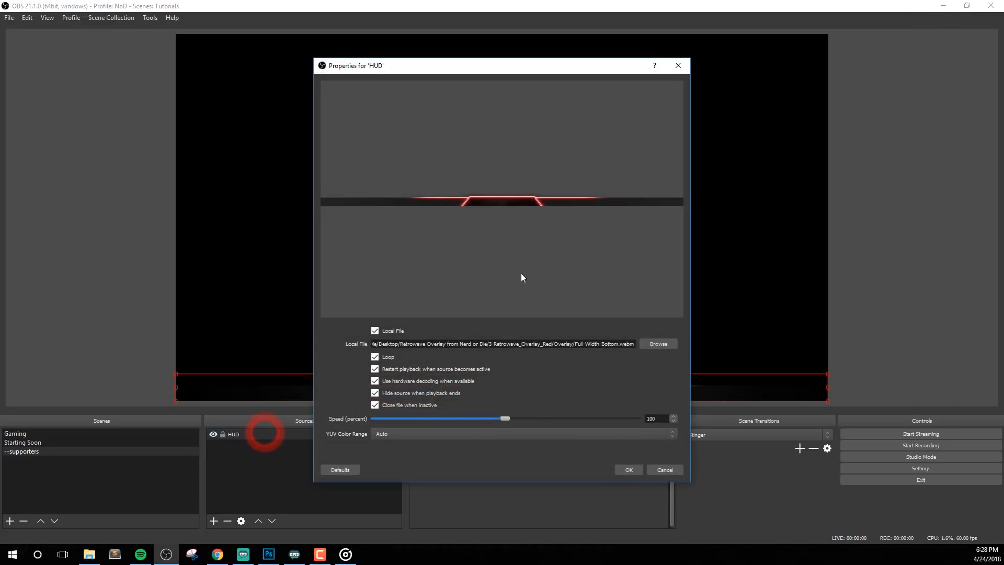
pyautogui.click(652, 343)
pyautogui.doubleClick(600, 191)
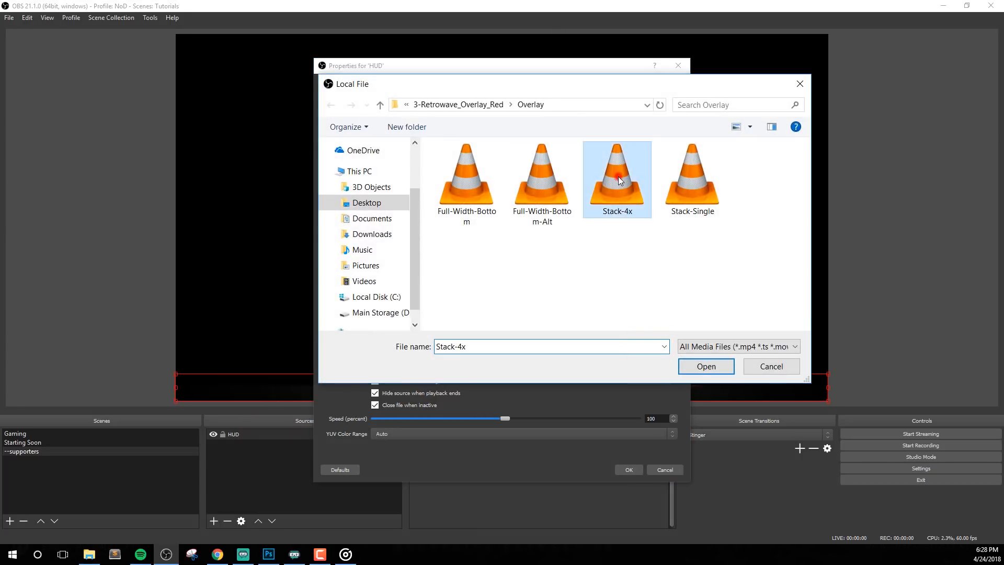
pyautogui.click(629, 470)
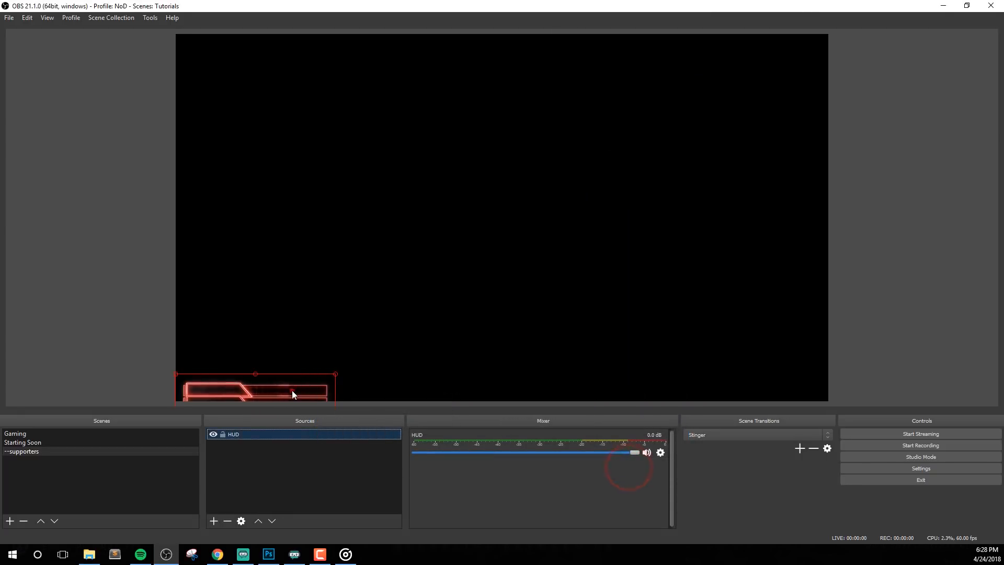
pyautogui.moveTo(291, 389); pyautogui.dragTo(238, 90)
pyautogui.click(295, 459)
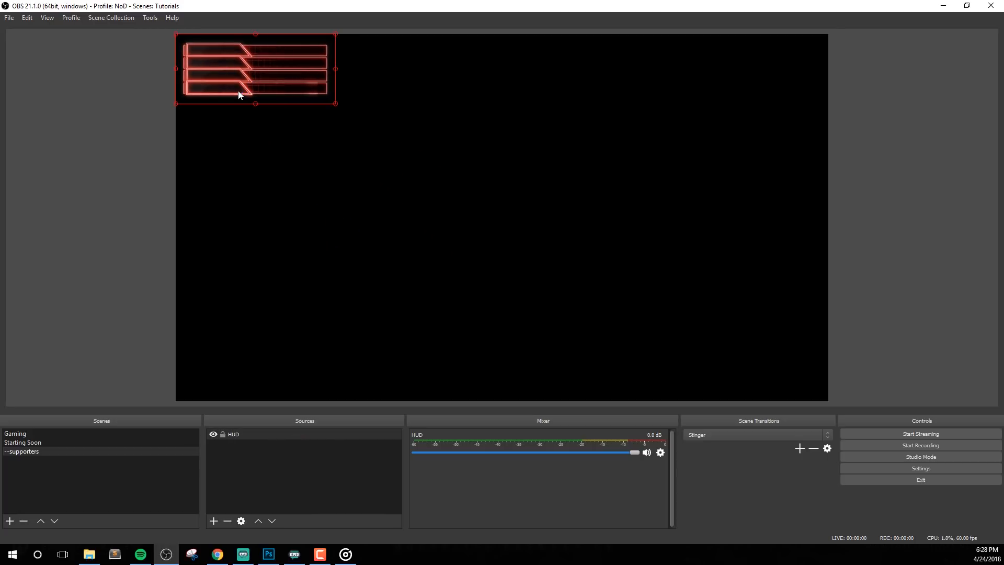
# Step: Add a new Image source with the default name to the --supporters scene
pyautogui.rightClick(293, 472)
pyautogui.click(320, 479)
pyautogui.click(408, 457)
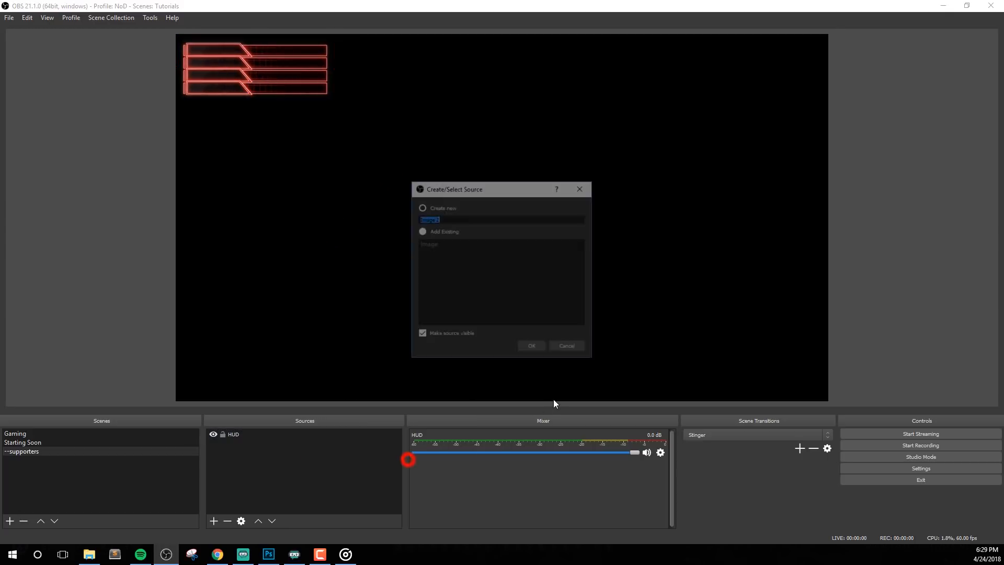
pyautogui.click(533, 346)
# Step: Load Top Tipper.png from the 3-Retrowave_Overlay_Red Icons folder into the new Image source
pyautogui.click(658, 394)
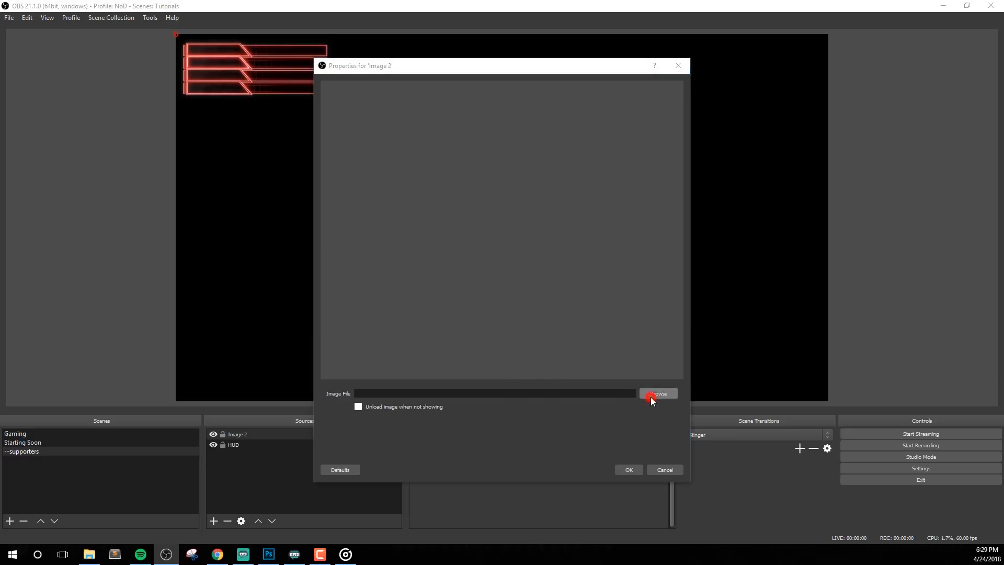
pyautogui.click(482, 104)
pyautogui.doubleClick(458, 165)
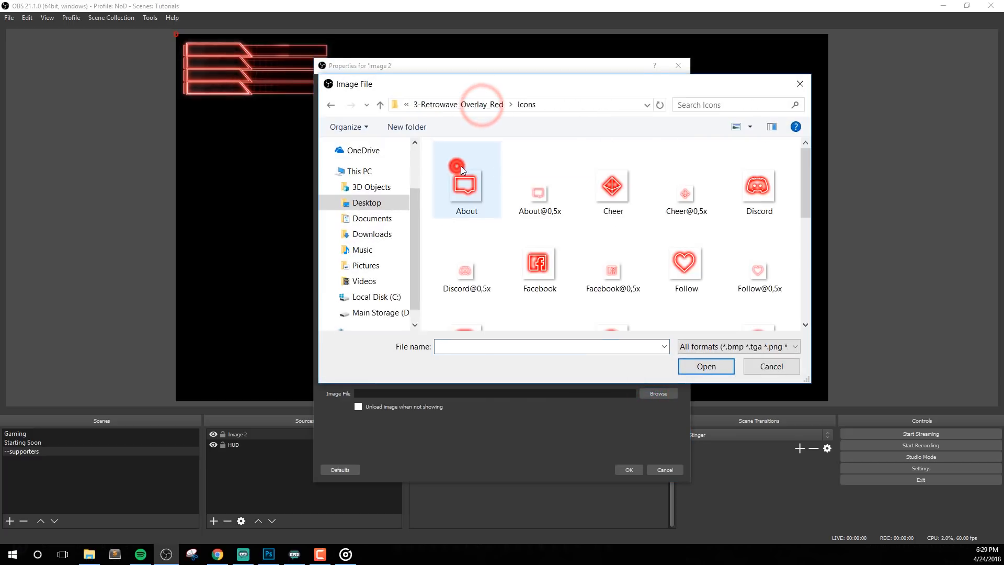
pyautogui.scroll(-4, 566, 225)
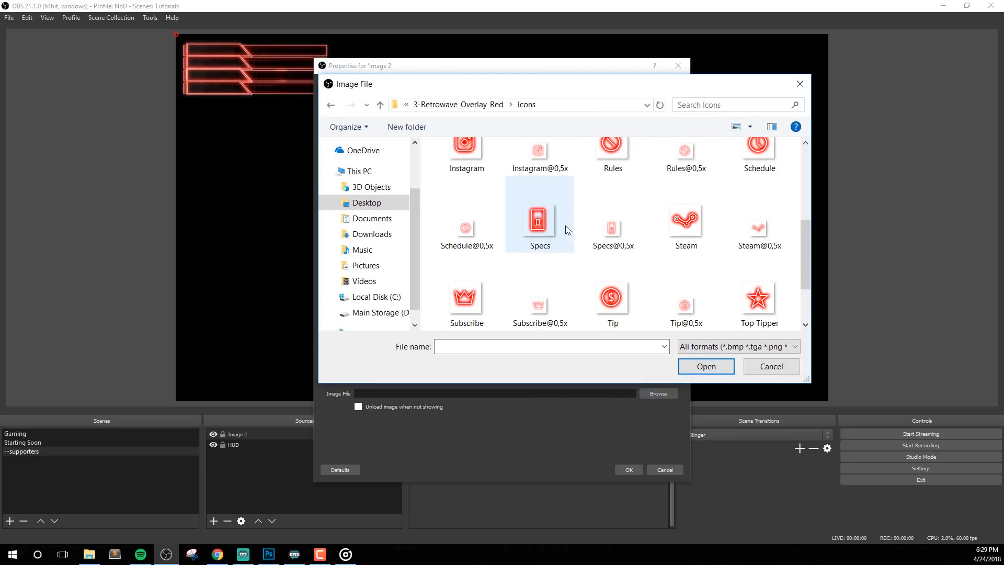
pyautogui.scroll(-2, 566, 224)
pyautogui.doubleClick(759, 221)
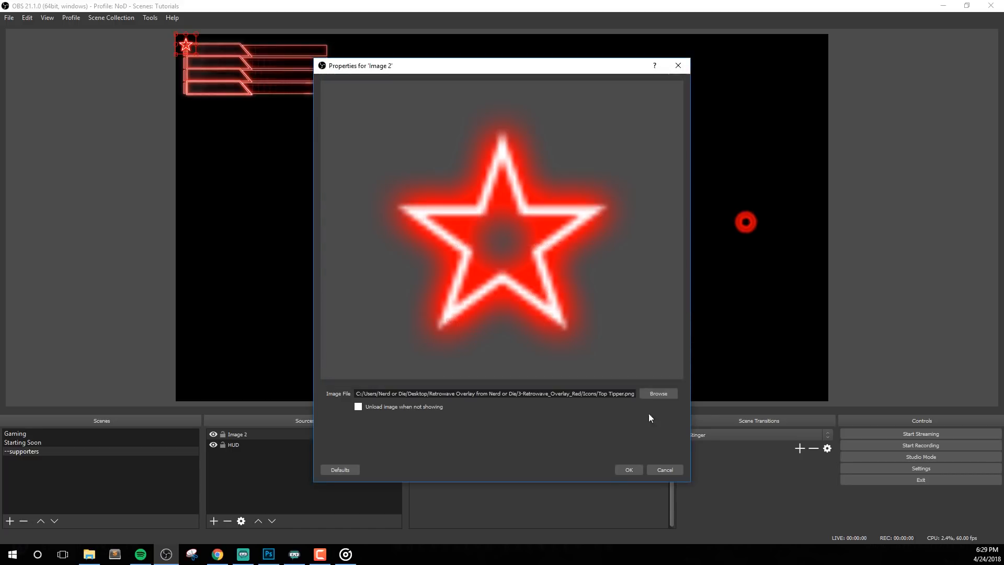
pyautogui.click(631, 469)
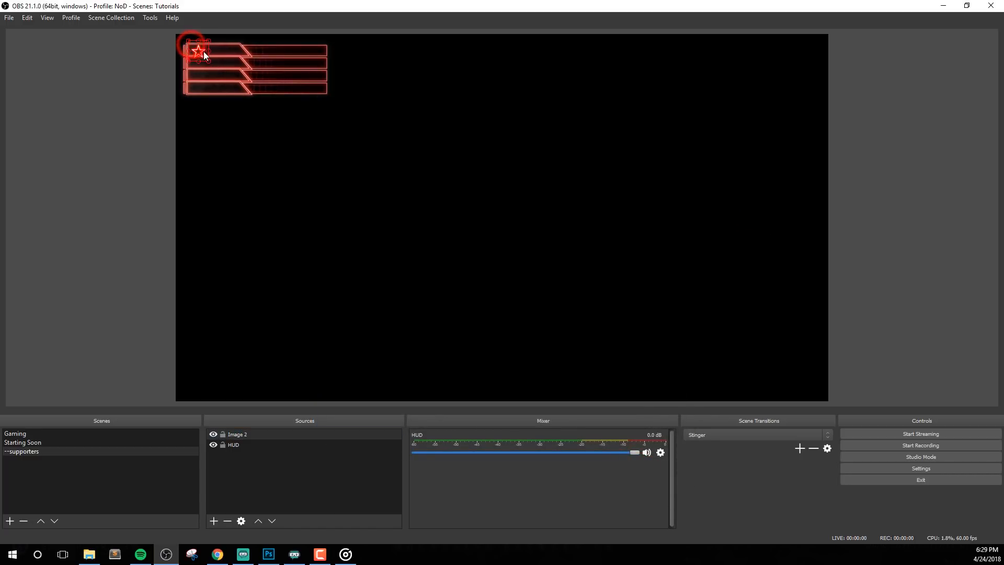
# Step: Scale the star icon down to fit at the start of the stack's first bar
pyautogui.moveTo(204, 51); pyautogui.dragTo(204, 55)
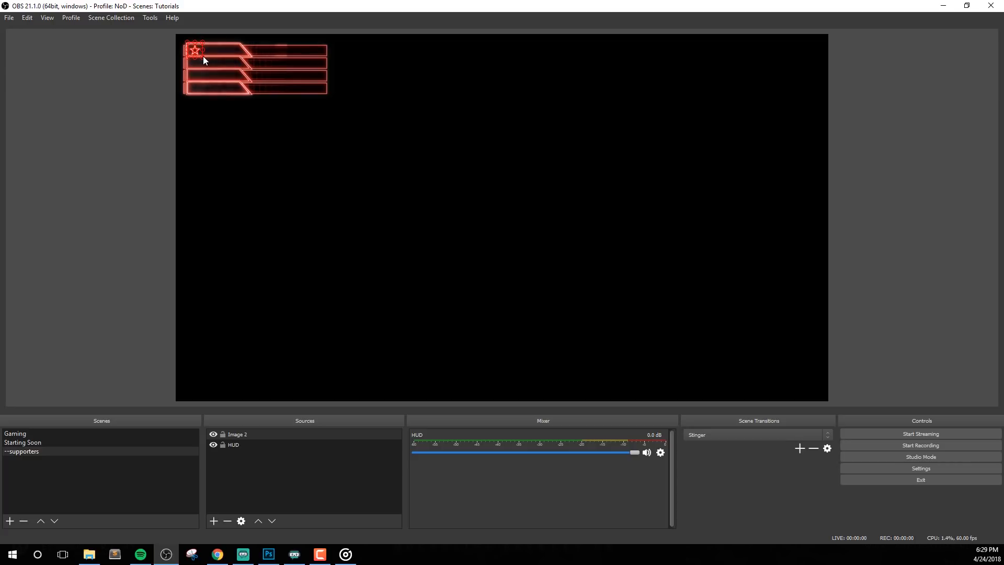
pyautogui.click(277, 498)
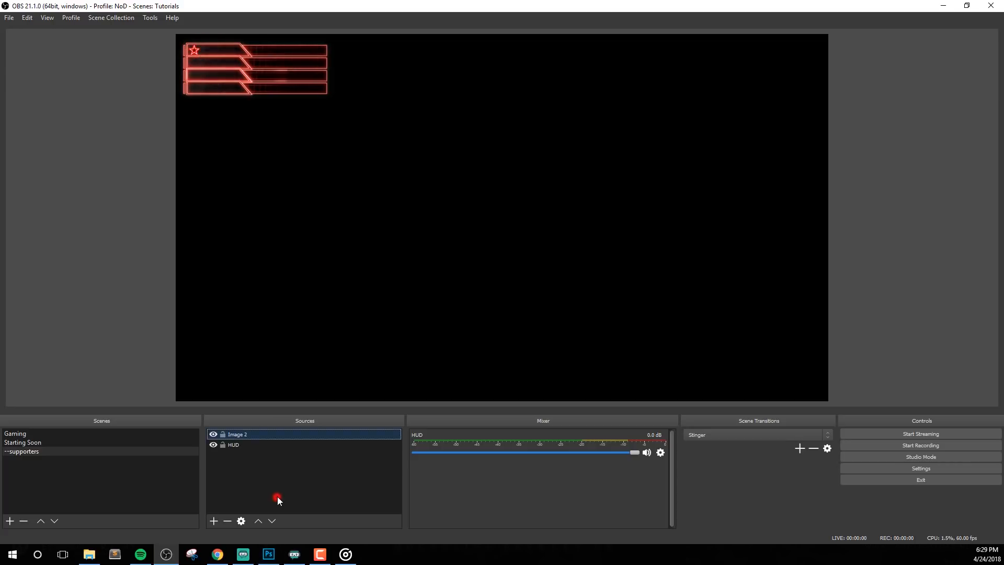
# Step: Add a new Text (GDI+) source with the default name to the --supporters scene
pyautogui.rightClick(277, 497)
pyautogui.click(309, 415)
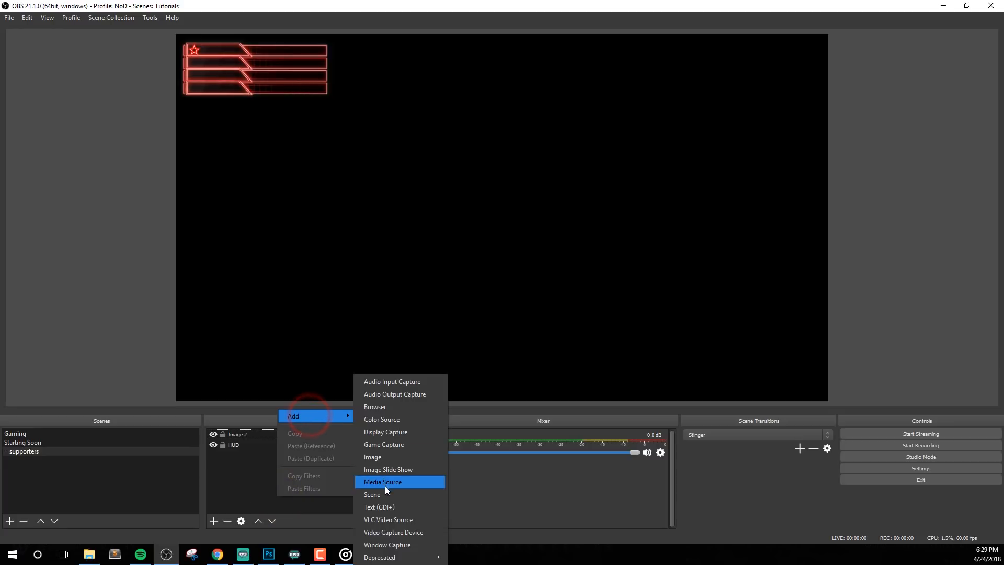
pyautogui.click(391, 506)
pyautogui.click(530, 349)
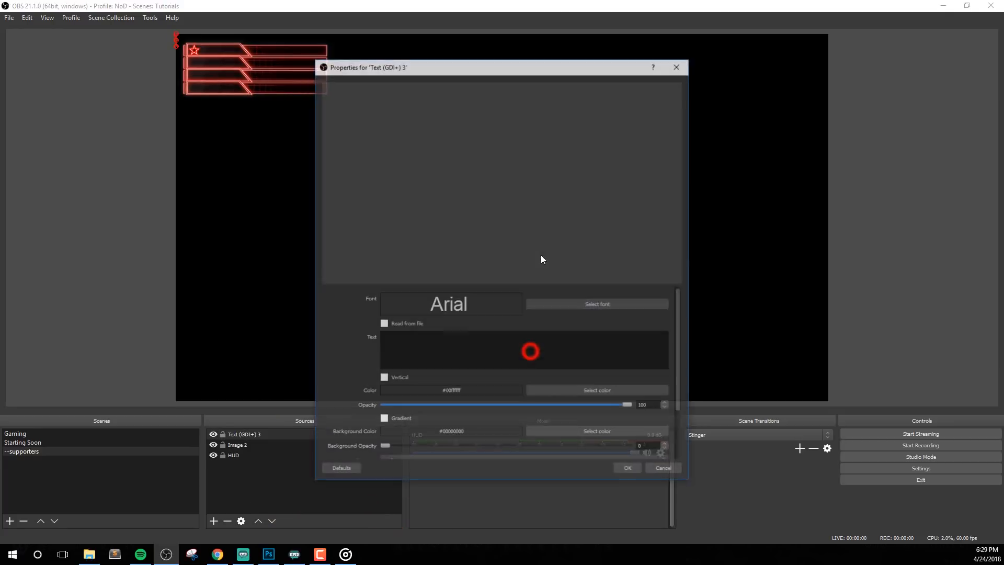
# Step: Set the new text source's font to BigNoodleTitling at size 24
pyautogui.click(618, 305)
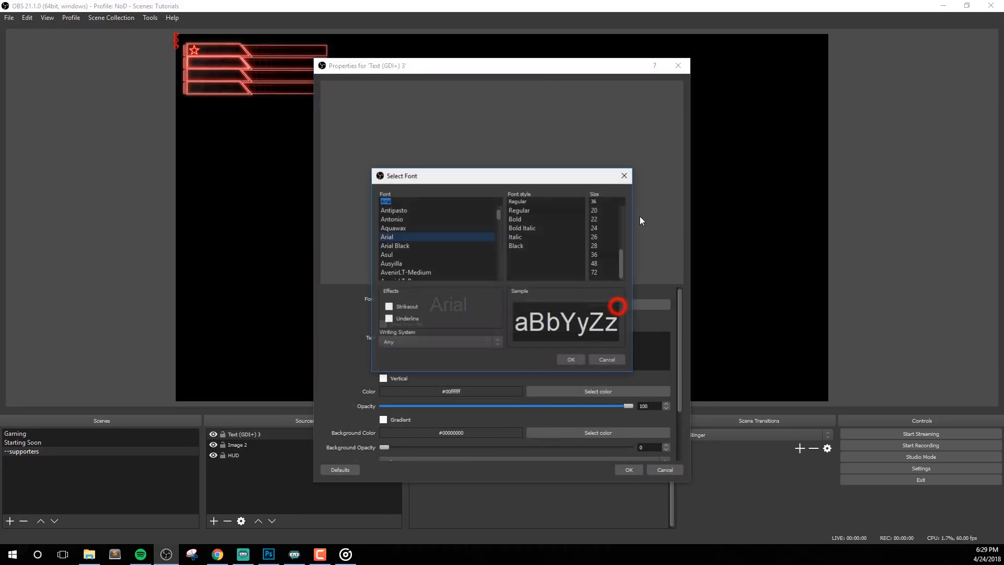
pyautogui.doubleClick(601, 200)
pyautogui.write('24')
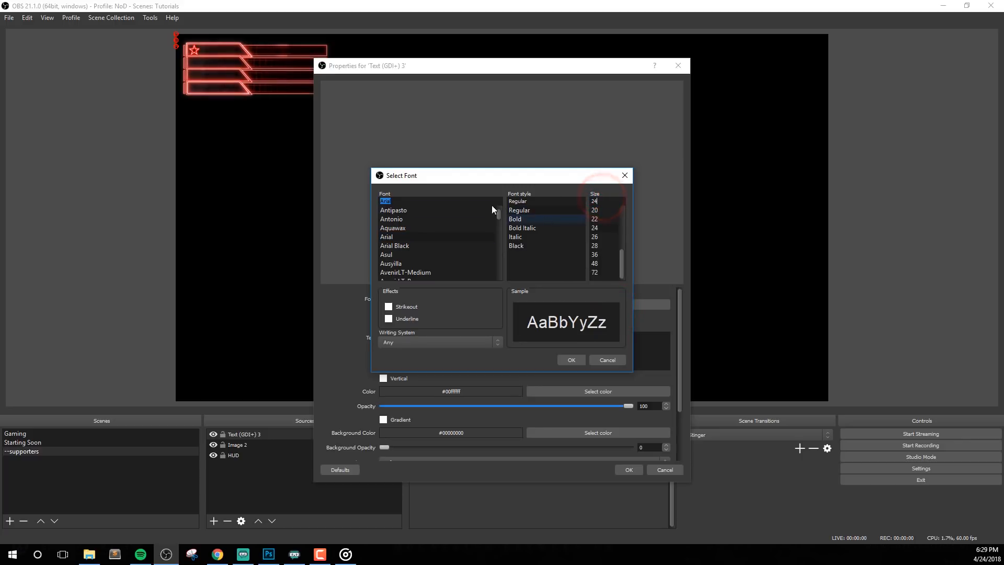
pyautogui.click(396, 199)
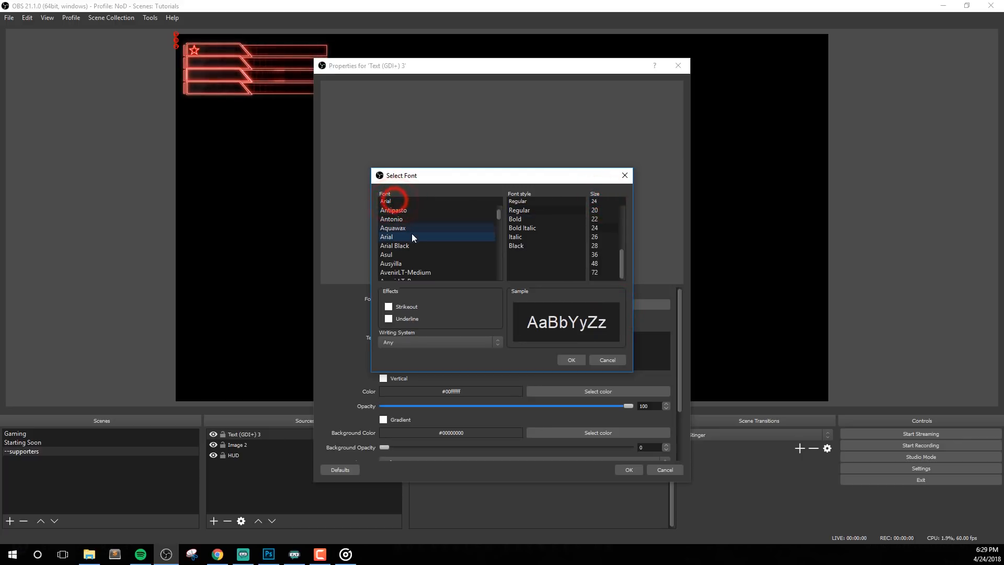
pyautogui.scroll(-10, 412, 236)
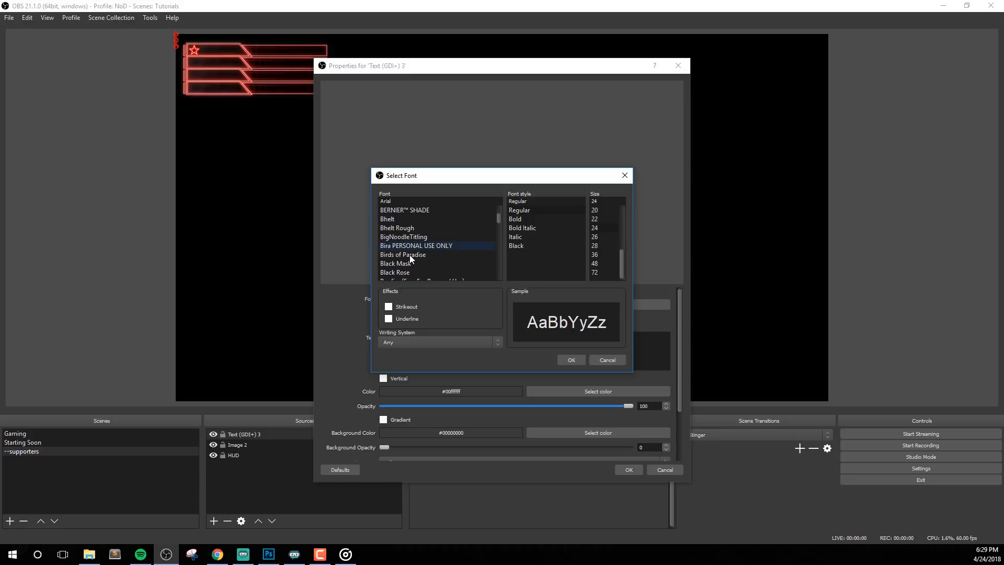
pyautogui.click(419, 238)
pyautogui.click(571, 360)
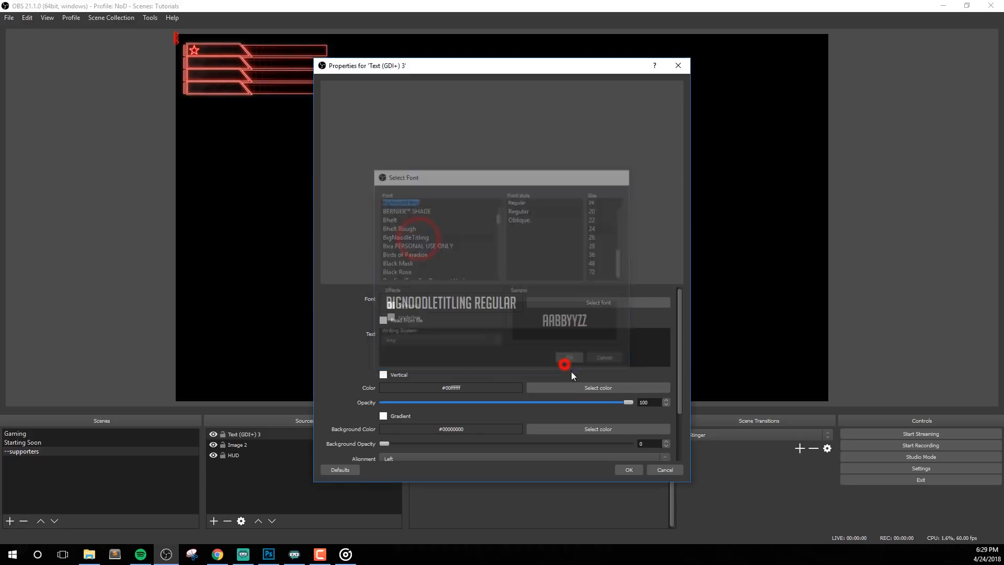
# Step: Enter TOP TIP as the source's text and accept its properties
pyautogui.click(463, 347)
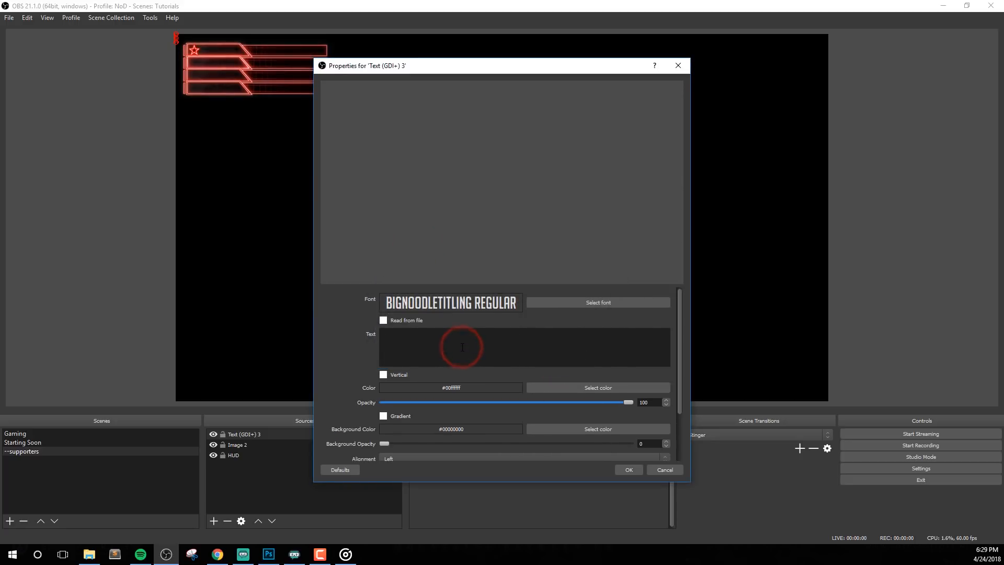
pyautogui.write('TOP TIP')
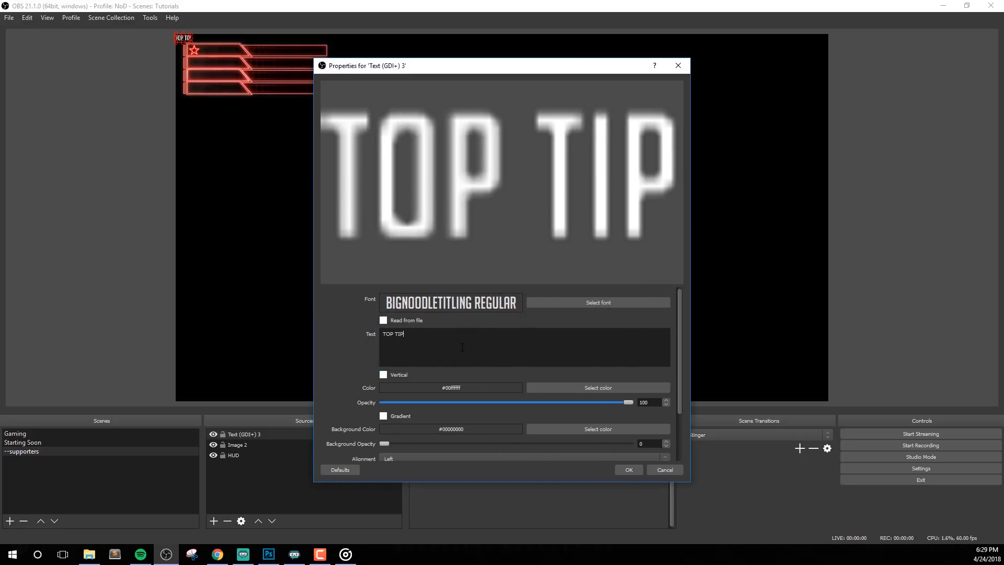
pyautogui.click(629, 471)
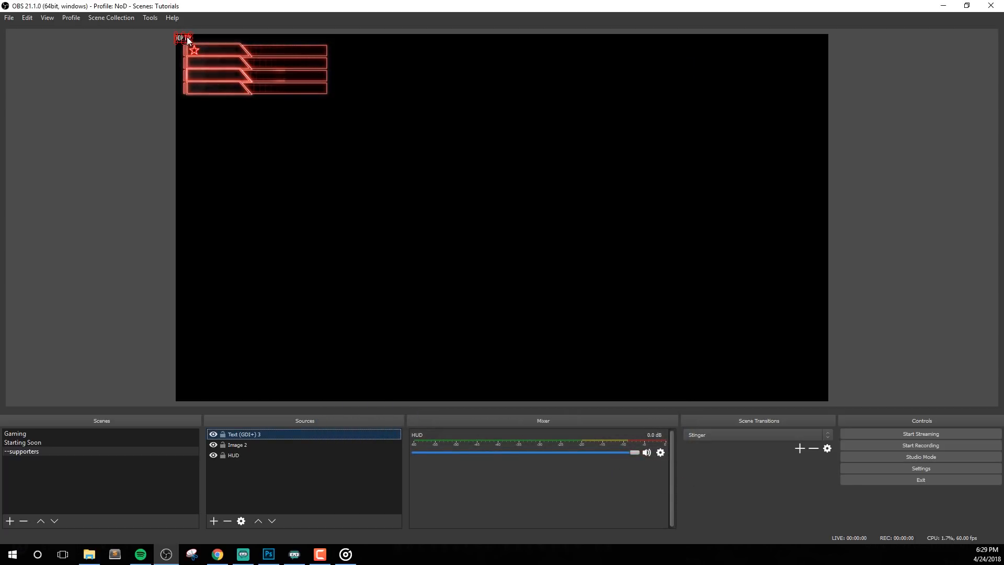
# Step: Place the TOP TIP label beside the star in the stack's first bar and fine-tune the alignment of both
pyautogui.moveTo(186, 37); pyautogui.dragTo(212, 49)
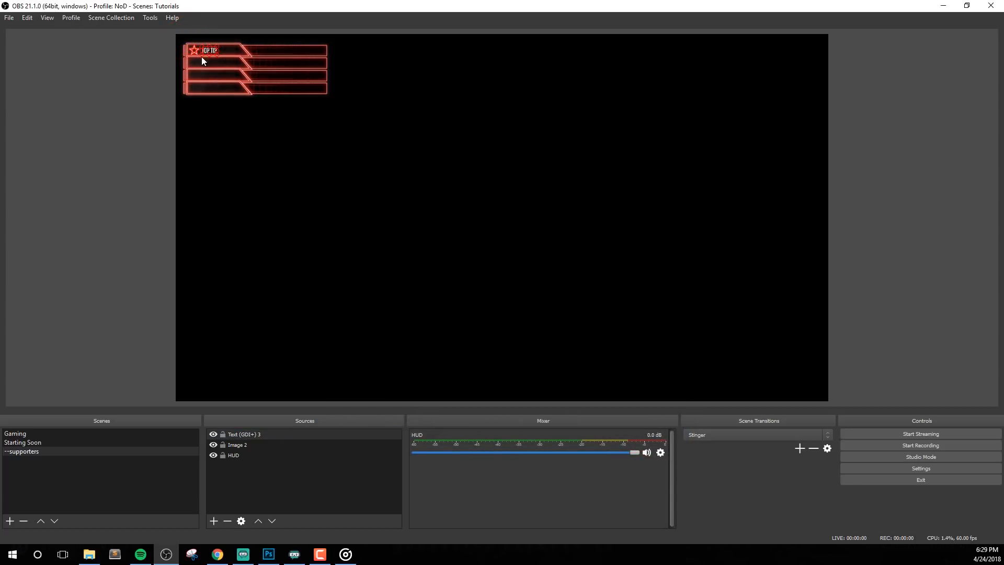
pyautogui.click(199, 54)
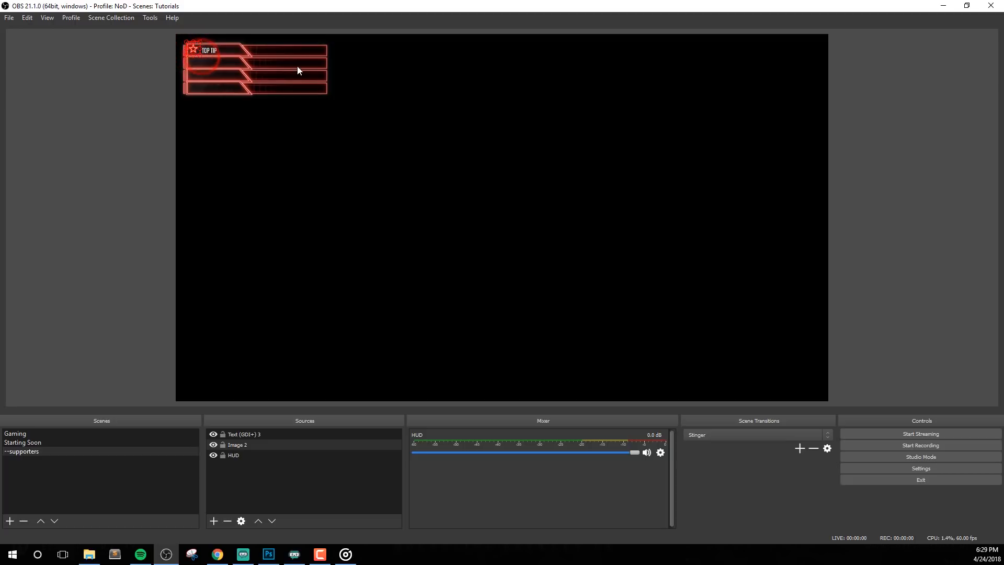
pyautogui.click(195, 48)
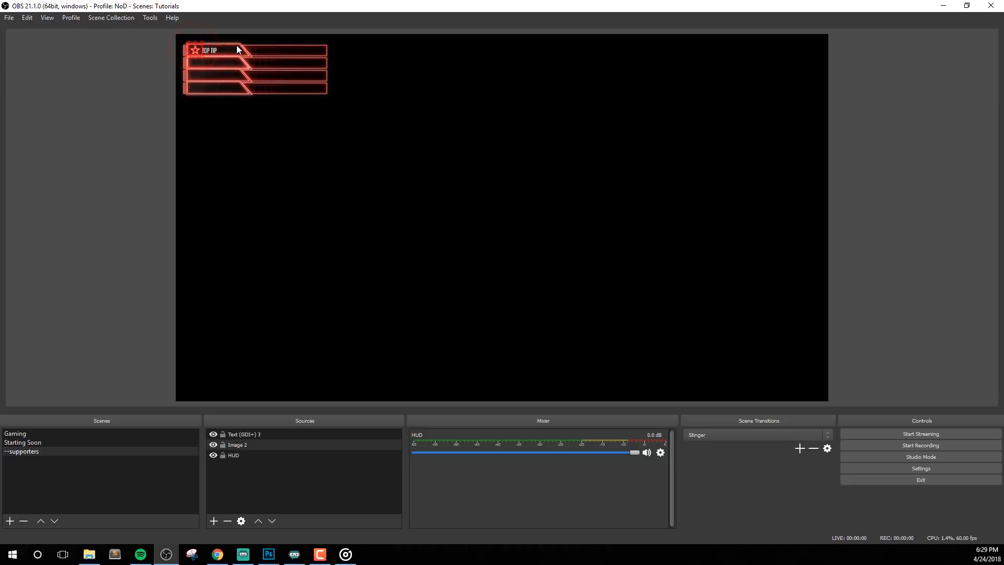
pyautogui.click(284, 162)
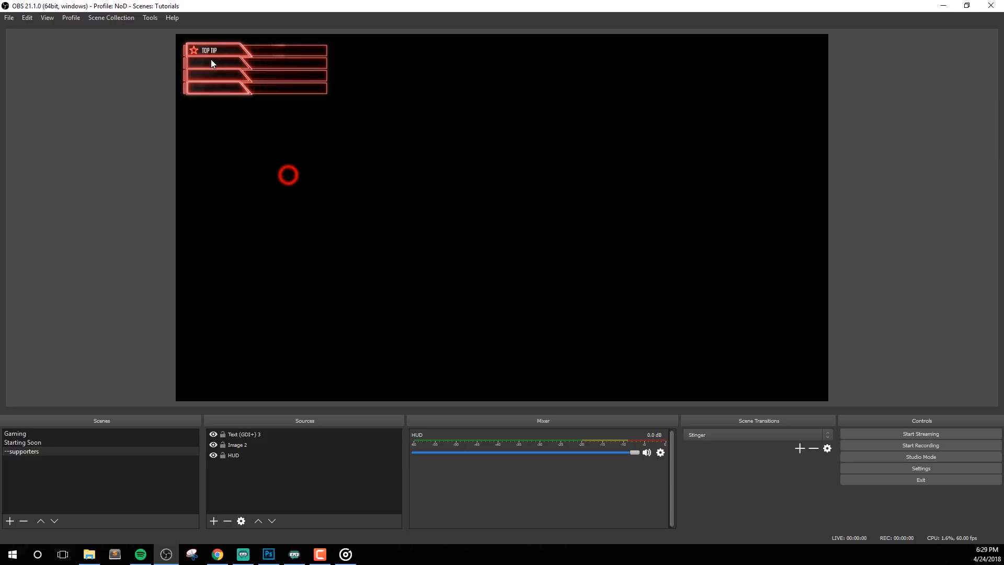
pyautogui.click(210, 48)
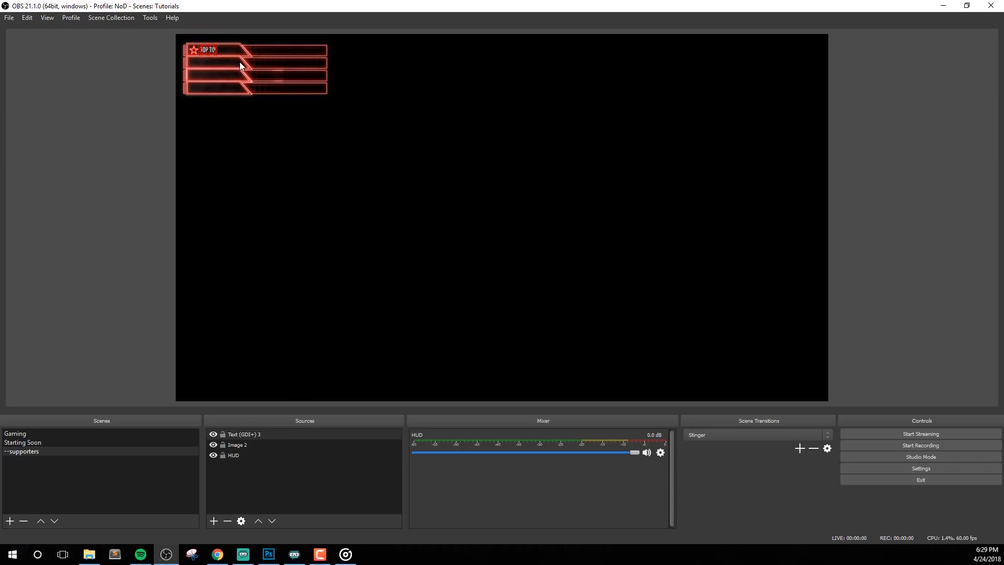
pyautogui.click(309, 274)
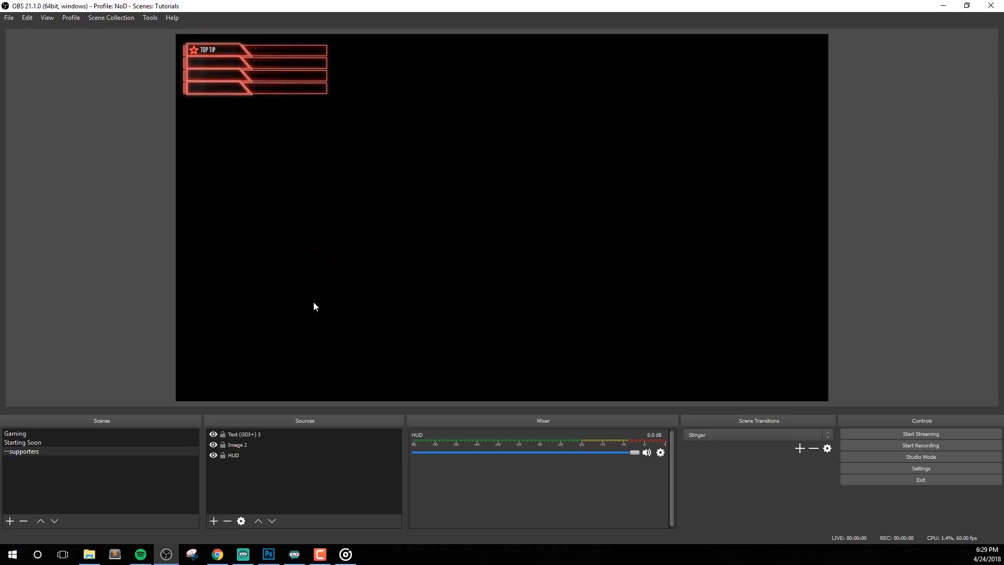
pyautogui.click(205, 50)
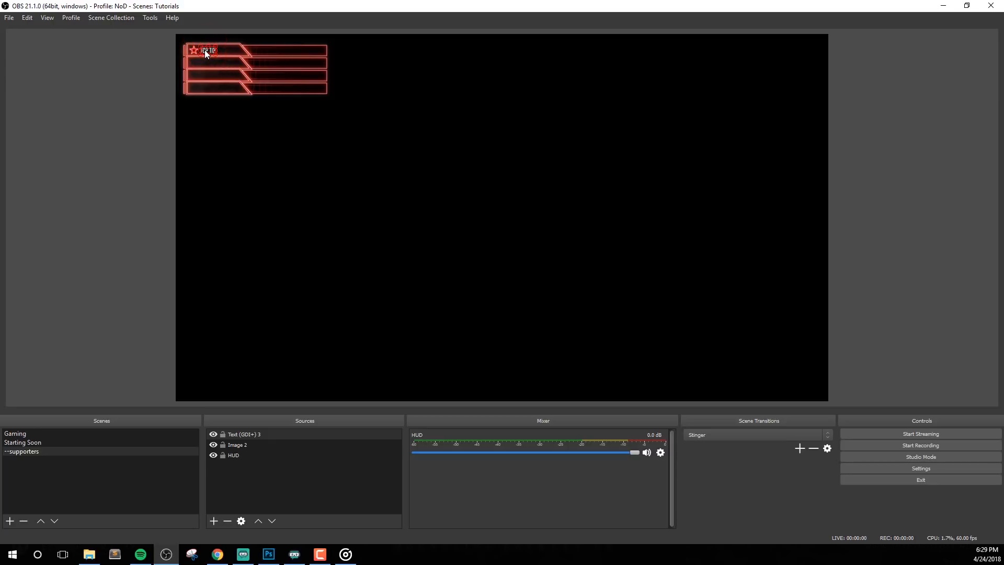
# Step: Add another Text (GDI+) source with the default name and give it the text NERD OR DIE
pyautogui.rightClick(243, 470)
pyautogui.click(269, 480)
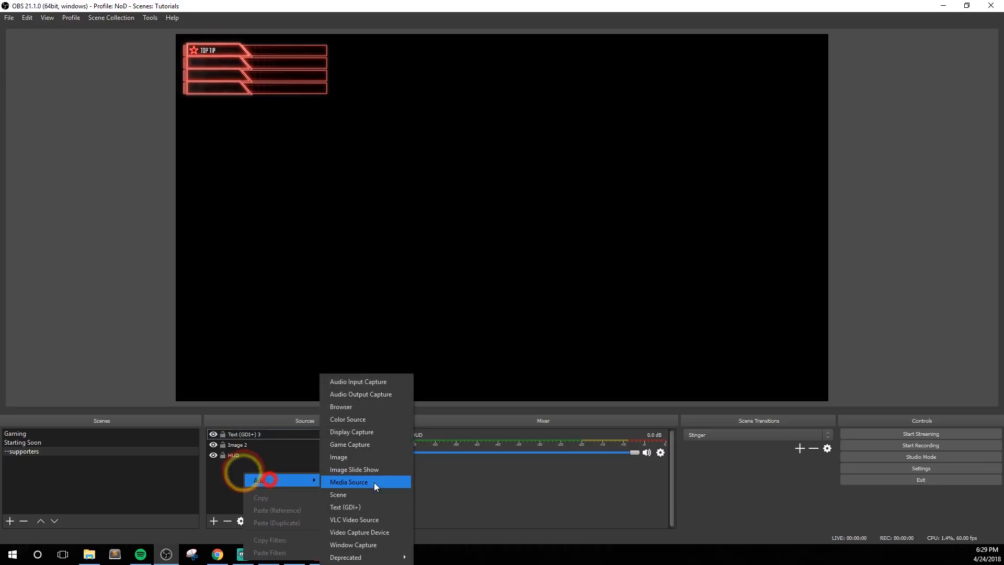
pyautogui.click(362, 507)
pyautogui.click(533, 348)
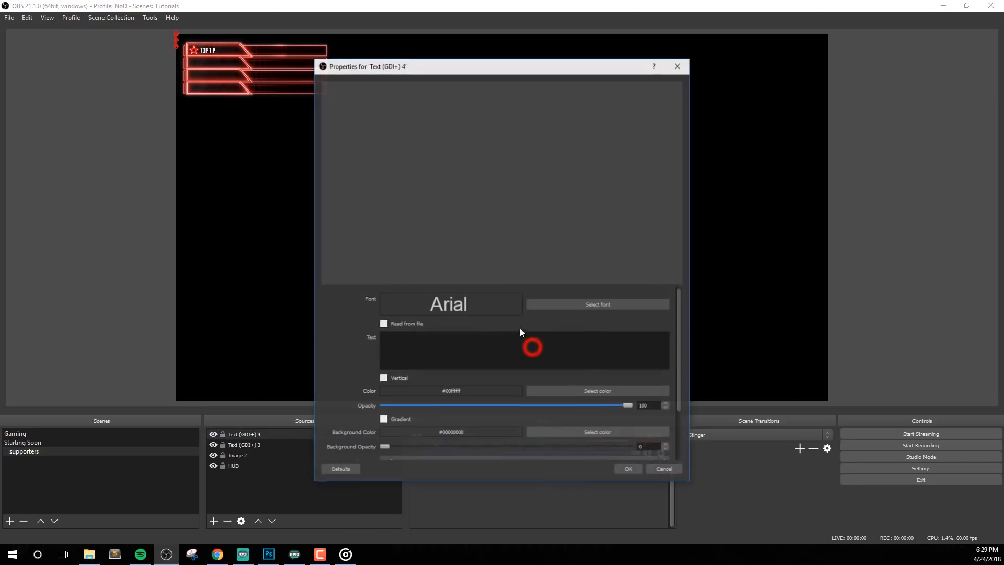
pyautogui.click(464, 350)
pyautogui.write('NERD OR DIE')
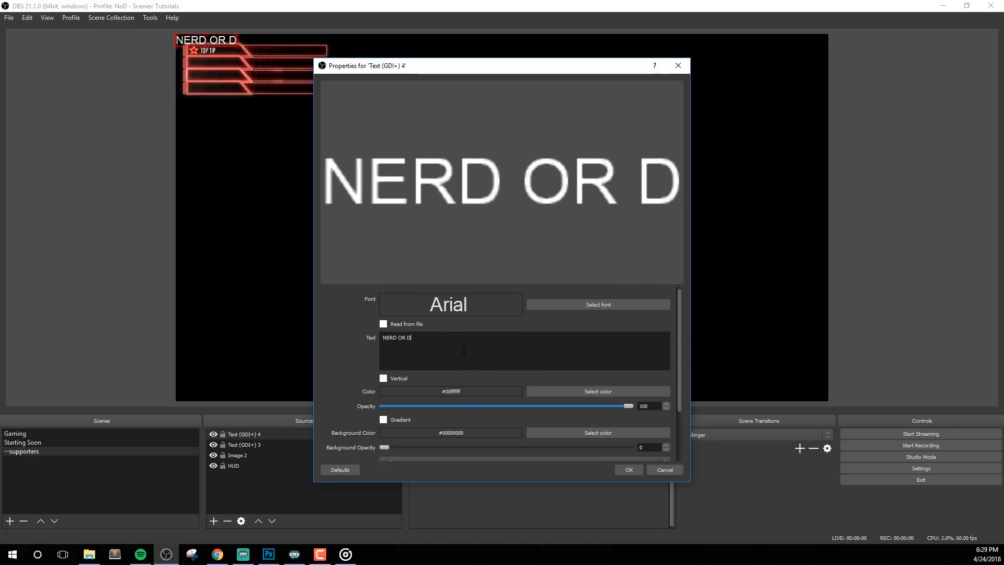
# Step: Set the NERD OR DIE text's font to BigNoodleTitling and place the label in the first bar's section after the diagonal divider
pyautogui.click(555, 305)
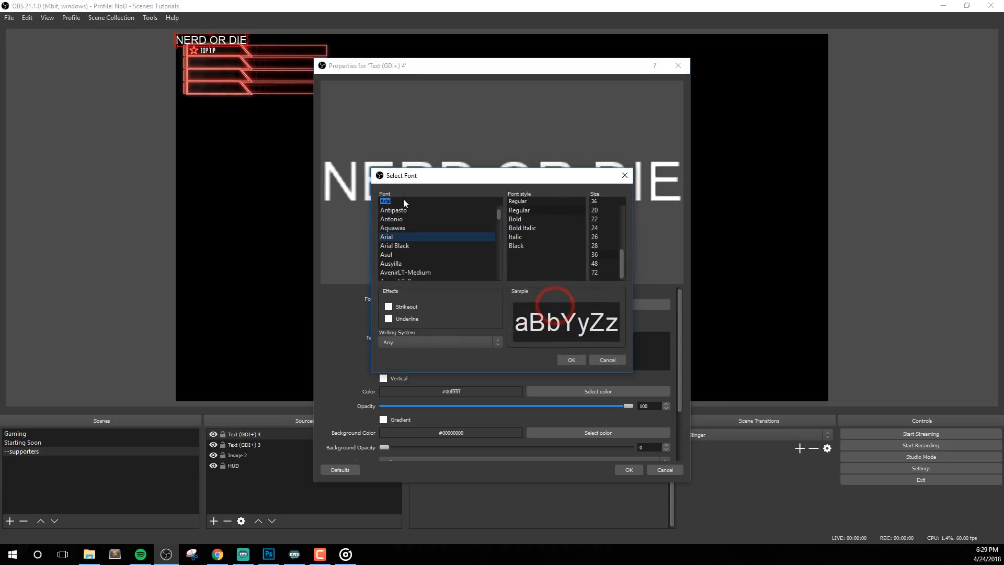
pyautogui.write('big')
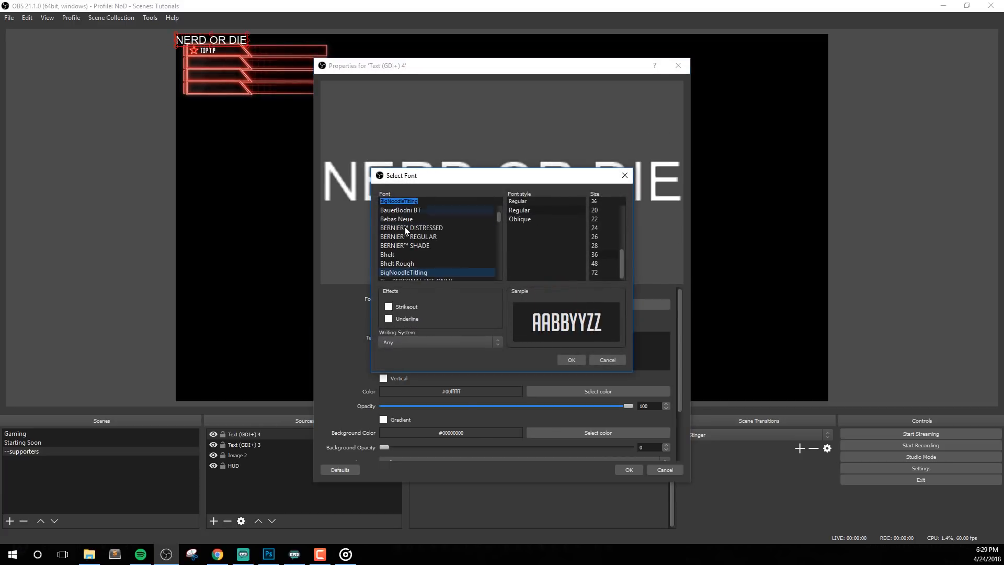
pyautogui.click(413, 272)
pyautogui.click(572, 360)
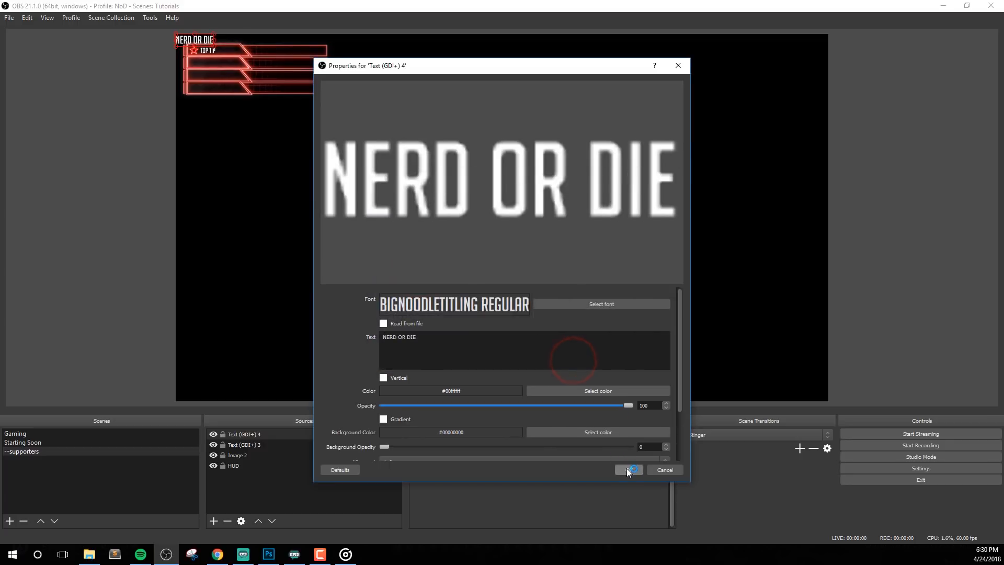
pyautogui.click(628, 469)
pyautogui.moveTo(203, 40); pyautogui.dragTo(279, 51)
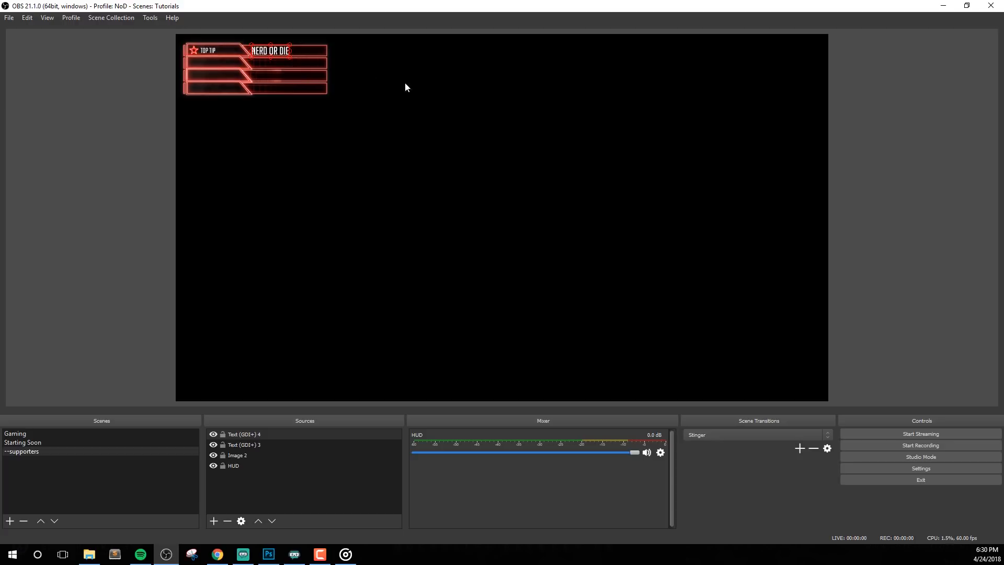
pyautogui.click(449, 92)
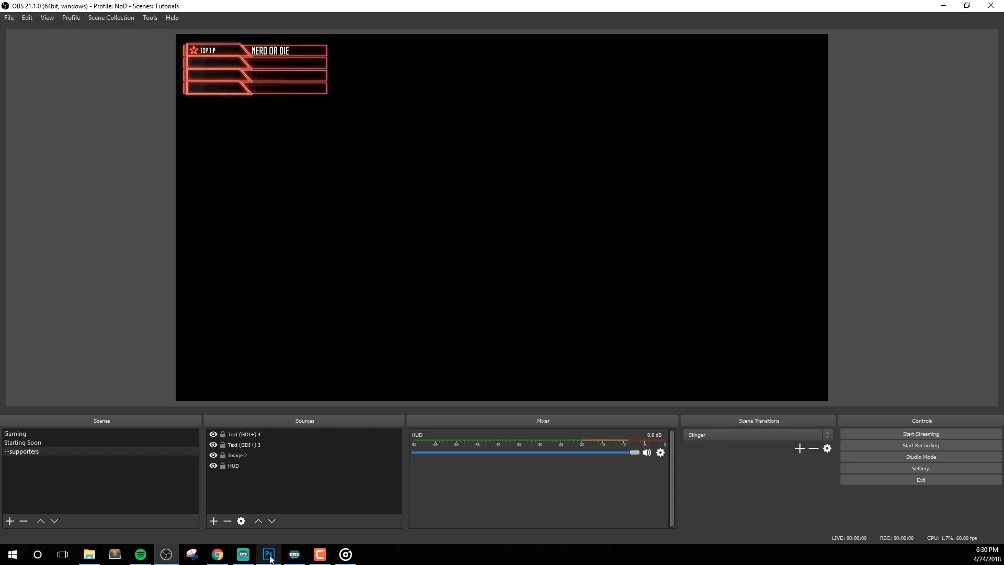
# Step: Switch to Streamlabs Stream Labels to view its login options, and minimize its window
pyautogui.click(290, 554)
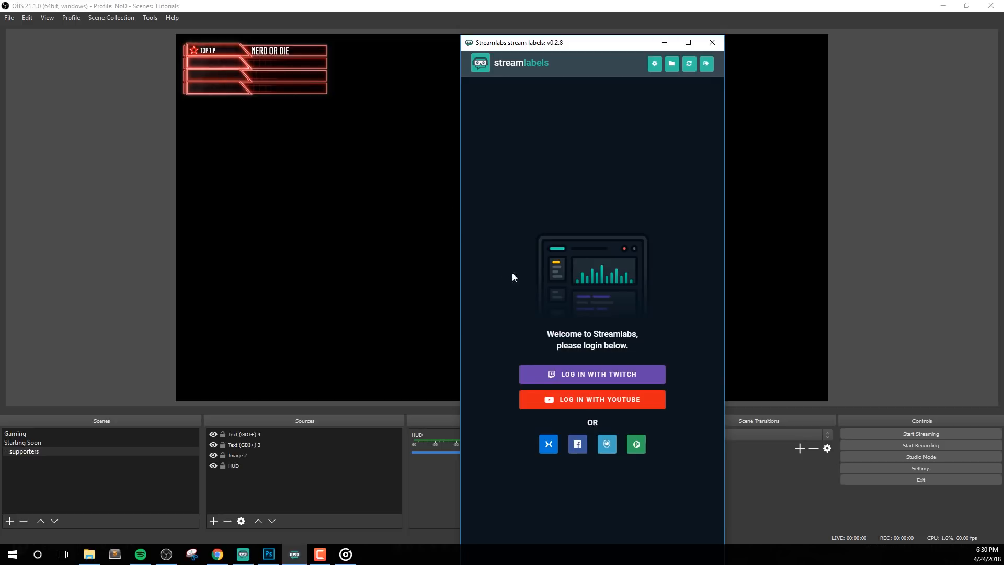
pyautogui.click(571, 43)
pyautogui.moveTo(571, 43); pyautogui.dragTo(566, 28)
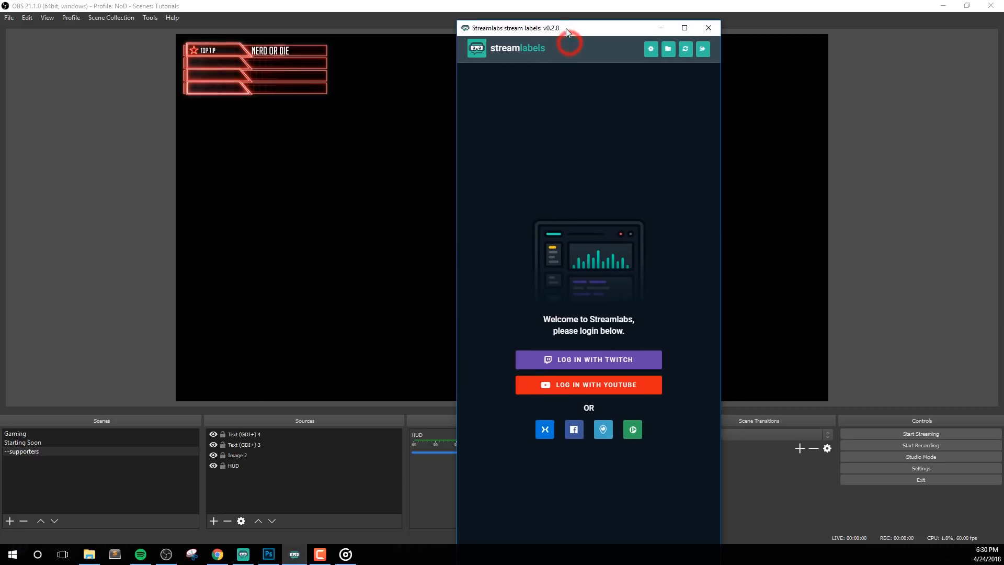
pyautogui.click(663, 27)
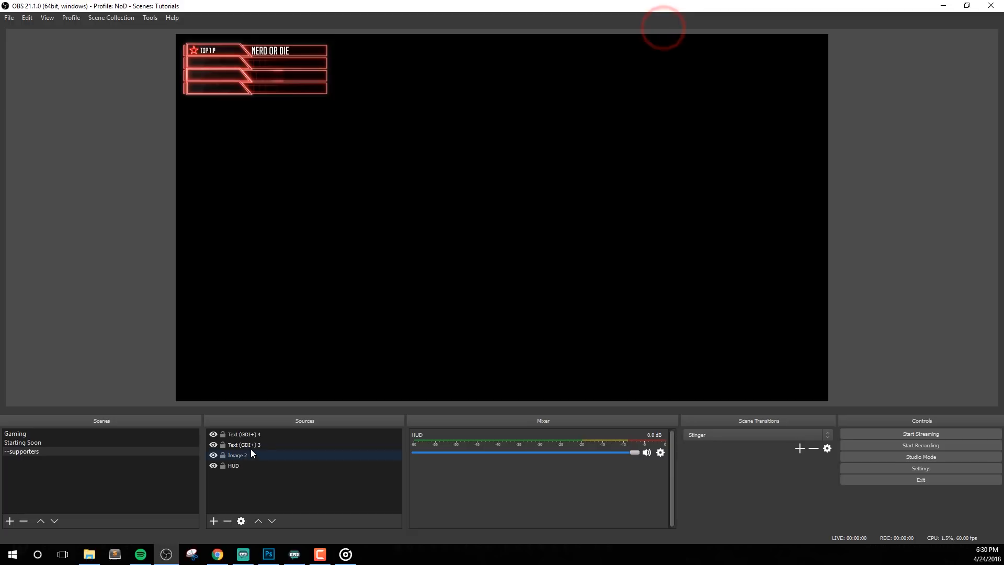
# Step: Reduce the NERD OR DIE label's font size to 26
pyautogui.doubleClick(263, 438)
pyautogui.click(564, 307)
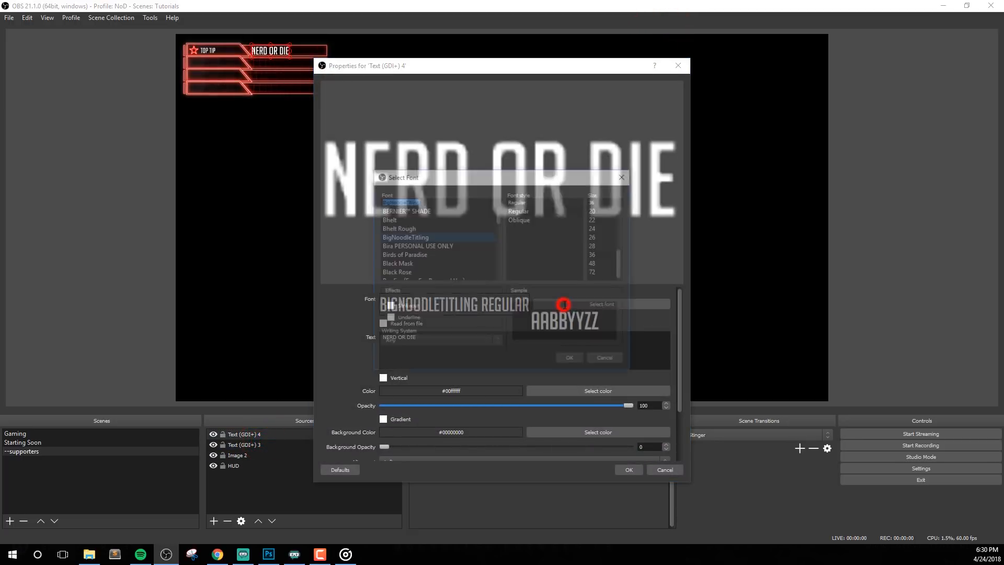
pyautogui.click(604, 231)
pyautogui.click(570, 359)
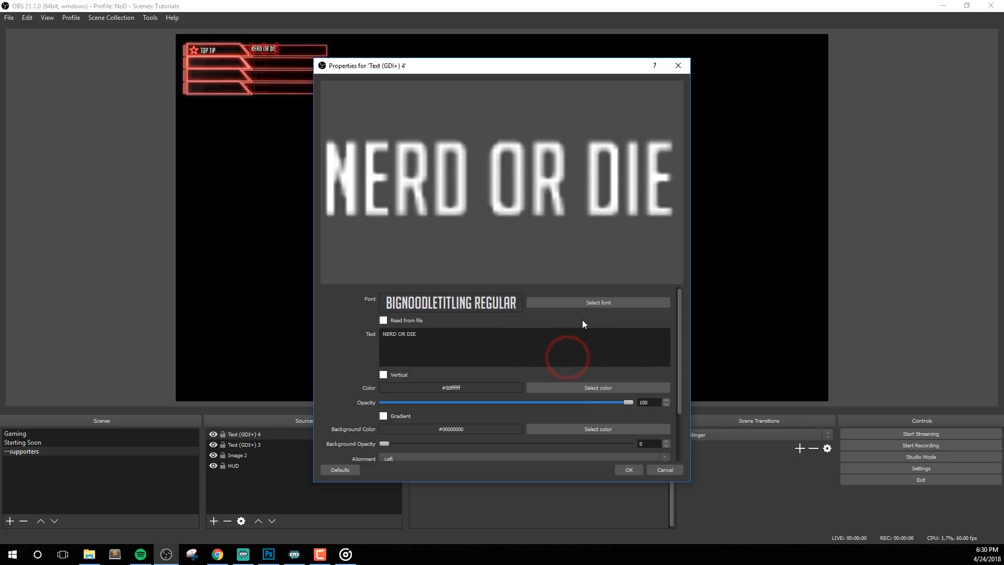
pyautogui.click(599, 302)
pyautogui.click(600, 255)
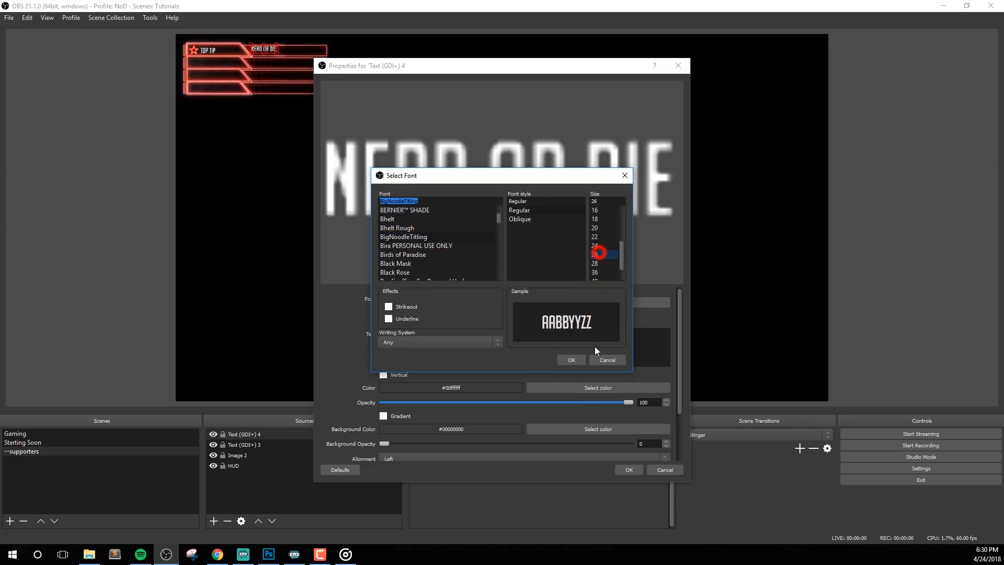
pyautogui.click(571, 360)
pyautogui.click(628, 469)
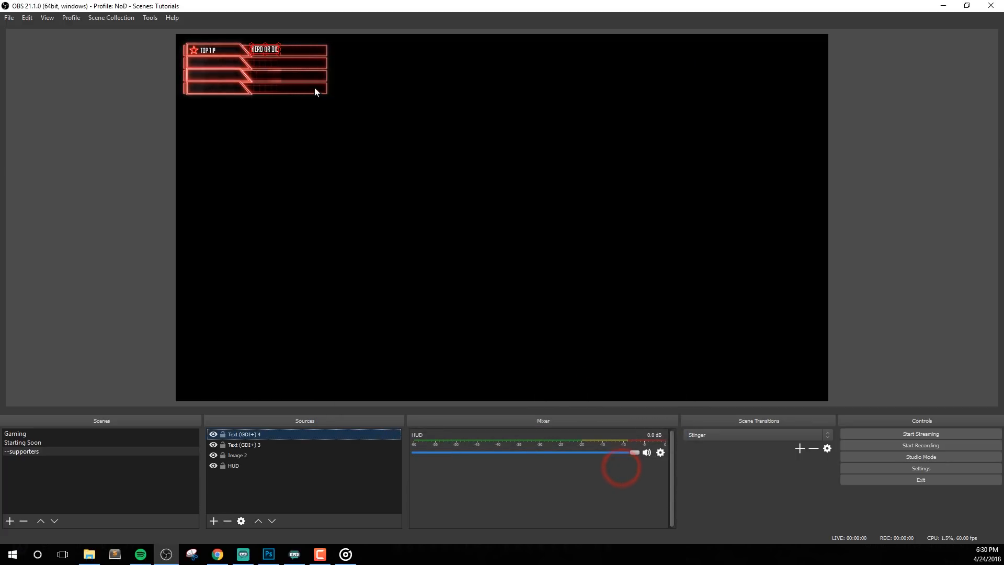
# Step: Fine-tune the NERD OR DIE label's position so it lines up with TOP TIP in the first bar
pyautogui.click(271, 49)
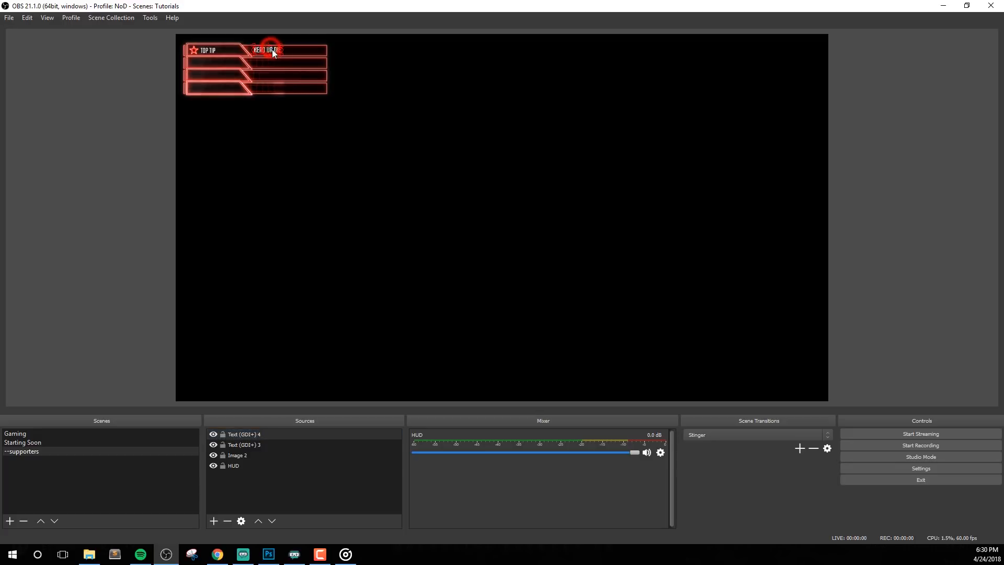
pyautogui.click(430, 92)
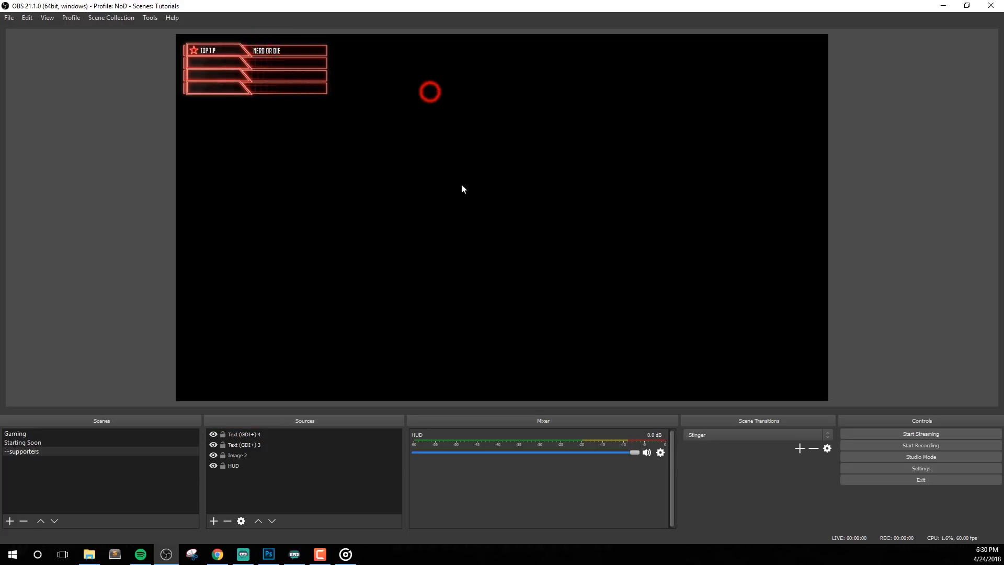
pyautogui.click(208, 50)
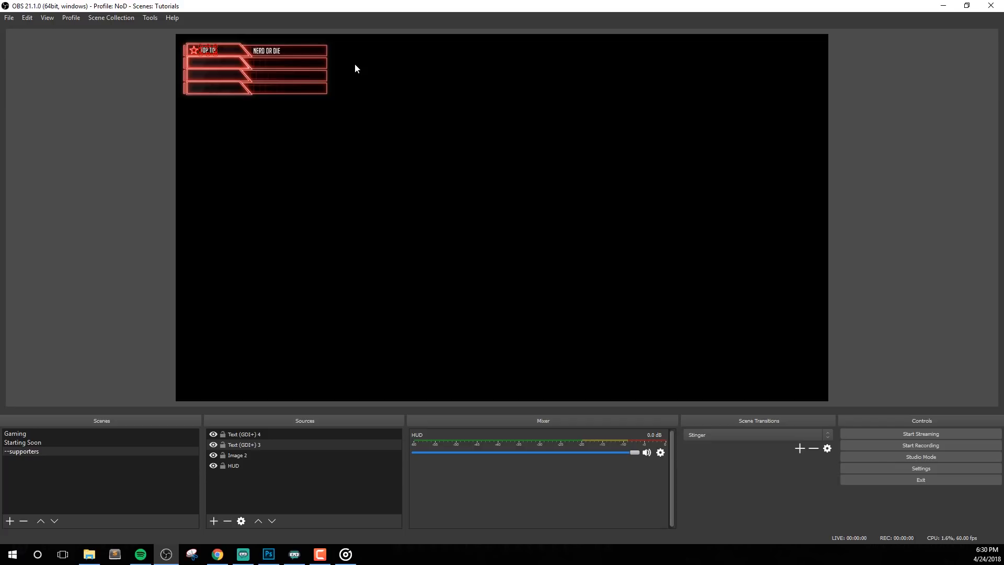
pyautogui.click(408, 83)
pyautogui.click(264, 48)
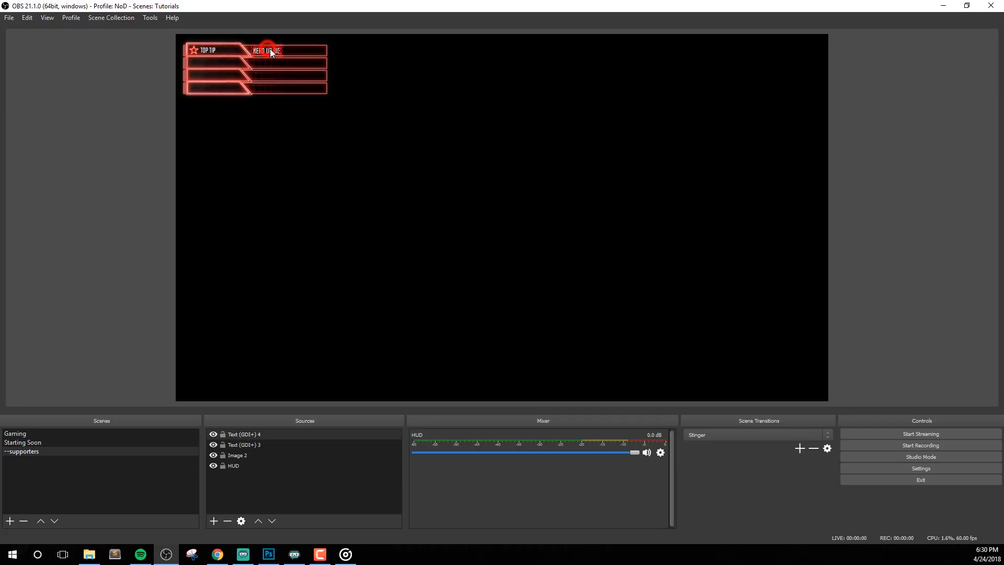
pyautogui.click(289, 480)
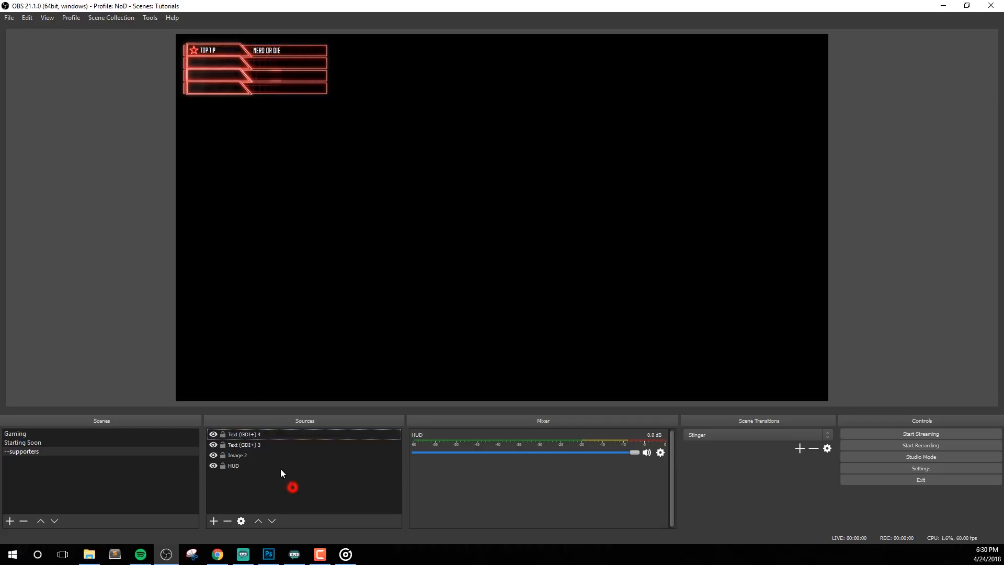
# Step: Make the NERD OR DIE text read from the all_time_top_donator text file in the Documents Stream Labels folder
pyautogui.doubleClick(270, 434)
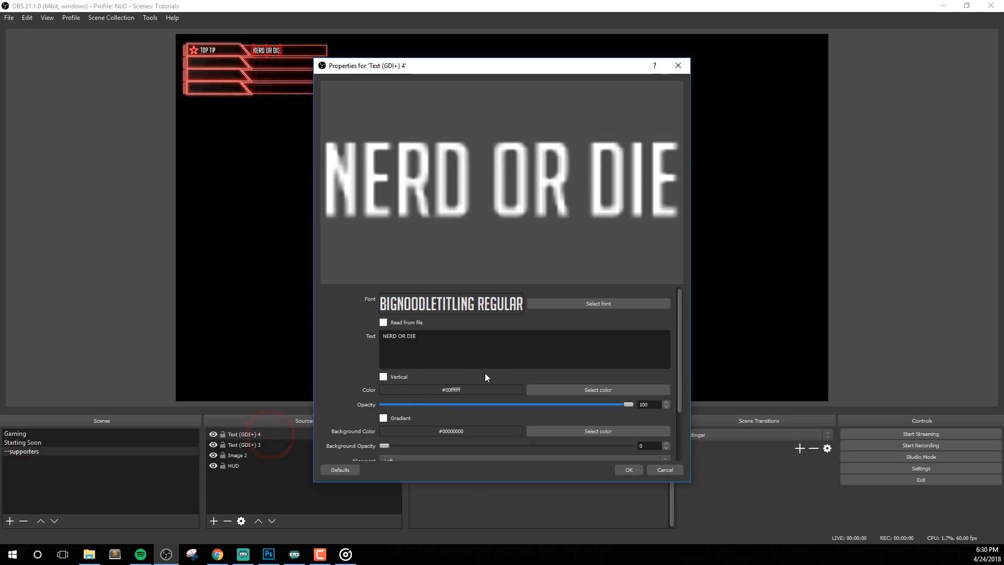
pyautogui.click(409, 322)
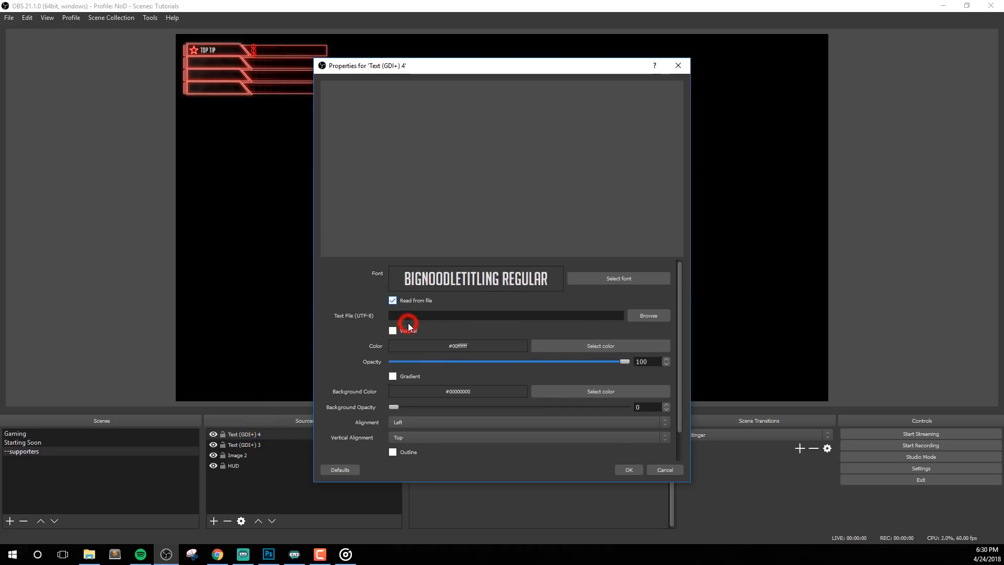
pyautogui.click(647, 315)
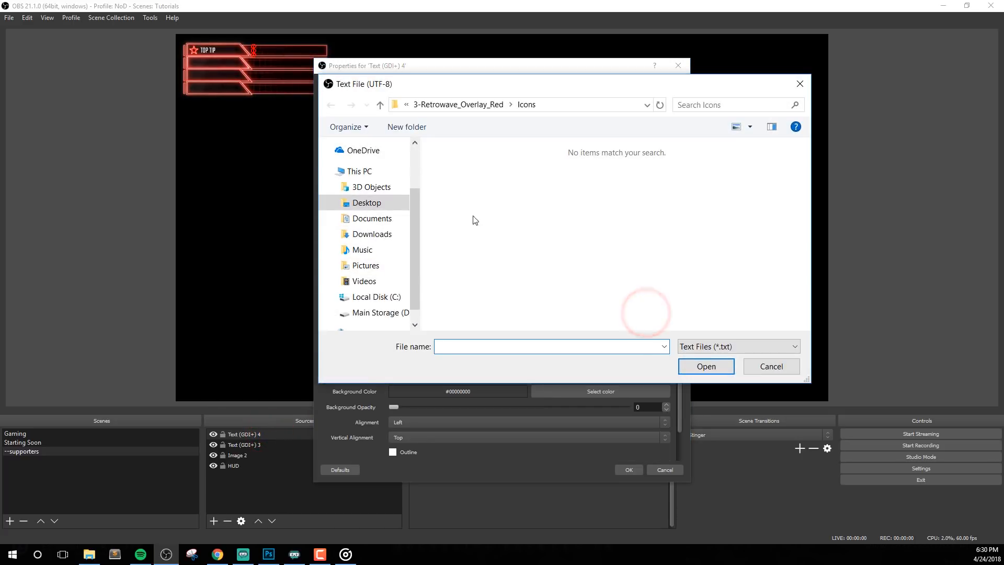
pyautogui.click(383, 222)
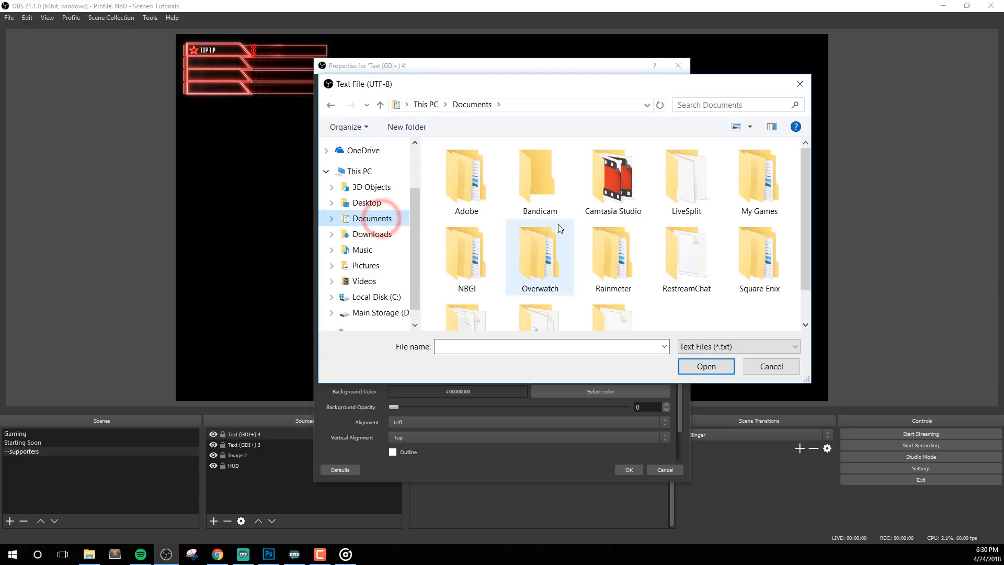
pyautogui.doubleClick(462, 288)
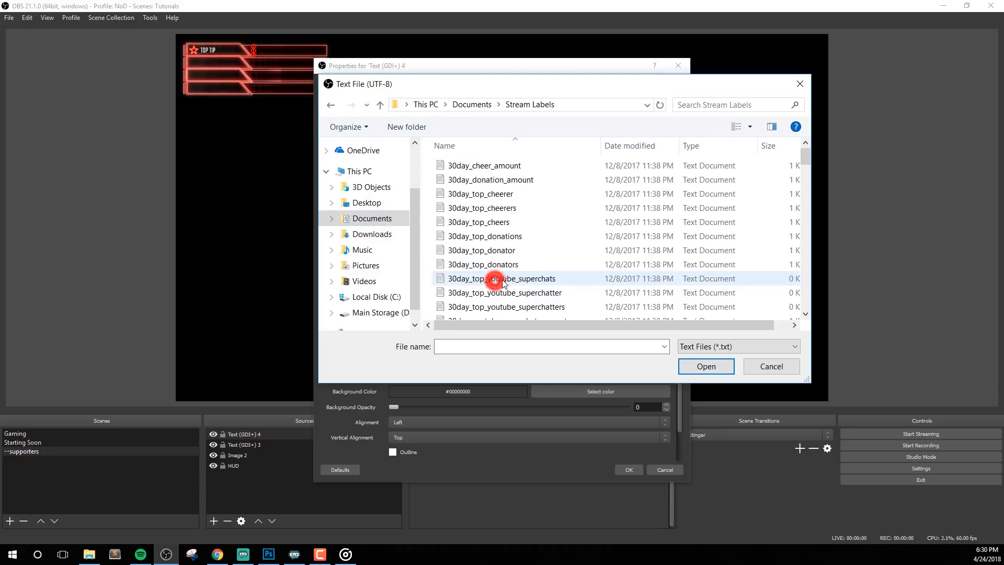
pyautogui.scroll(-3, 502, 270)
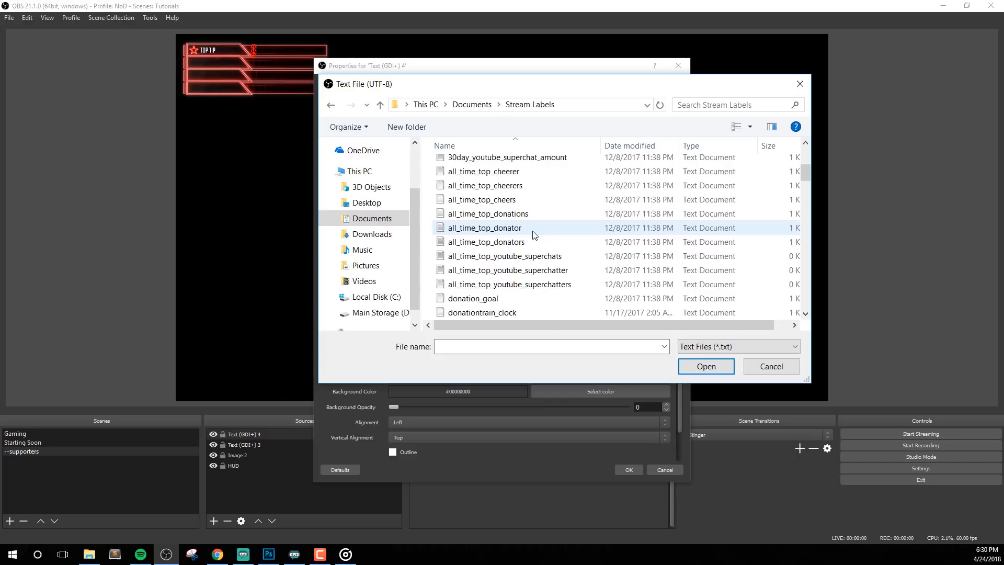
pyautogui.doubleClick(536, 227)
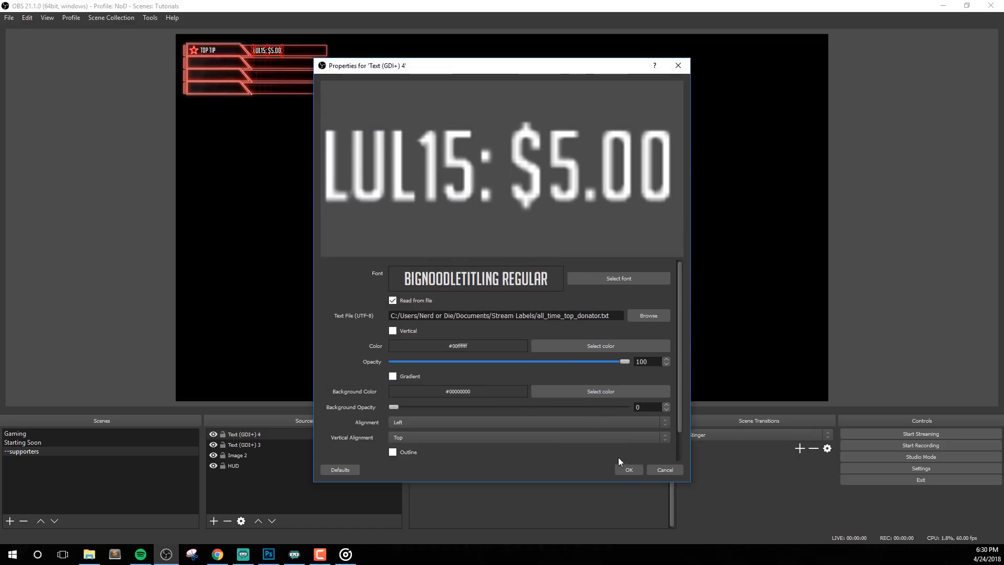
pyautogui.click(629, 470)
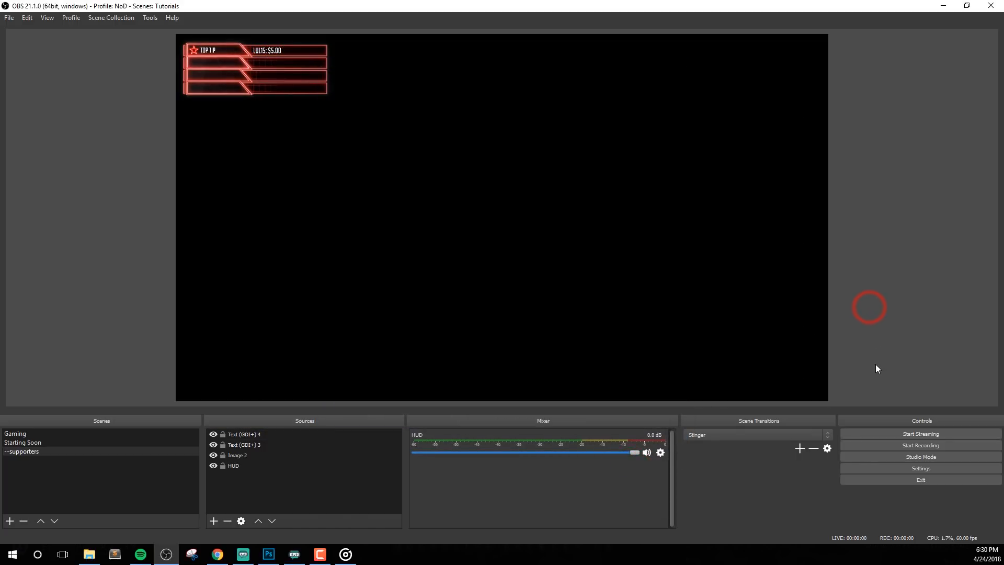
# Step: Add the existing --supporters scene as a source in the Gaming scene
pyautogui.click(78, 434)
pyautogui.click(300, 480)
pyautogui.rightClick(256, 455)
pyautogui.moveTo(281, 461)
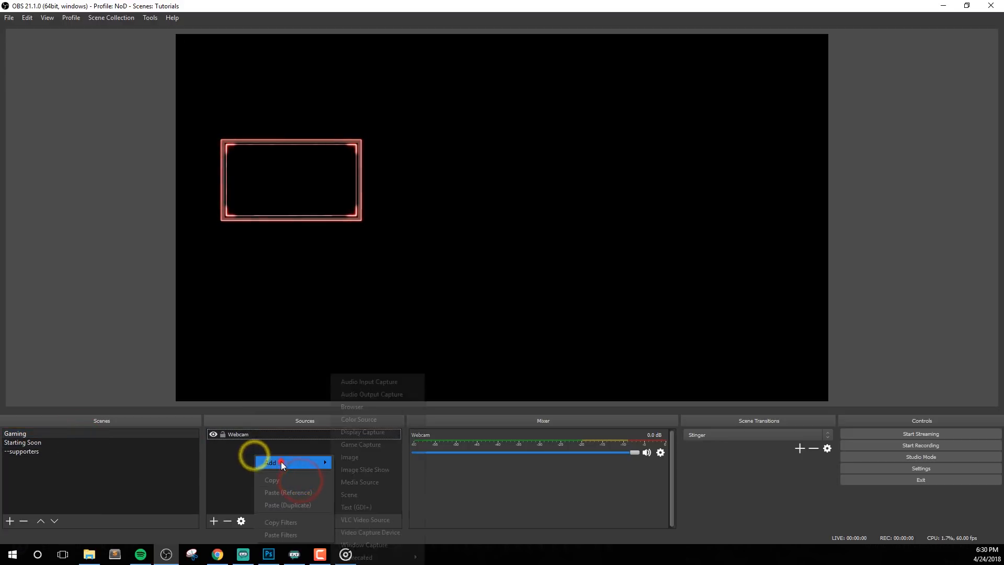
pyautogui.click(372, 492)
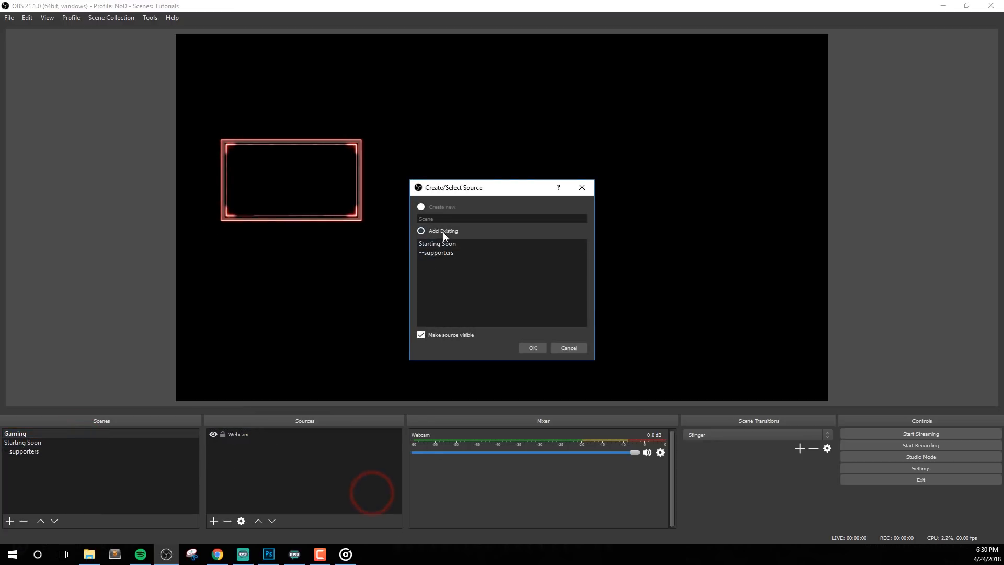
pyautogui.click(446, 230)
pyautogui.click(438, 253)
pyautogui.click(531, 348)
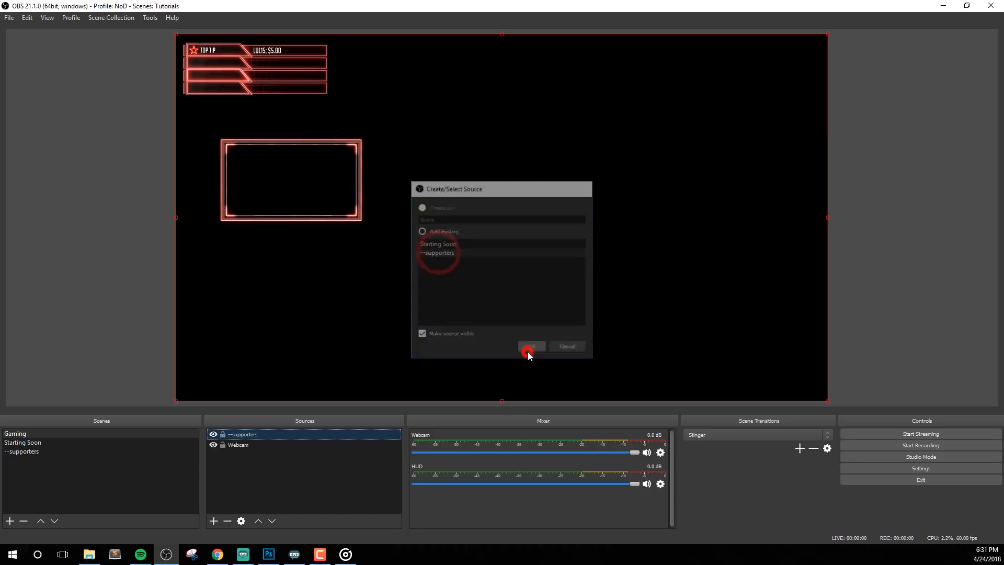
# Step: Place the --supporters bars directly below the webcam frame at their original size, resetting the source's transform after a first placement beside the frame
pyautogui.moveTo(253, 61); pyautogui.dragTo(432, 195)
pyautogui.moveTo(360, 170)
pyautogui.mouseDown()
pyautogui.moveTo(562, 310)
pyautogui.moveTo(358, 172)
pyautogui.mouseUp()
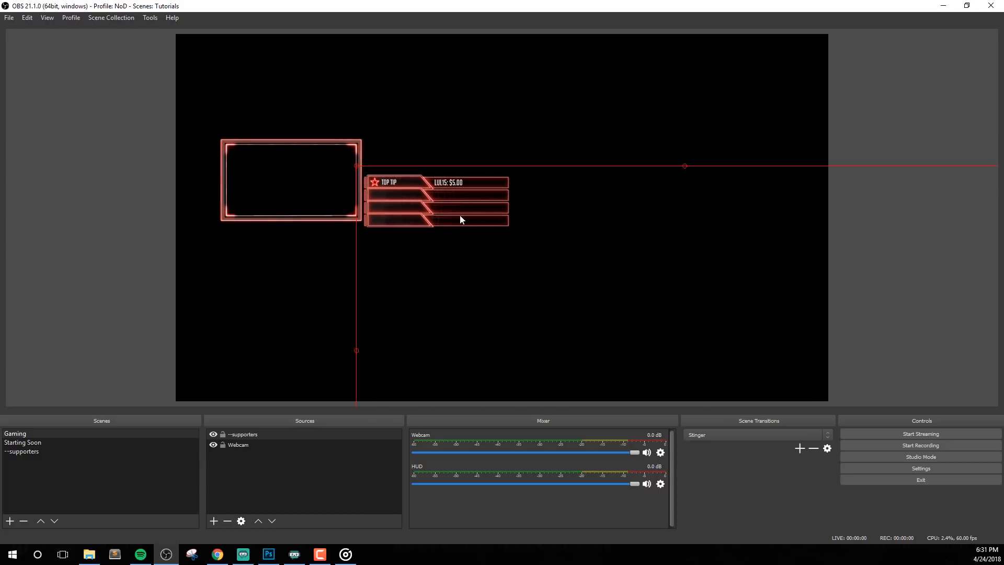
pyautogui.hotkey('ctrl', 'r')
pyautogui.moveTo(298, 73); pyautogui.dragTo(337, 257)
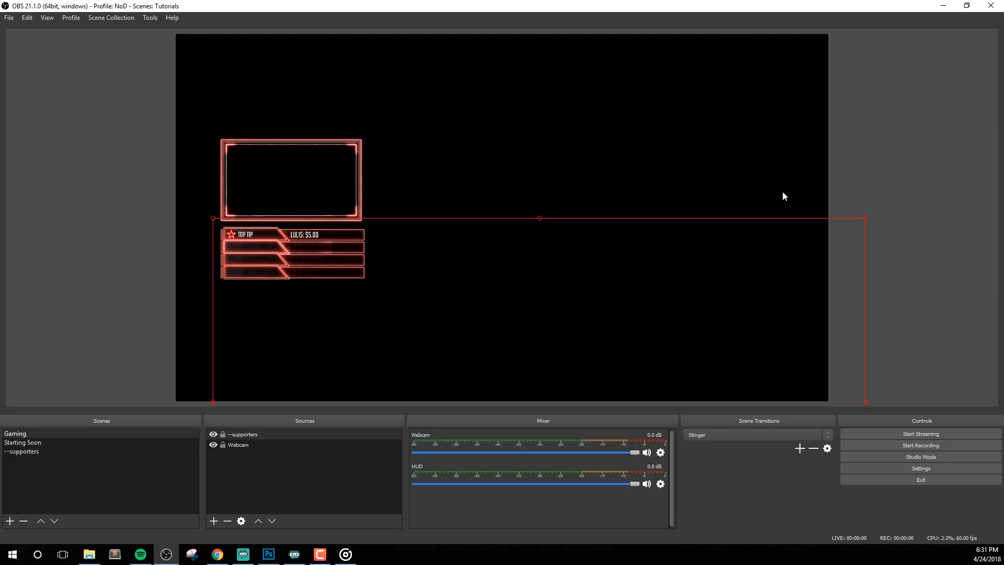
pyautogui.click(831, 147)
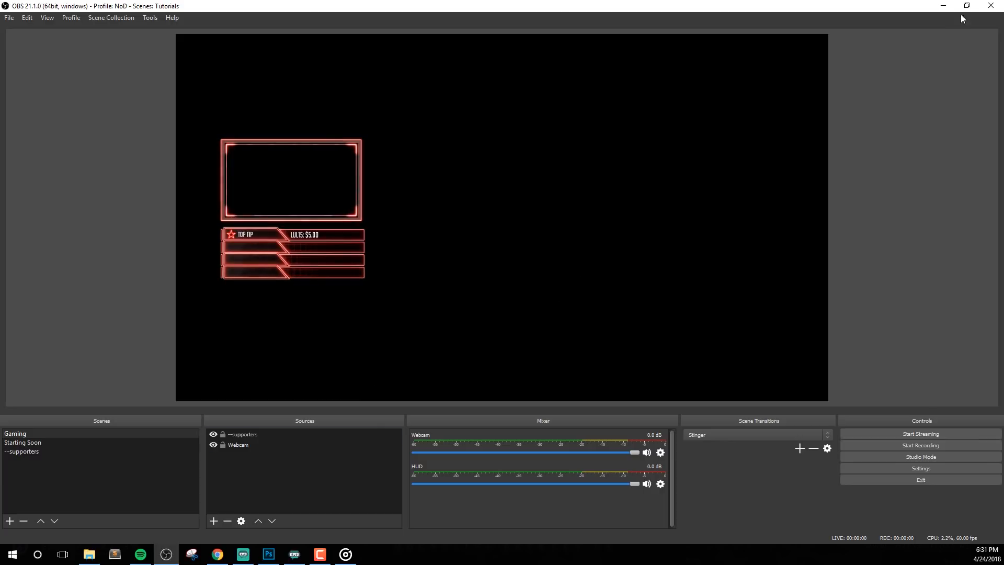
# Step: Minimize OBS and switch to Streamlabs OBS
pyautogui.click(943, 6)
pyautogui.click(243, 554)
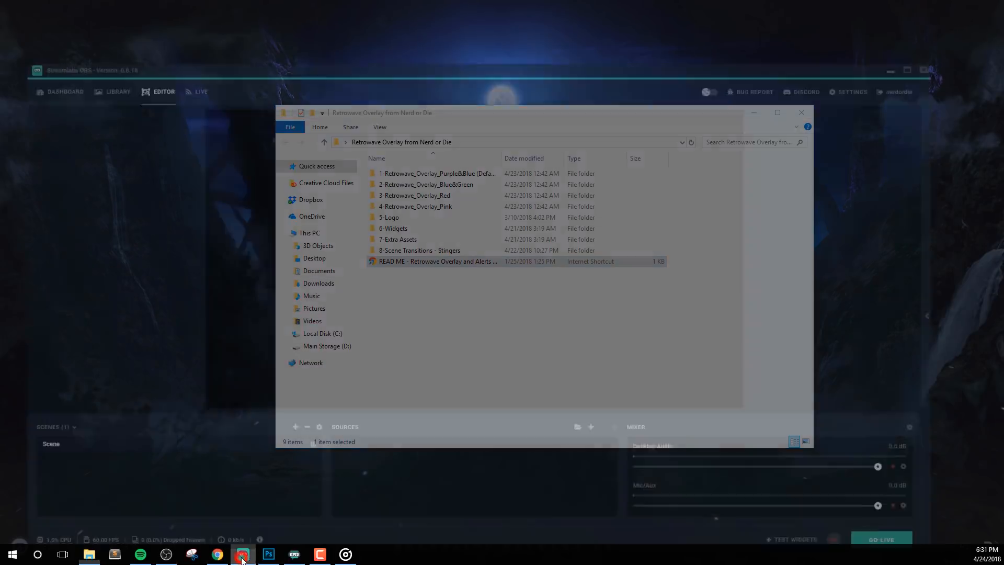
pyautogui.click(448, 448)
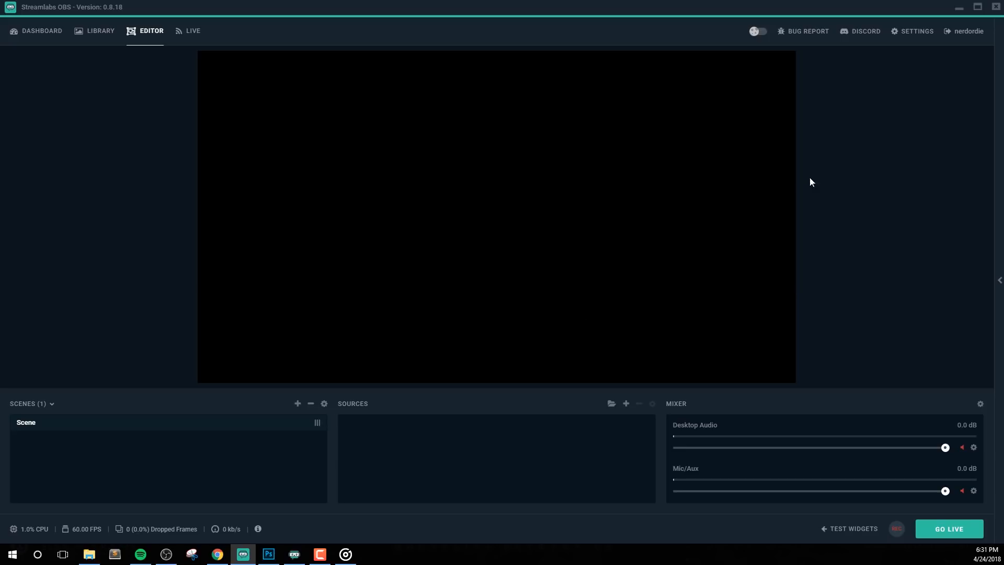
# Step: Import the Retrowave_StreamlabsOBS_Red-PRESET.overlay file from the 3-Retrowave_Overlay_Red folder and close the settings
pyautogui.click(916, 33)
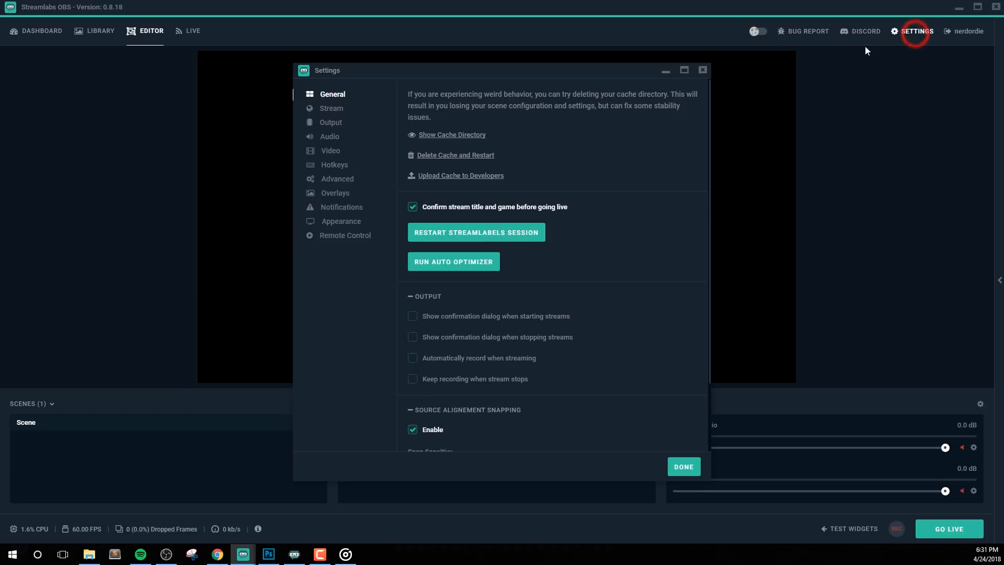
pyautogui.click(365, 195)
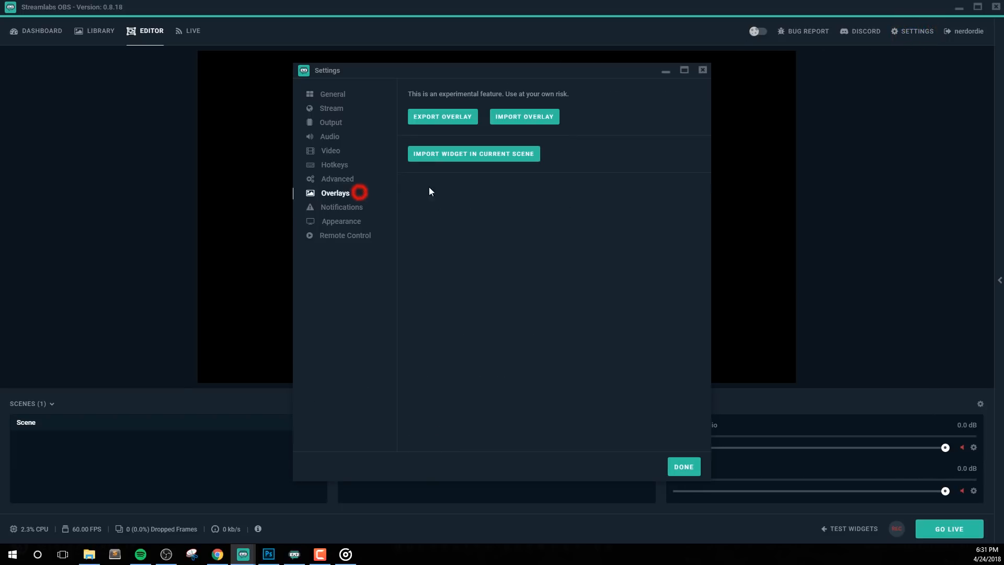
pyautogui.click(530, 117)
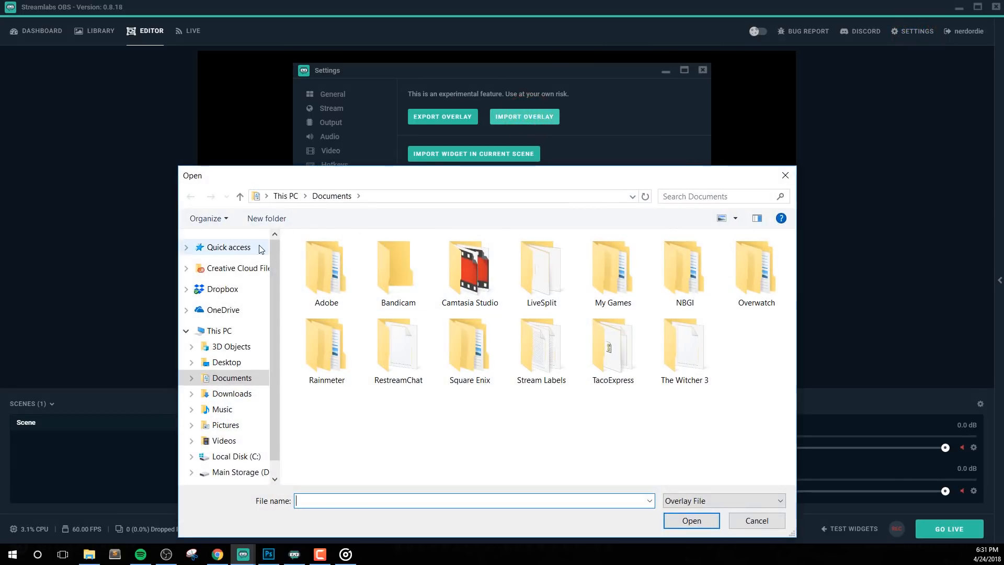
pyautogui.click(233, 363)
pyautogui.doubleClick(458, 273)
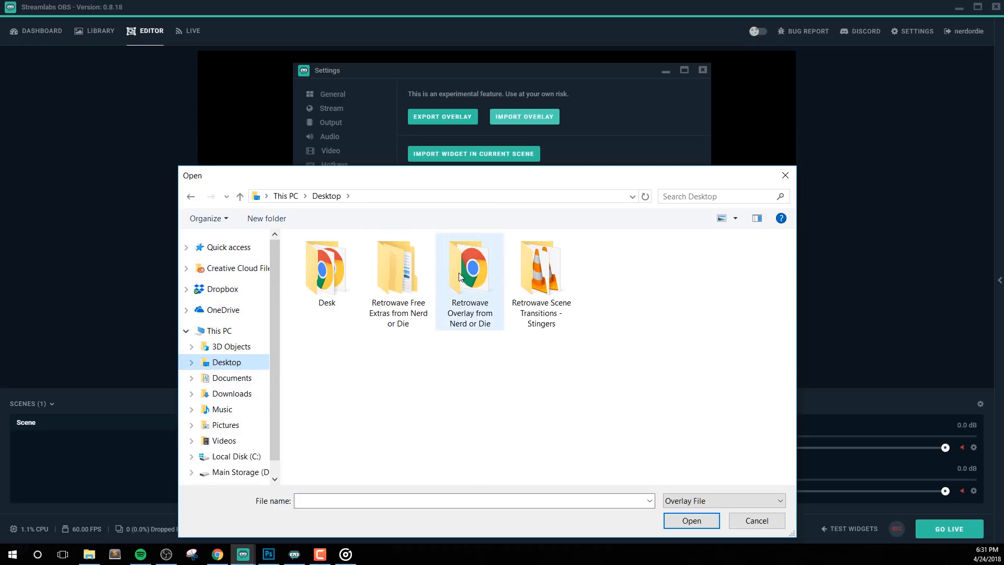
pyautogui.doubleClick(385, 287)
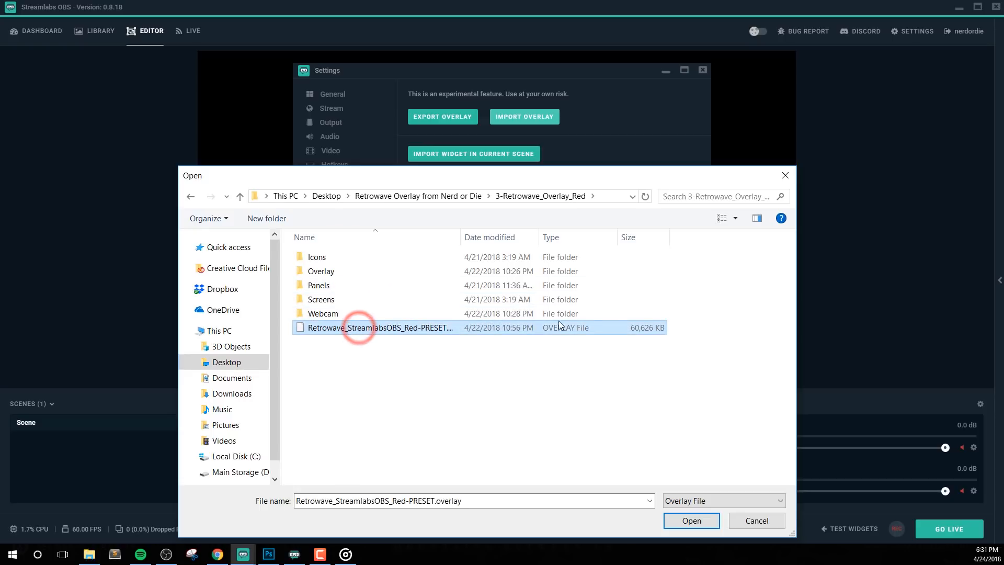
pyautogui.doubleClick(492, 330)
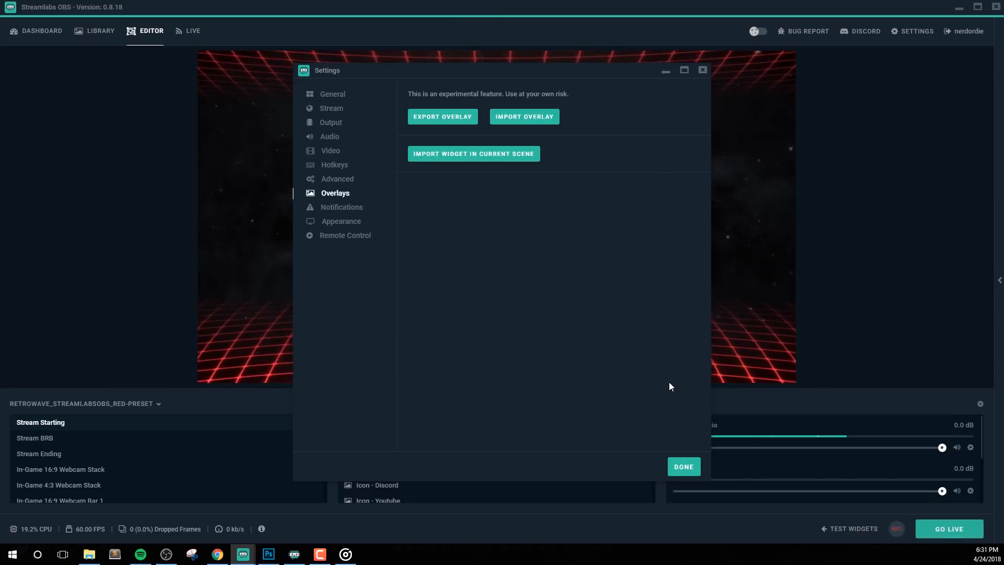
pyautogui.click(684, 465)
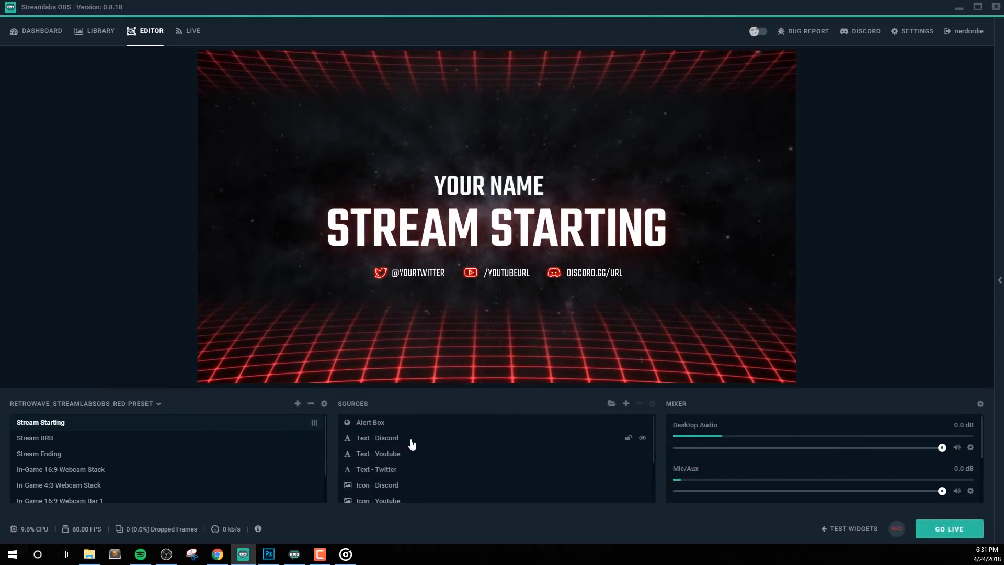
# Step: Examine the Alert Box's width and height properties in the Stream Starting scene
pyautogui.click(393, 421)
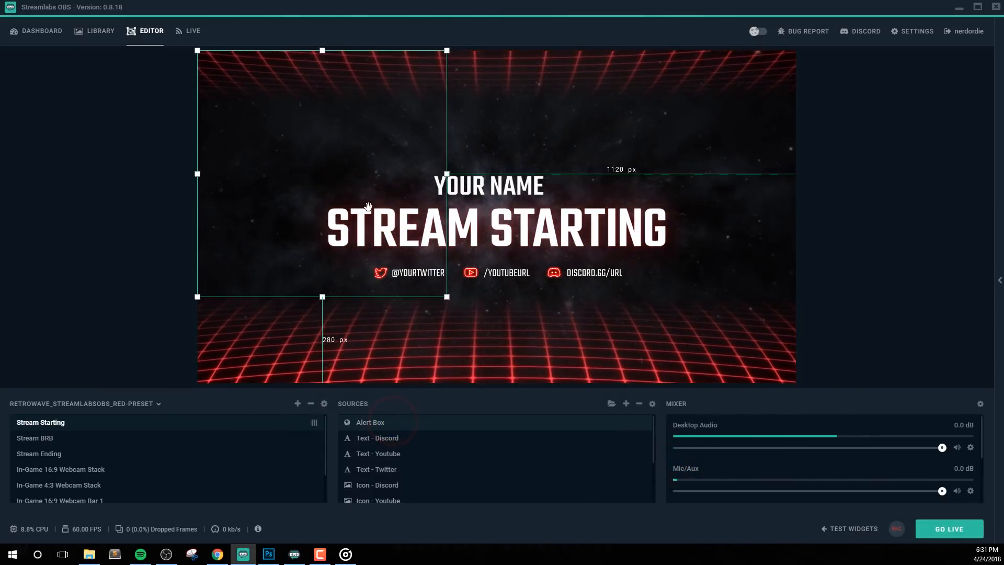
pyautogui.doubleClick(420, 421)
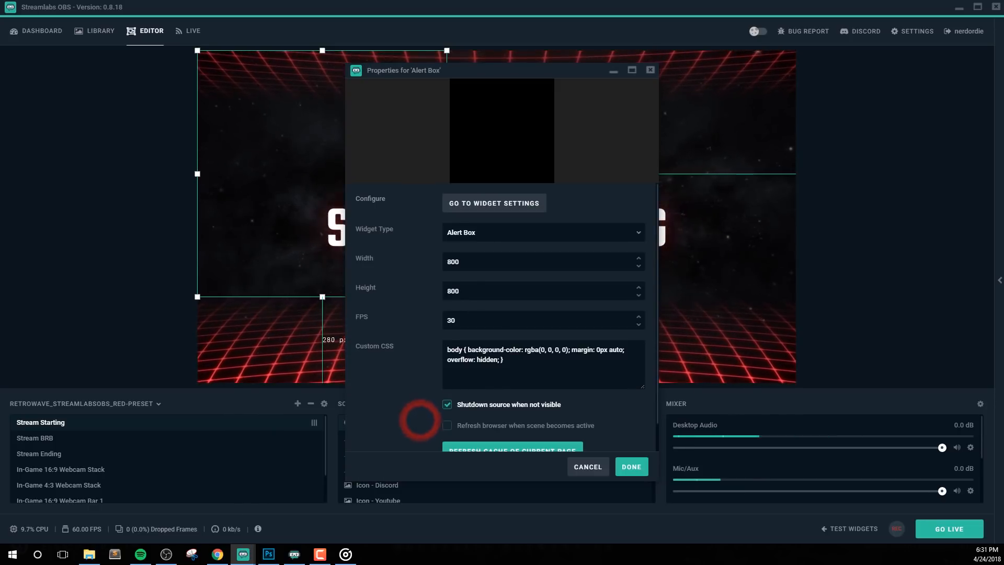
pyautogui.doubleClick(474, 260)
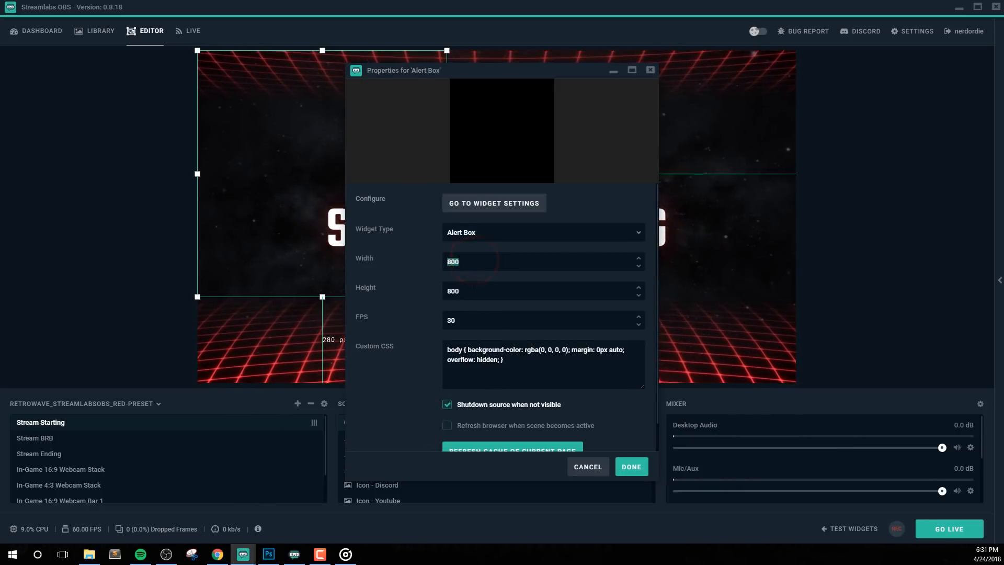
pyautogui.doubleClick(473, 287)
pyautogui.click(631, 467)
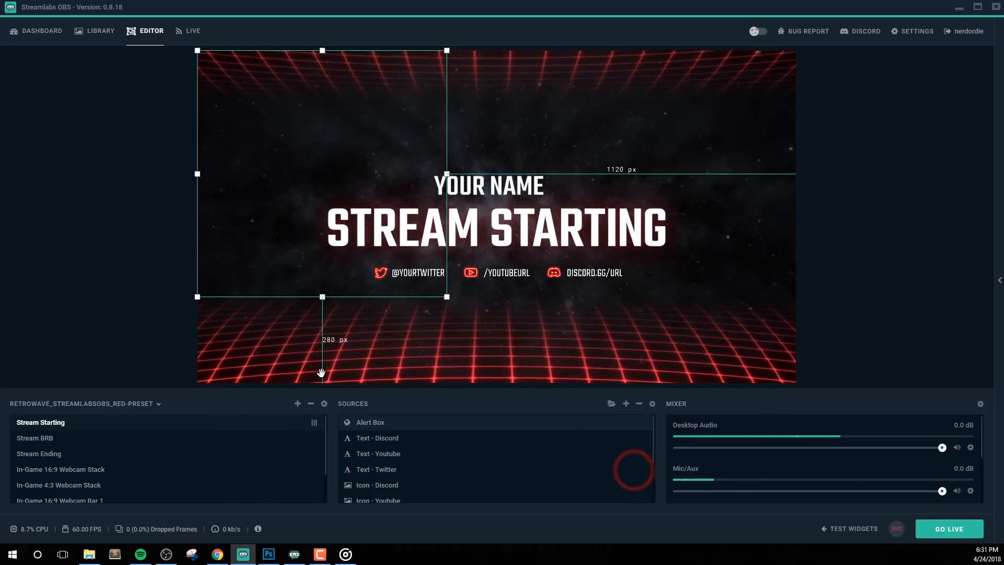
# Step: Check the Twitter, YouTube and Discord texts on the Stream Starting canvas by selecting them, and clear the selection
pyautogui.click(417, 276)
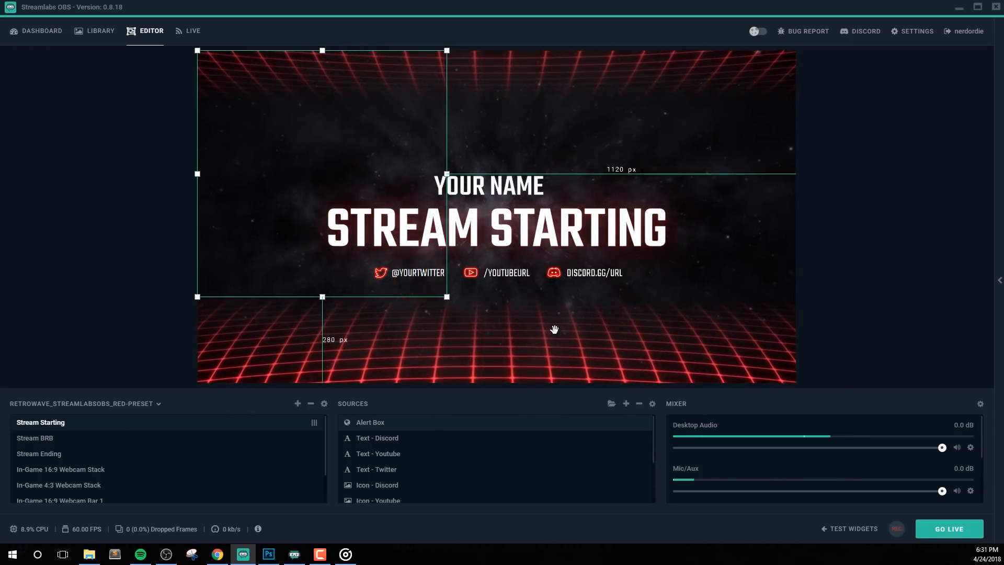
pyautogui.click(516, 276)
pyautogui.click(610, 277)
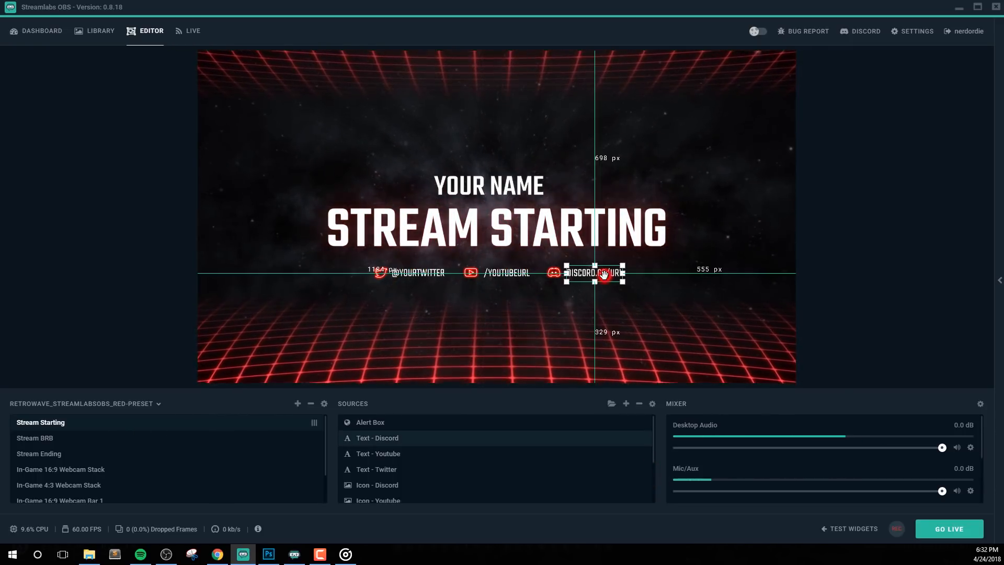
pyautogui.click(868, 291)
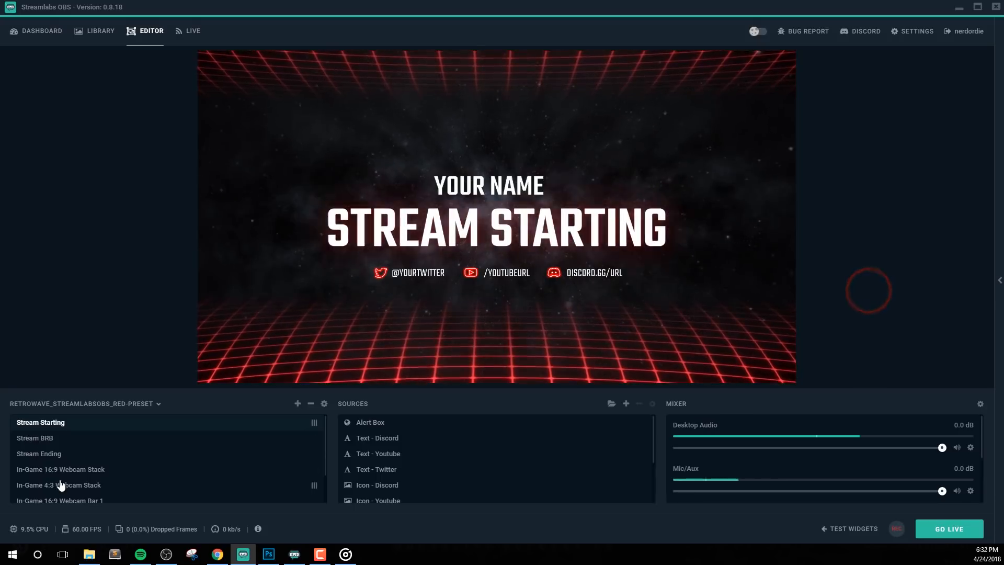
# Step: Open the In-Game 16:9 Webcam Stack scene and examine the Follower label, the Top Tipper label's properties and the Top Tip icon
pyautogui.click(78, 470)
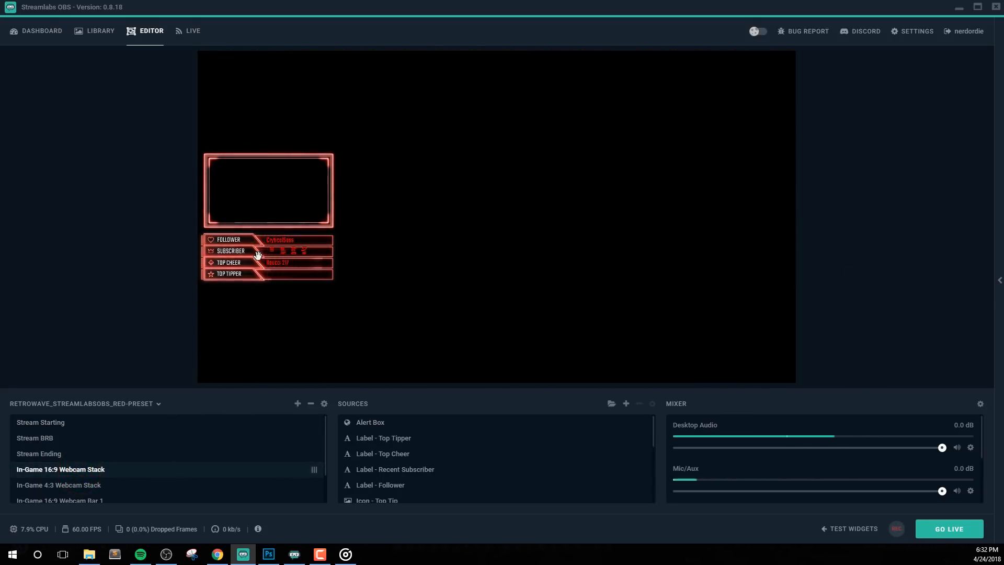
pyautogui.click(281, 241)
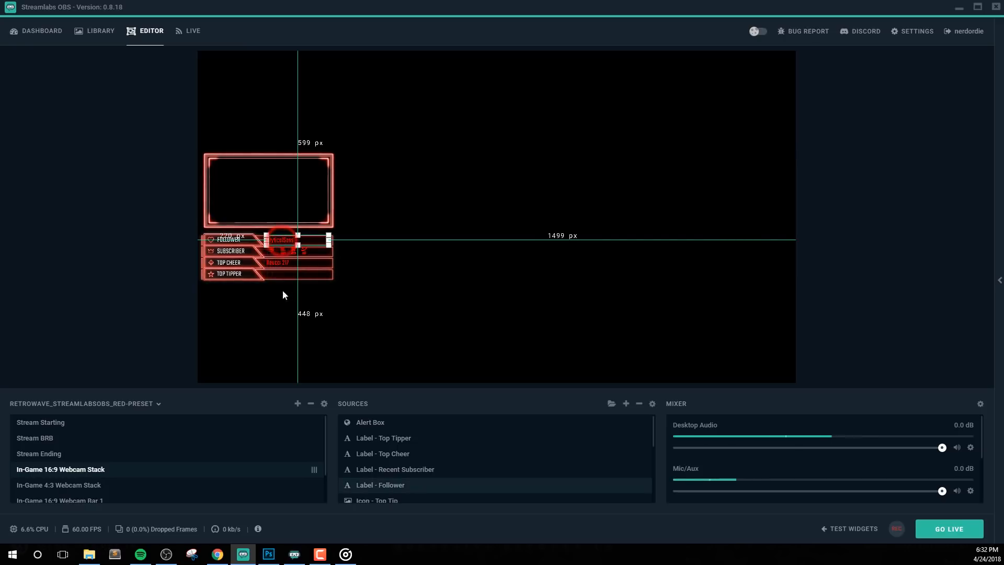
pyautogui.click(275, 274)
pyautogui.doubleClick(451, 443)
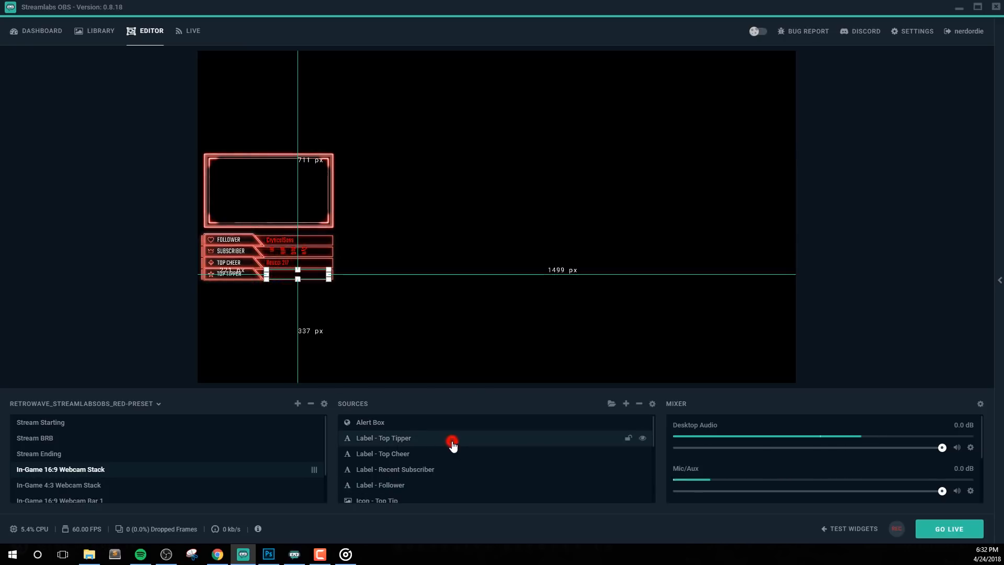
pyautogui.click(631, 467)
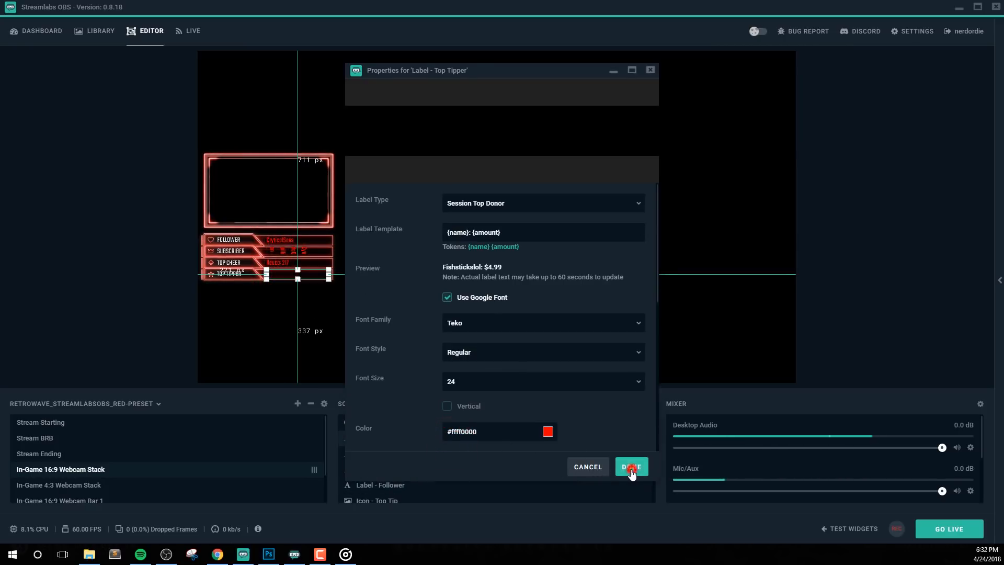
pyautogui.click(211, 298)
pyautogui.click(209, 274)
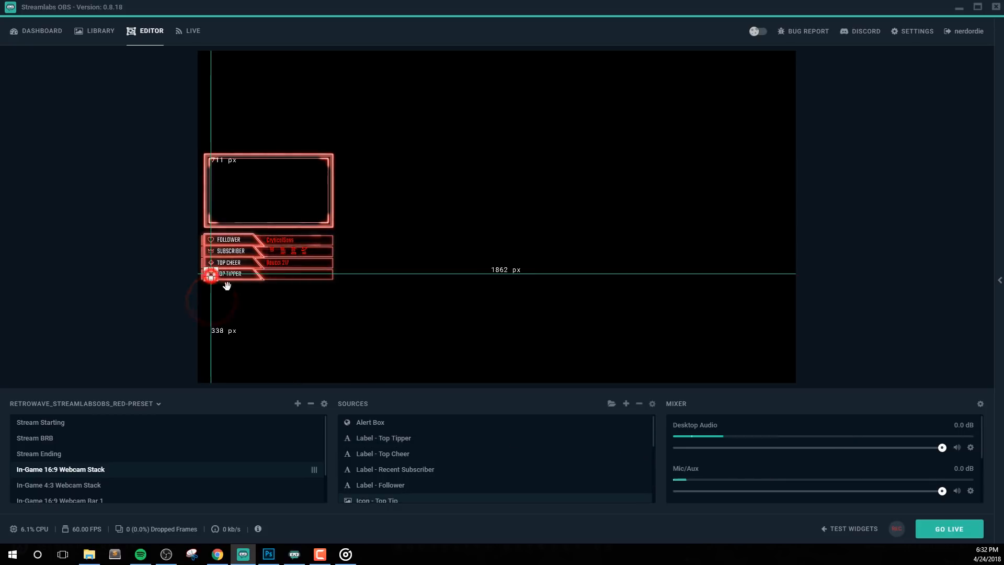
# Step: Replace the Top Tip icon's image with the heart file 18 from the Retrowave_StreamlabsOBS_Red-PRESET folder
pyautogui.scroll(-1, 397, 453)
pyautogui.click(444, 448)
pyautogui.doubleClick(444, 450)
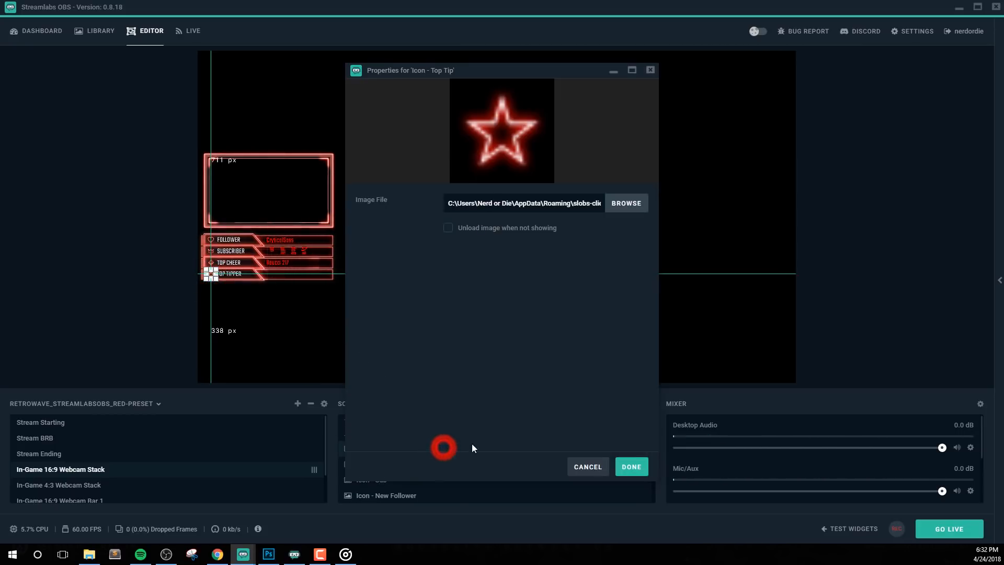
pyautogui.click(622, 202)
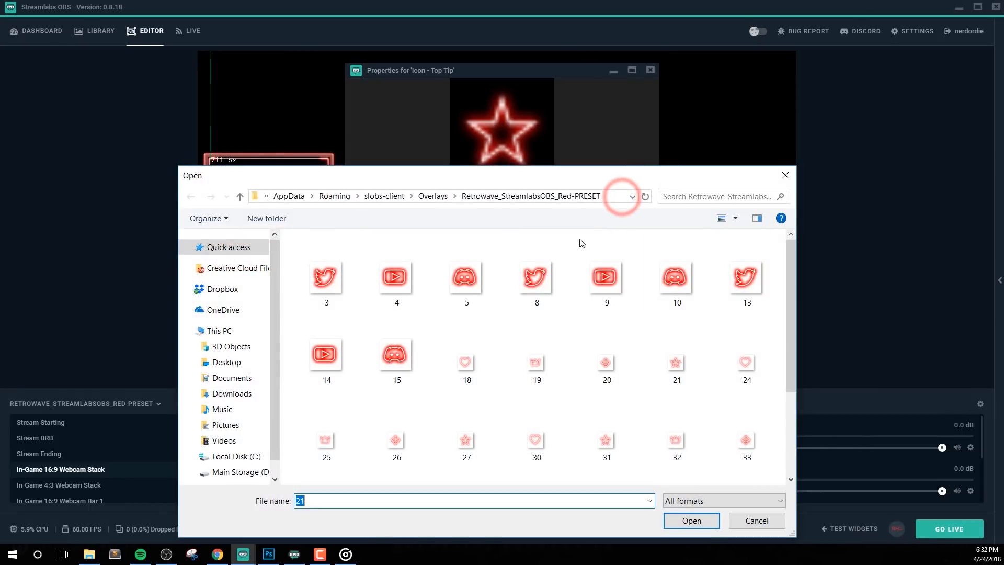
pyautogui.click(455, 358)
pyautogui.doubleClick(455, 360)
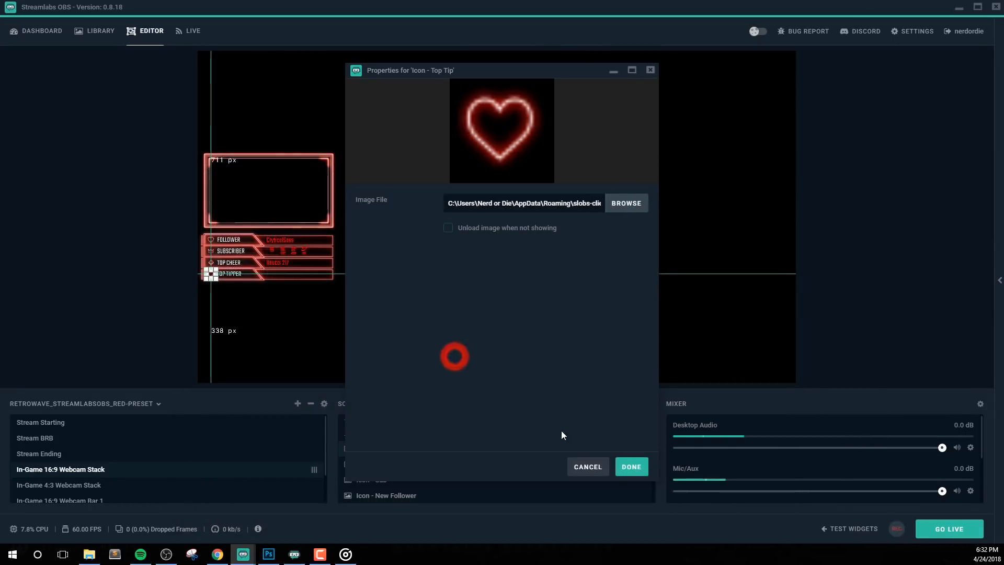
pyautogui.click(624, 469)
pyautogui.click(898, 334)
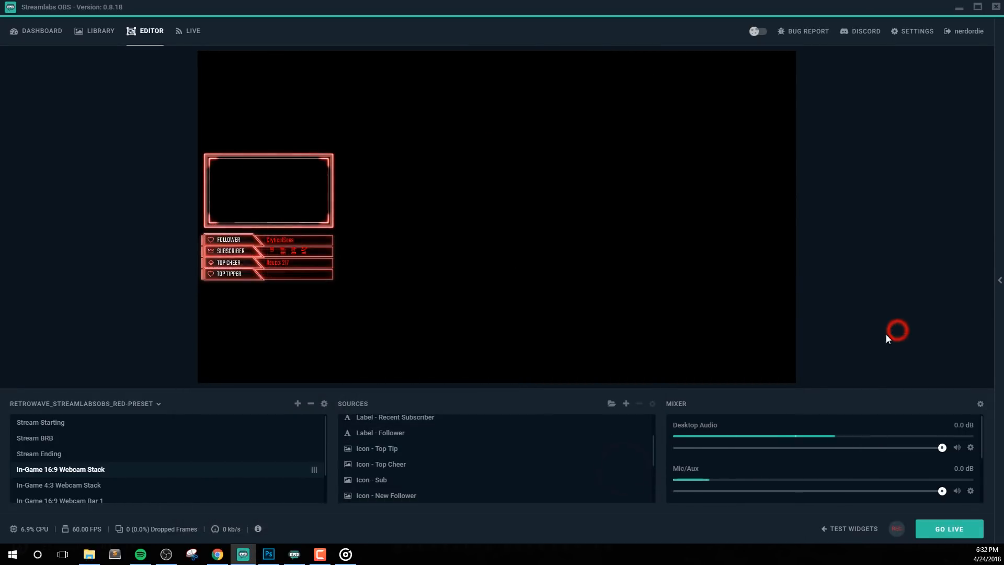
# Step: Replace the Top Tip icon's image with the crown file 45 from the Retrowave_StreamlabsOBS_Red-PRESET folder
pyautogui.click(210, 271)
pyautogui.click(417, 446)
pyautogui.doubleClick(417, 448)
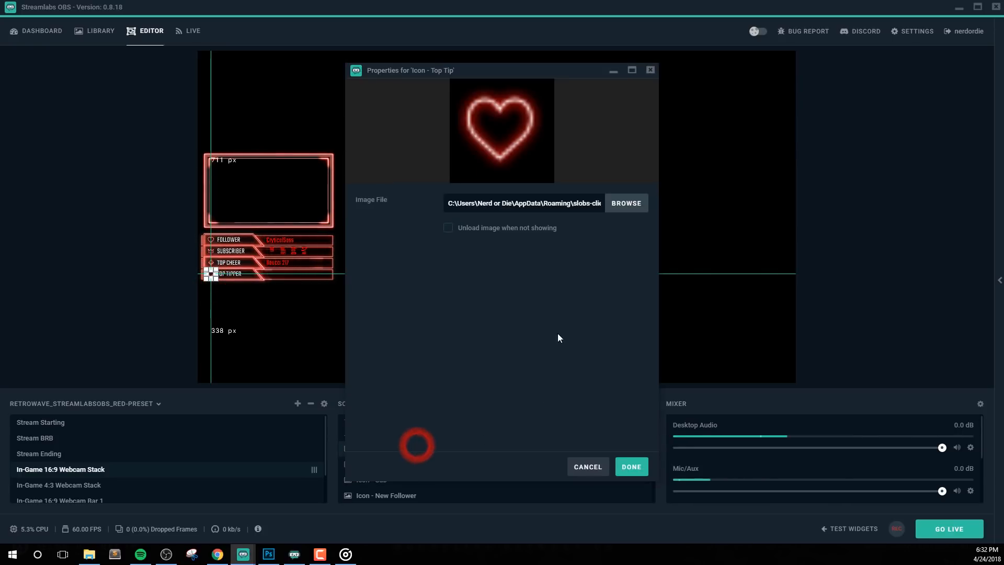
pyautogui.click(627, 204)
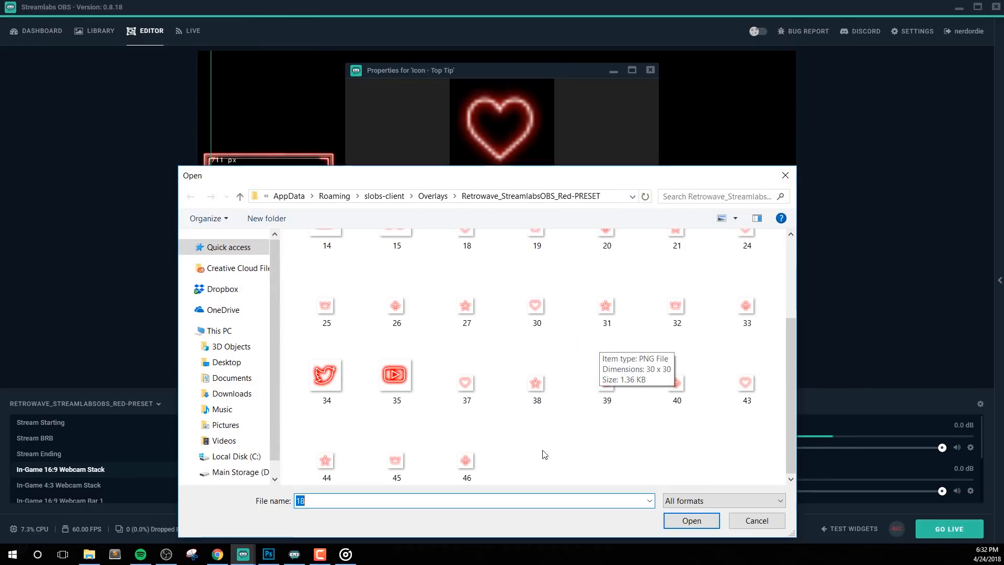
pyautogui.doubleClick(384, 459)
pyautogui.click(625, 467)
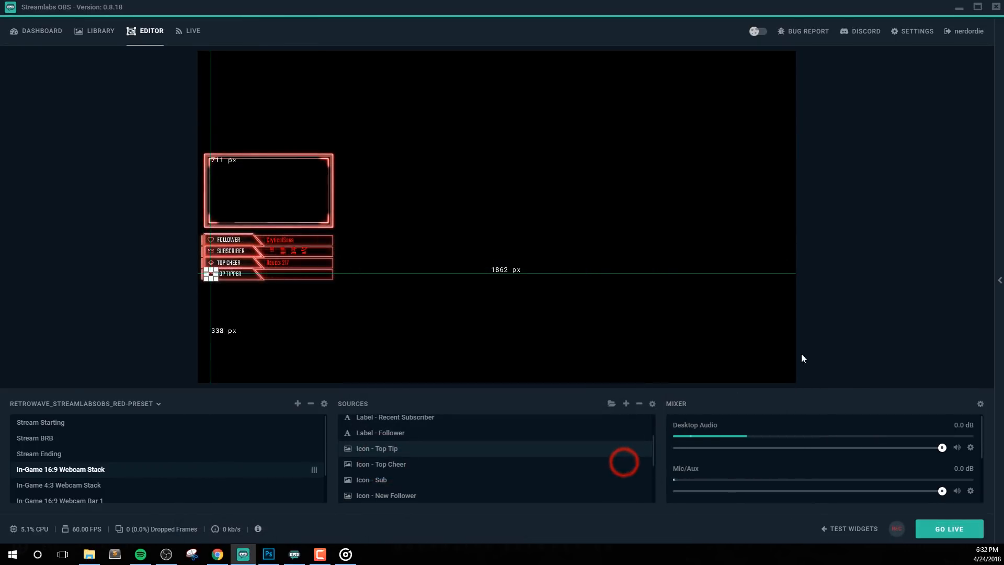
pyautogui.click(859, 338)
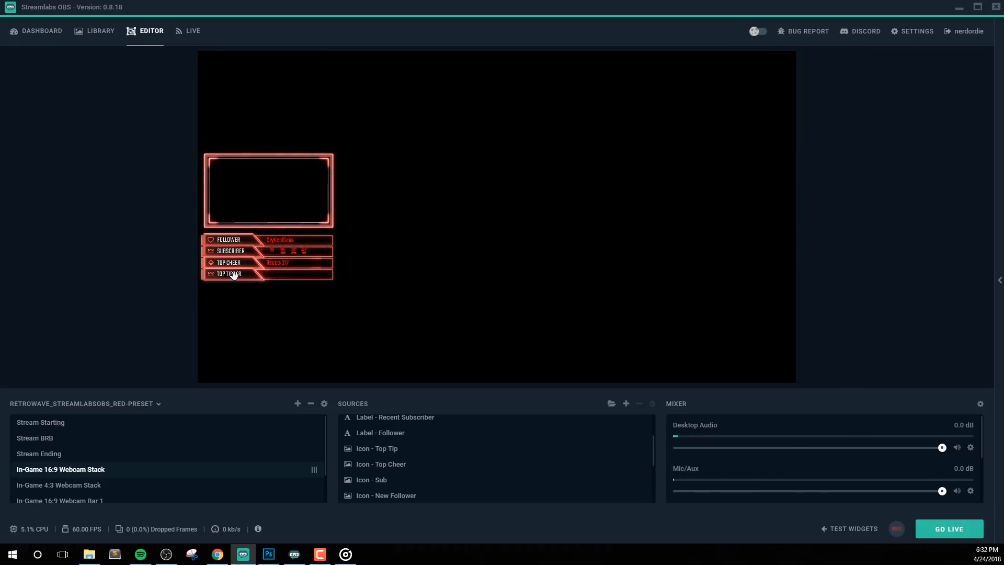
# Step: Set the Top Tipper label's type to All-Time Top Donor and clear the selection
pyautogui.click(275, 275)
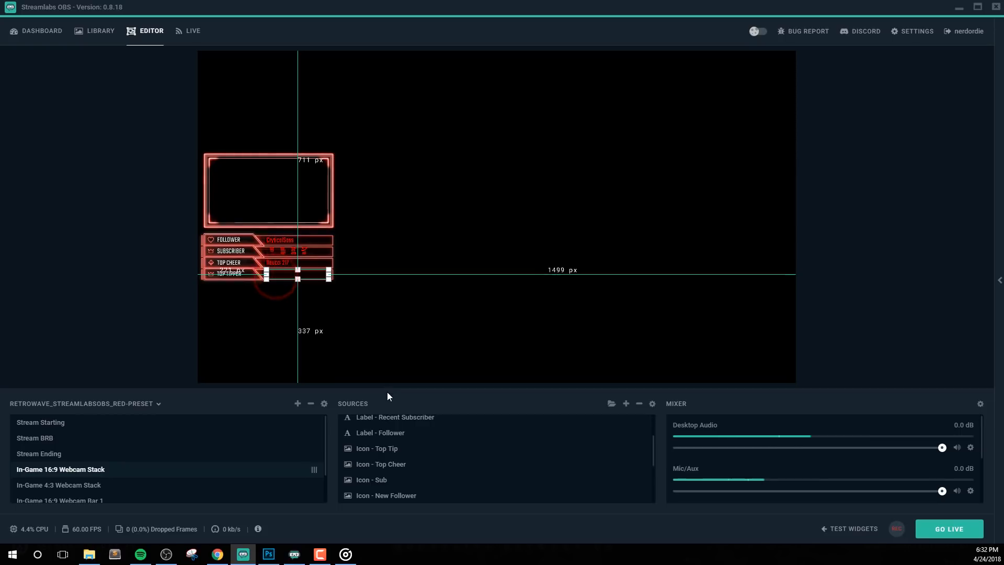
pyautogui.scroll(2, 414, 468)
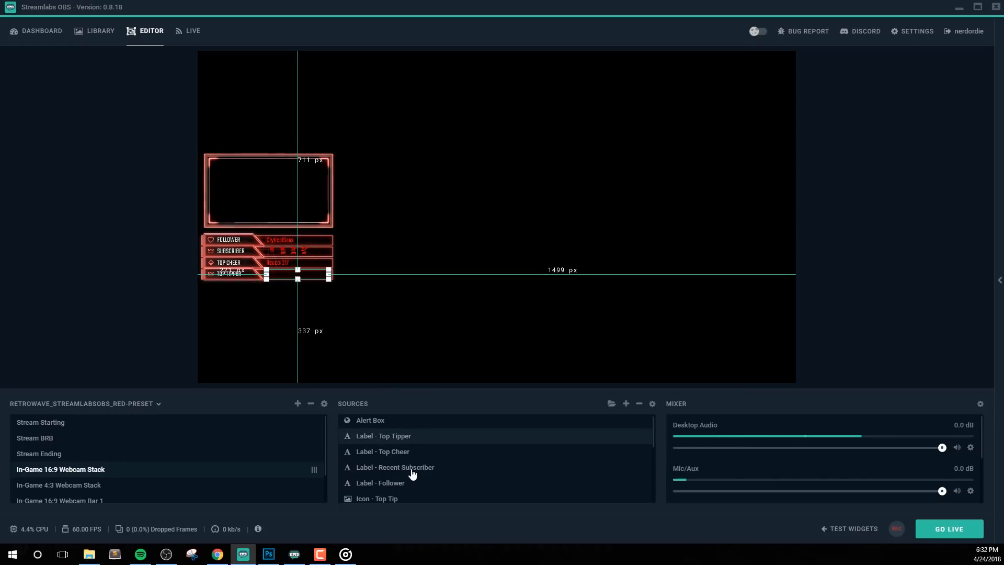
pyautogui.doubleClick(455, 443)
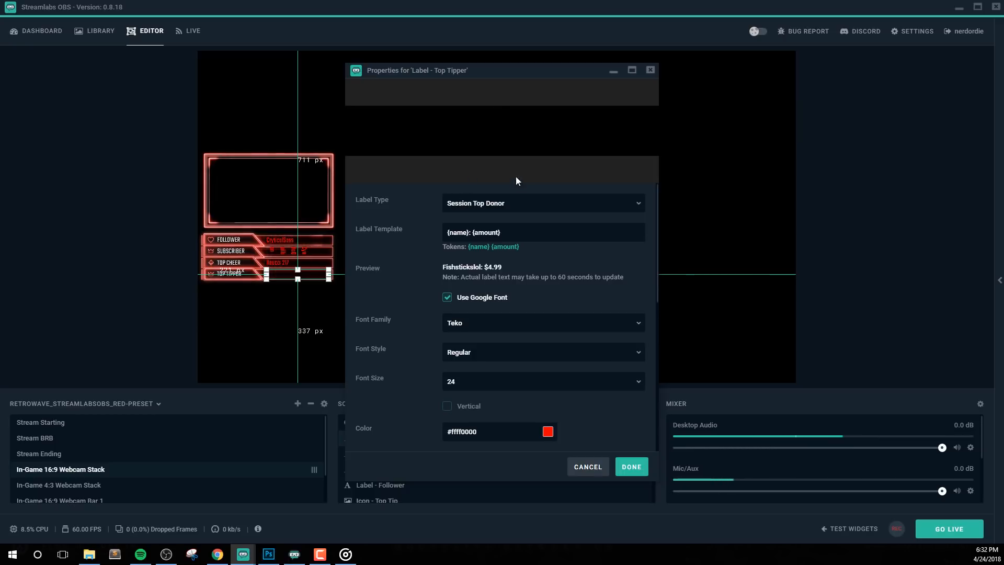
pyautogui.click(515, 197)
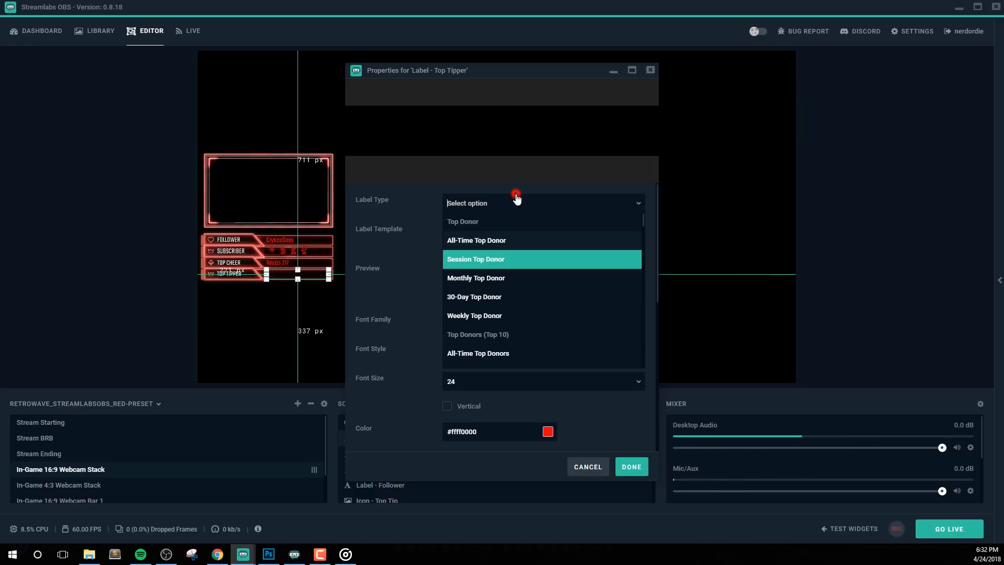
pyautogui.click(490, 241)
pyautogui.click(632, 466)
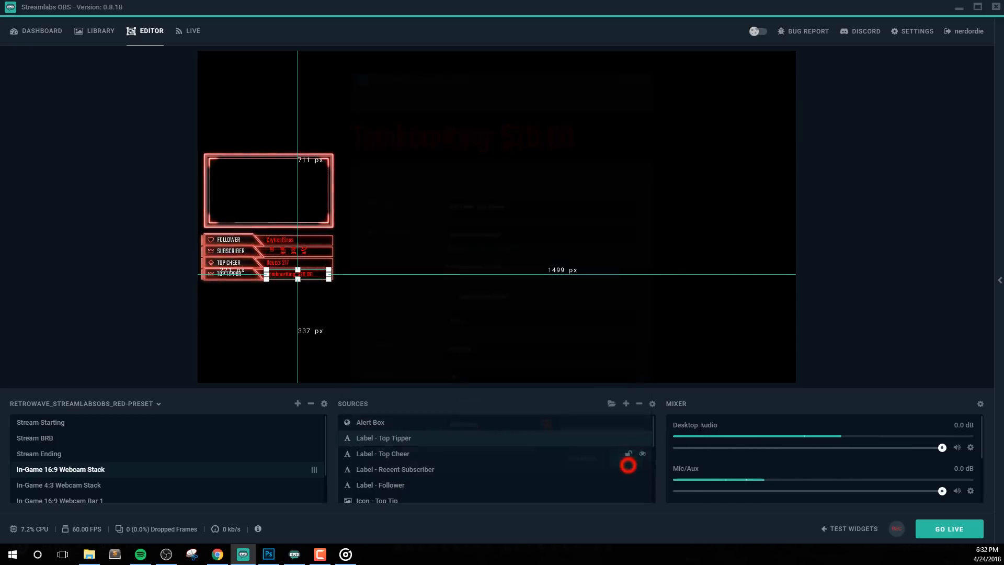
pyautogui.click(863, 332)
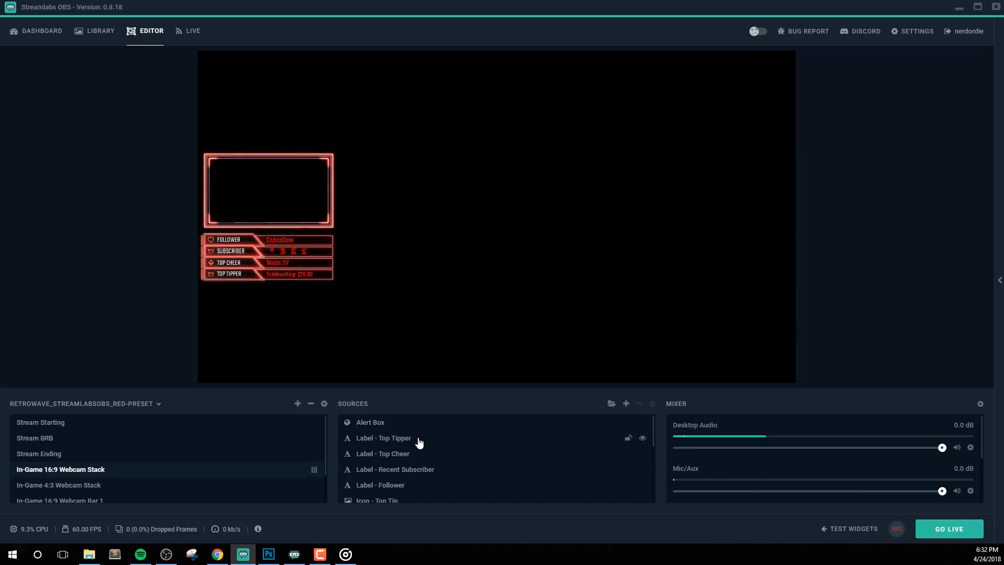
# Step: Switch to OBS, check the --supporters scene and return to the Gaming scene
pyautogui.click(959, 8)
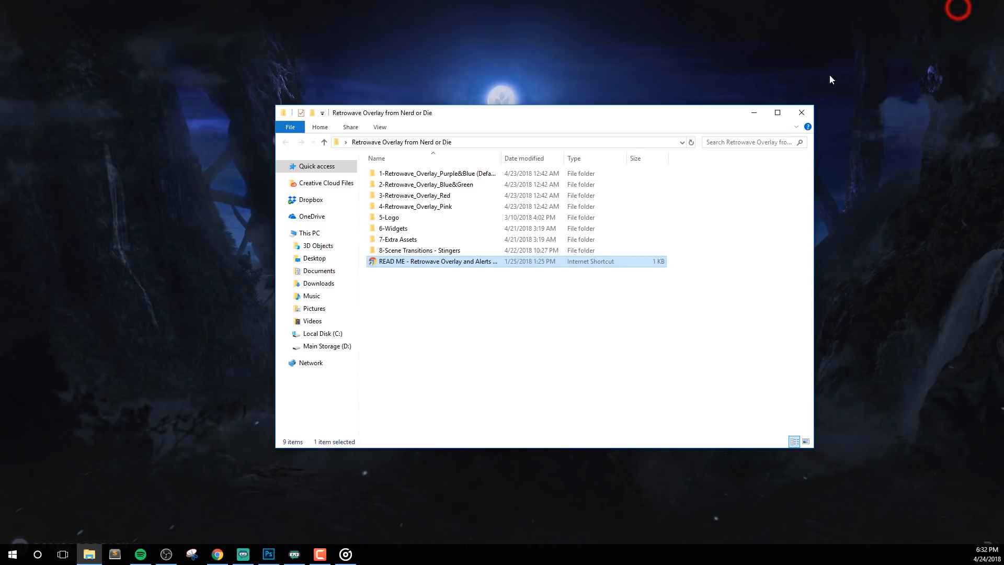
pyautogui.click(166, 554)
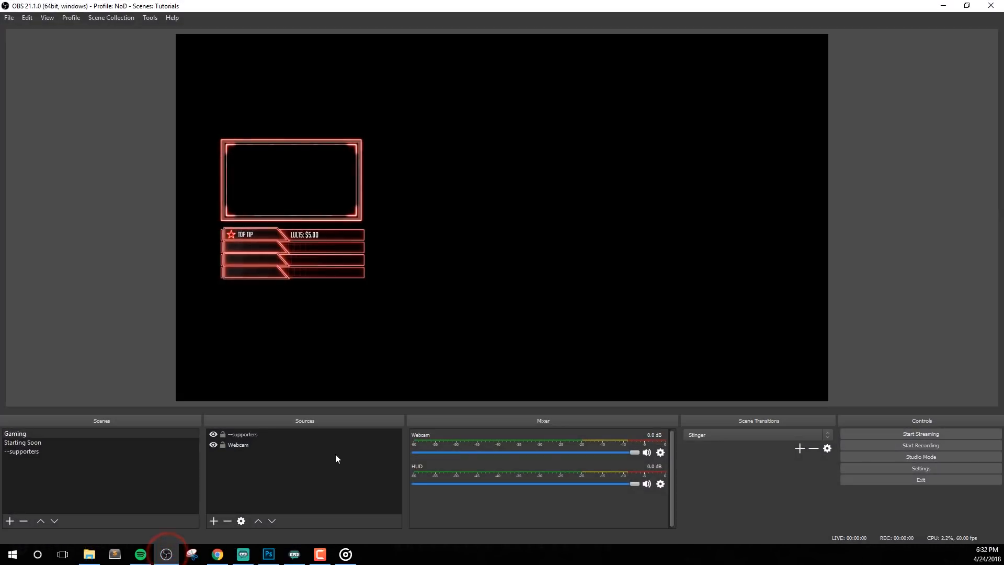
pyautogui.click(50, 444)
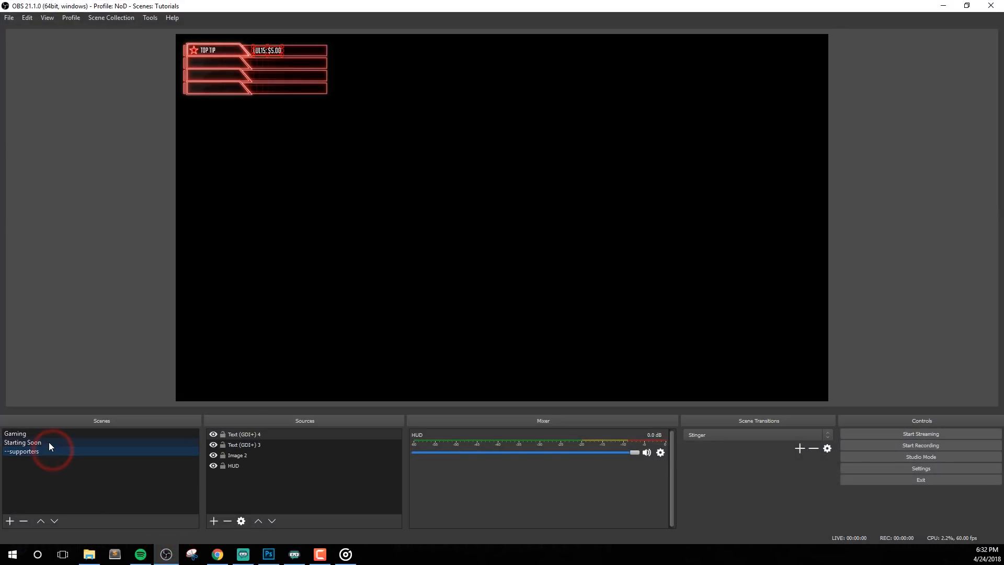
pyautogui.click(49, 434)
pyautogui.click(872, 183)
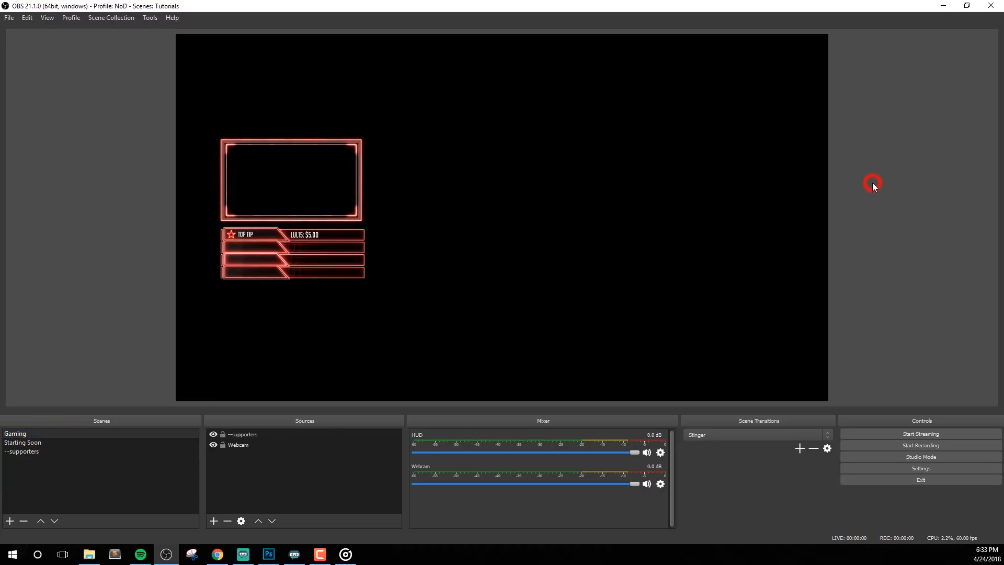
# Step: Hide the --supporters source in the Gaming scene, then enlarge the webcam frame and move it to the middle of the canvas
pyautogui.click(285, 190)
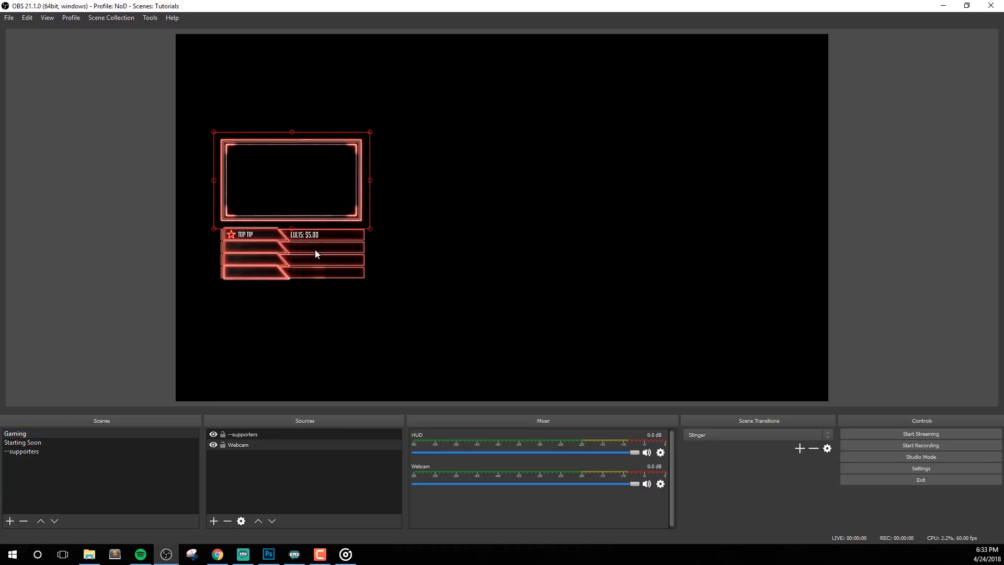
pyautogui.click(213, 434)
pyautogui.moveTo(370, 229); pyautogui.dragTo(633, 358)
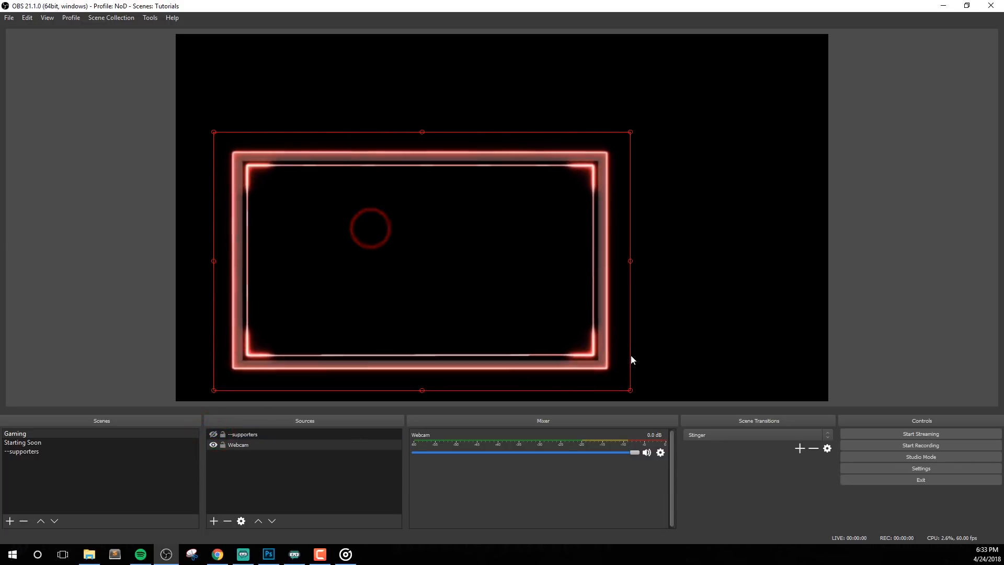
pyautogui.moveTo(586, 331); pyautogui.dragTo(679, 272)
# Step: Add a Color Correction effect filter to the Webcam source, keeping the default filter name
pyautogui.rightClick(268, 445)
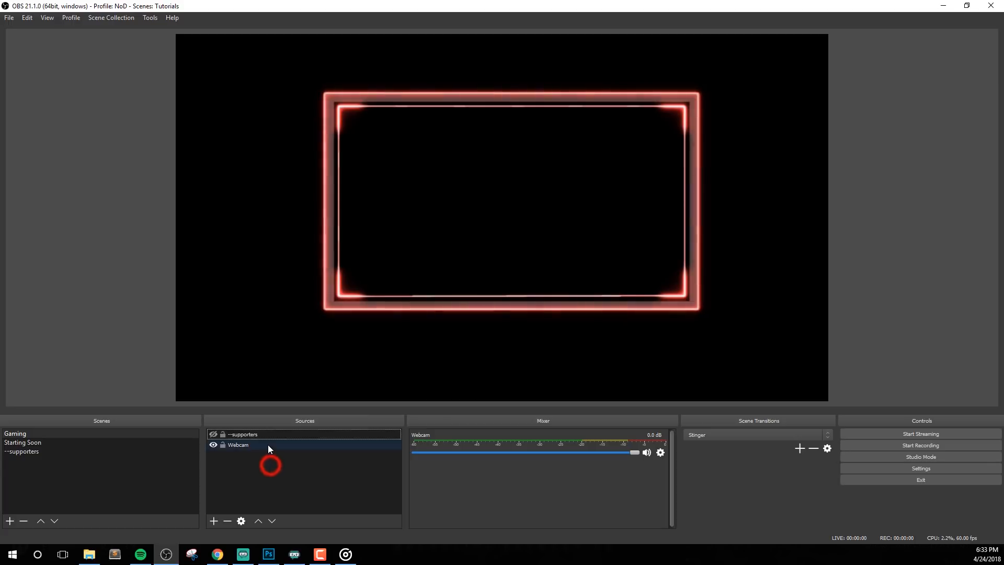
pyautogui.click(302, 425)
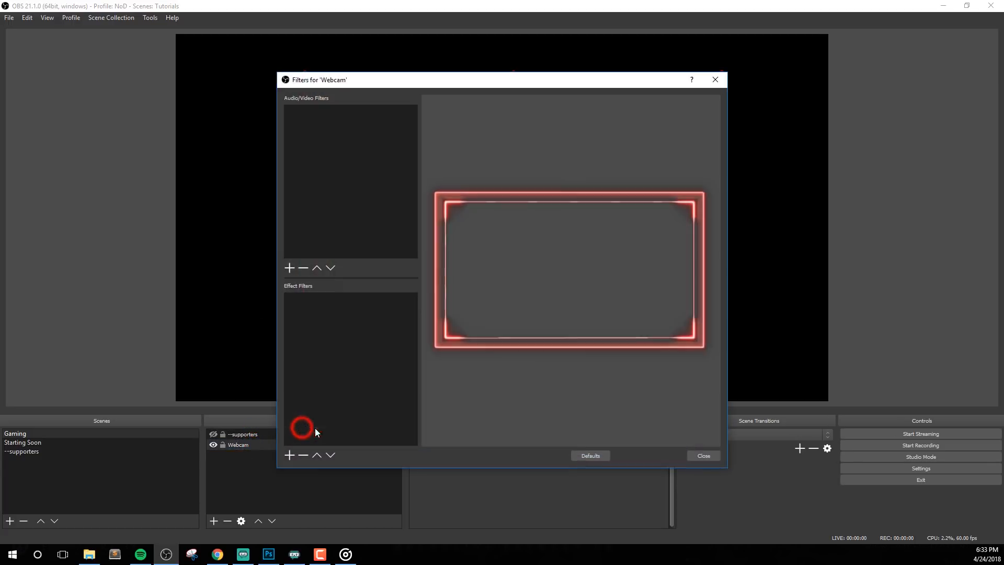
pyautogui.click(289, 455)
pyautogui.click(328, 359)
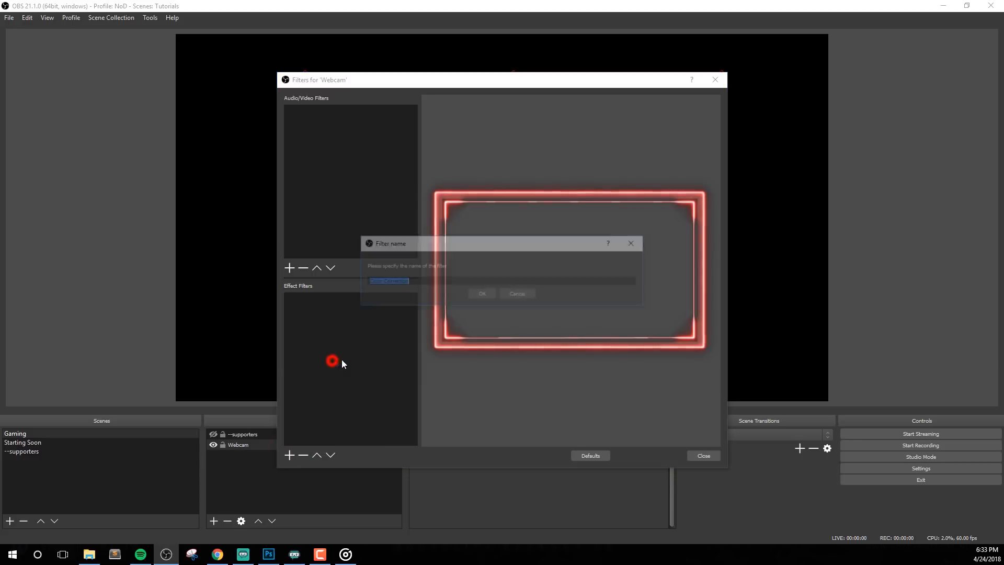
pyautogui.click(481, 293)
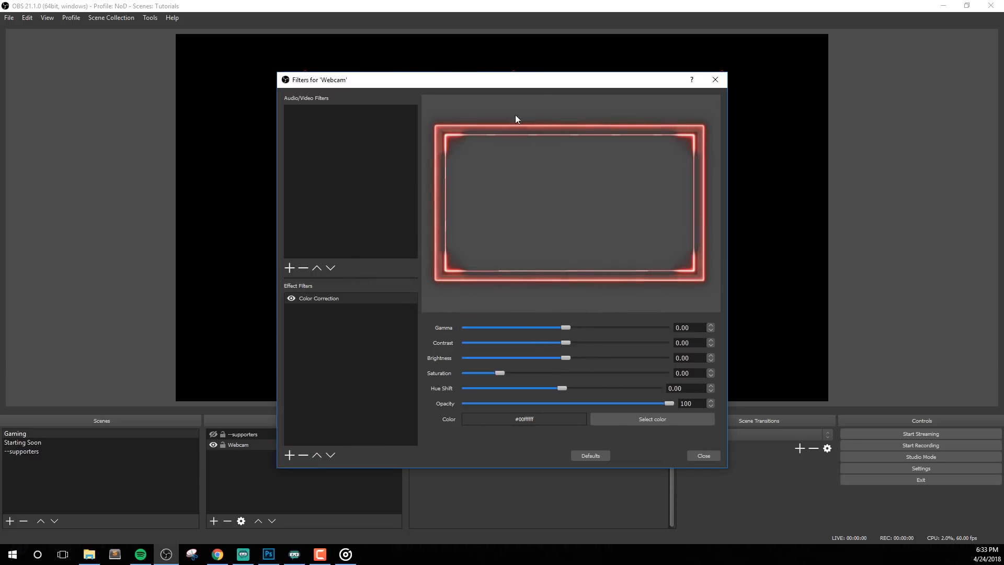
# Step: Set the Webcam filter's Hue Shift to 107.80 to turn the frame purple, and close the filters
pyautogui.moveTo(548, 84); pyautogui.dragTo(328, 156)
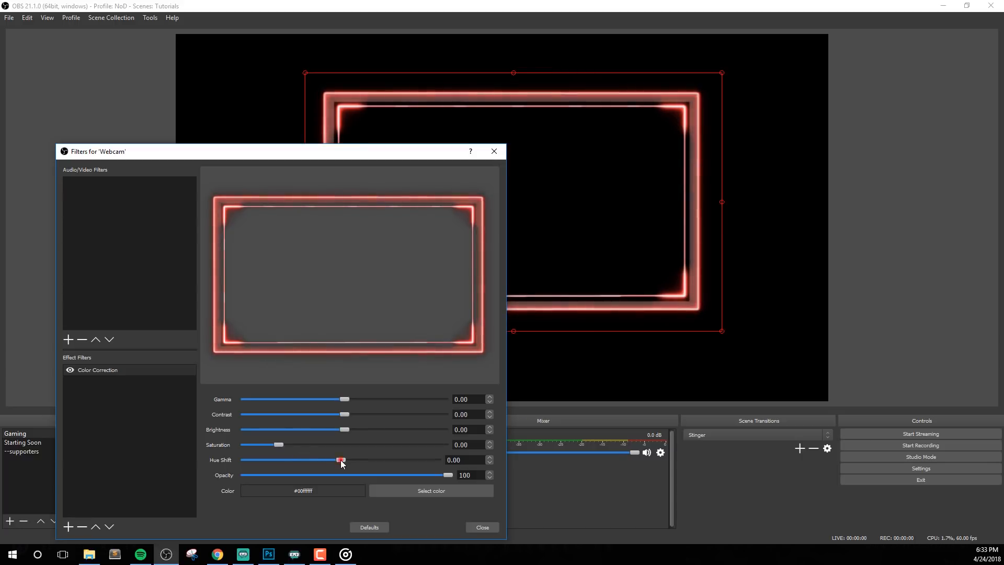
pyautogui.moveTo(340, 459); pyautogui.dragTo(397, 460)
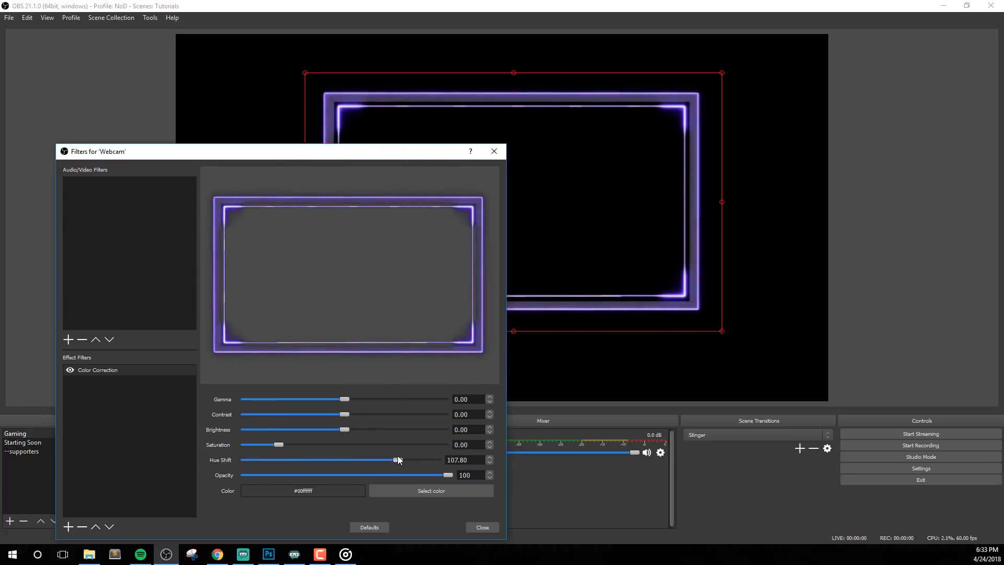
pyautogui.click(475, 527)
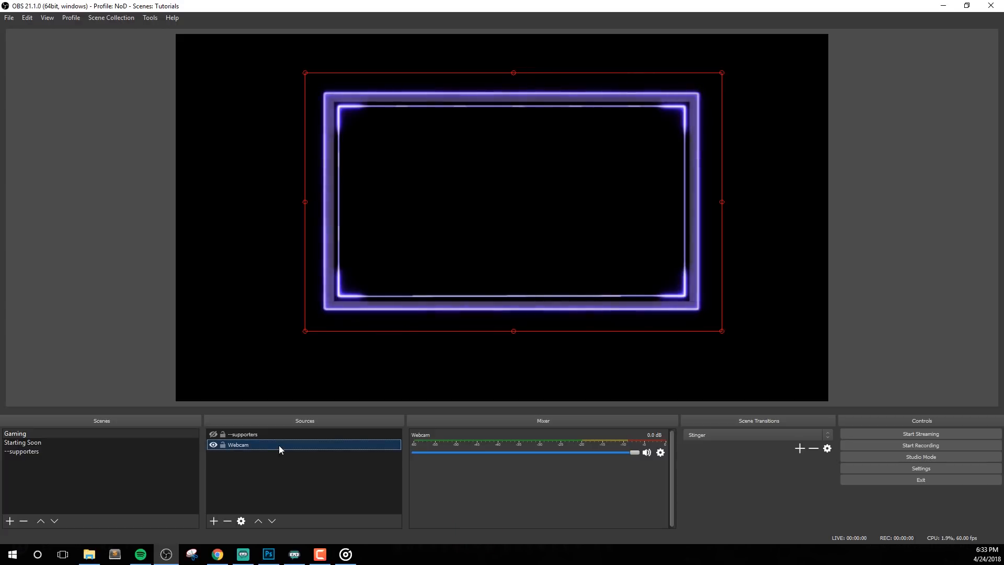
# Step: Unhide the --supporters source in Gaming and copy the Webcam source's filters onto the HUD source in the --supporters scene
pyautogui.rightClick(279, 445)
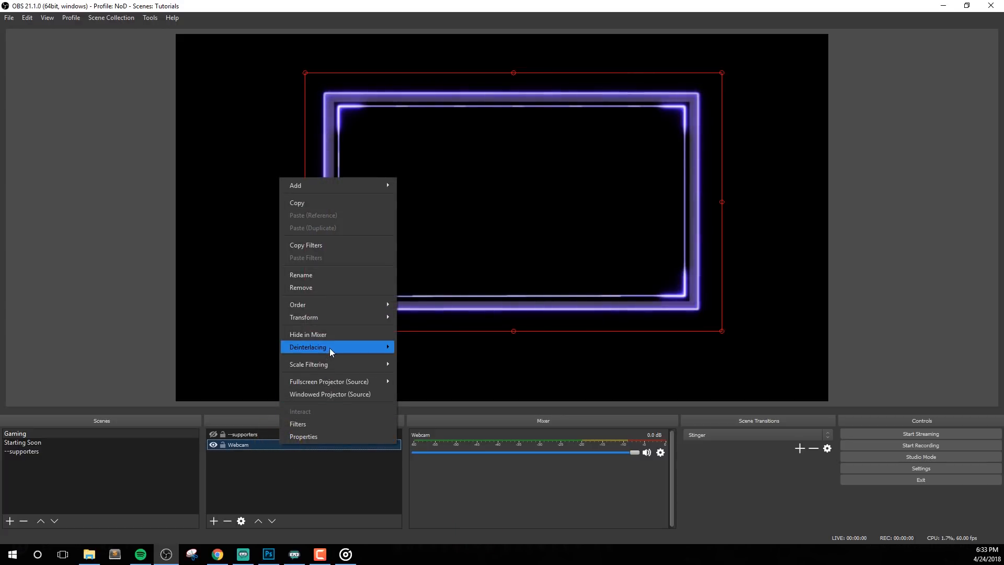
pyautogui.click(325, 246)
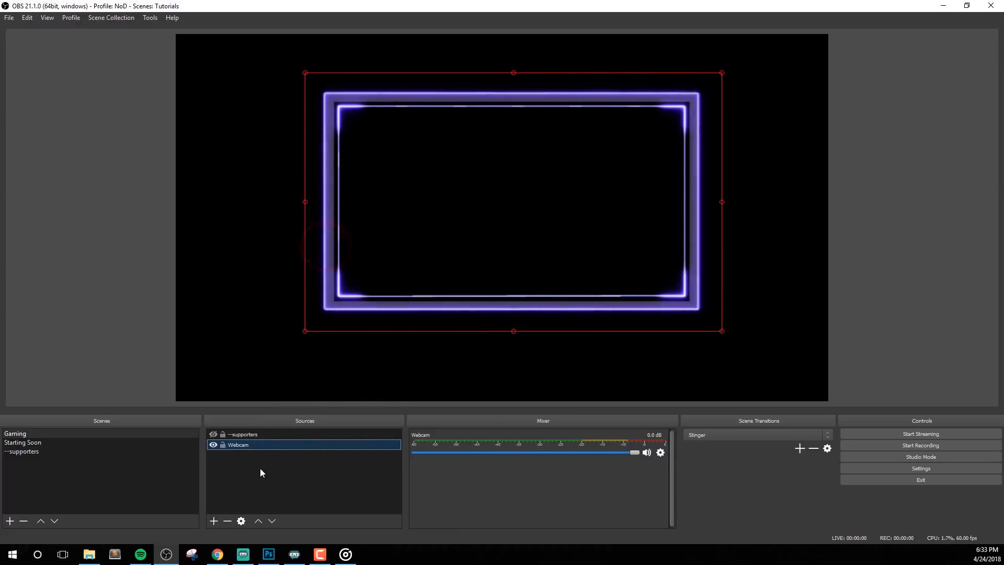
pyautogui.click(214, 434)
pyautogui.click(48, 450)
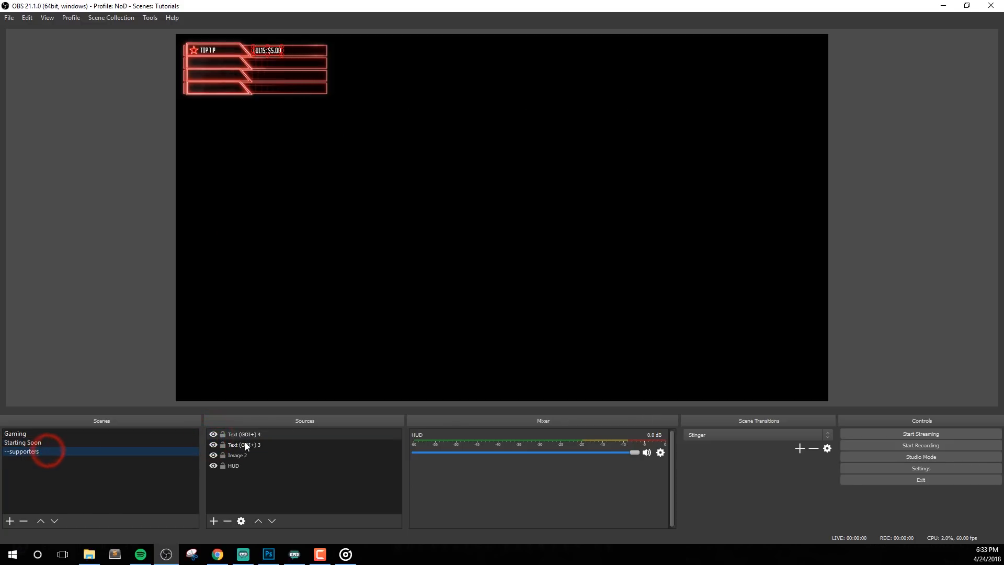
pyautogui.click(265, 466)
pyautogui.rightClick(275, 465)
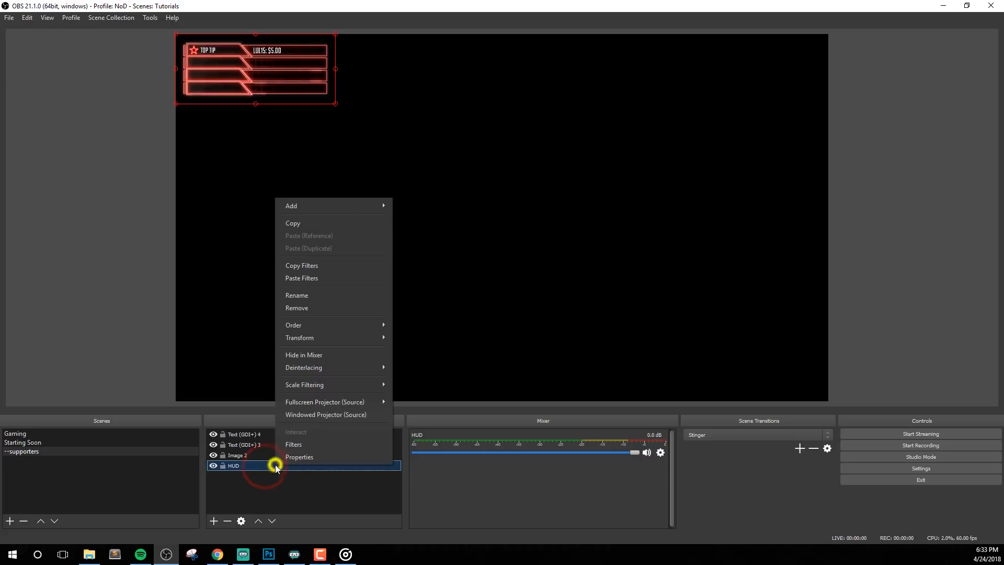
pyautogui.click(326, 277)
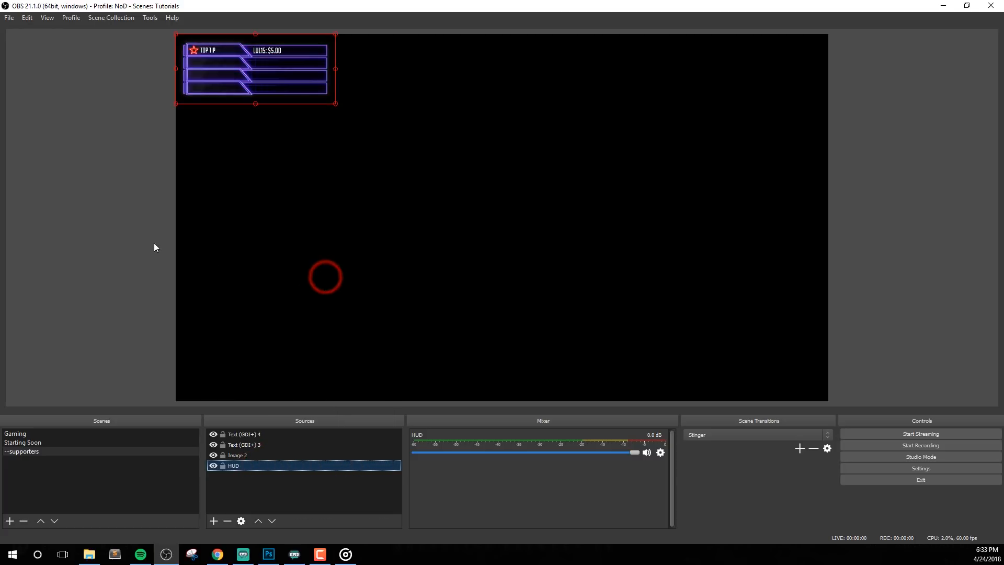
pyautogui.click(133, 233)
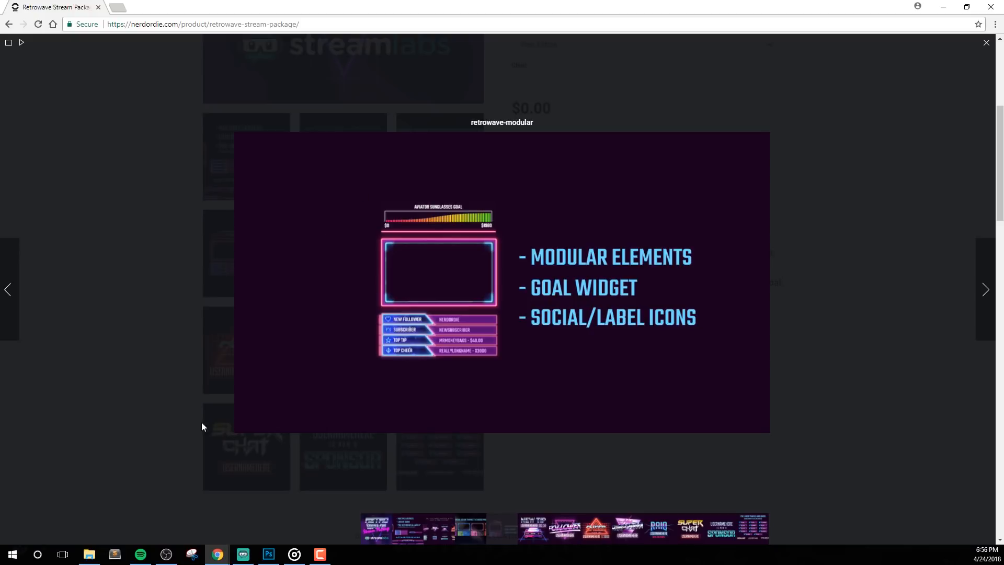
# Step: Switch to File Explorer and open the 6-Widgets folder of the Retrowave overlay package to view its goal setup shortcuts
pyautogui.click(90, 554)
pyautogui.click(554, 361)
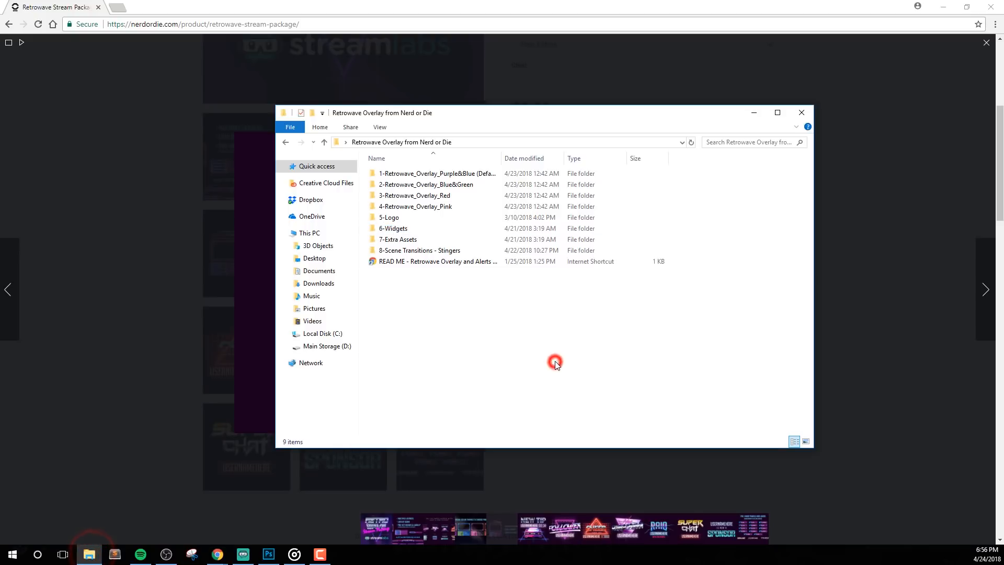
pyautogui.doubleClick(434, 228)
pyautogui.click(502, 313)
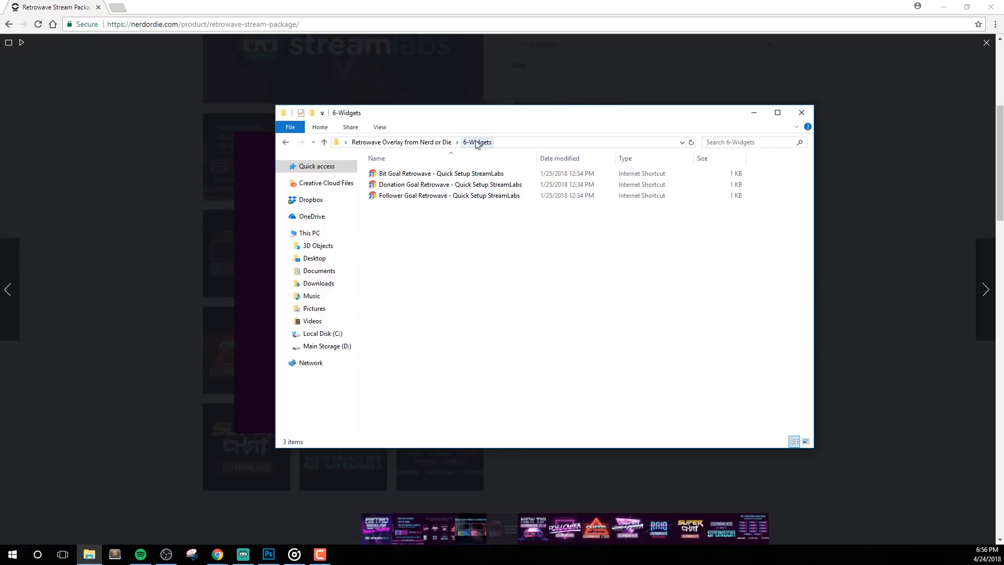
# Step: Launch the Donation Goal Retrowave quick setup for Streamlabs and import it into a newly created widget theme named Retrowave
pyautogui.press('Up')
pyautogui.press('Return')
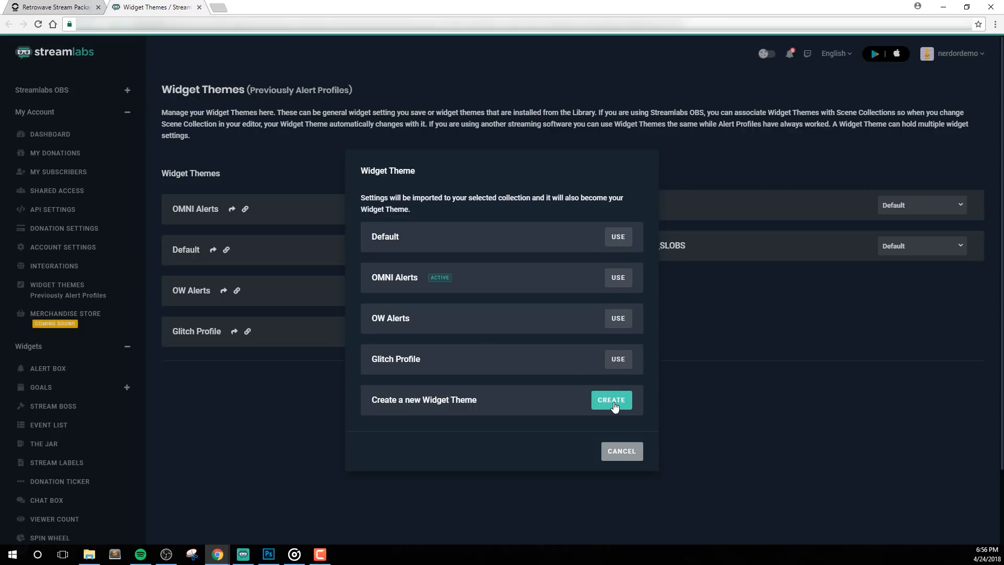
pyautogui.click(613, 401)
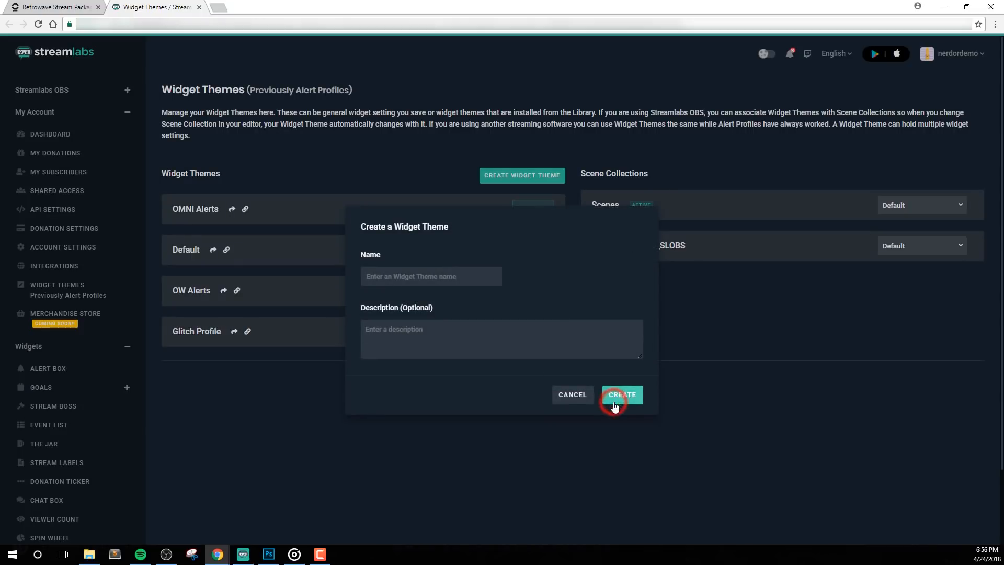
pyautogui.click(431, 271)
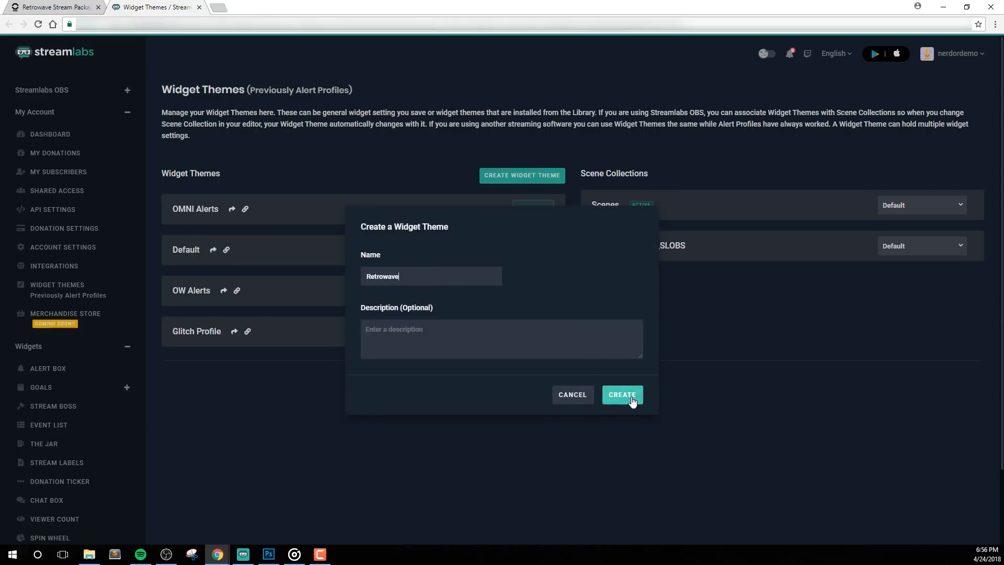
pyautogui.click(630, 398)
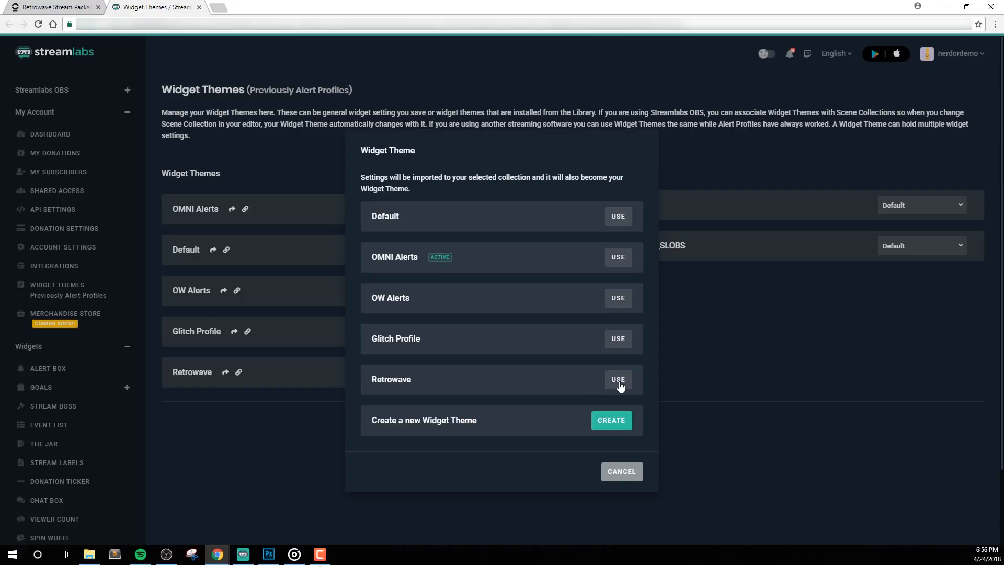
pyautogui.click(619, 382)
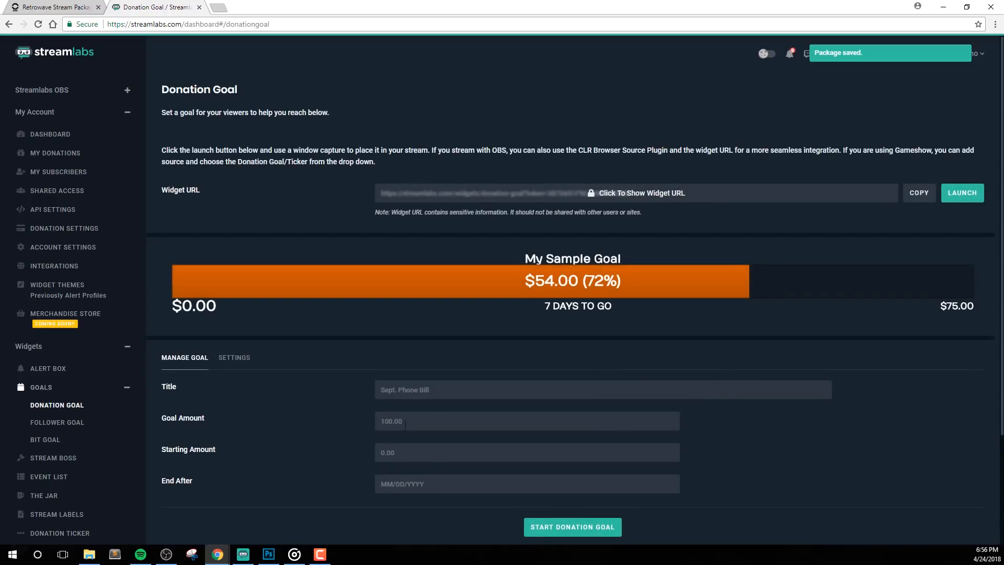
# Step: Start a donation goal titled NEW GOAL with goal amount 100, starting amount 0 and end date 05/01/2018
pyautogui.scroll(-3, 328, 411)
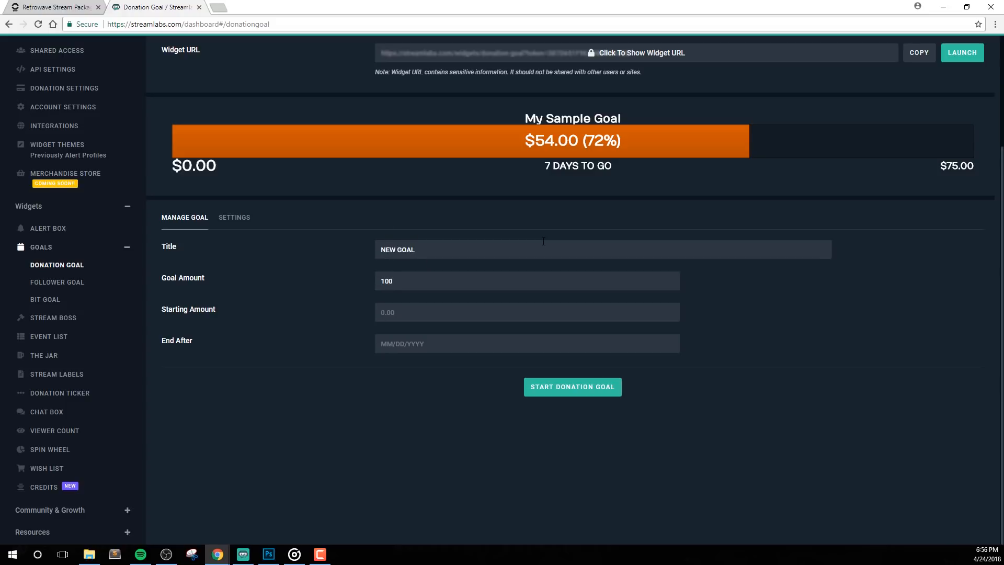
pyautogui.write('05/01/')
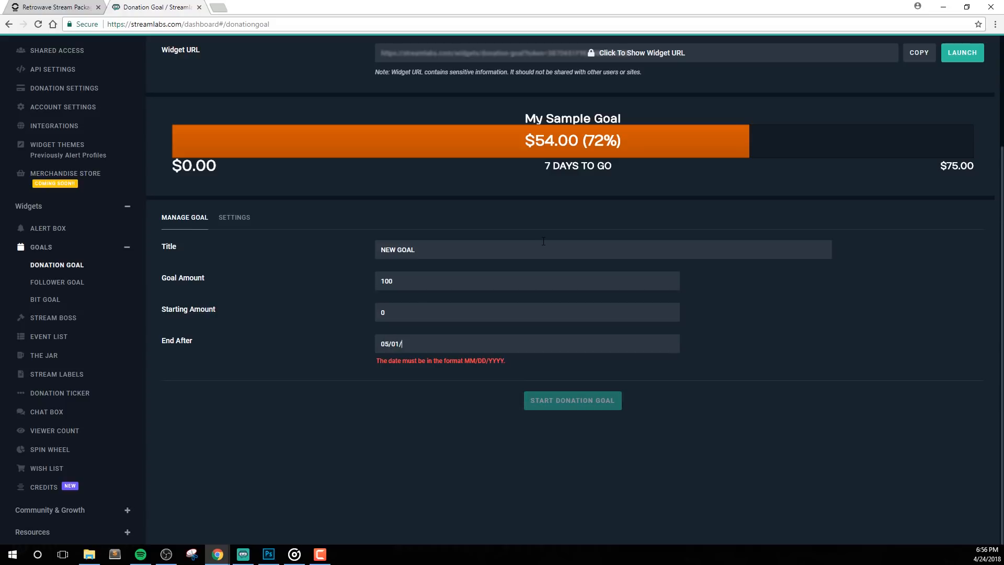
pyautogui.write('2018')
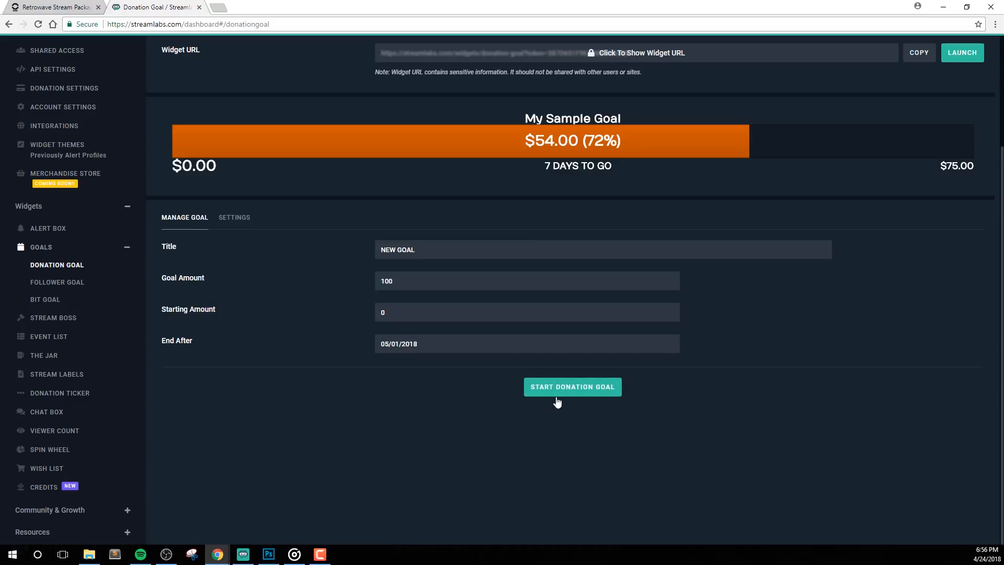
pyautogui.click(564, 389)
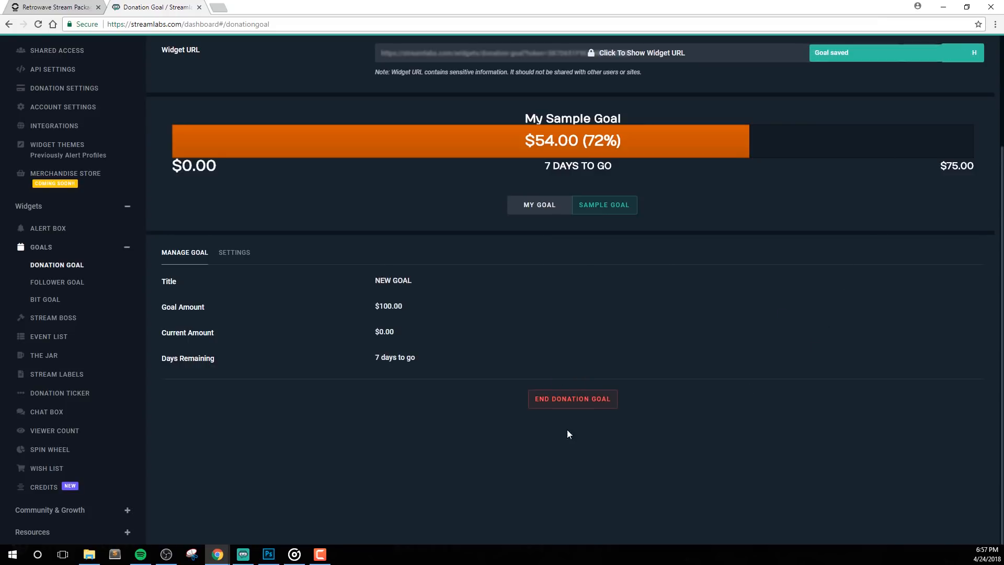
# Step: Copy the donation goal's widget URL, switch to OBS and add a browser source named Widget to the Gaming scene
pyautogui.scroll(3, 699, 374)
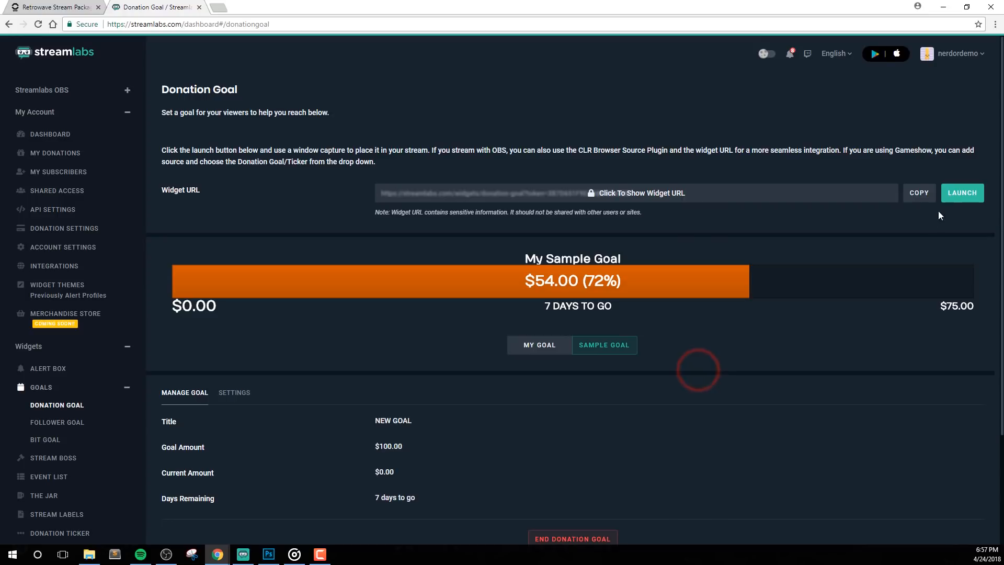
pyautogui.click(919, 193)
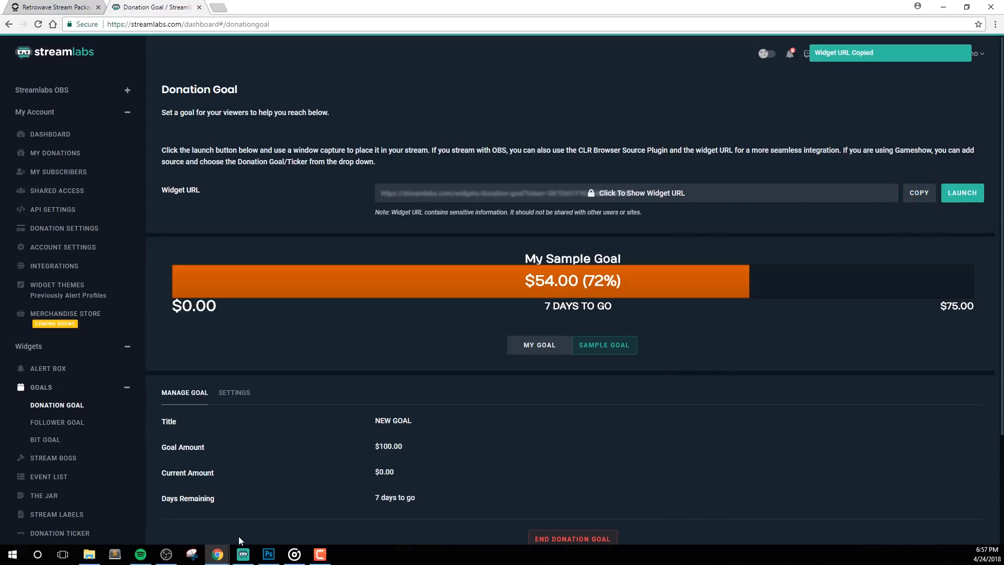
pyautogui.click(168, 555)
pyautogui.rightClick(253, 468)
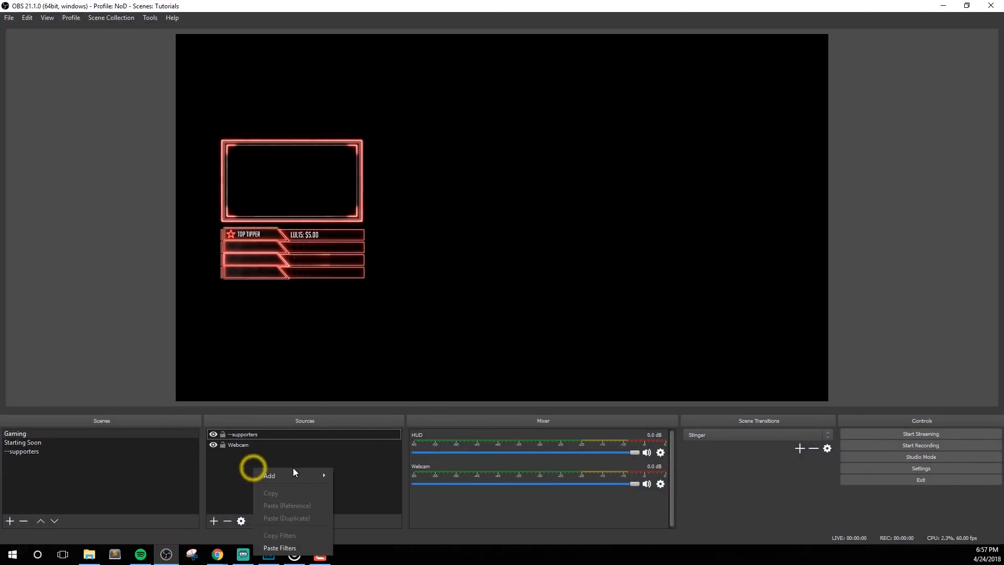
pyautogui.click(290, 473)
pyautogui.click(376, 408)
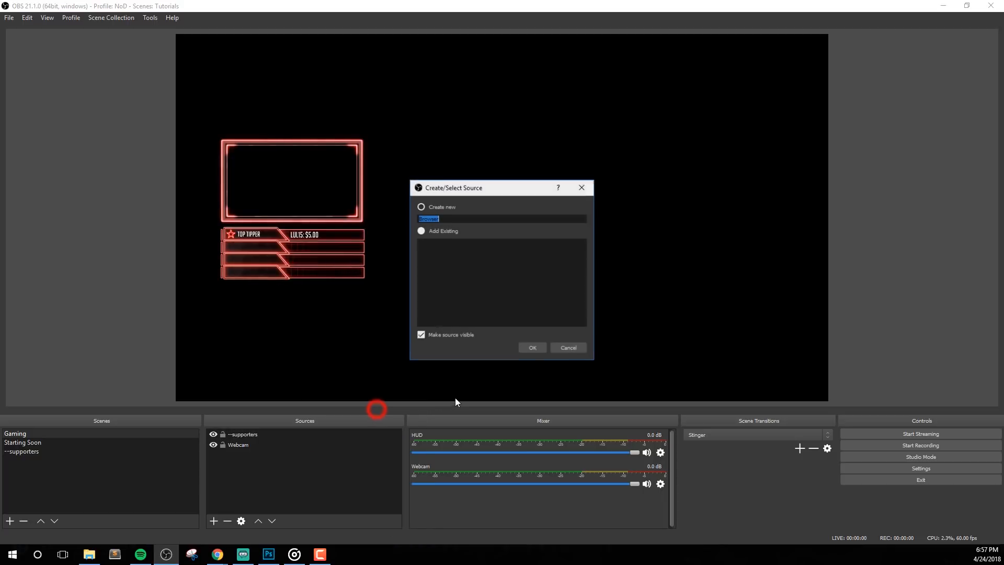
pyautogui.write('Widget')
pyautogui.press('Return')
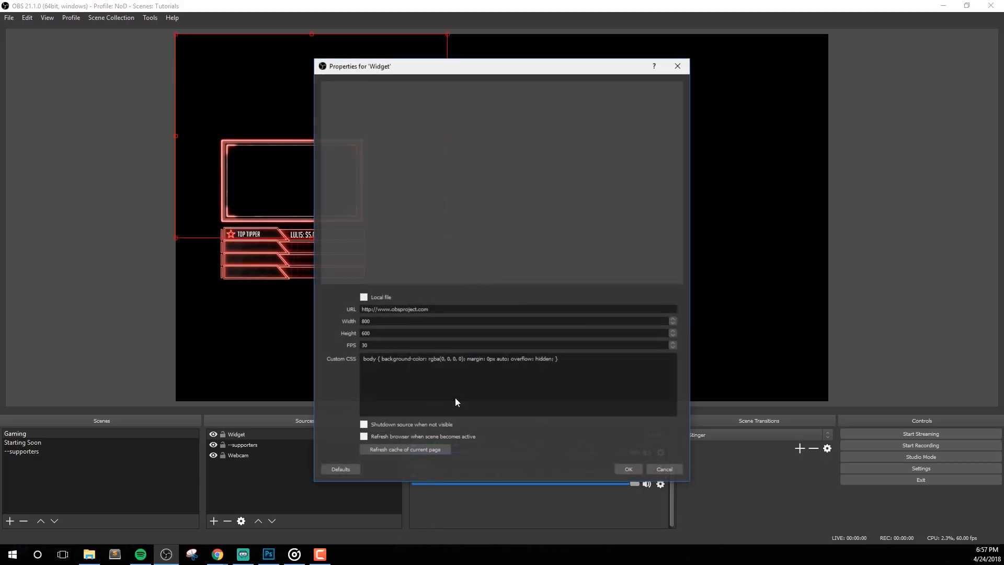
# Step: Paste the copied widget URL containing the access token into the Widget source, and set its width to 430 and height to 200
pyautogui.click(407, 313)
pyautogui.hotkey('ctrl', 'v')
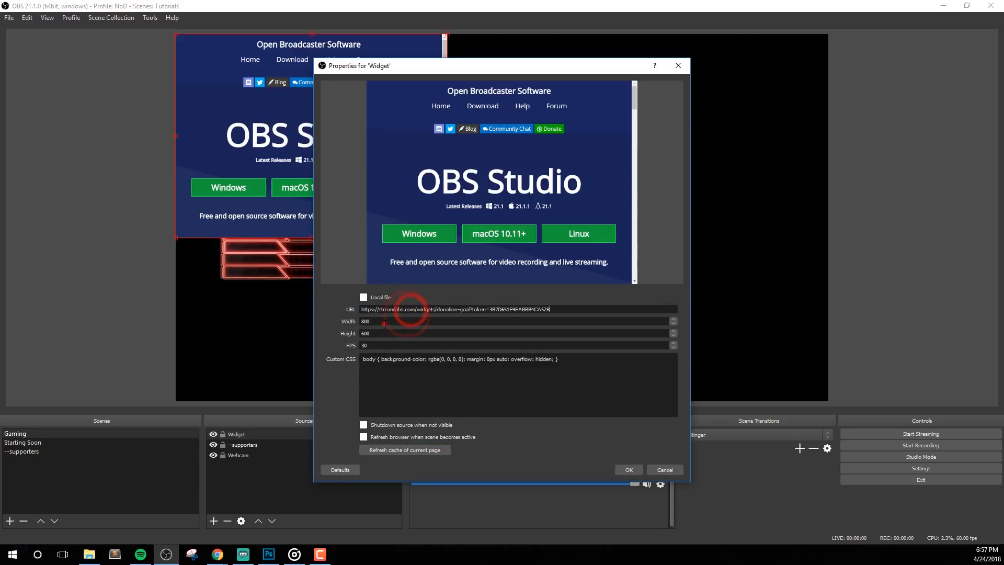
pyautogui.doubleClick(385, 321)
pyautogui.write('430')
pyautogui.press('Tab')
pyautogui.write('200')
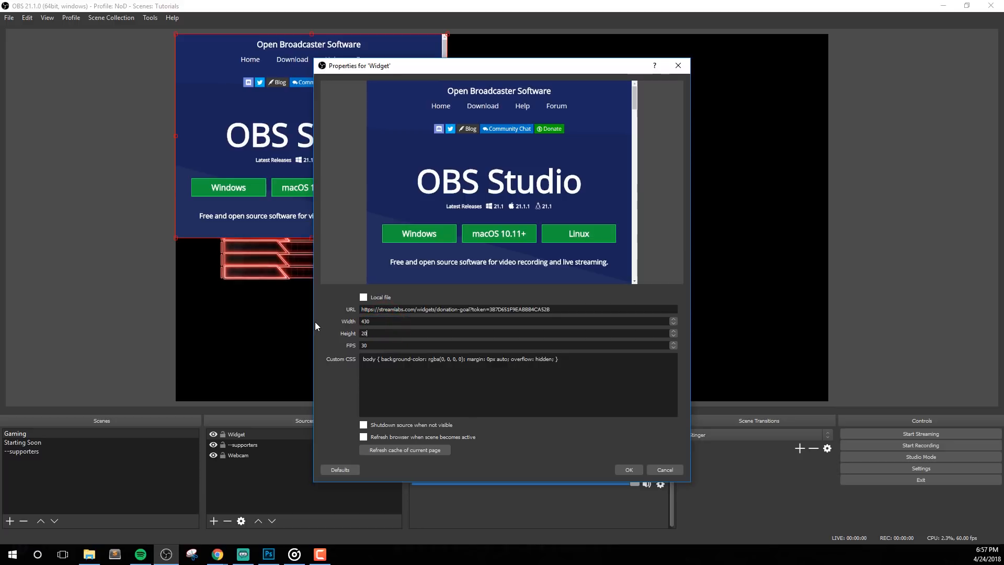
pyautogui.click(642, 472)
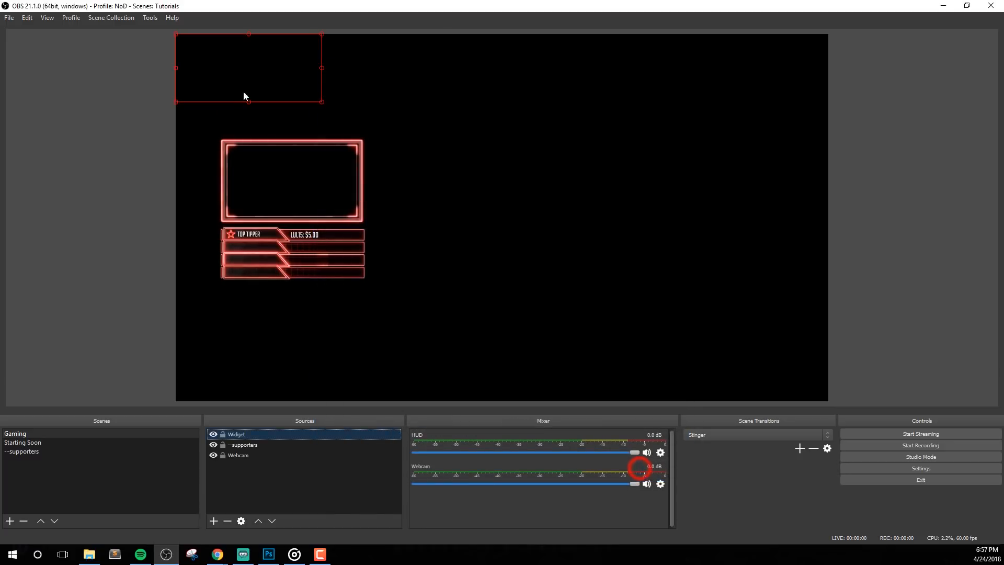
# Step: Position the Widget source just above the webcam frame, and arrange the browser and OBS windows side by side
pyautogui.moveTo(262, 84); pyautogui.dragTo(293, 136)
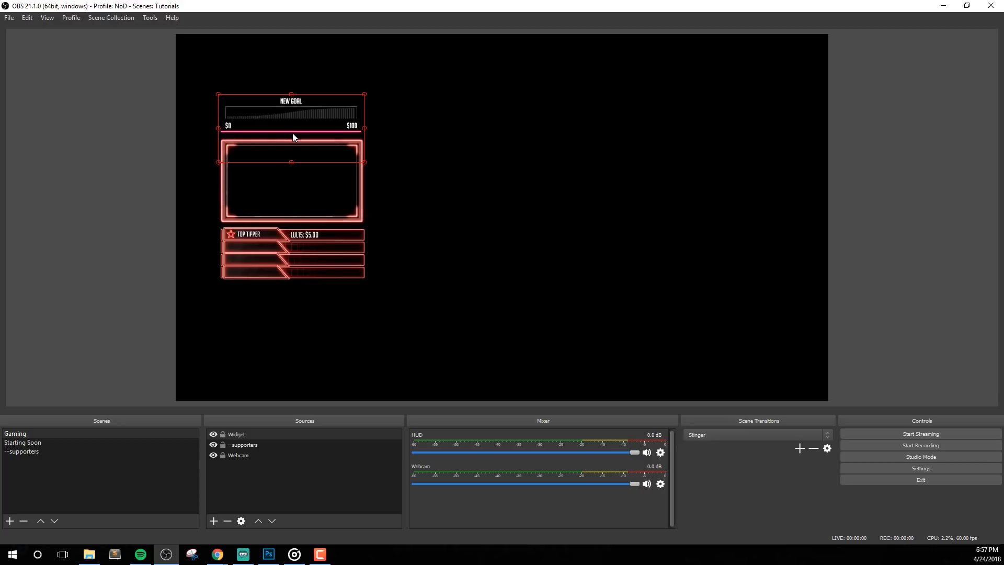
pyautogui.click(898, 188)
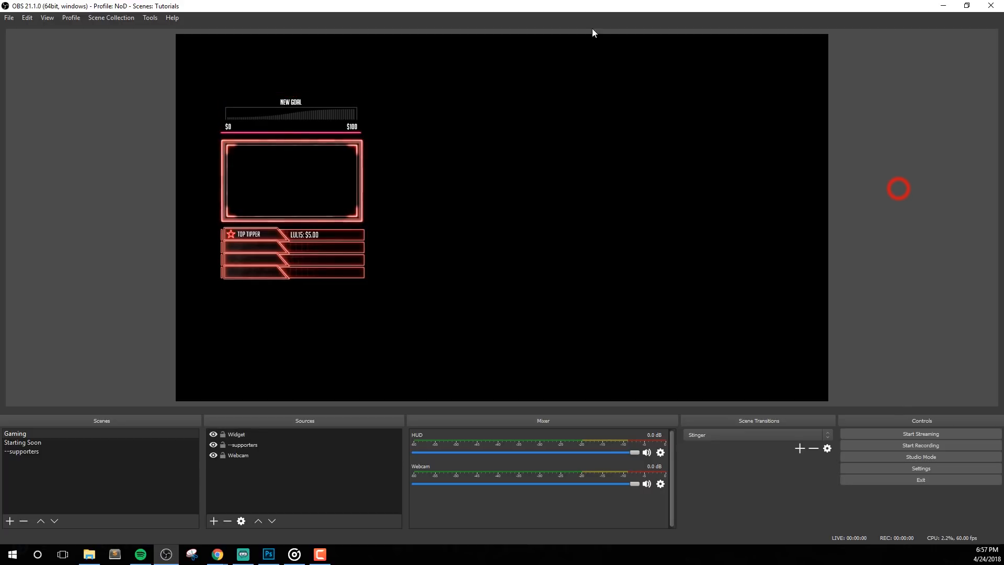
pyautogui.doubleClick(635, 8)
pyautogui.press('super+Right')
pyautogui.click(102, 136)
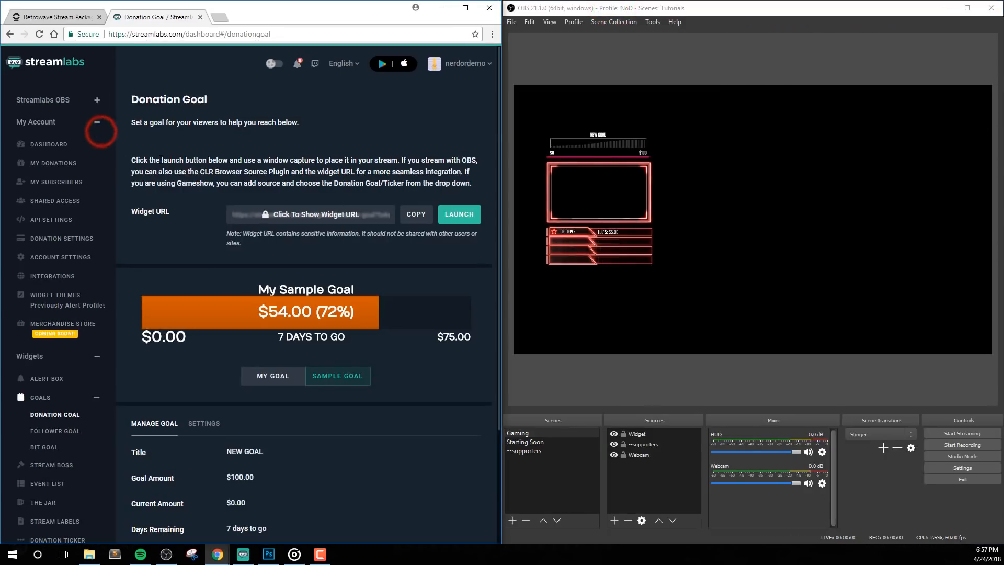
# Step: Add a test donation of 25 USD from donor NewDonations to the My Donations list in Streamlabs
pyautogui.click(49, 161)
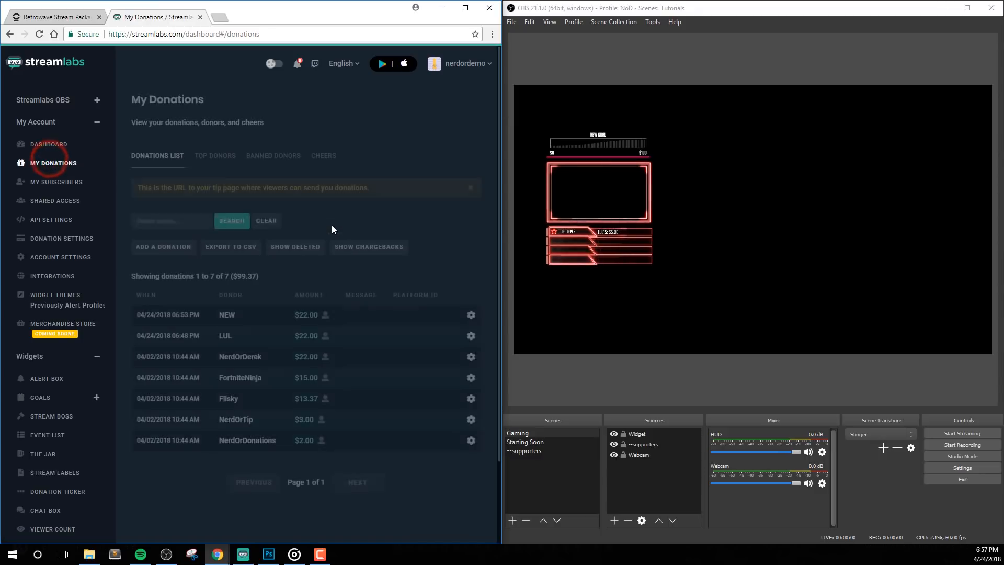
pyautogui.click(177, 259)
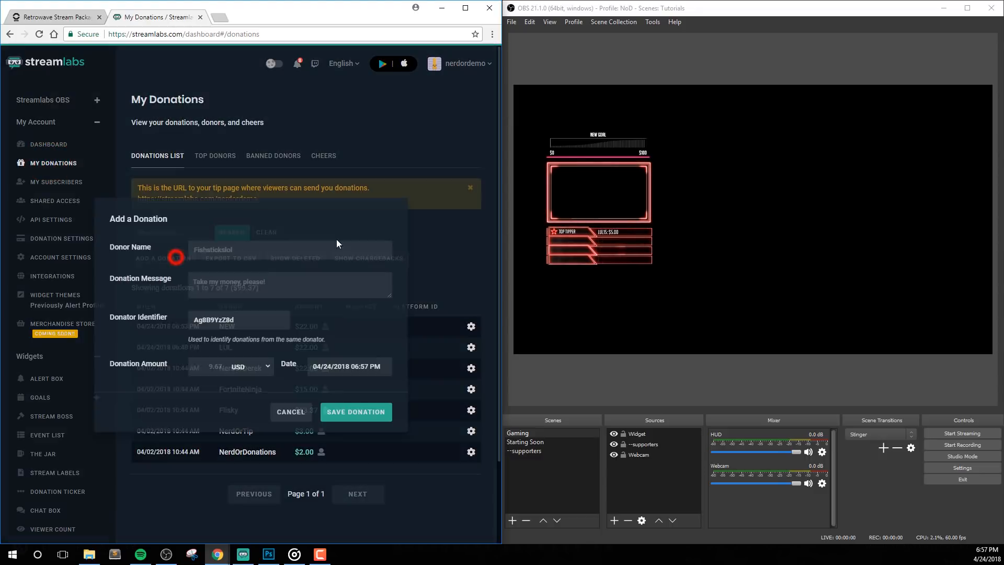
pyautogui.click(273, 254)
pyautogui.write('NewDonations')
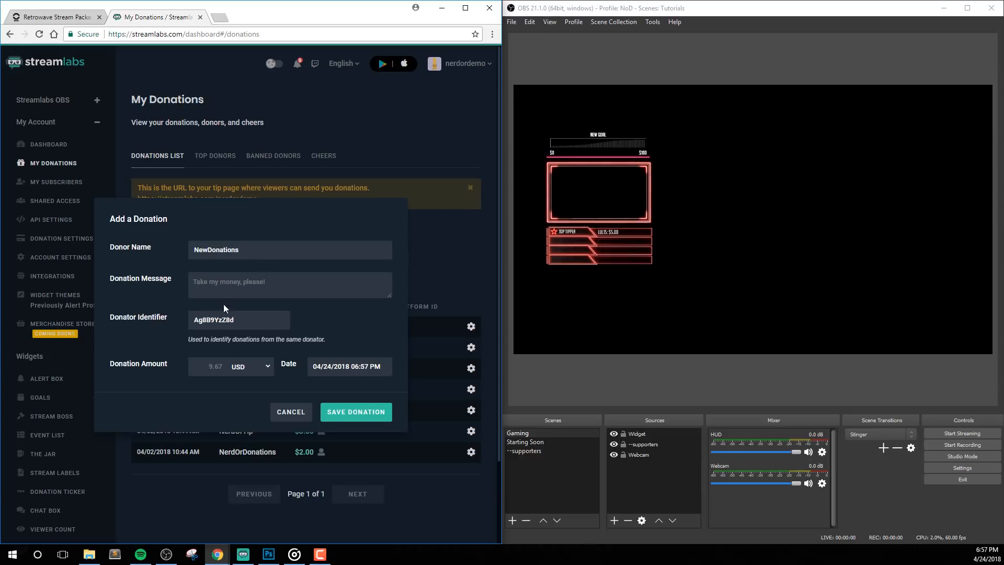
pyautogui.click(214, 367)
pyautogui.write('25')
pyautogui.click(355, 413)
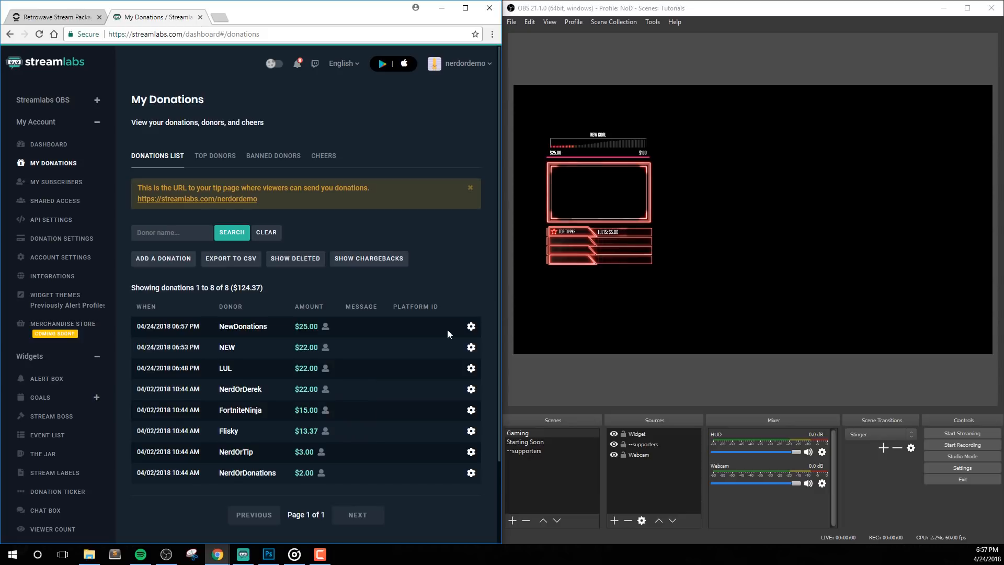
# Step: Add a second test donation of 75 USD from donor Nerd to complete the goal
pyautogui.click(150, 260)
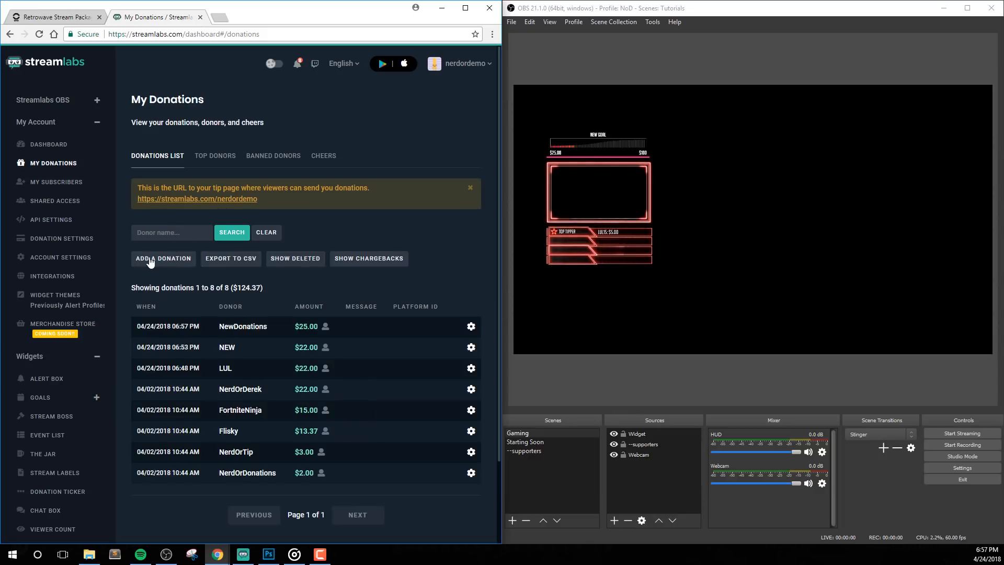
pyautogui.click(222, 251)
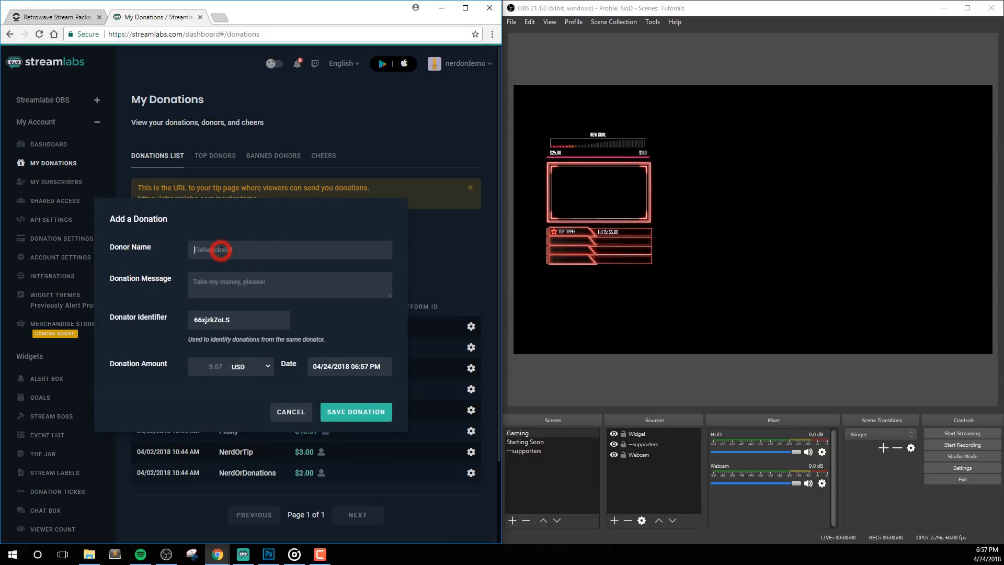
pyautogui.write('Nerd')
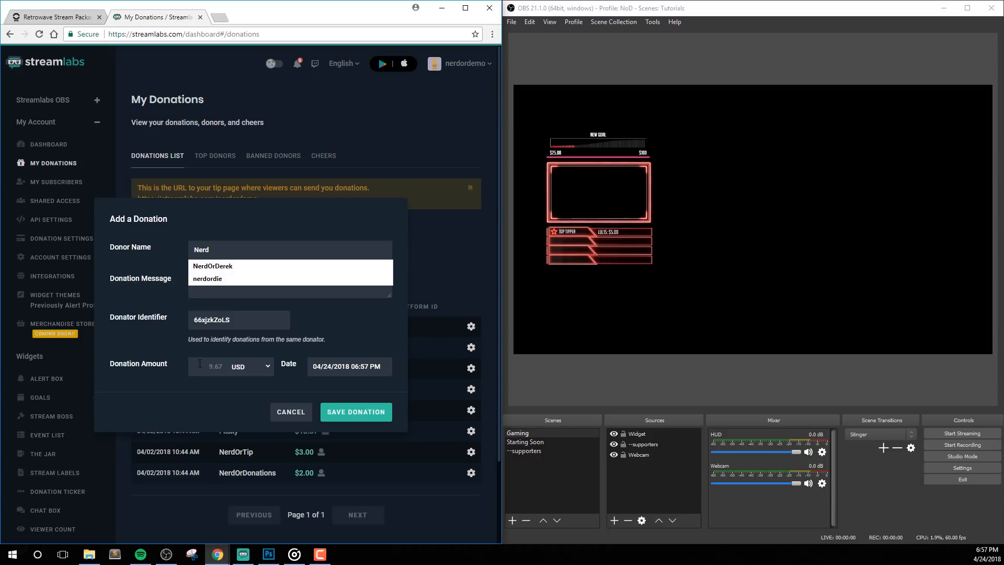
pyautogui.click(209, 363)
pyautogui.write('75')
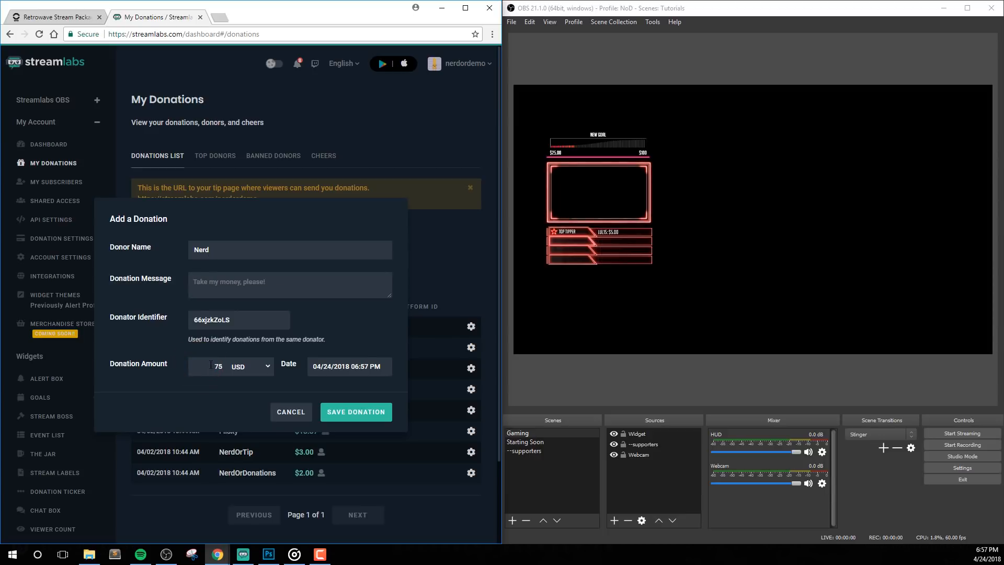
pyautogui.click(349, 413)
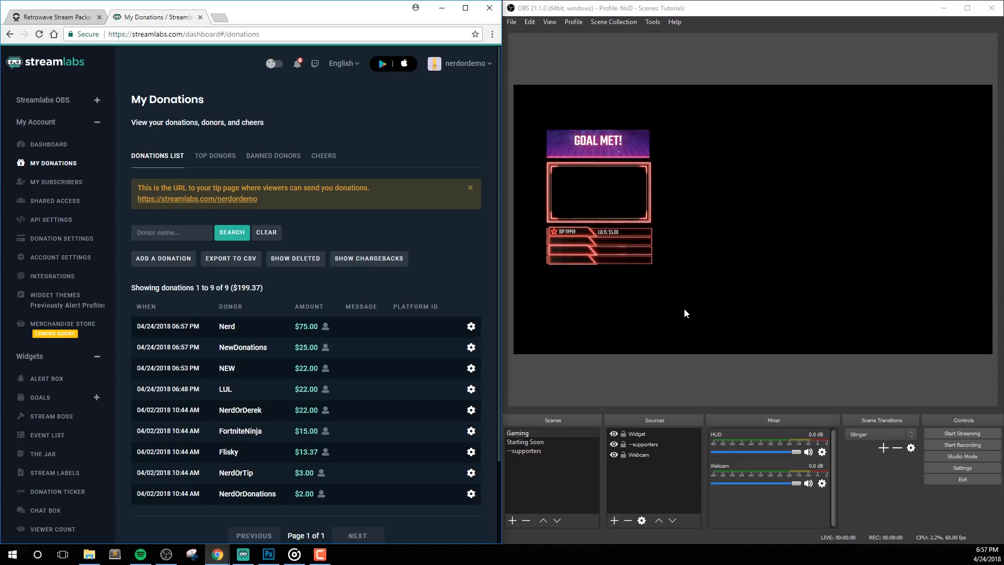
# Step: Maximize the browser, reopen the Donation Goal's settings and examine its appearance options and custom JavaScript code
pyautogui.doubleClick(336, 12)
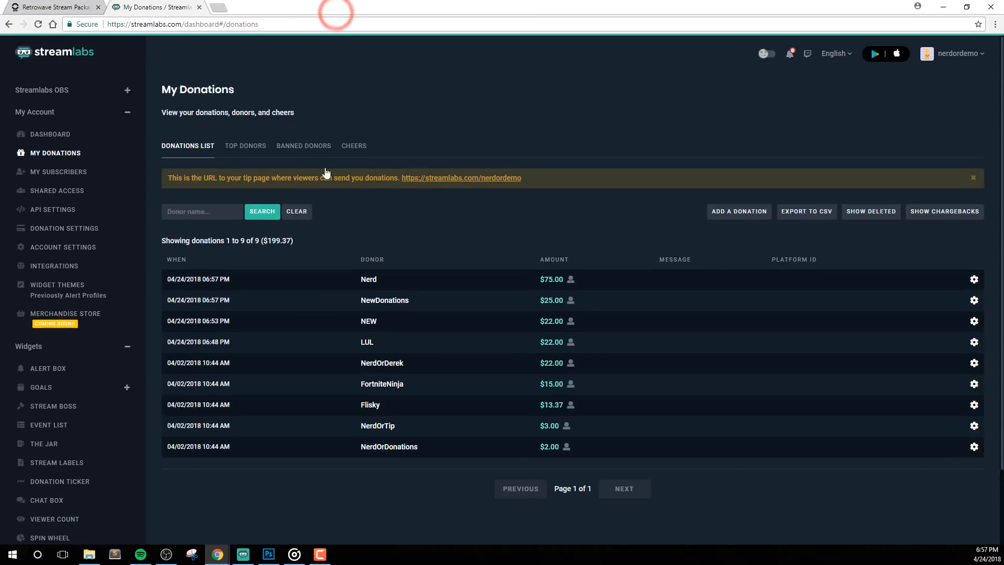
pyautogui.click(76, 389)
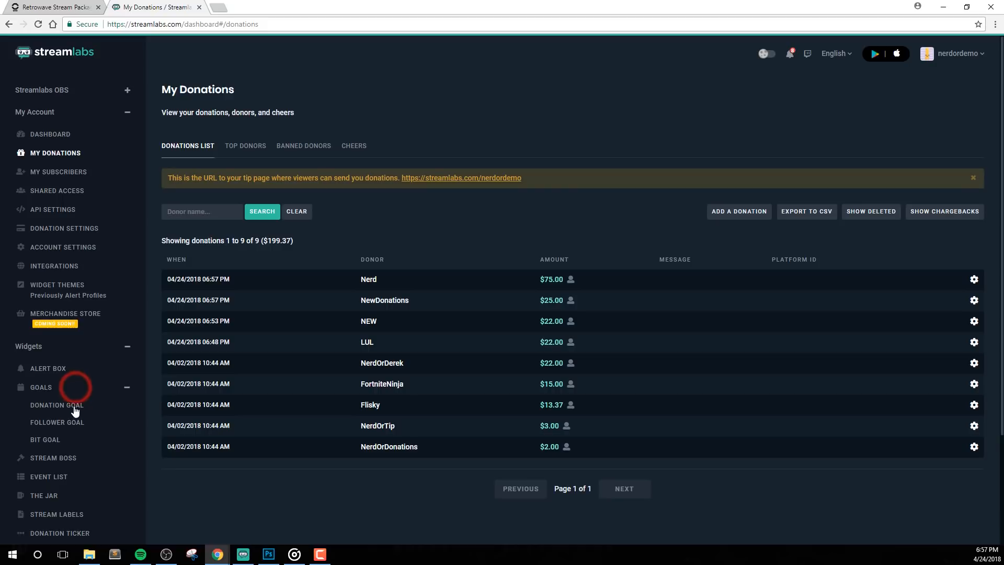
pyautogui.click(76, 404)
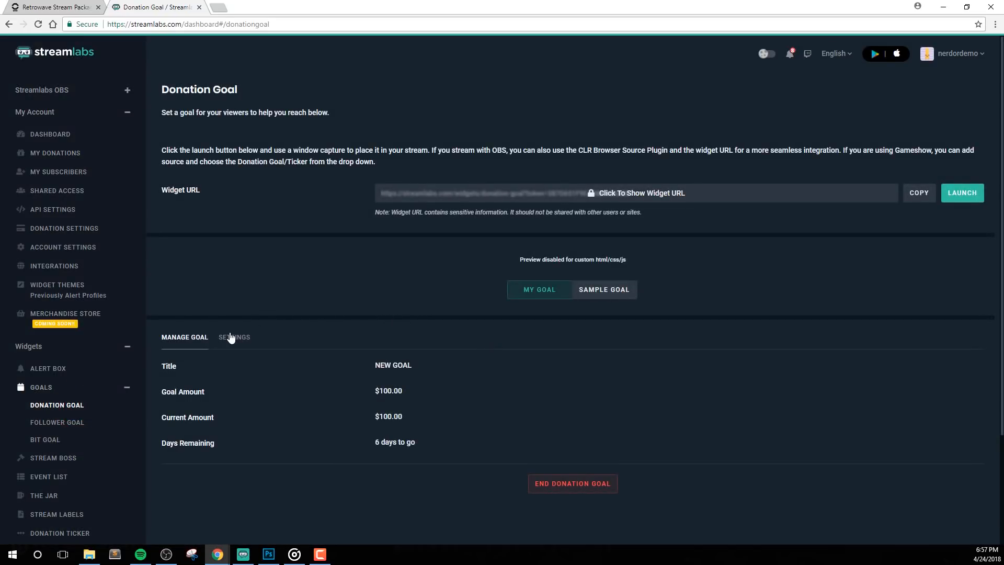
pyautogui.click(233, 338)
pyautogui.scroll(-7, 284, 260)
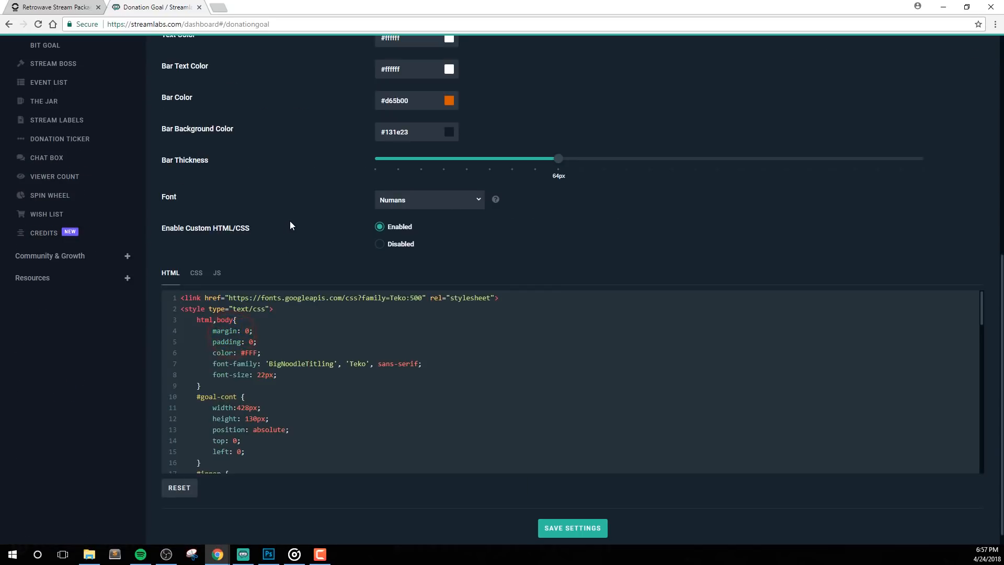
pyautogui.click(215, 274)
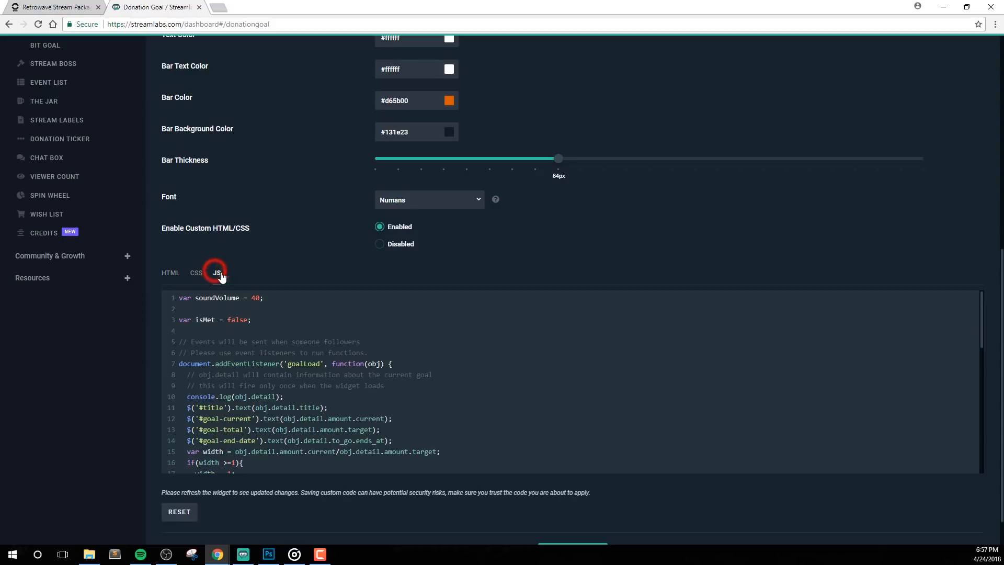
pyautogui.scroll(2, 260, 276)
pyautogui.scroll(1, 260, 279)
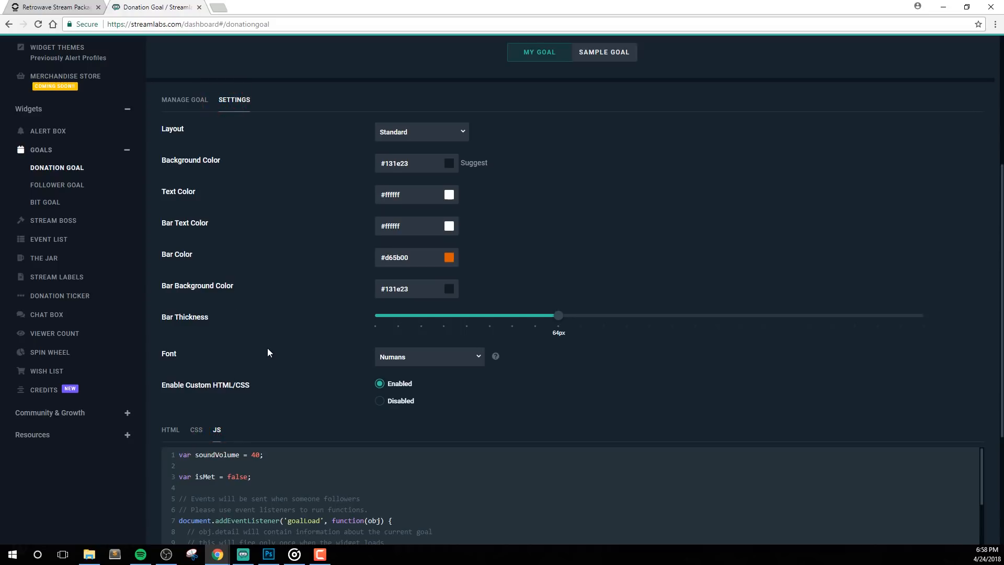
# Step: Set the soundVolume variable to 60 in the Donation Goal's custom JavaScript
pyautogui.scroll(-4, 268, 349)
pyautogui.moveTo(279, 256); pyautogui.dragTo(168, 256)
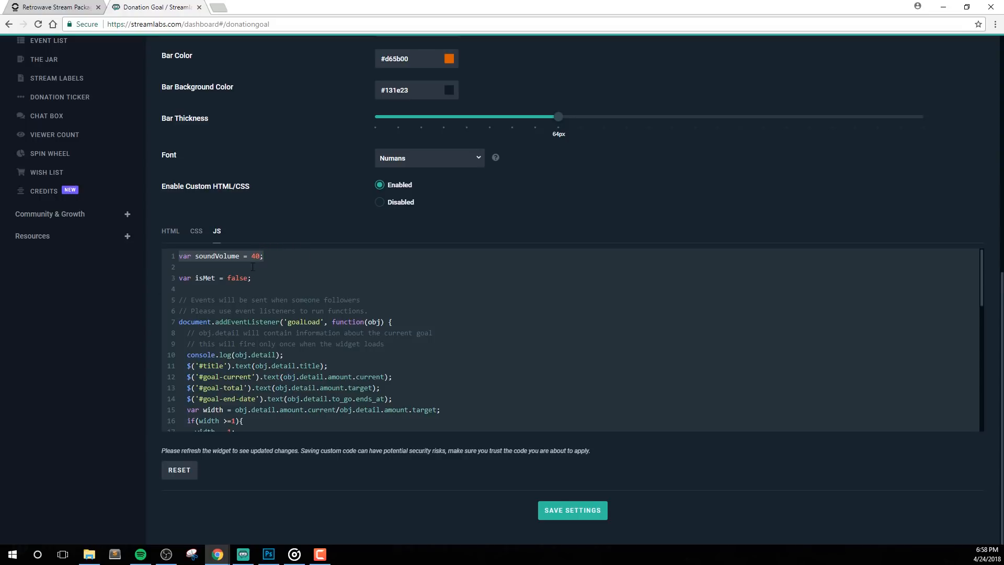
pyautogui.click(256, 256)
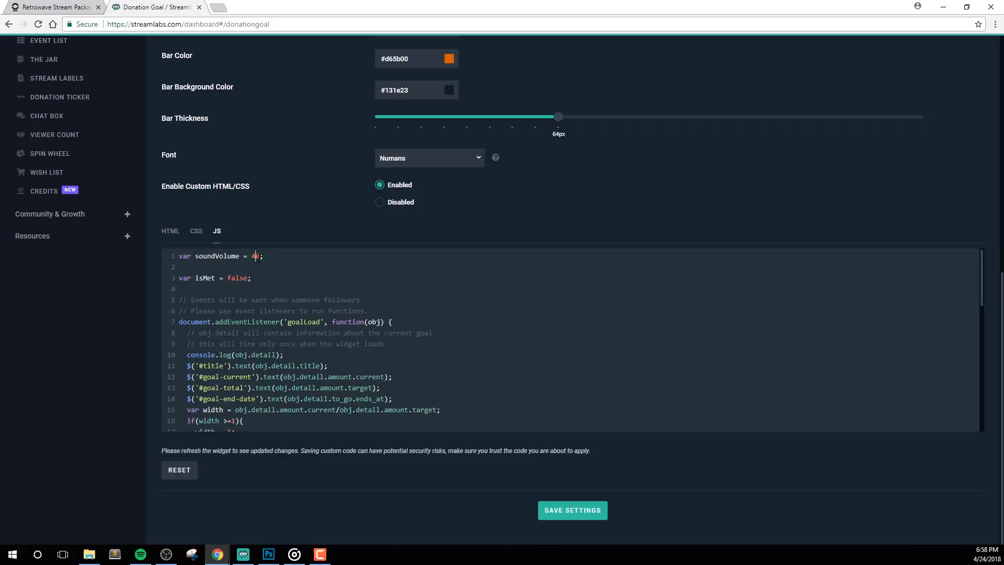
pyautogui.doubleClick(256, 256)
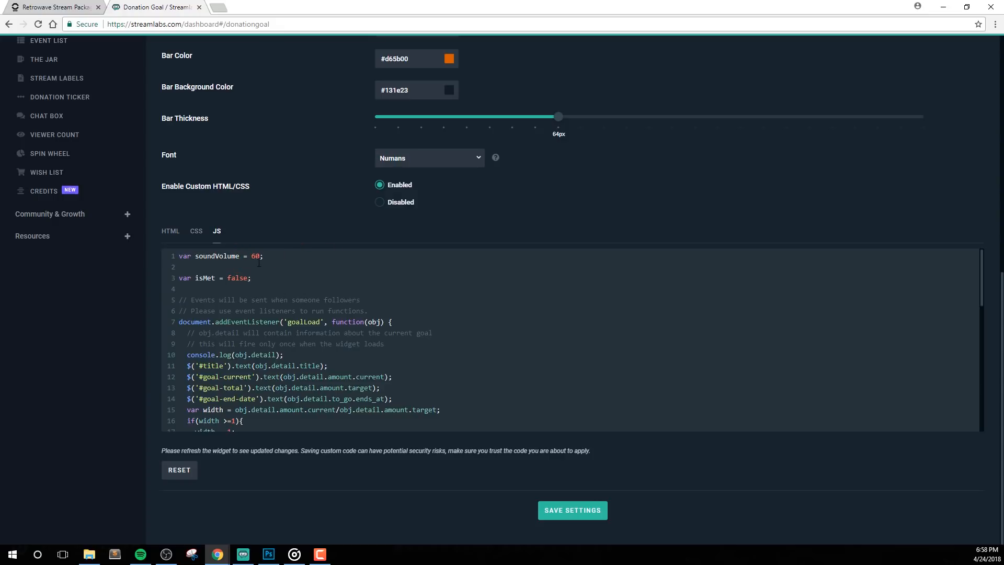
# Step: Set soundVolume to 0 in the Donation Goal's custom JavaScript and save the widget settings
pyautogui.hotkey('ctrl', '+')
pyautogui.hotkey('ctrl', '+')
pyautogui.hotkey('ctrl', '+')
pyautogui.hotkey('ctrl', '+')
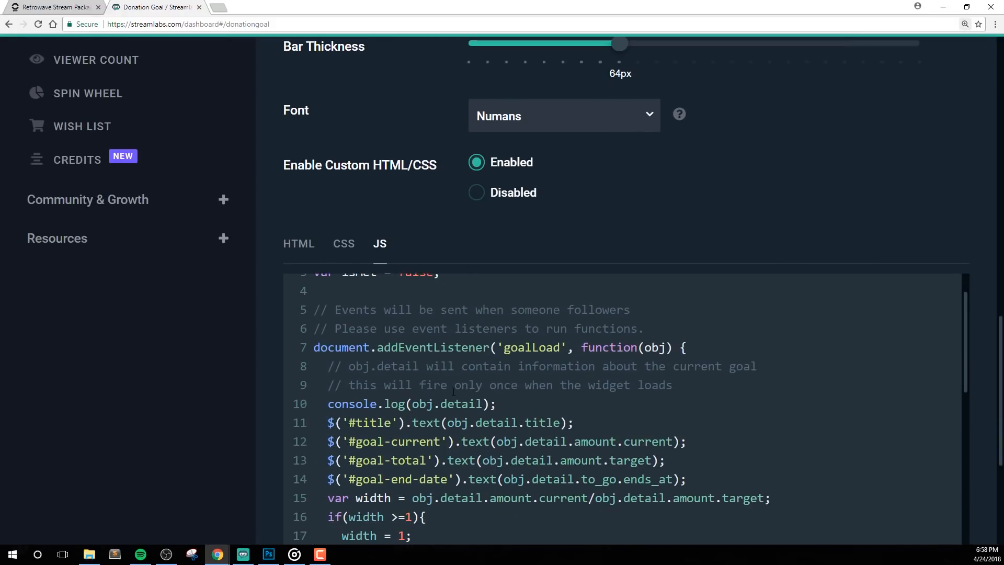
pyautogui.scroll(1, 455, 309)
pyautogui.doubleClick(448, 286)
pyautogui.write('5')
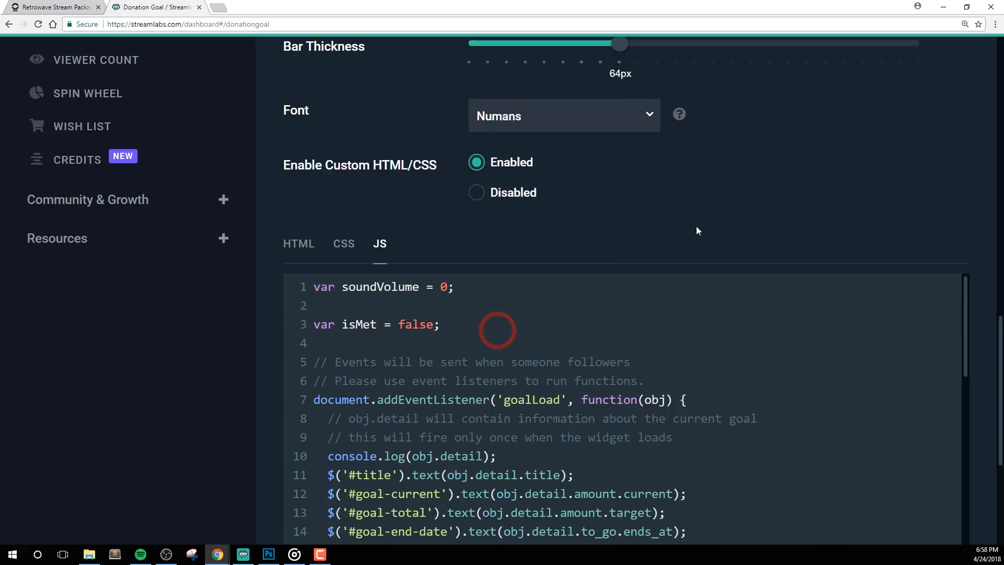
pyautogui.scroll(-3, 529, 497)
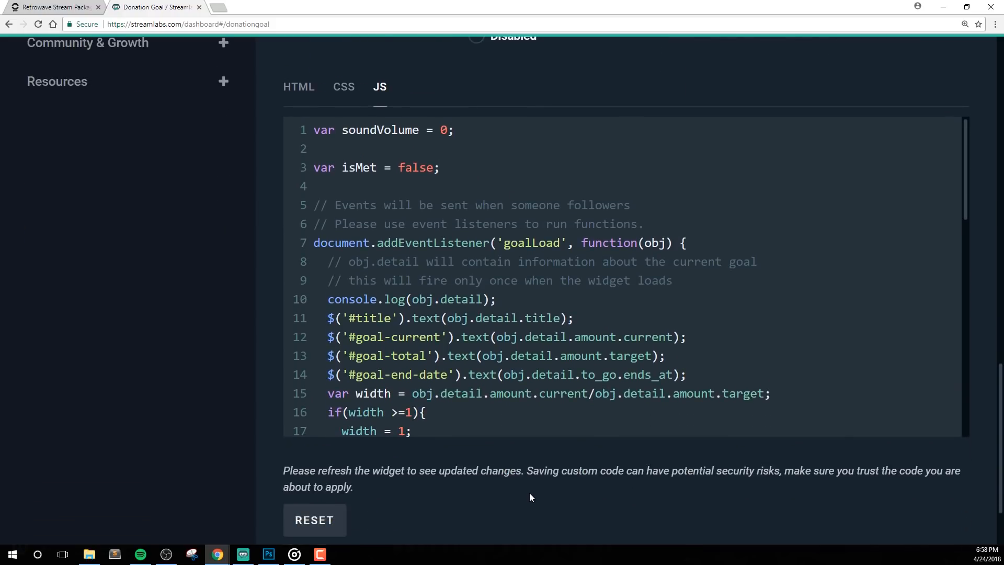
pyautogui.hotkey('ctrl', '0')
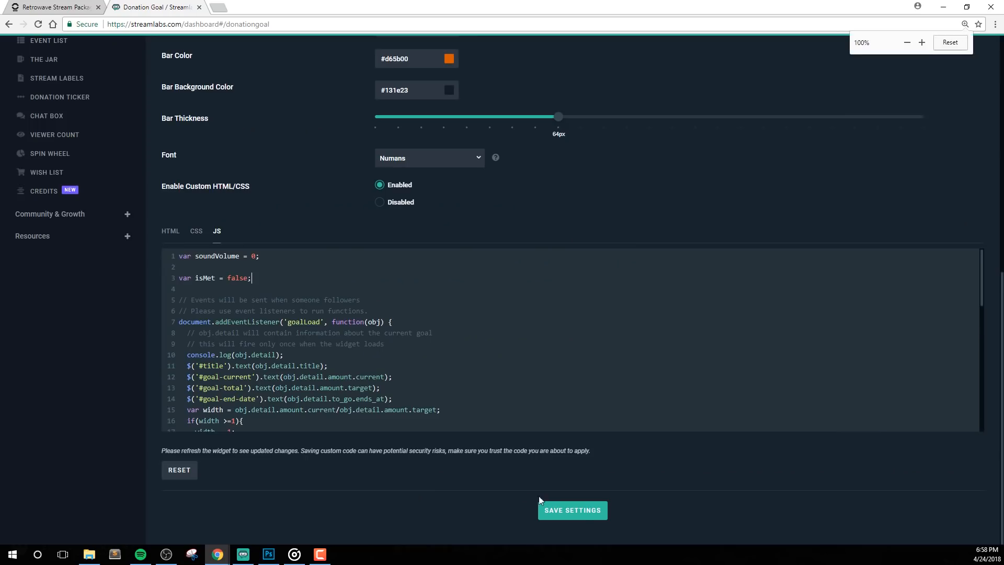
pyautogui.click(585, 515)
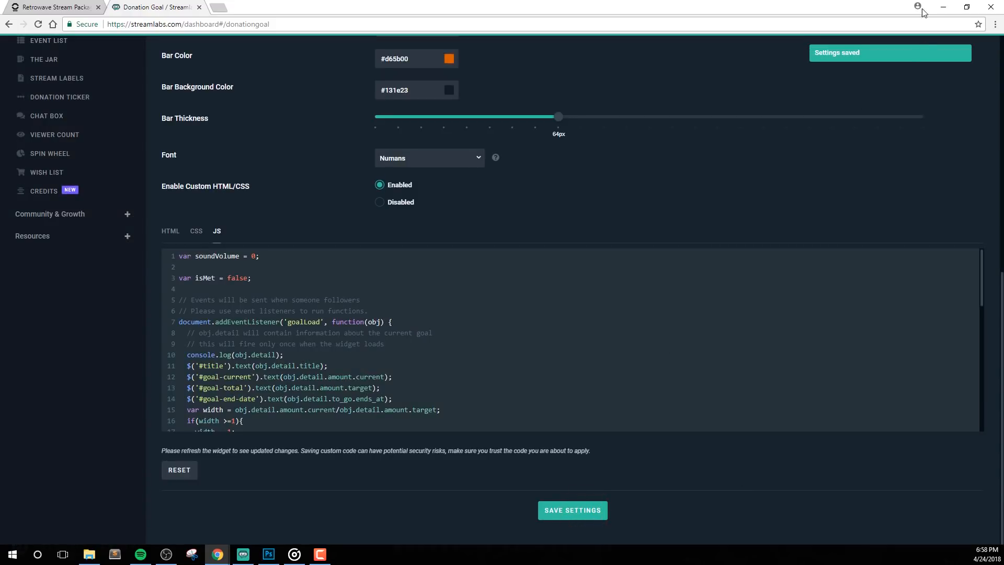
# Step: Clear the desktop by closing the 6-Widgets folder and minimizing the browser, OBS and remaining windows
pyautogui.click(942, 7)
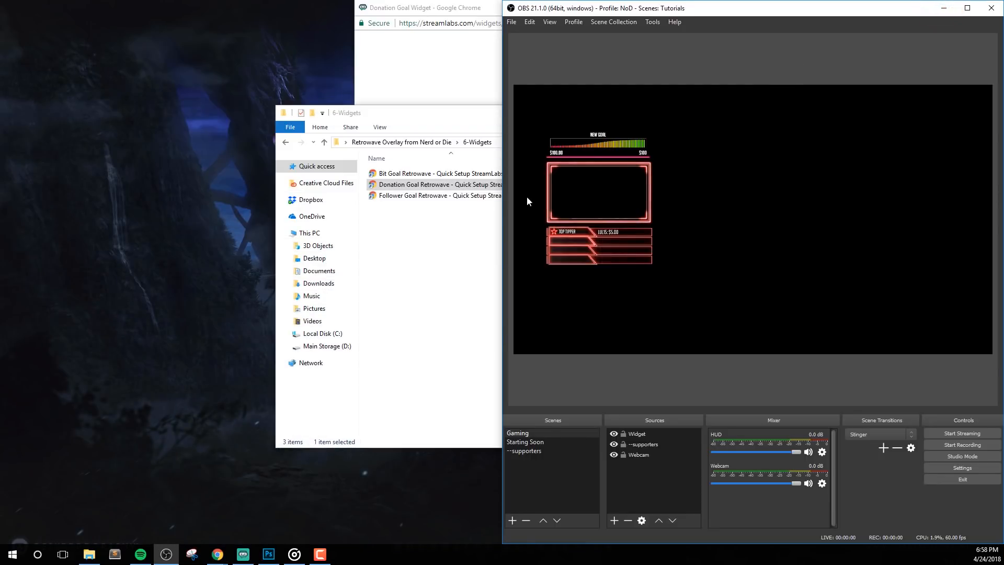
pyautogui.click(455, 271)
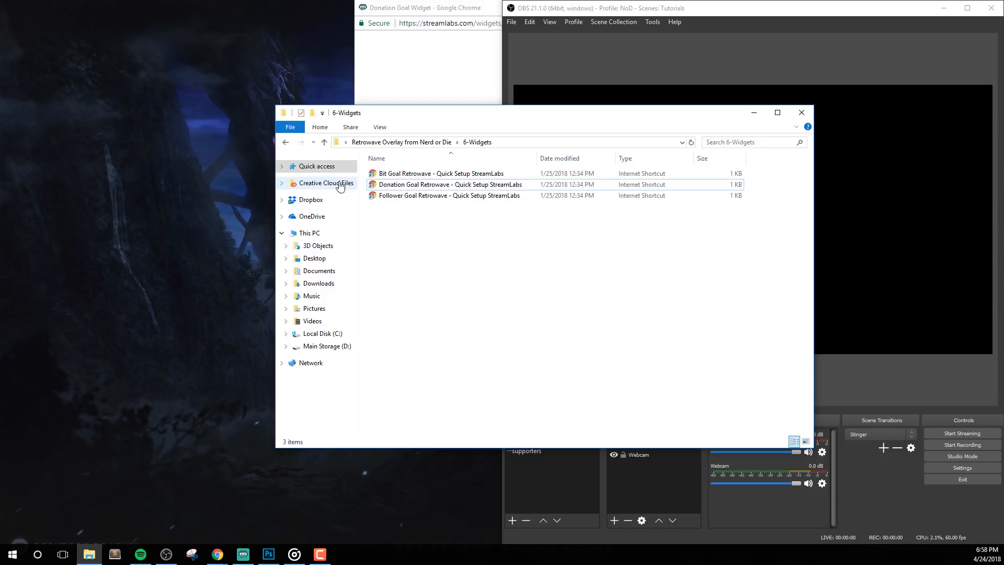
pyautogui.click(801, 112)
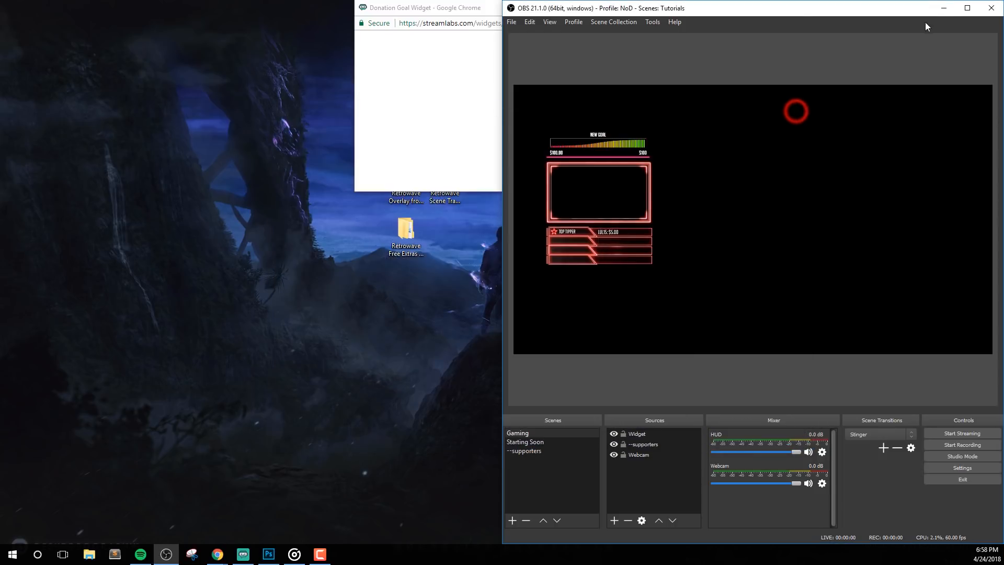
pyautogui.click(941, 8)
pyautogui.click(866, 8)
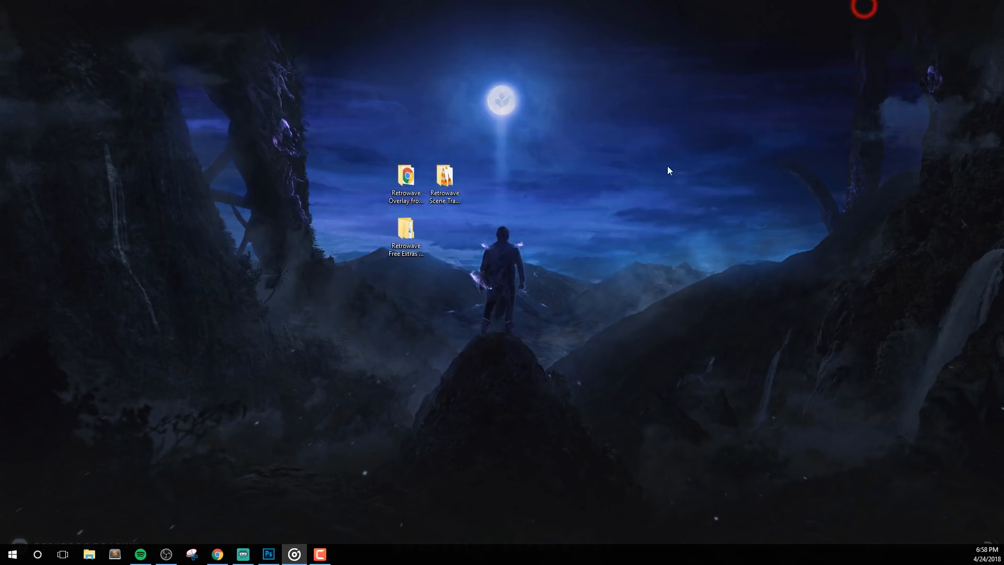
# Step: Open the Retrowave Chat Box folder inside the Retrowave Free Extras folder on the desktop
pyautogui.doubleClick(406, 226)
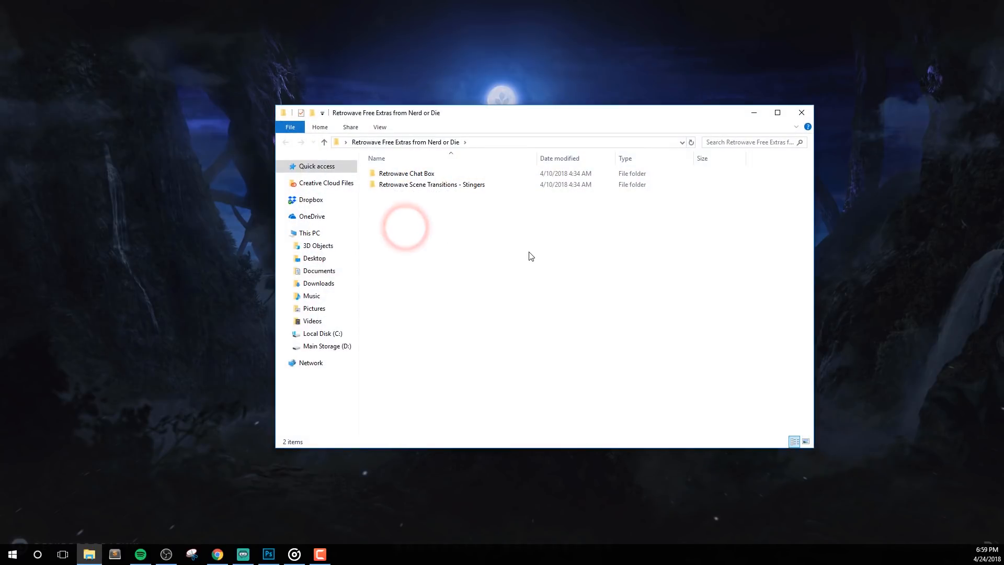
pyautogui.click(453, 233)
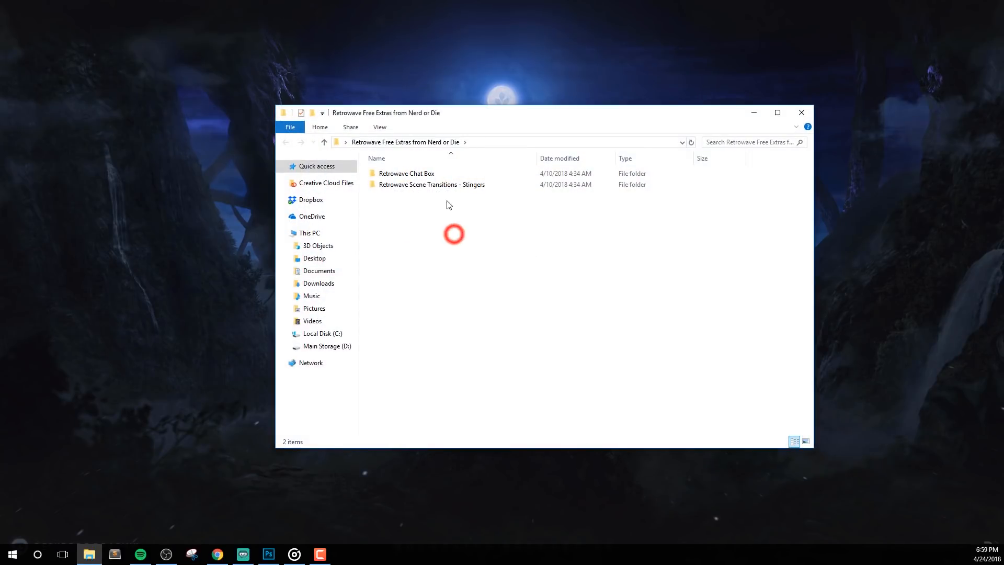
pyautogui.click(426, 175)
pyautogui.doubleClick(426, 175)
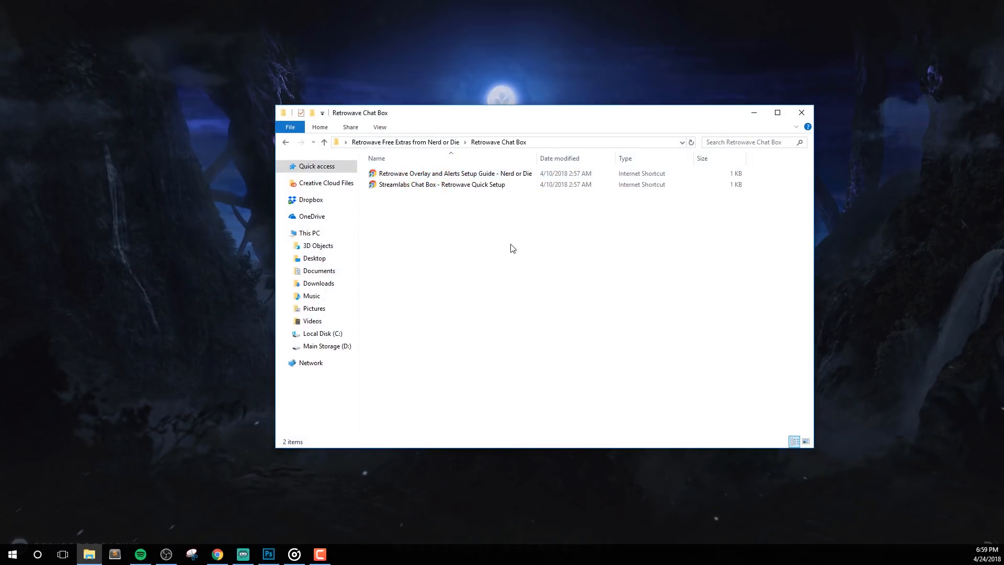
pyautogui.doubleClick(483, 186)
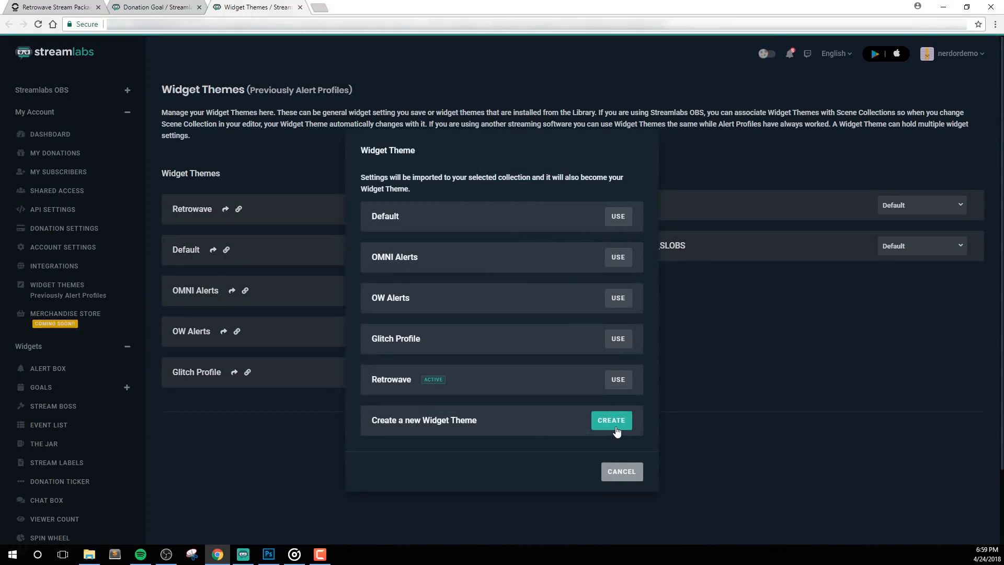
pyautogui.click(612, 421)
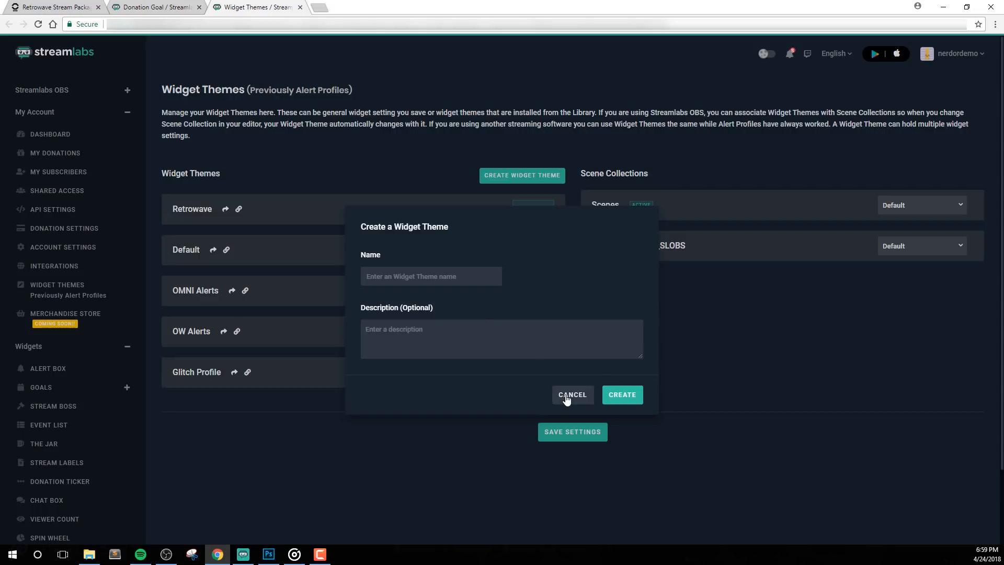
pyautogui.click(567, 395)
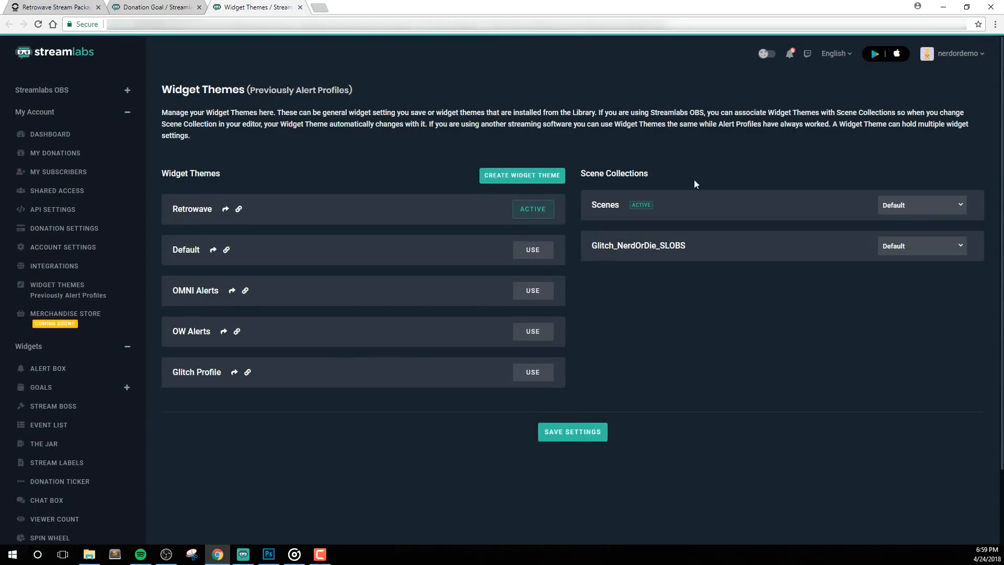
# Step: Launch the Streamlabs Chat Box - Retrowave Quick Setup shortcut and import its settings into the Retrowave widget theme
pyautogui.click(88, 554)
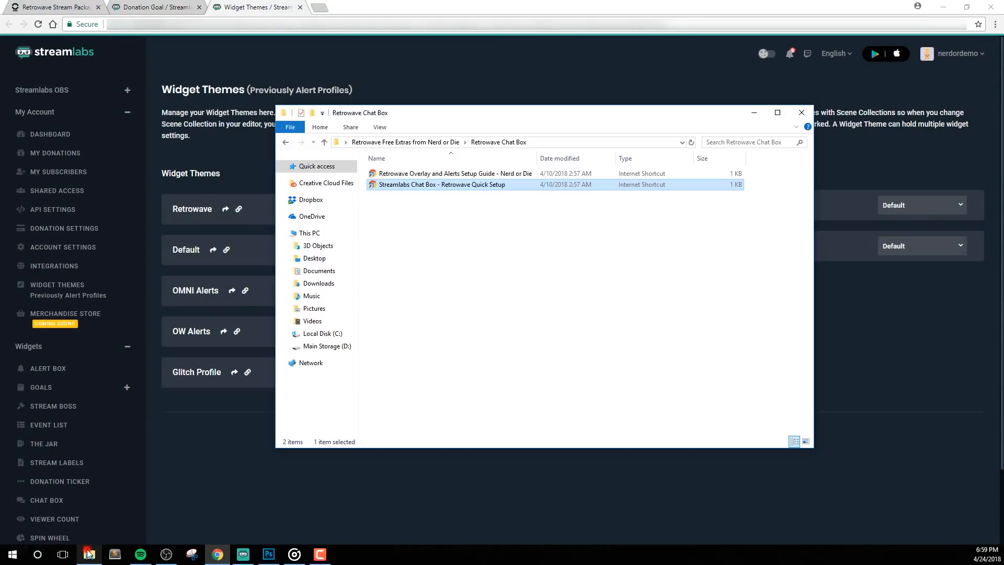
pyautogui.doubleClick(464, 186)
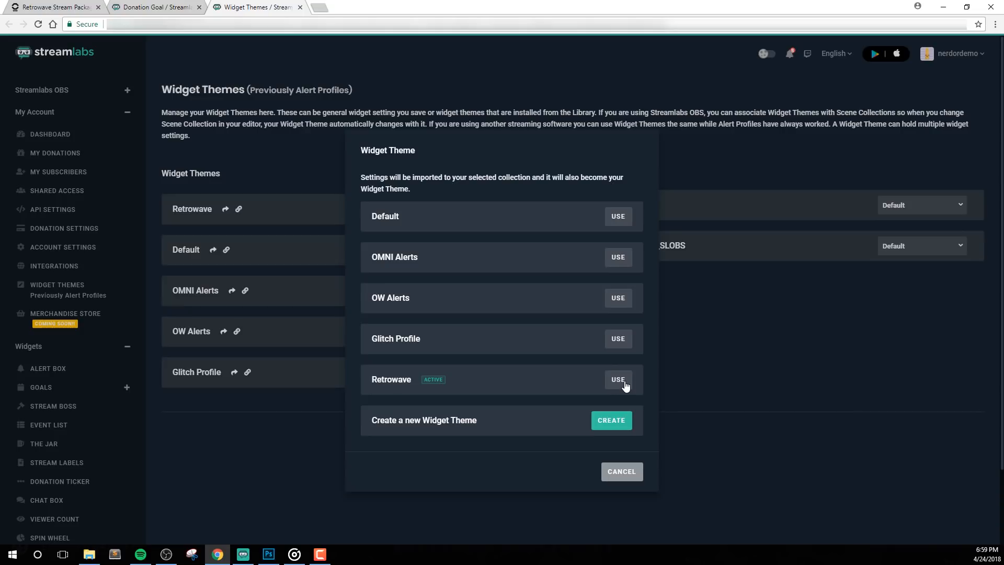
pyautogui.click(622, 382)
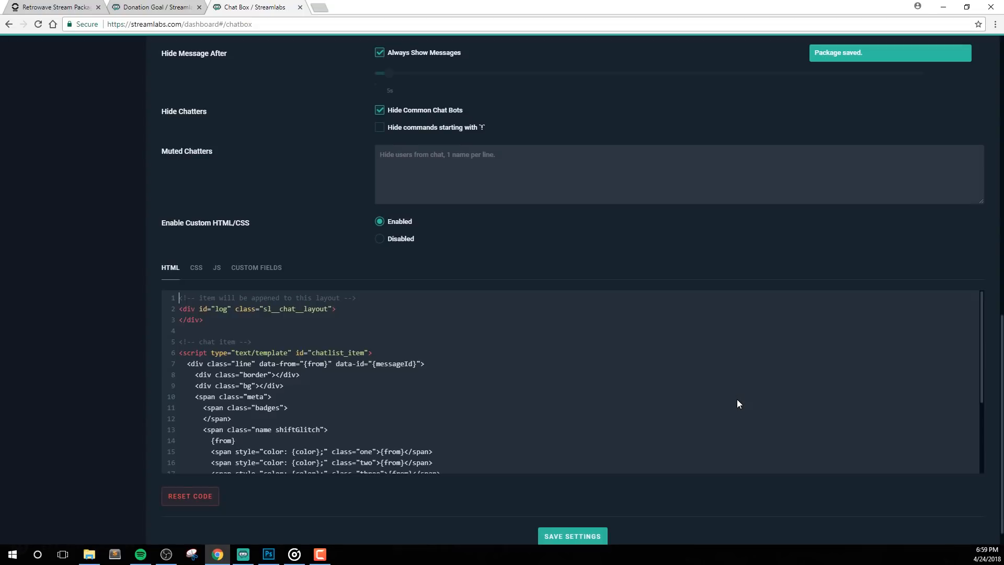
# Step: Review the Chat Box preview and its display options, and copy the widget URL
pyautogui.scroll(10, 261, 251)
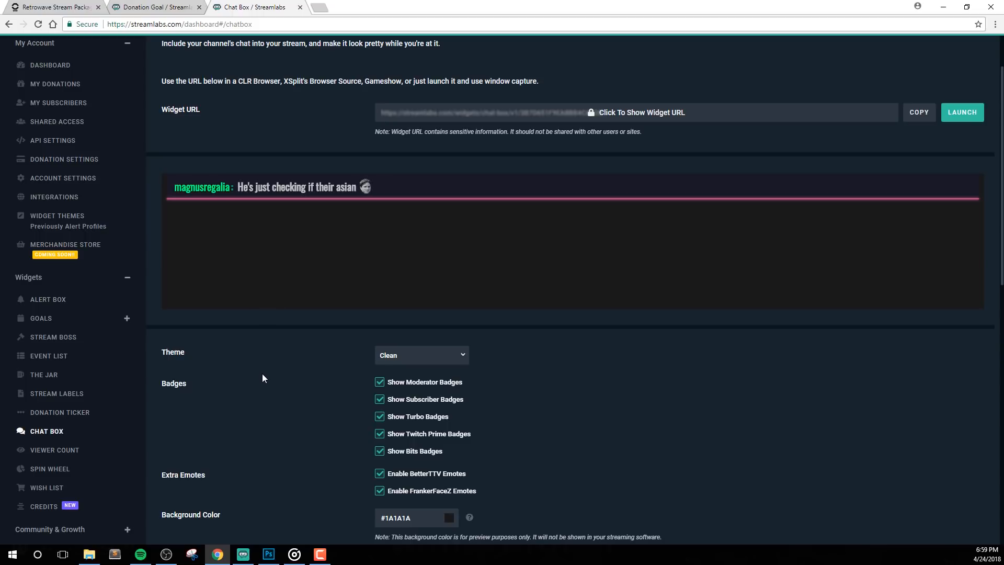
pyautogui.scroll(-2, 263, 378)
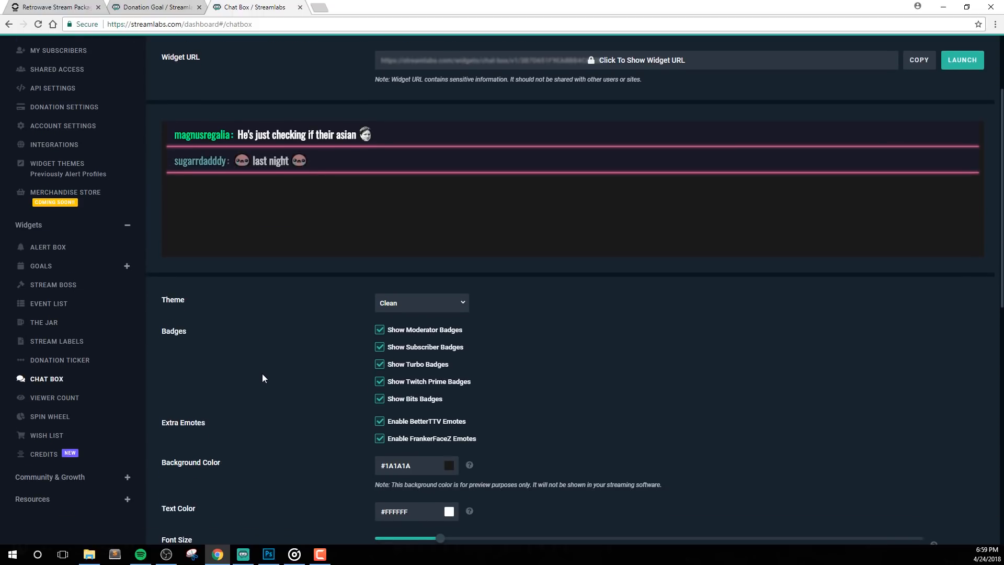
pyautogui.scroll(-2, 262, 373)
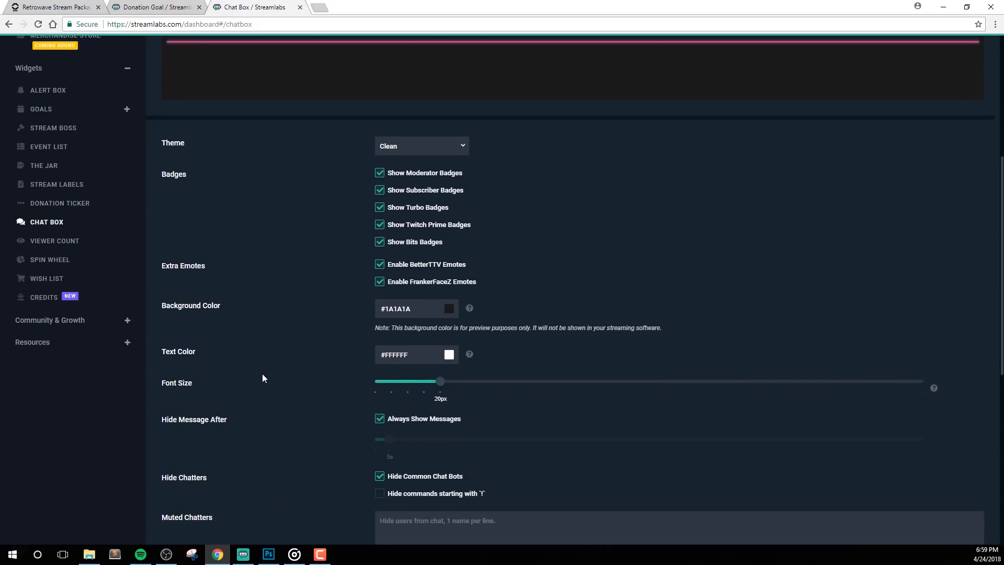
pyautogui.scroll(1, 262, 374)
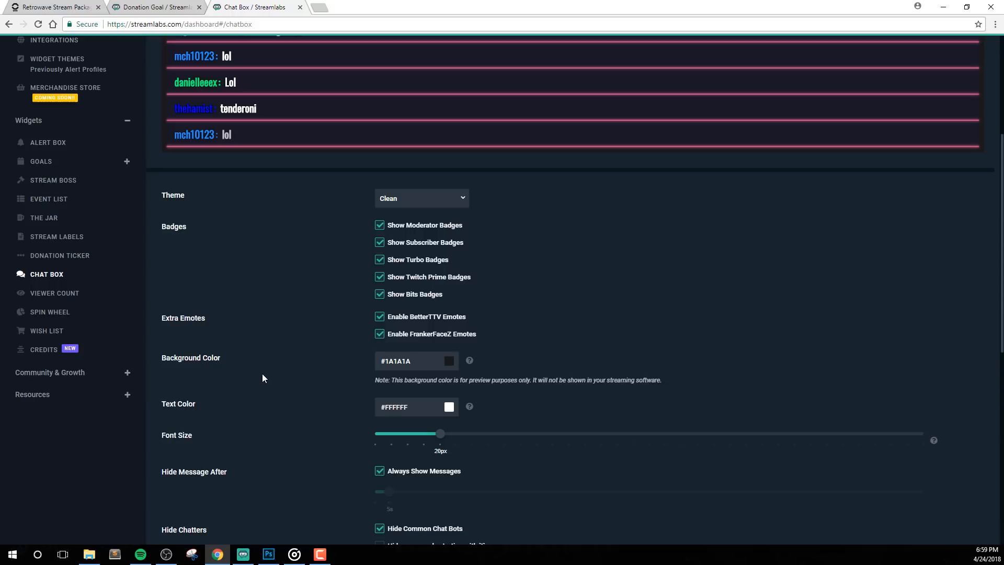
pyautogui.scroll(-1, 262, 376)
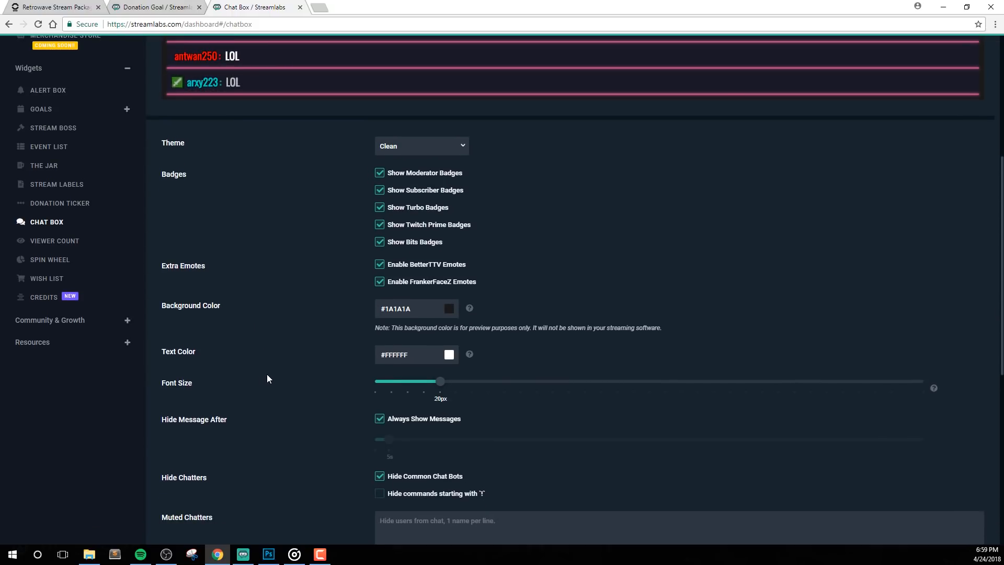
pyautogui.scroll(5, 657, 334)
pyautogui.click(916, 165)
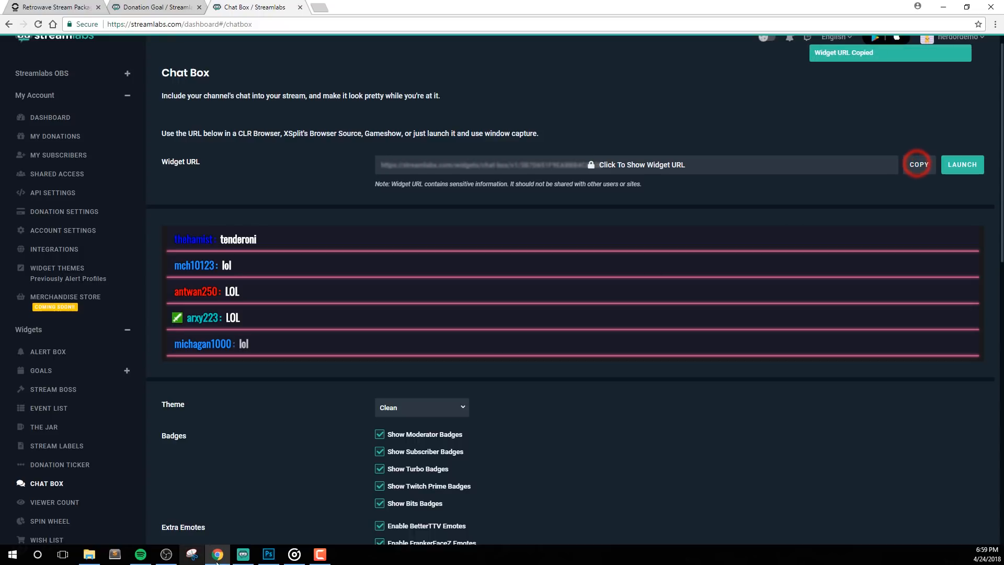
# Step: Switch to OBS and add a new browser source named Chat to the Gaming scene
pyautogui.click(166, 555)
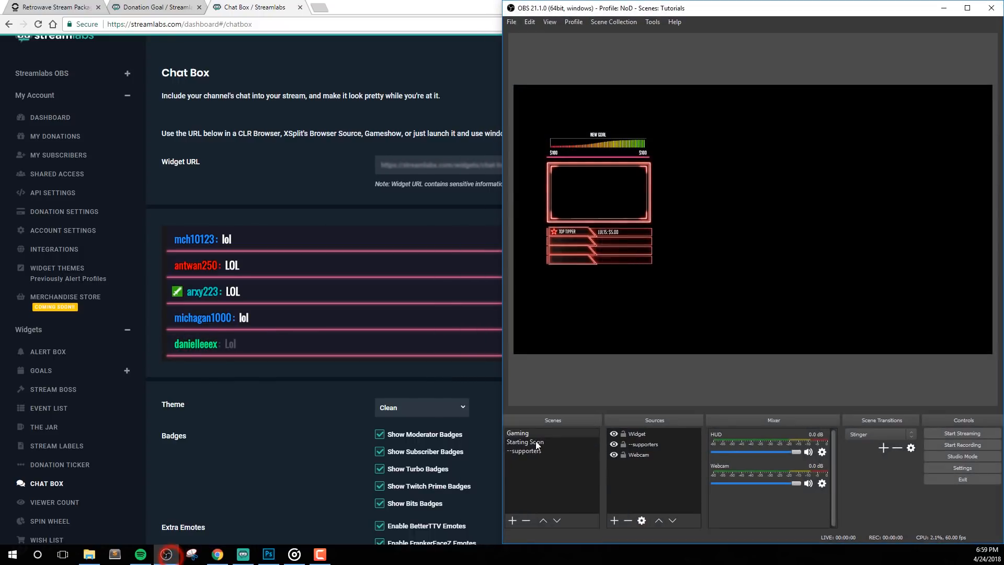
pyautogui.rightClick(630, 475)
pyautogui.click(662, 481)
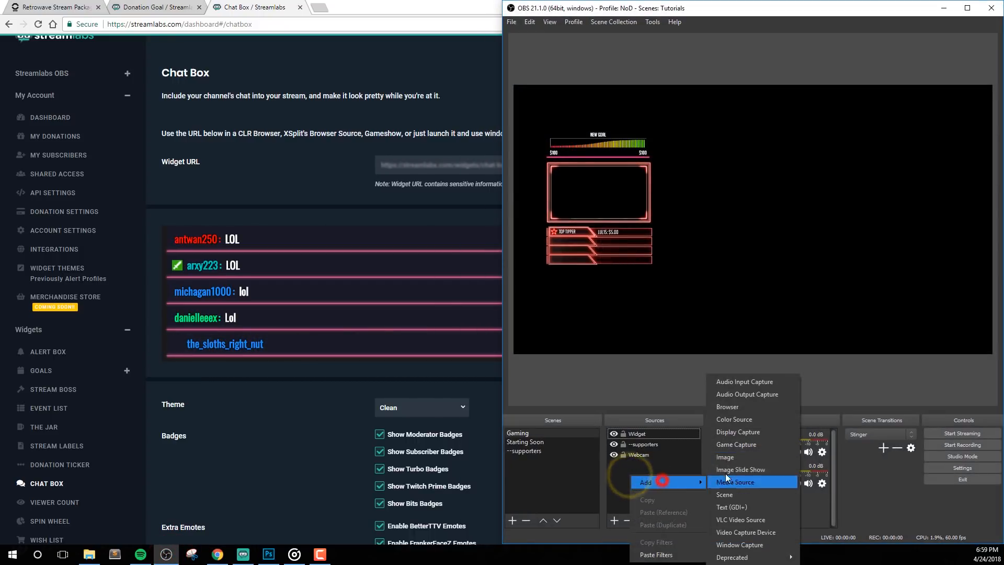
pyautogui.click(751, 405)
pyautogui.write('Chat')
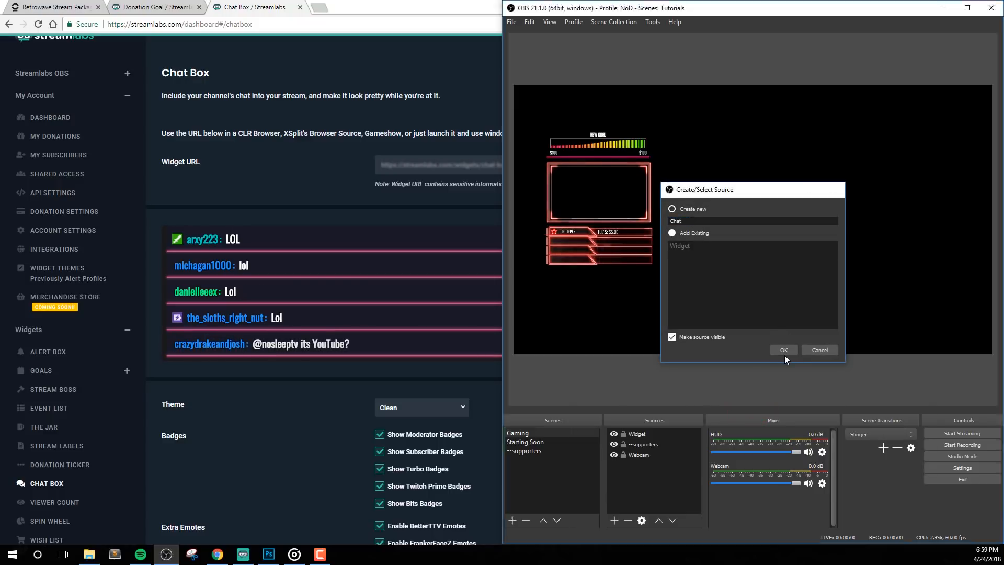
pyautogui.click(783, 349)
# Step: Paste the copied widget URL into the Chat source's properties and place the source beside the webcam frame in the empty canvas area
pyautogui.tripleClick(650, 311)
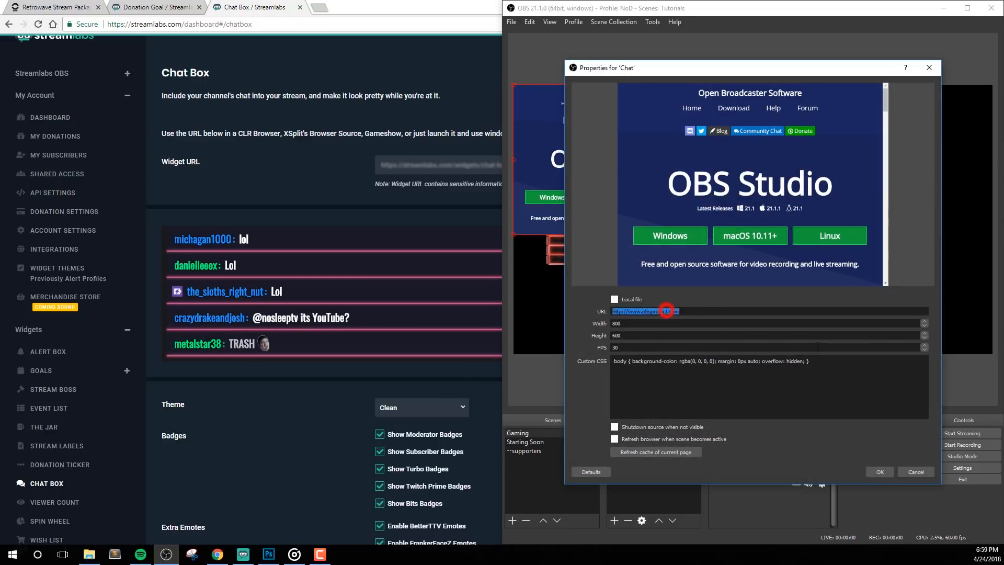
pyautogui.hotkey('ctrl', 'v')
pyautogui.click(880, 471)
pyautogui.moveTo(665, 202); pyautogui.dragTo(854, 259)
pyautogui.click(549, 476)
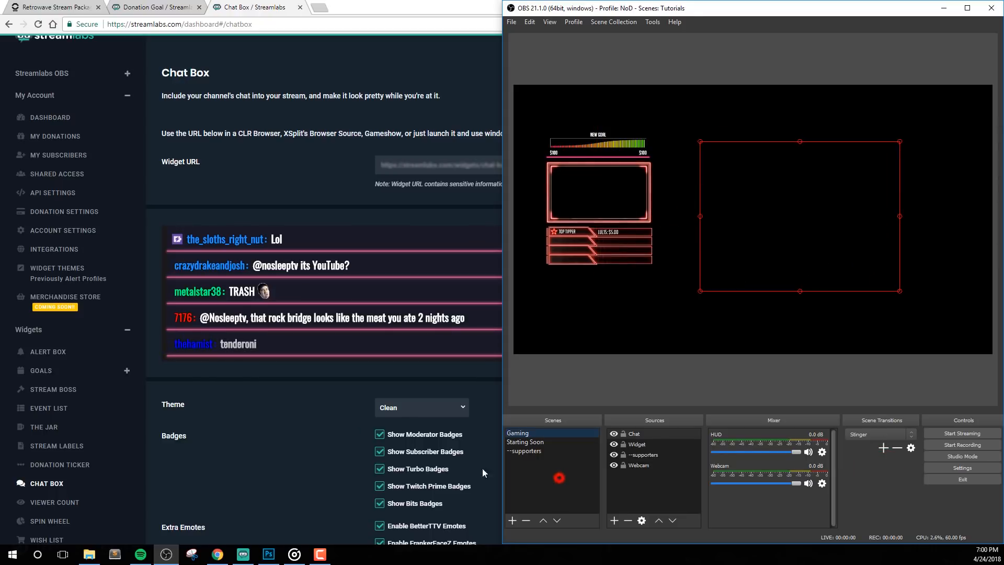
# Step: In the Streamlabs Chat Box settings, set the Hide Message After delay to 20 s, turning Always Show Messages off and back on
pyautogui.click(288, 456)
pyautogui.scroll(-5, 312, 452)
pyautogui.scroll(-3, 313, 453)
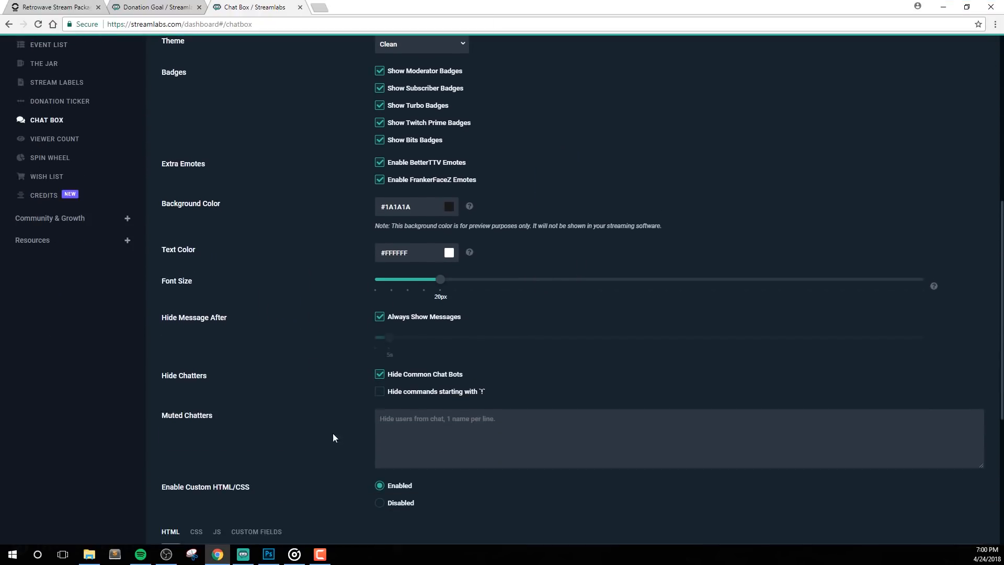
pyautogui.click(380, 316)
pyautogui.moveTo(388, 335); pyautogui.dragTo(431, 340)
pyautogui.click(379, 316)
# Step: Open the Chat Box custom fields, enlarge the page to 125%, and examine the alignment, font, scaling, border and background options
pyautogui.scroll(-2, 344, 327)
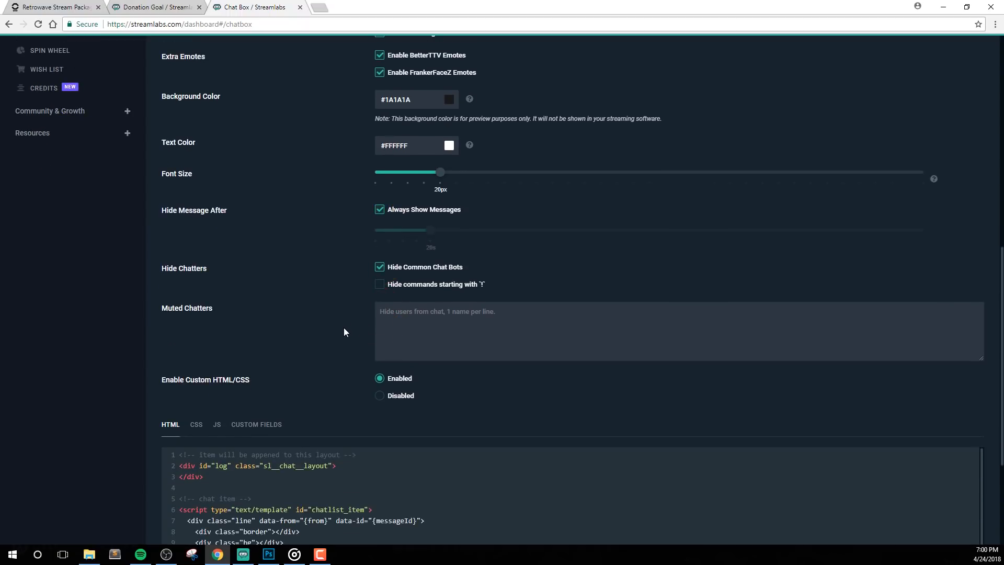
pyautogui.click(269, 424)
pyautogui.scroll(-3, 327, 363)
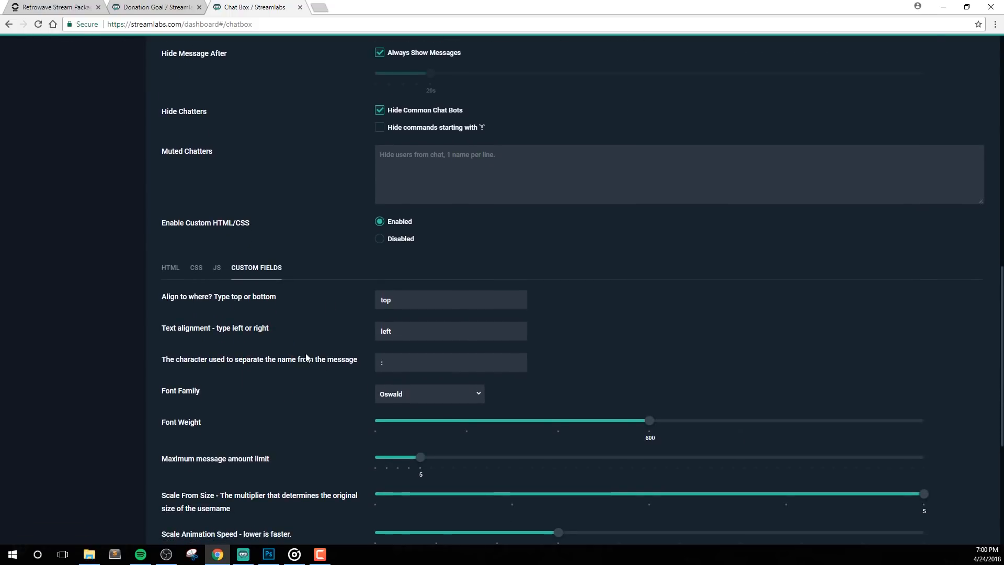
pyautogui.hotkey('ctrl', '+')
pyautogui.hotkey('ctrl', '+')
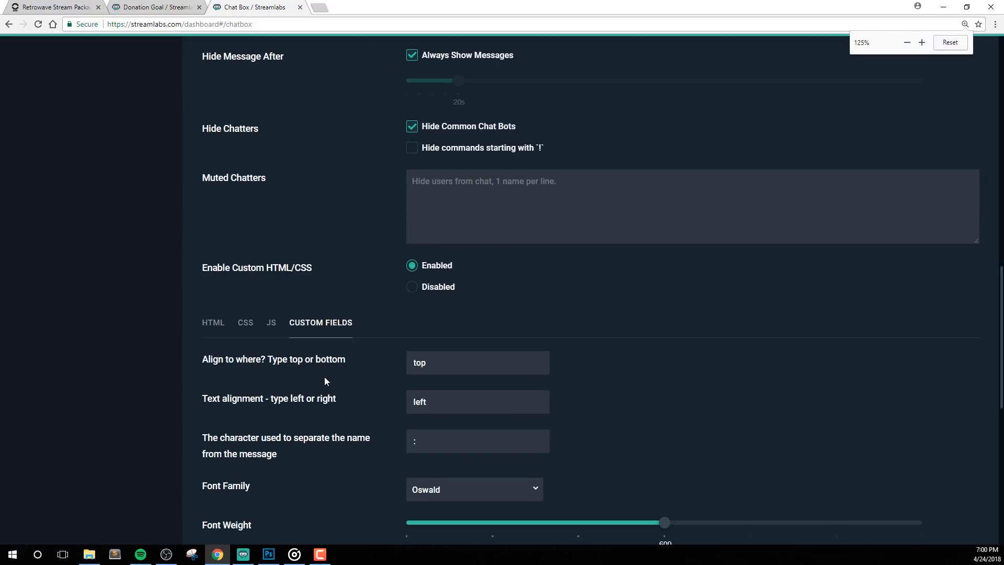
pyautogui.scroll(-3, 325, 377)
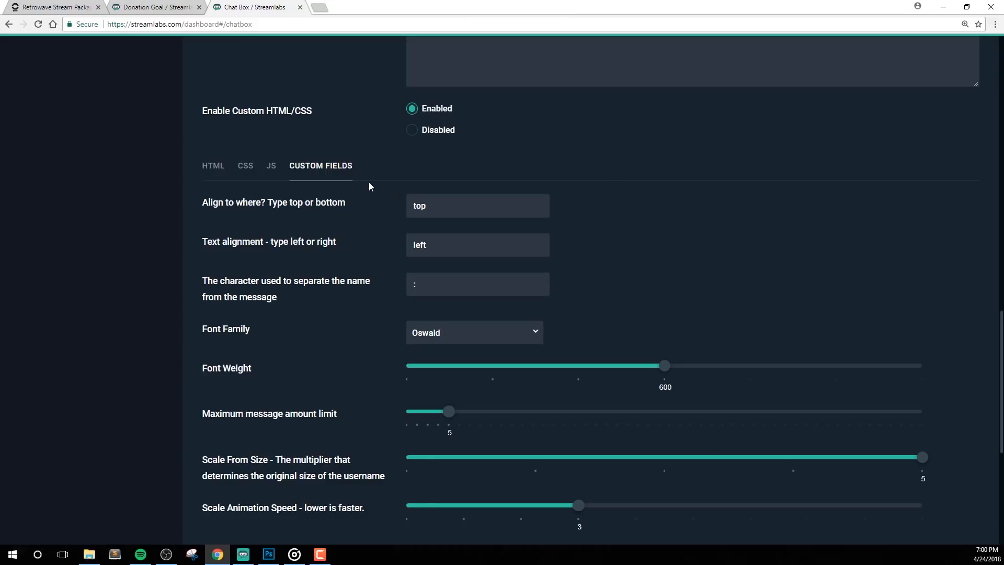
pyautogui.click(331, 171)
pyautogui.scroll(-3, 340, 293)
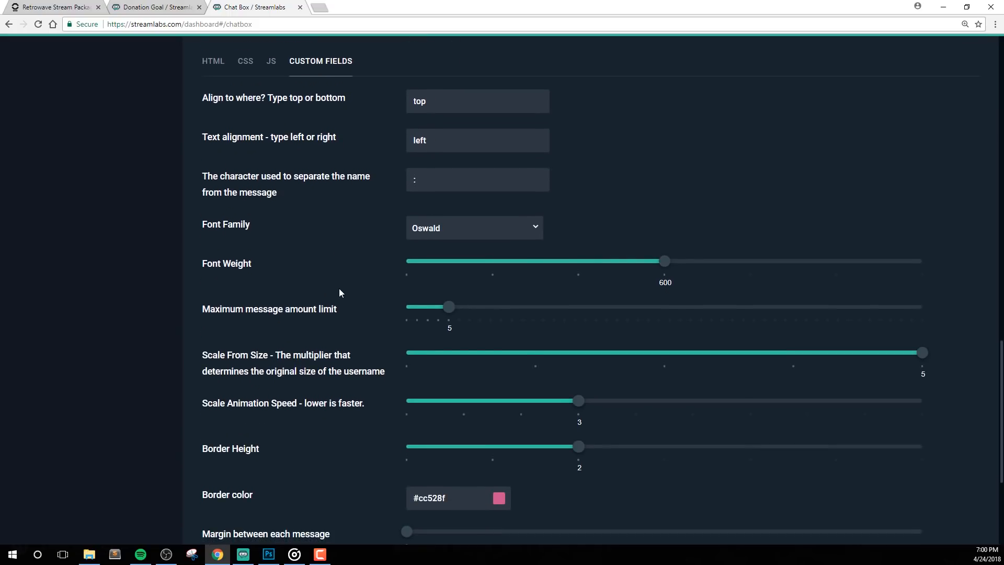
pyautogui.scroll(-3, 340, 292)
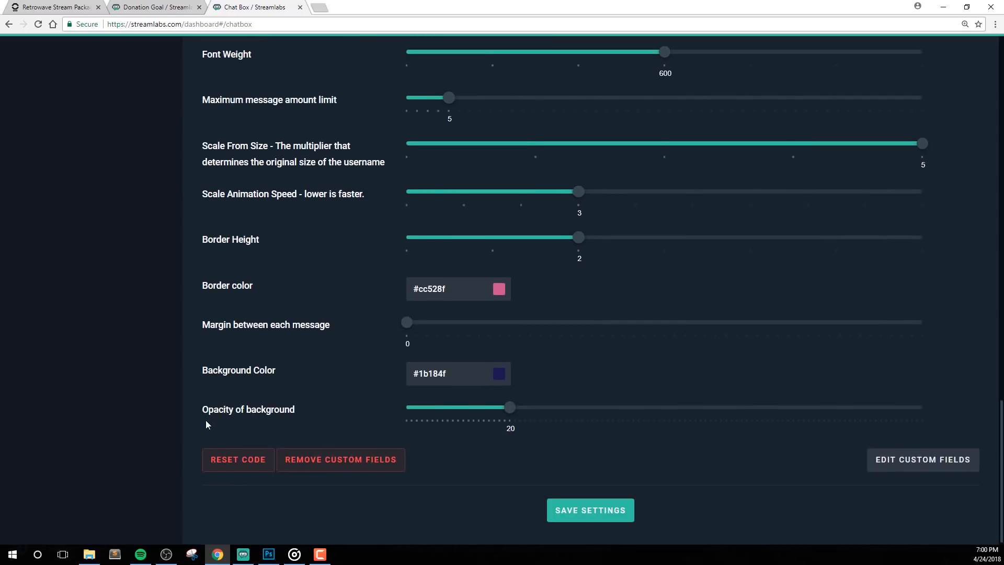
pyautogui.scroll(4, 369, 347)
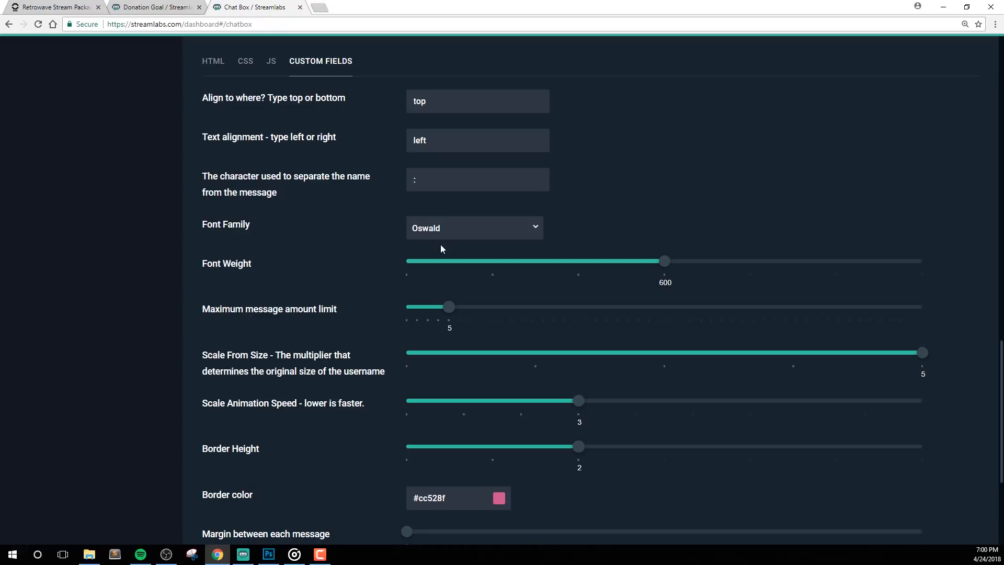
pyautogui.scroll(1, 440, 243)
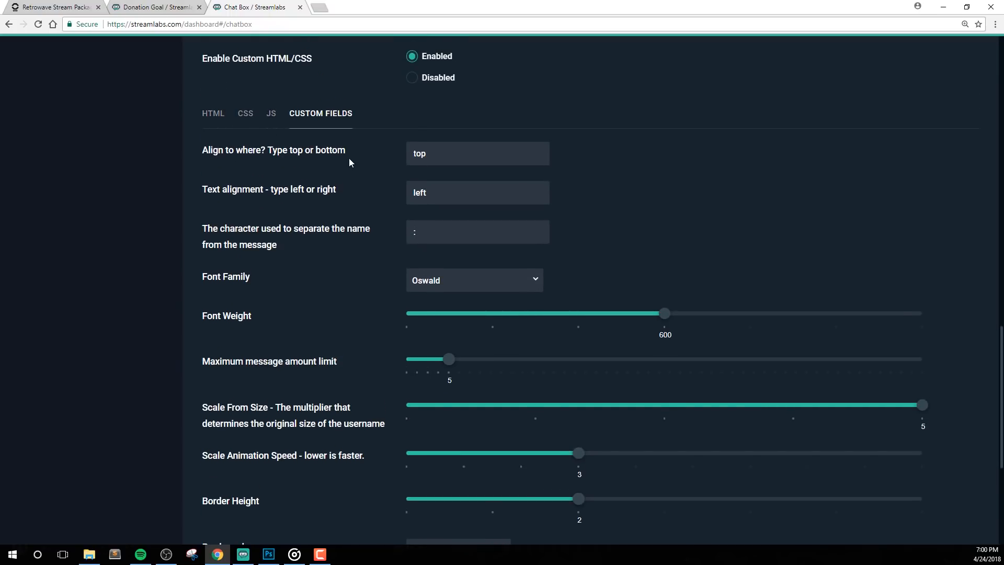
pyautogui.scroll(-1, 350, 158)
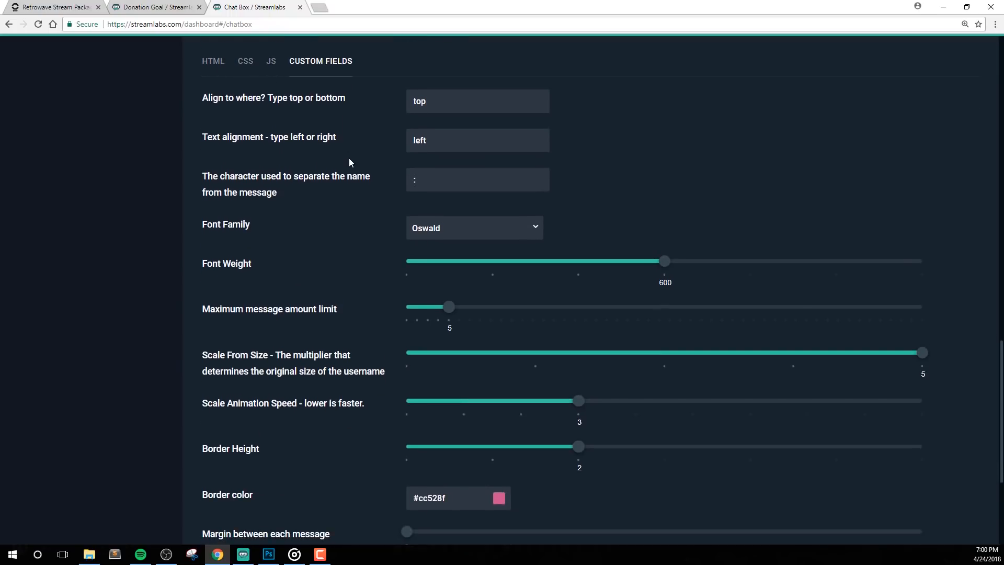
# Step: Try bottom as the chat's vertical alignment value, and set it back to top
pyautogui.doubleClick(461, 100)
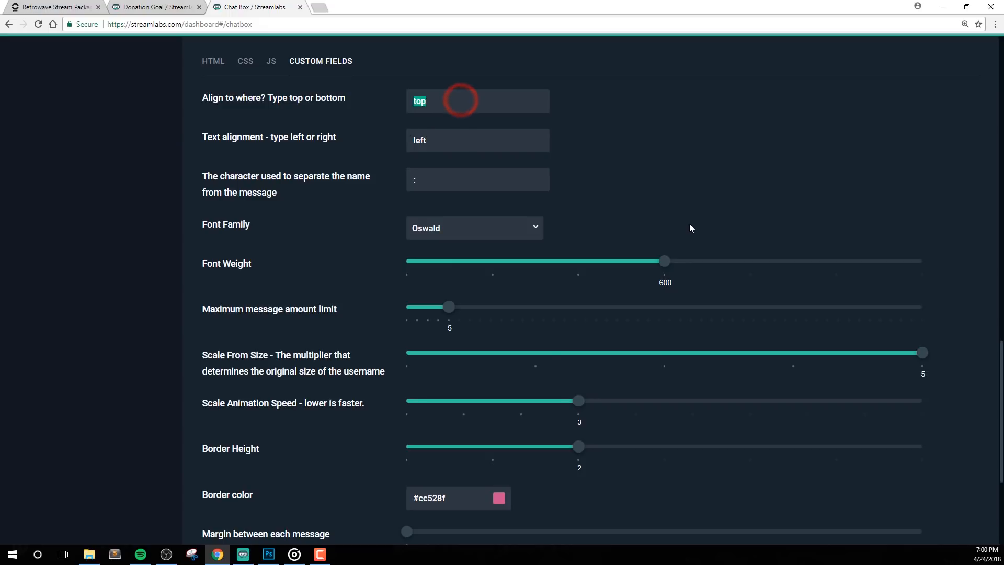
pyautogui.click(713, 184)
pyautogui.doubleClick(451, 102)
pyautogui.write('bottom')
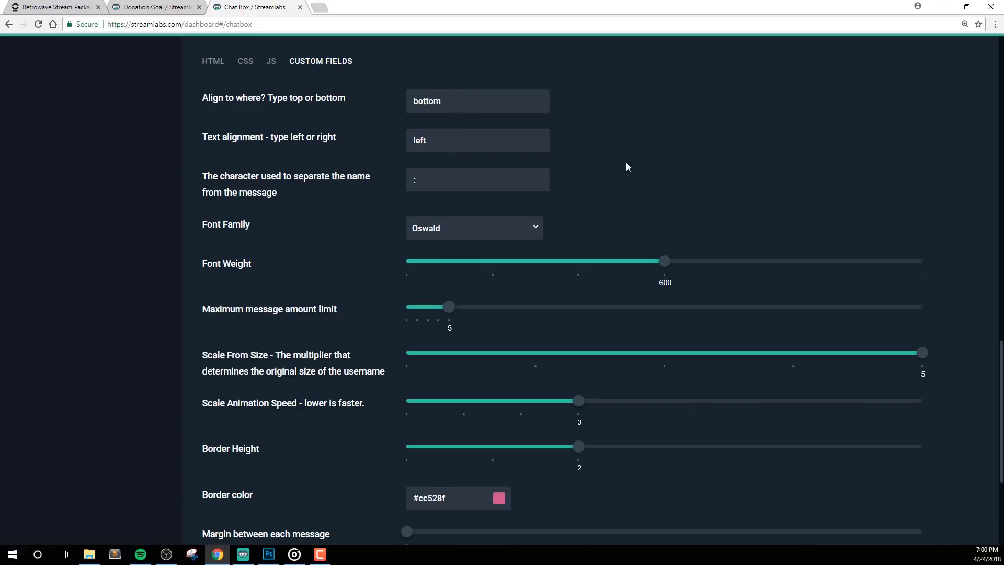
pyautogui.click(518, 147)
pyautogui.doubleClick(445, 101)
pyautogui.write('top')
# Step: Set the text alignment to right and the name separator to //, save the settings, and check the chat preview
pyautogui.doubleClick(431, 145)
pyautogui.write('right')
pyautogui.click(412, 183)
pyautogui.scroll(15, 775, 261)
pyautogui.scroll(3, 657, 294)
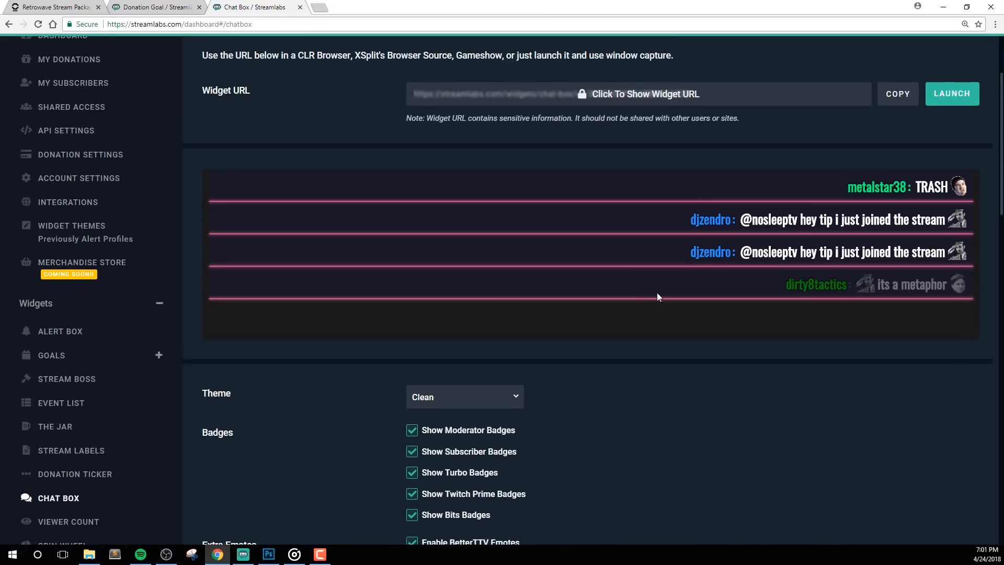
pyautogui.scroll(-11, 732, 314)
pyautogui.scroll(-10, 732, 323)
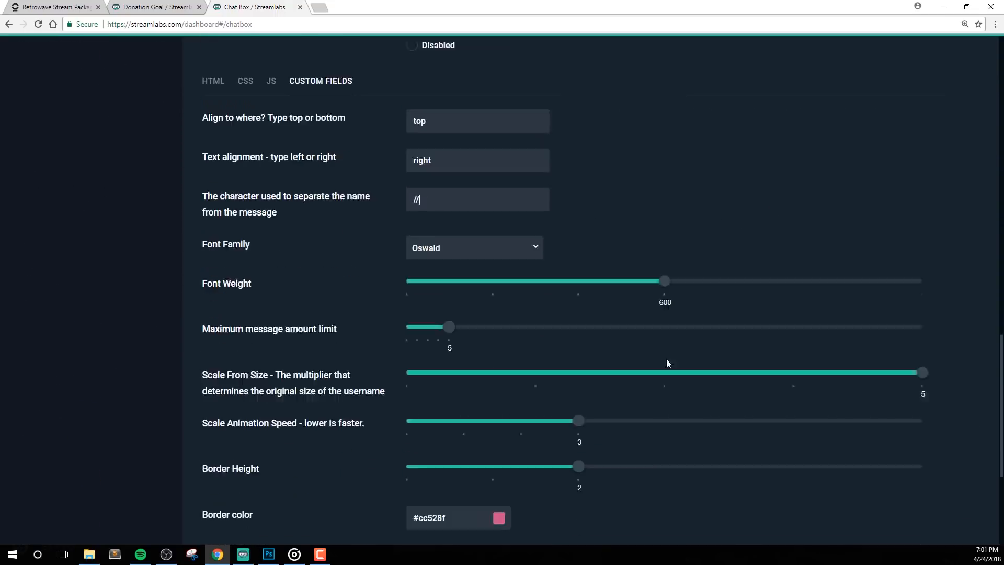
pyautogui.click(574, 499)
pyautogui.scroll(15, 805, 377)
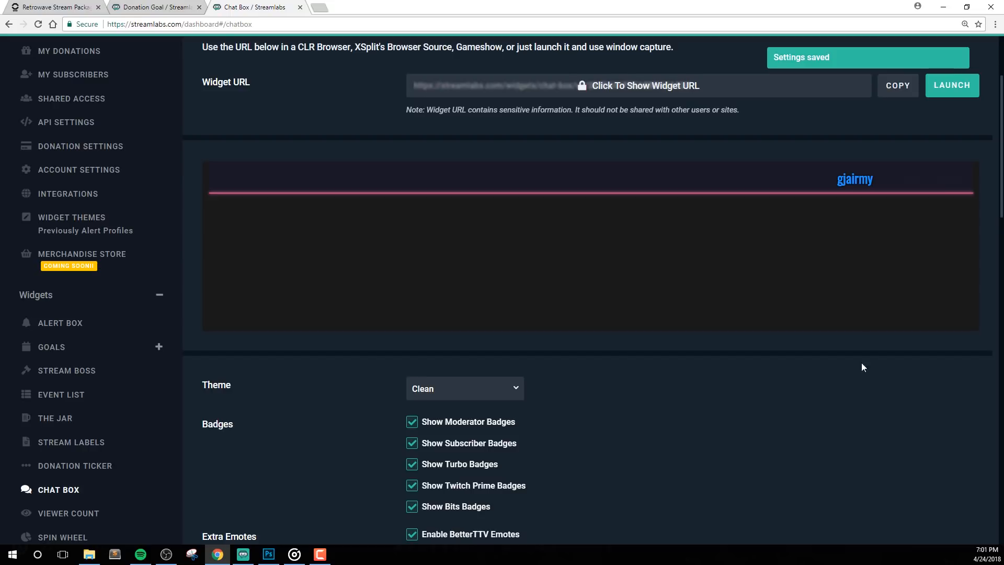
# Step: Keep Oswald as the chat font family, try a font weight of 700, and return the weight to 600
pyautogui.scroll(-5, 733, 366)
pyautogui.scroll(-12, 717, 419)
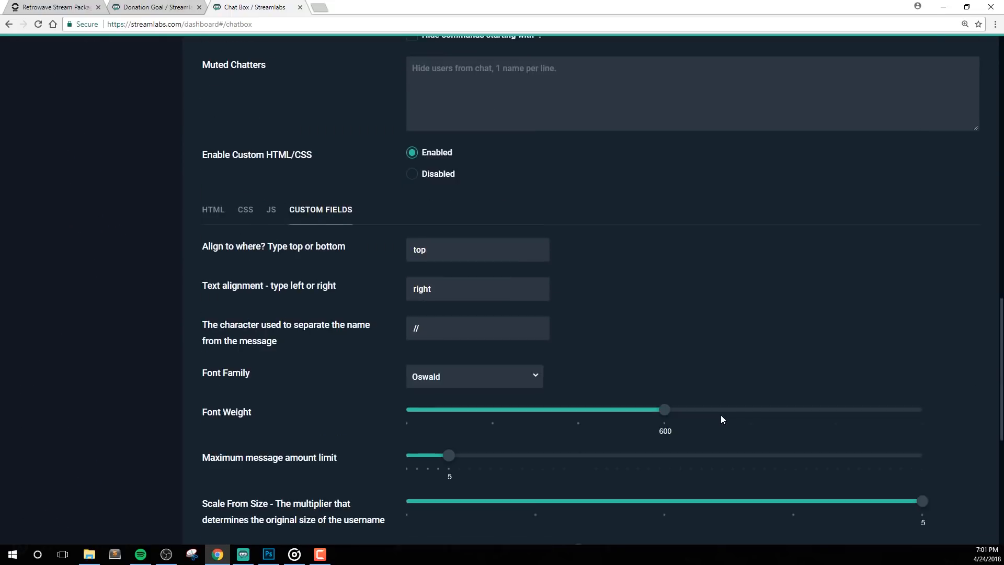
pyautogui.click(474, 224)
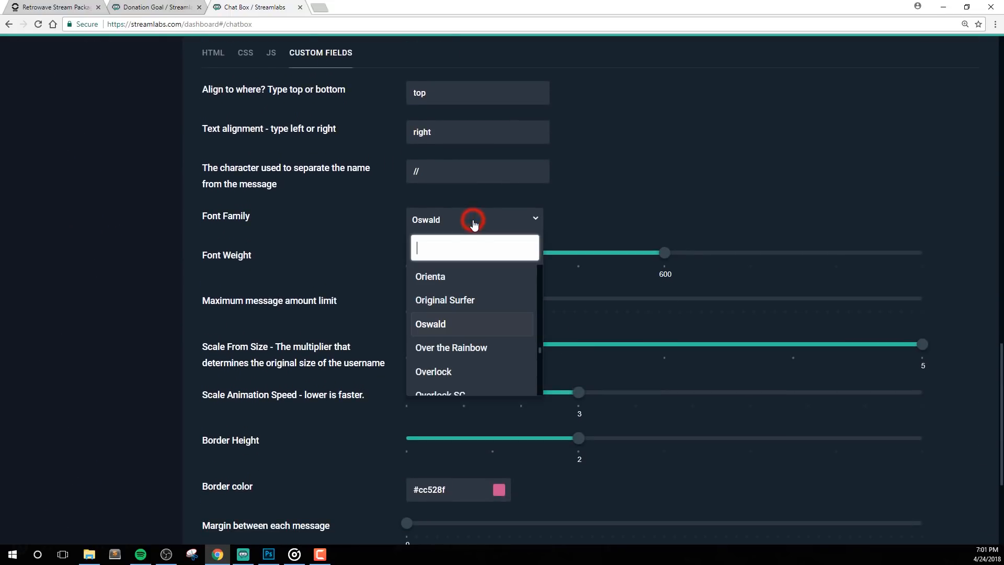
pyautogui.click(456, 325)
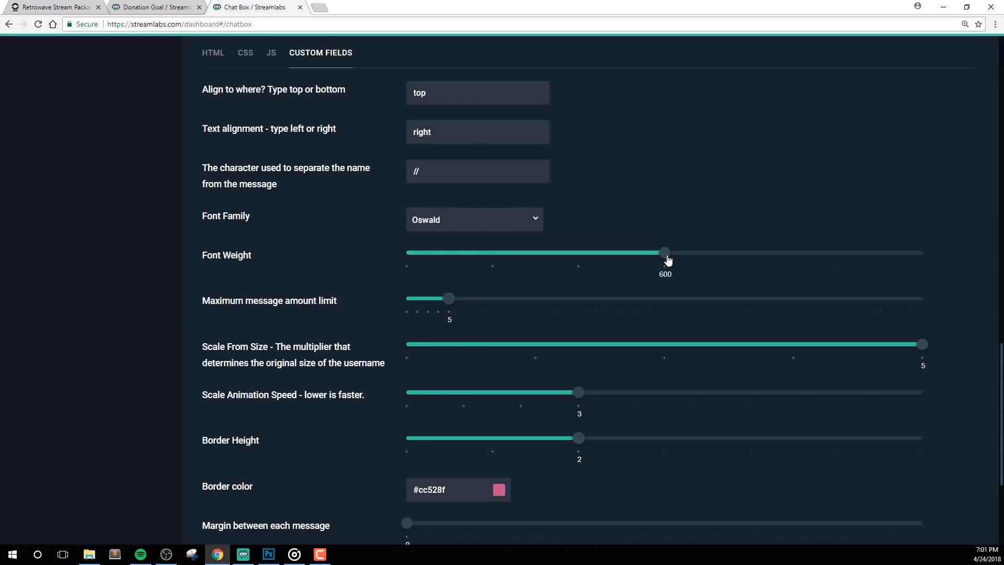
pyautogui.moveTo(667, 259); pyautogui.dragTo(711, 265)
pyautogui.scroll(-1, 594, 241)
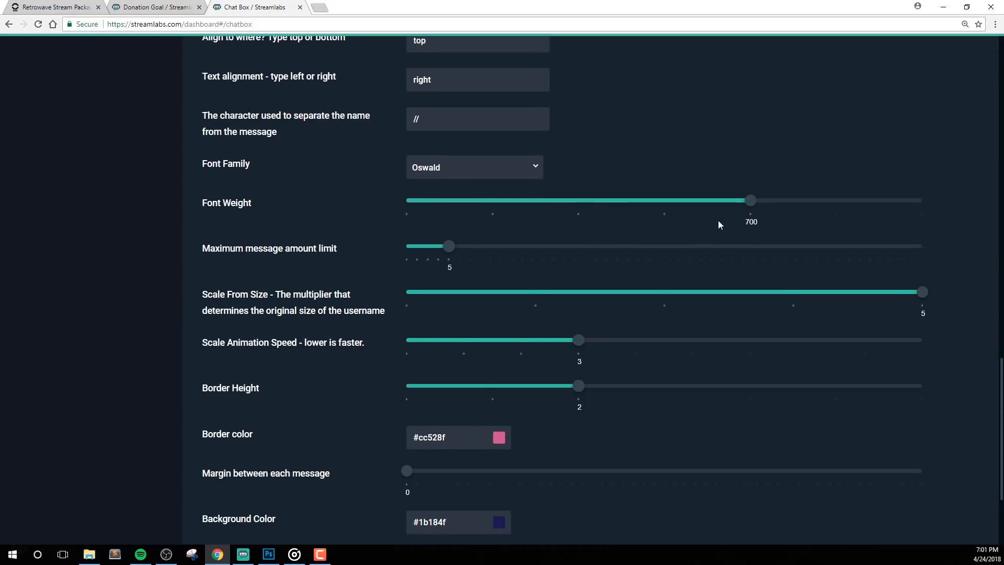
pyautogui.moveTo(748, 202); pyautogui.dragTo(683, 207)
# Step: Set the maximum message amount limit to 50 and examine the username scaling animation in the chat preview
pyautogui.scroll(-2, 383, 265)
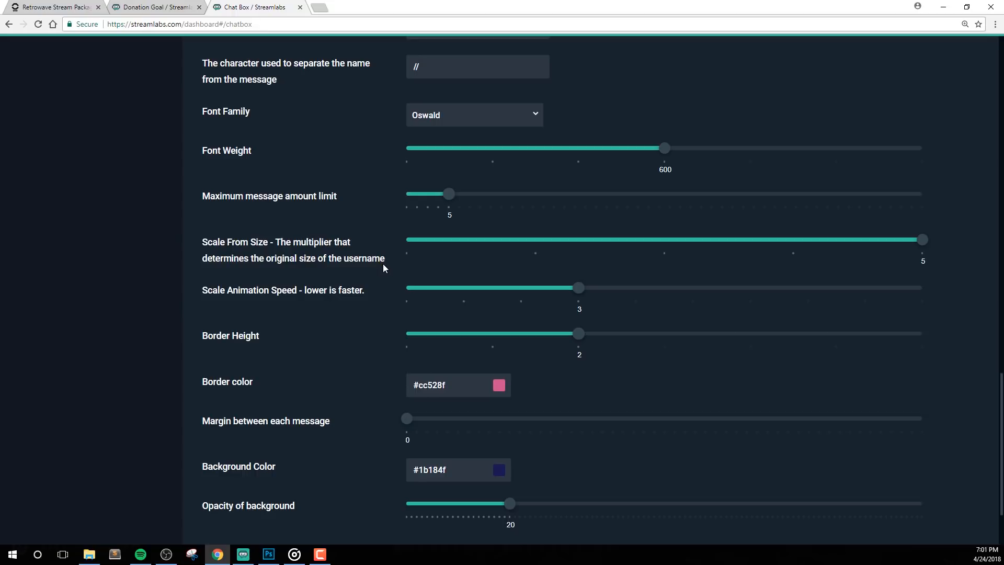
pyautogui.moveTo(449, 146); pyautogui.dragTo(921, 181)
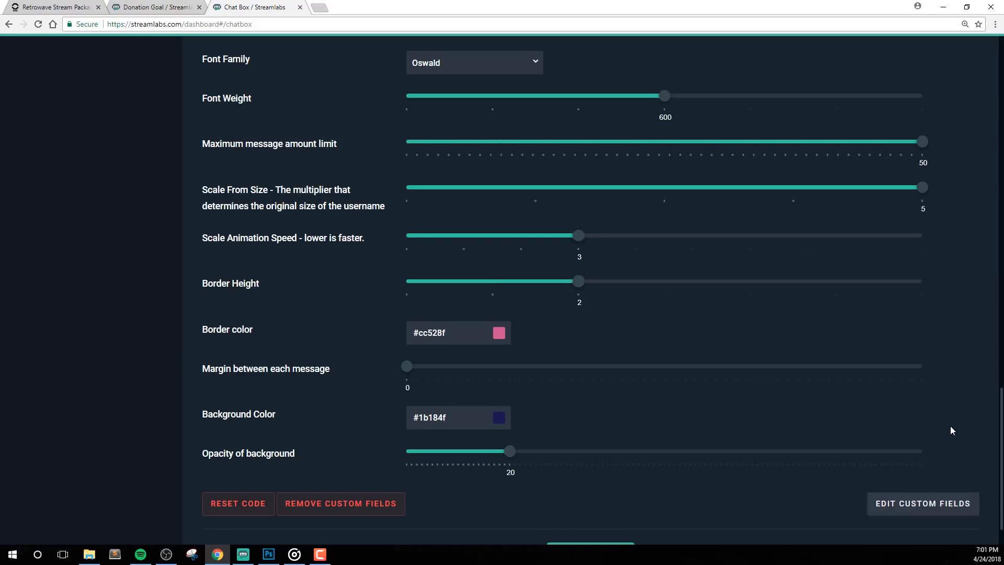
pyautogui.scroll(2, 950, 429)
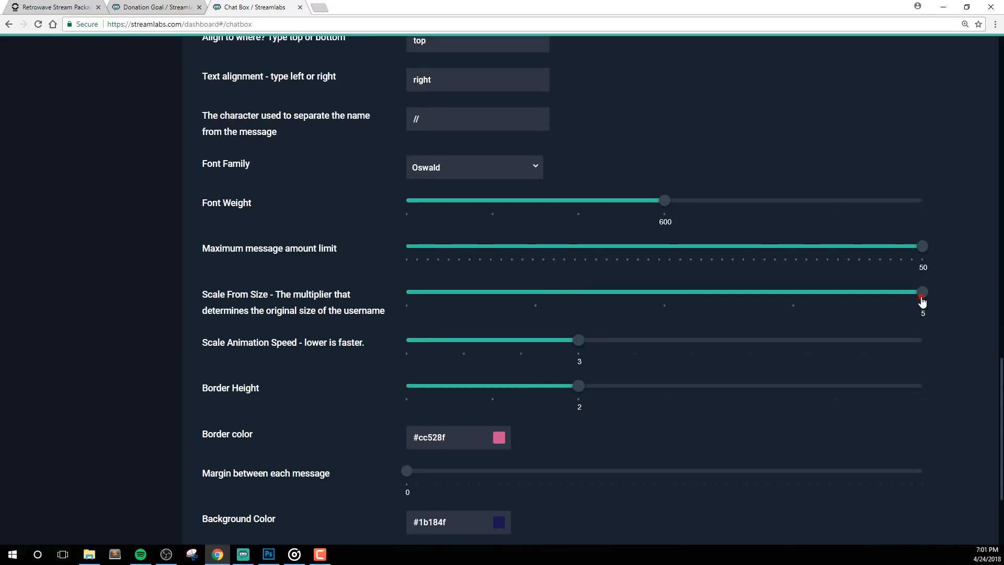
pyautogui.click(921, 294)
pyautogui.scroll(10, 955, 362)
pyautogui.scroll(7, 949, 378)
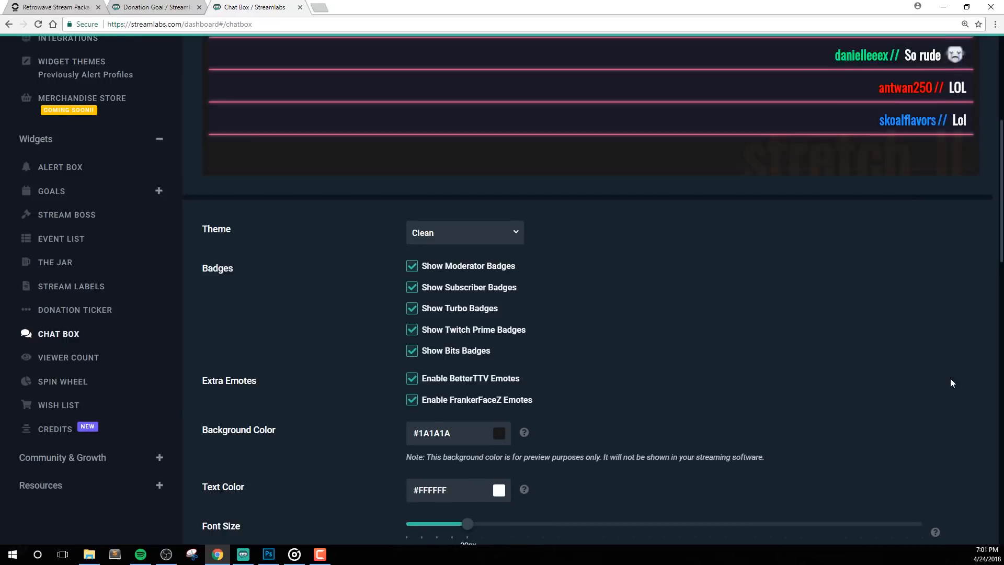
pyautogui.scroll(-2, 949, 378)
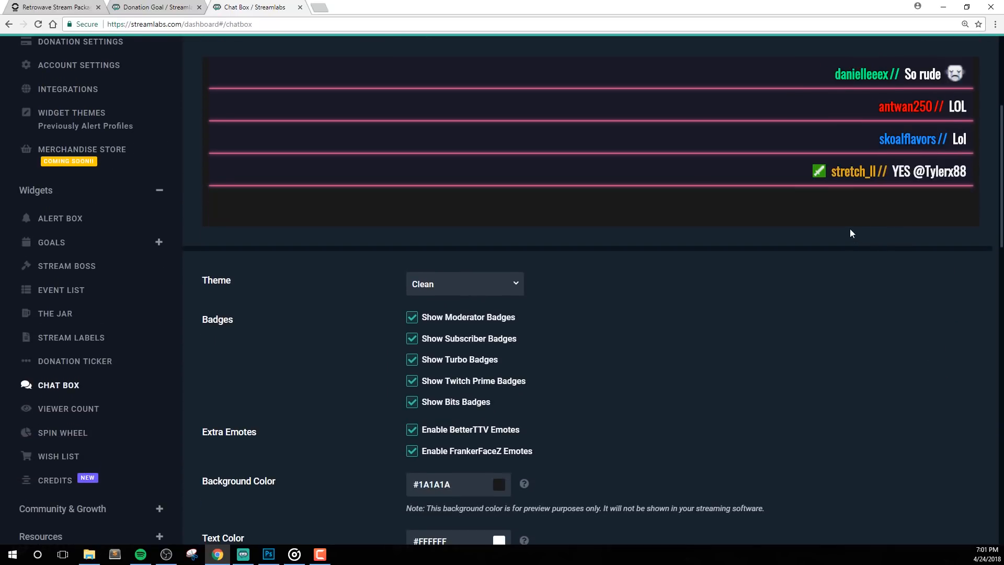
# Step: Set Scale From Size to 1, save the settings, and check the username animation in the chat preview
pyautogui.scroll(-20, 911, 367)
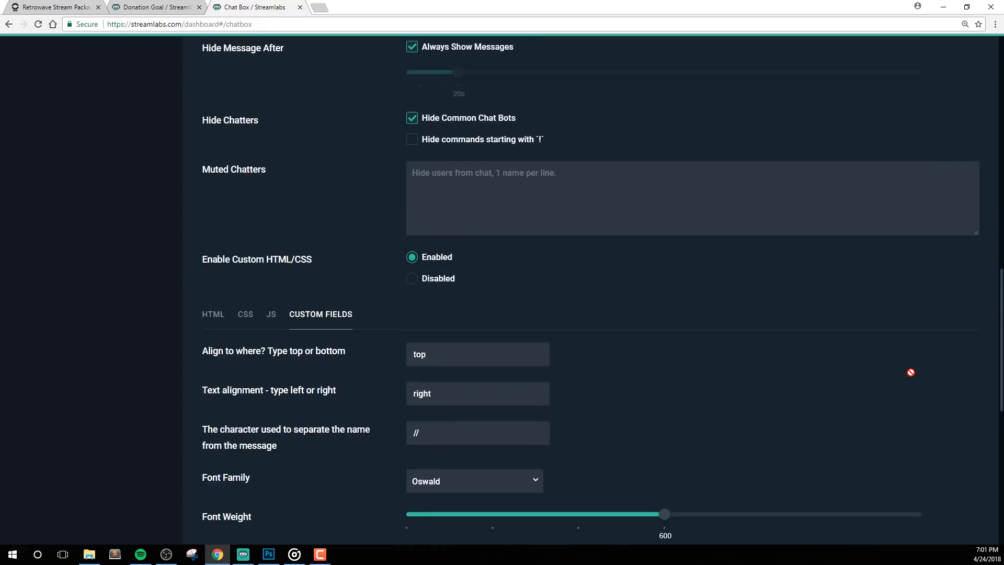
pyautogui.moveTo(923, 144); pyautogui.dragTo(407, 135)
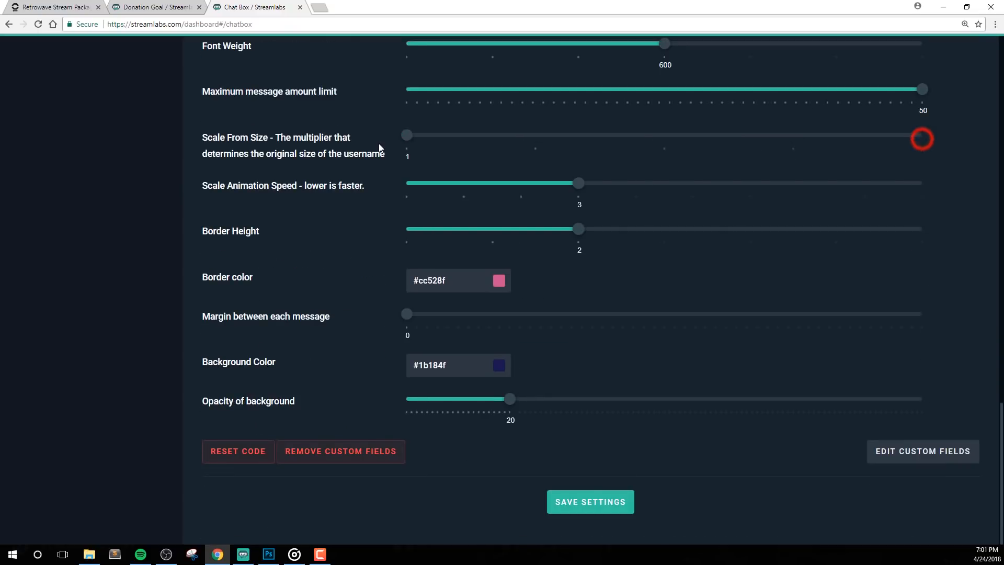
pyautogui.click(600, 502)
pyautogui.scroll(20, 914, 386)
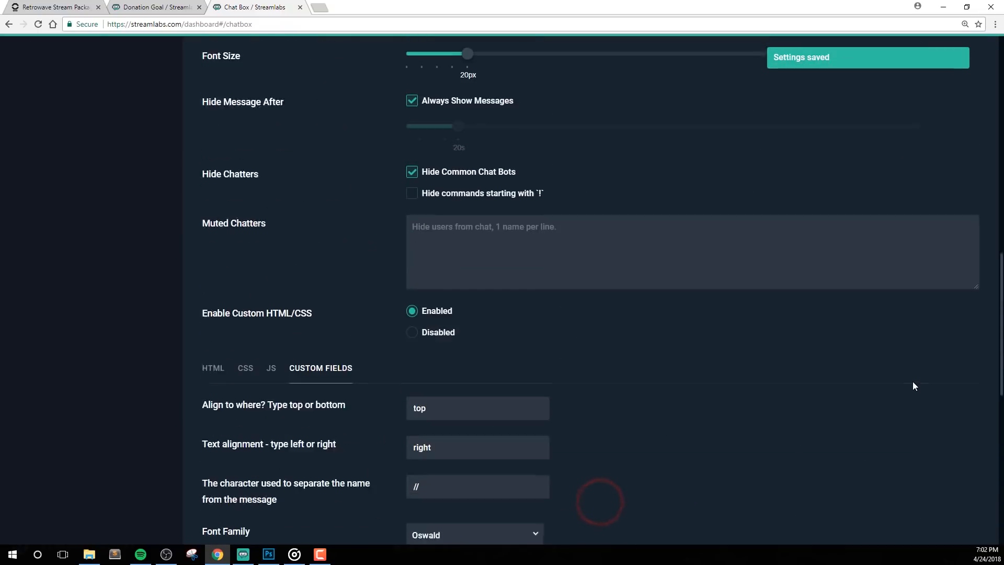
pyautogui.scroll(2, 912, 387)
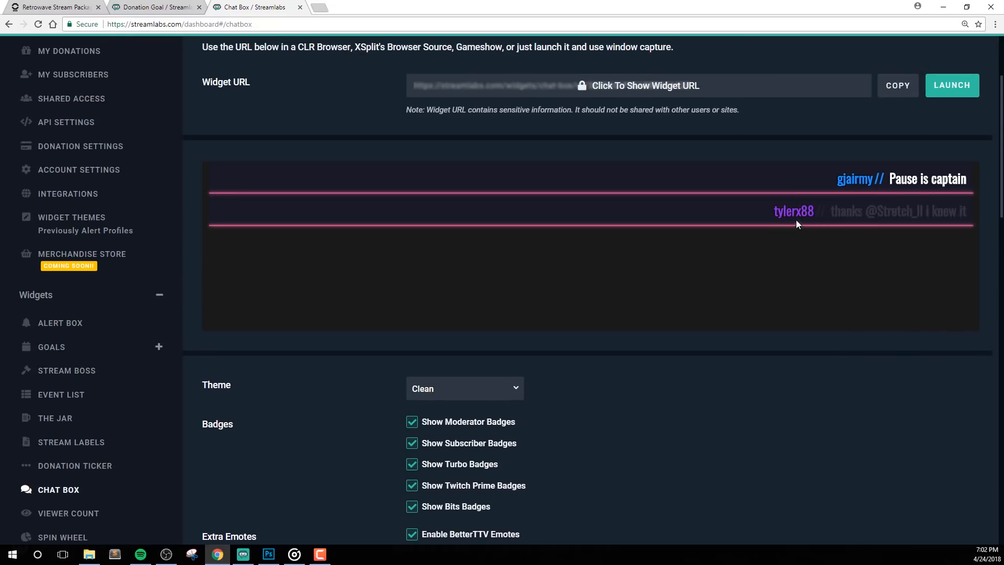
# Step: Set Scale From Size back to 5 and the Scale Animation Speed to 7
pyautogui.scroll(-1, 808, 461)
pyautogui.scroll(-20, 868, 384)
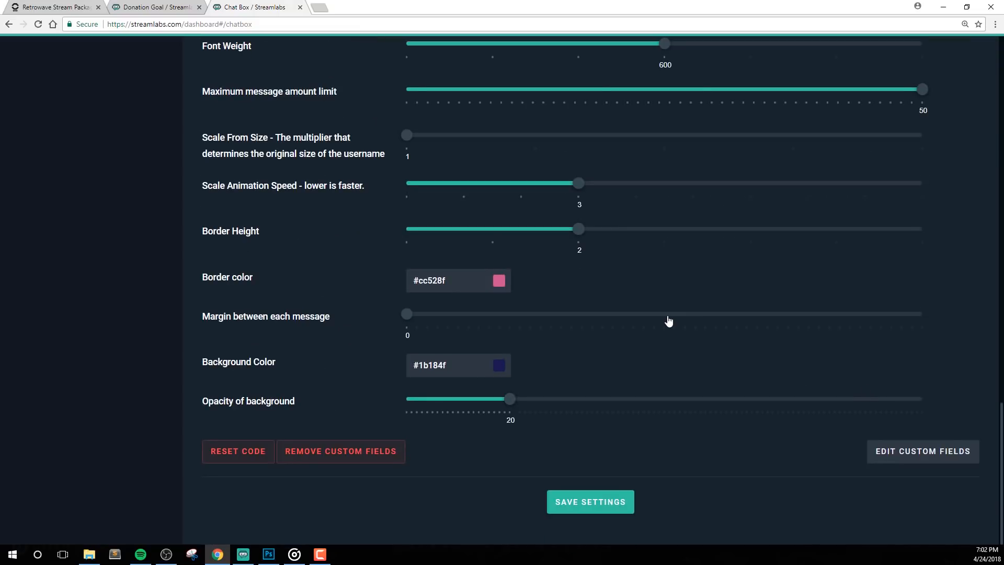
pyautogui.scroll(1, 668, 321)
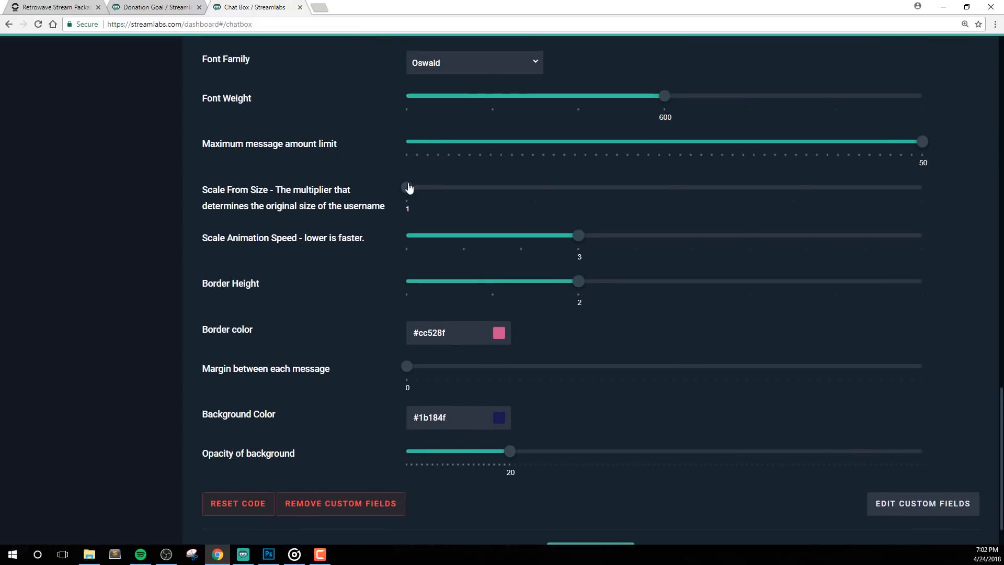
pyautogui.moveTo(407, 187); pyautogui.dragTo(922, 187)
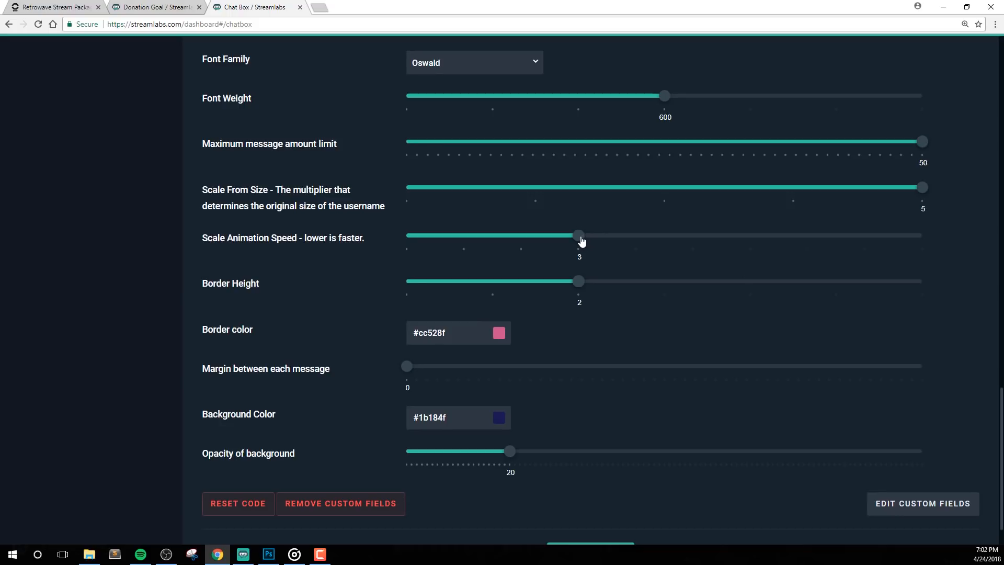
pyautogui.moveTo(582, 241); pyautogui.dragTo(805, 251)
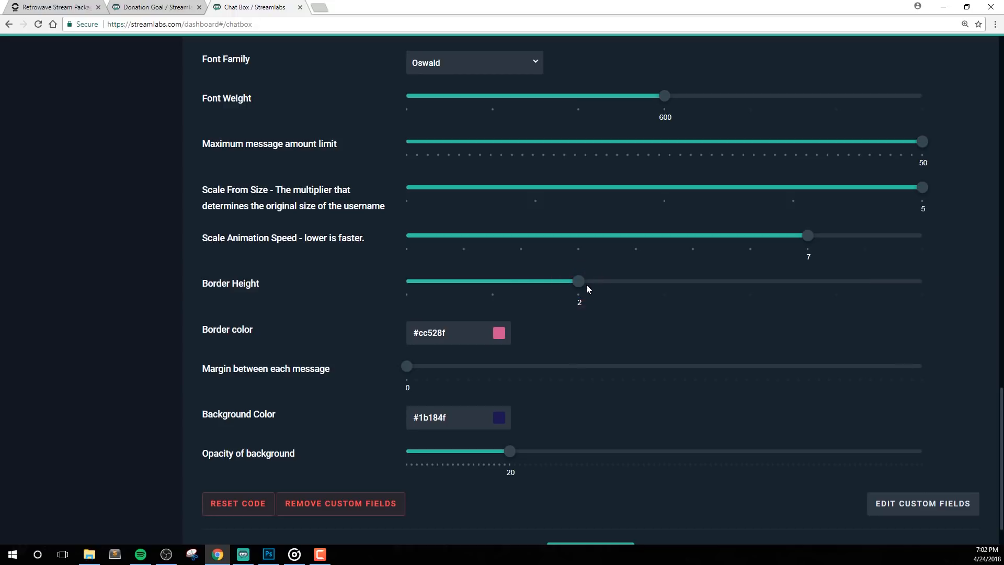
# Step: Keep the message border height at 2 and set the border color to #FF0000
pyautogui.moveTo(619, 286); pyautogui.dragTo(591, 284)
pyautogui.click(500, 335)
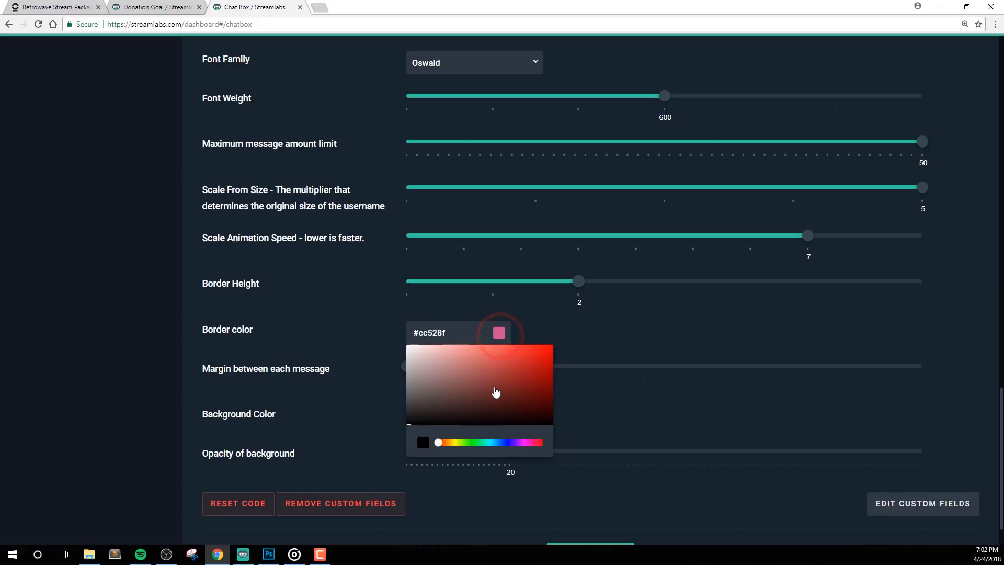
pyautogui.moveTo(494, 387); pyautogui.dragTo(589, 334)
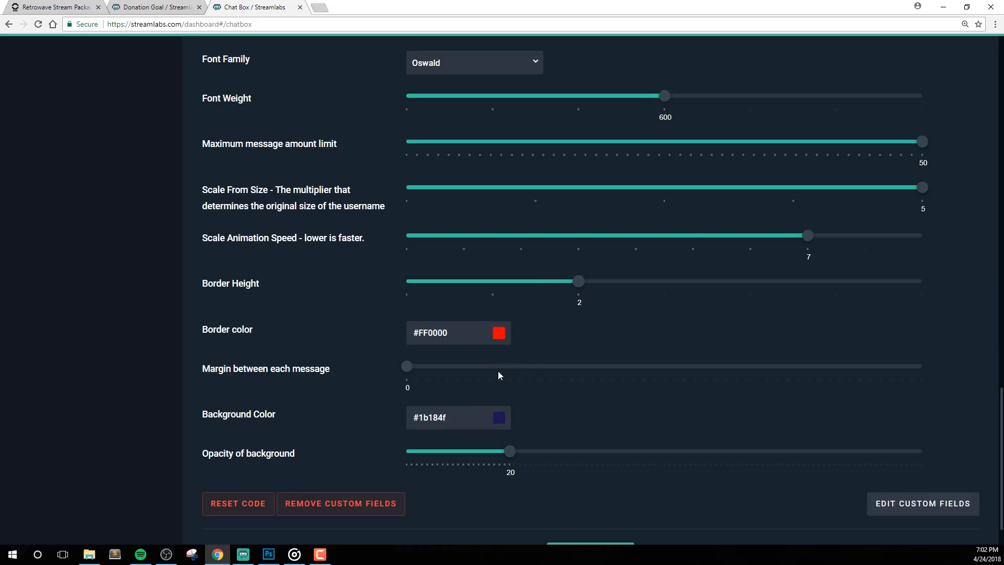
# Step: Set the margin between each message to 20
pyautogui.scroll(-1, 546, 328)
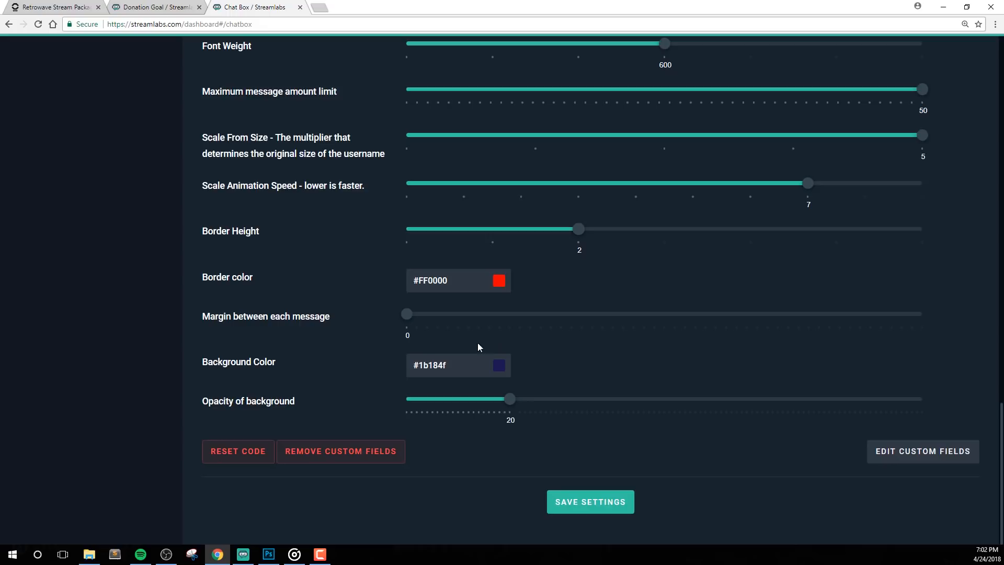
pyautogui.click(409, 314)
pyautogui.moveTo(418, 316); pyautogui.dragTo(623, 324)
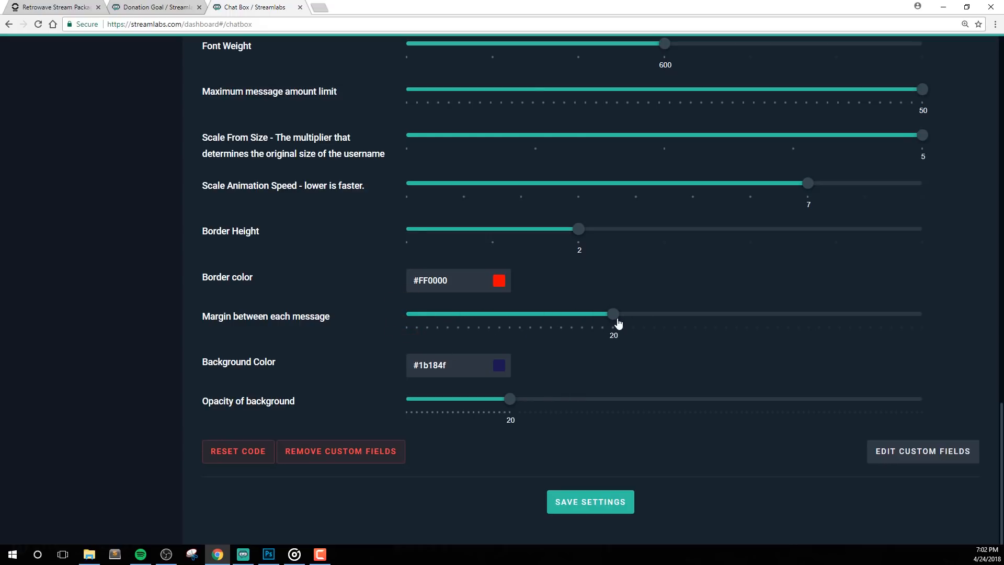
# Step: Set the chat box message background color to #171717
pyautogui.click(499, 365)
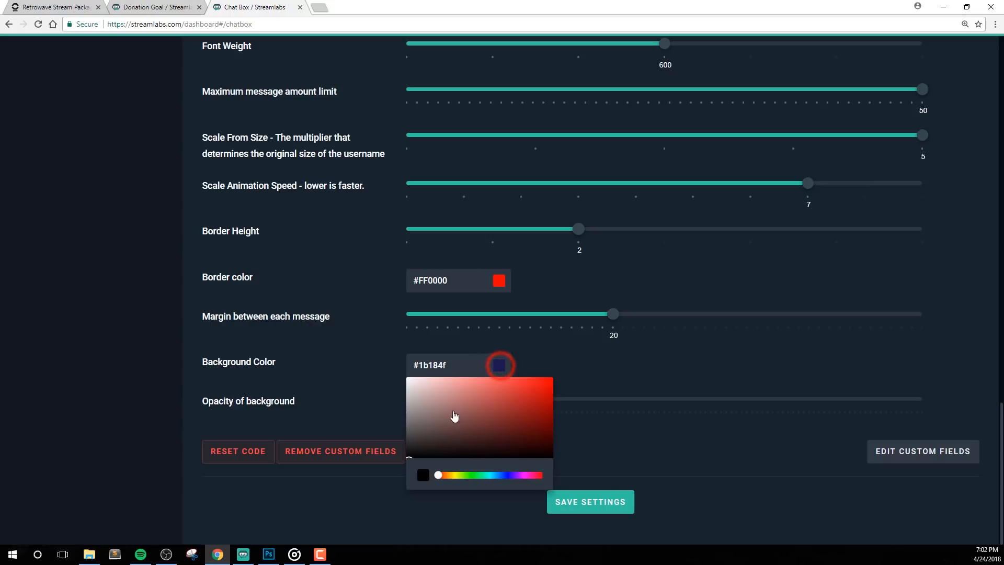
pyautogui.moveTo(429, 434); pyautogui.dragTo(395, 458)
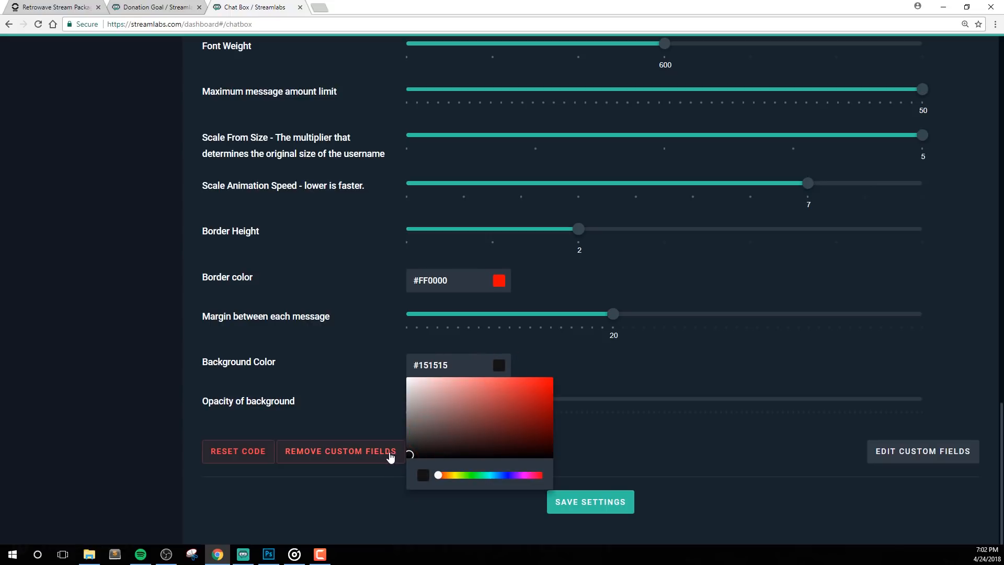
pyautogui.click(777, 371)
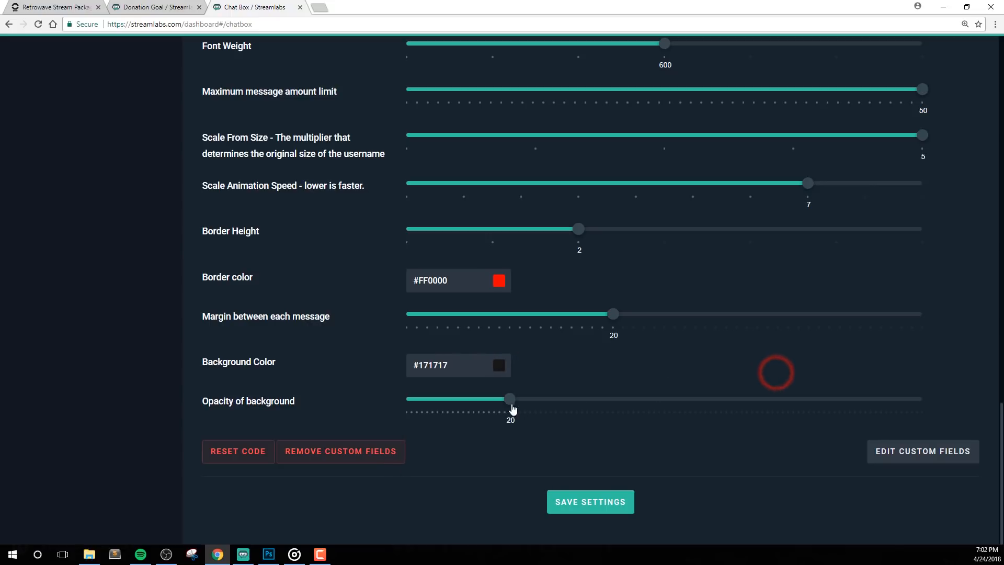
# Step: Raise the chat message background opacity to about four fifths of its range and save the chat box settings
pyautogui.moveTo(510, 400); pyautogui.dragTo(819, 419)
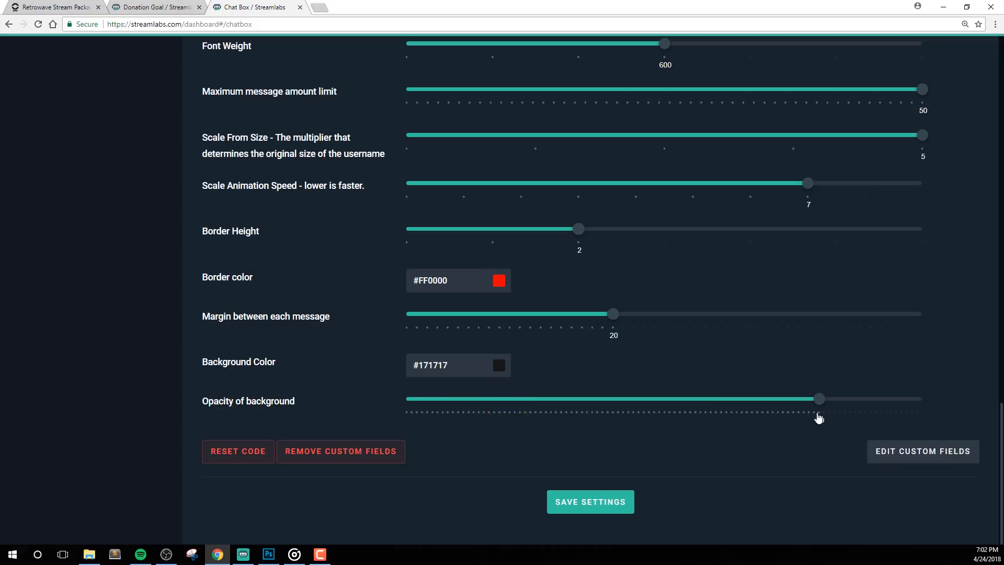
pyautogui.click(622, 504)
pyautogui.scroll(5, 925, 389)
pyautogui.scroll(15, 926, 403)
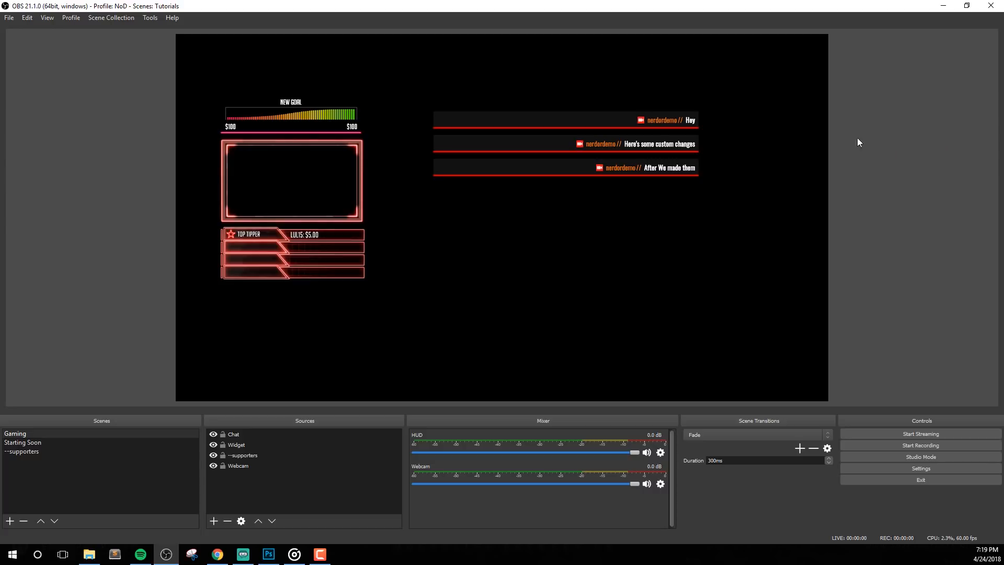
# Step: Clear the open windows from the desktop and open the Retrowave Scene Transitions - Stingers folder
pyautogui.click(243, 554)
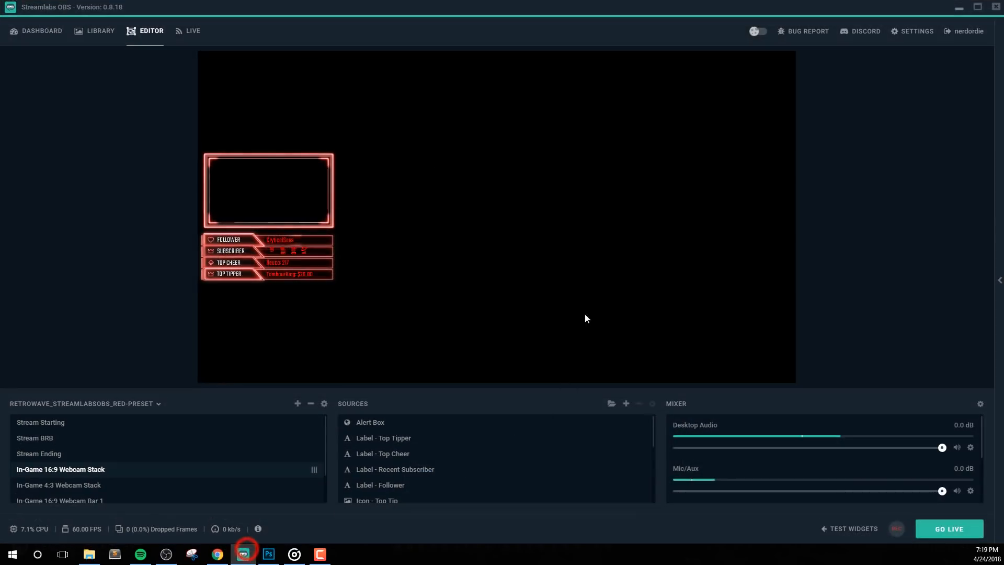
pyautogui.click(958, 8)
pyautogui.click(891, 227)
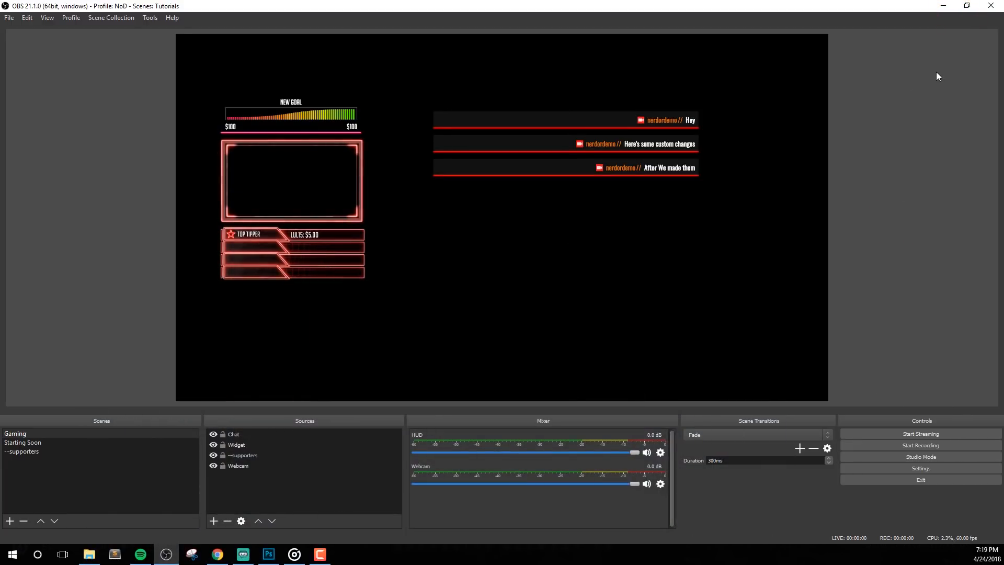
pyautogui.click(944, 6)
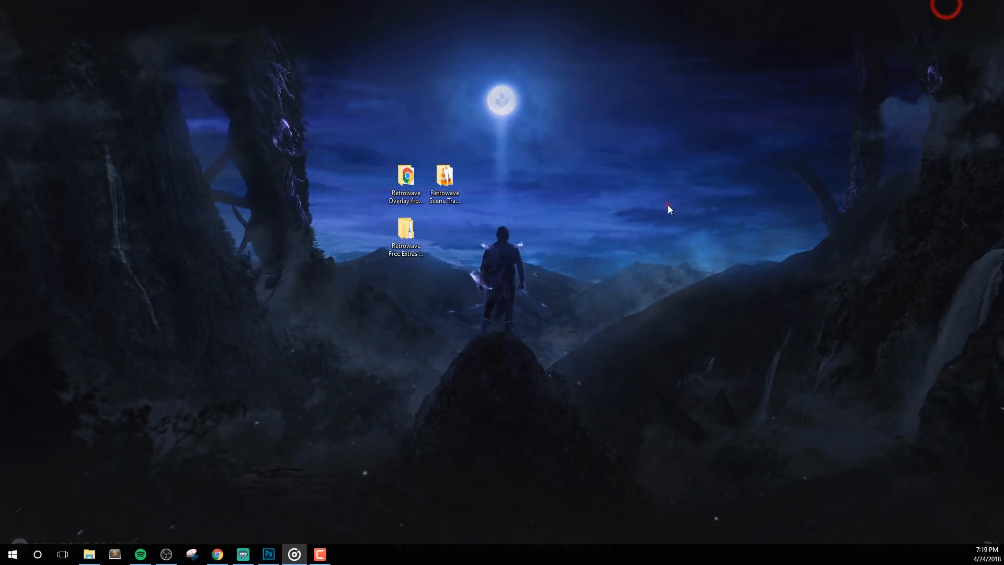
pyautogui.click(667, 205)
pyautogui.doubleClick(445, 179)
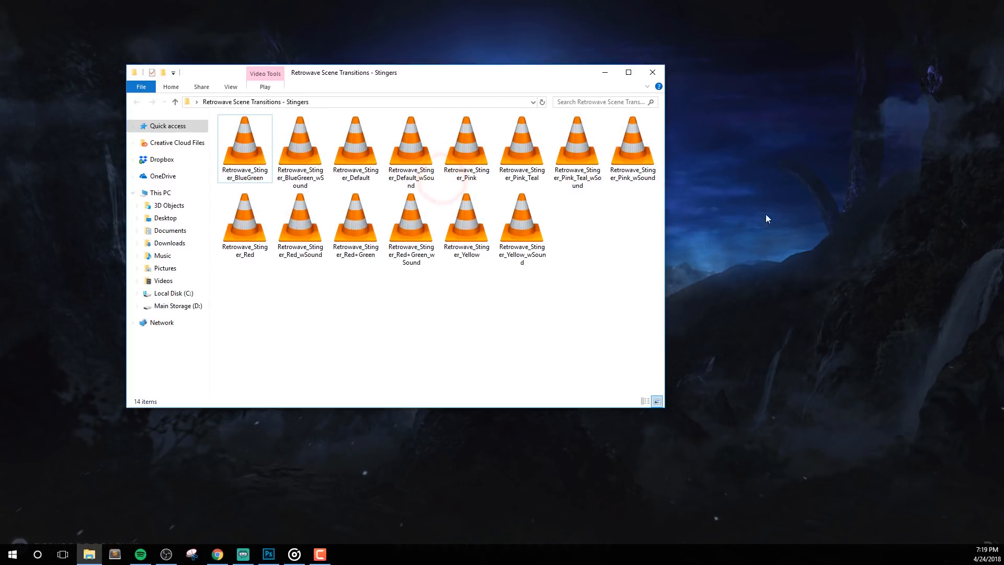
# Step: Switch to the Retrowave Stream Package product page in Chrome and choose Free Extras as the download type
pyautogui.click(217, 555)
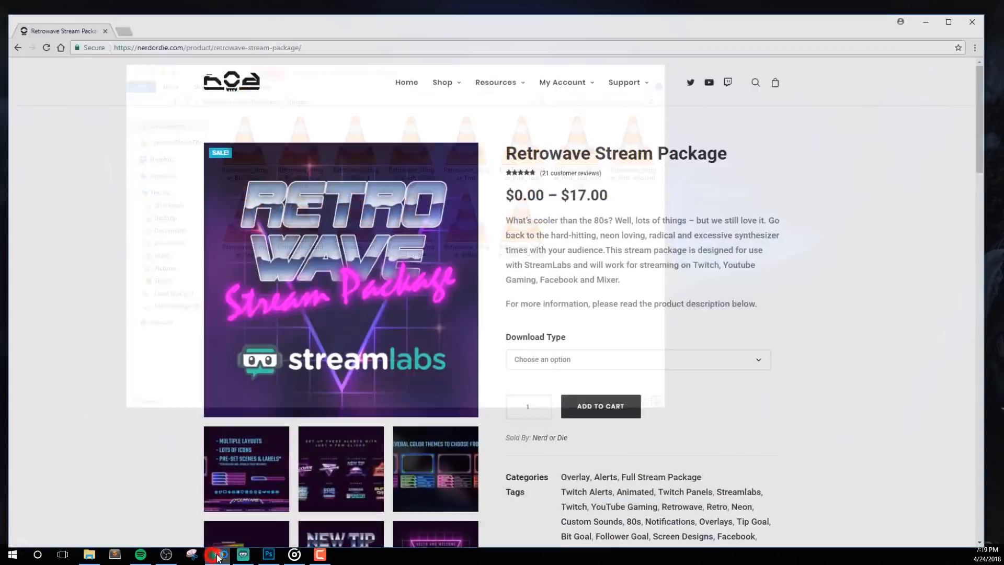
pyautogui.click(808, 388)
pyautogui.click(699, 352)
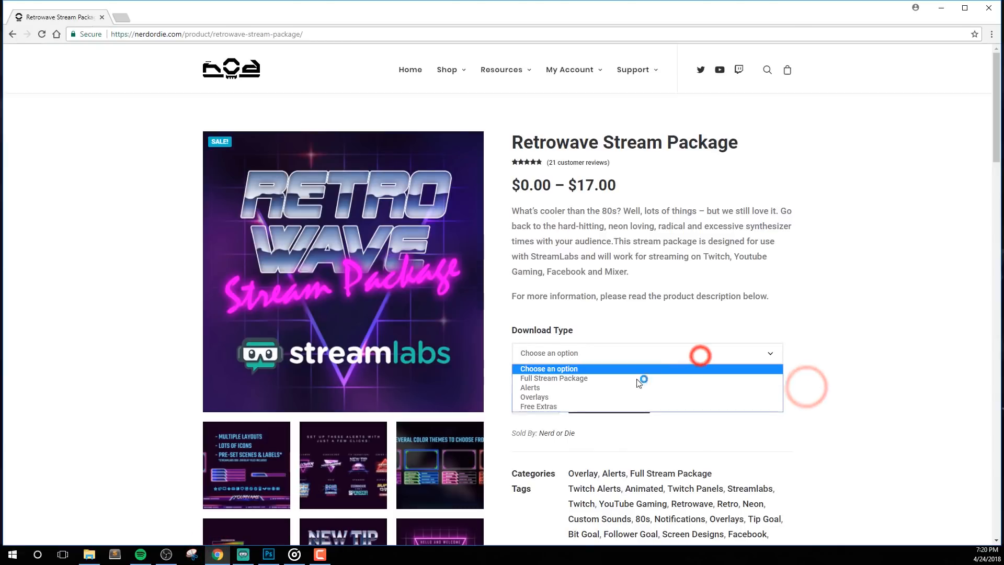
pyautogui.click(582, 407)
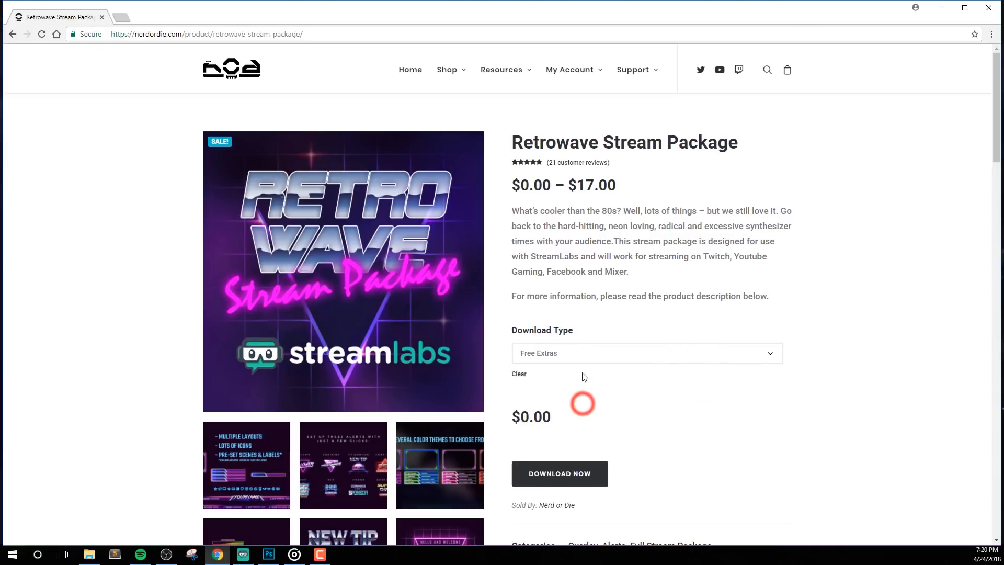
pyautogui.click(940, 8)
# Step: Switch to OBS and add a Stinger scene transition, keeping the default name
pyautogui.click(166, 554)
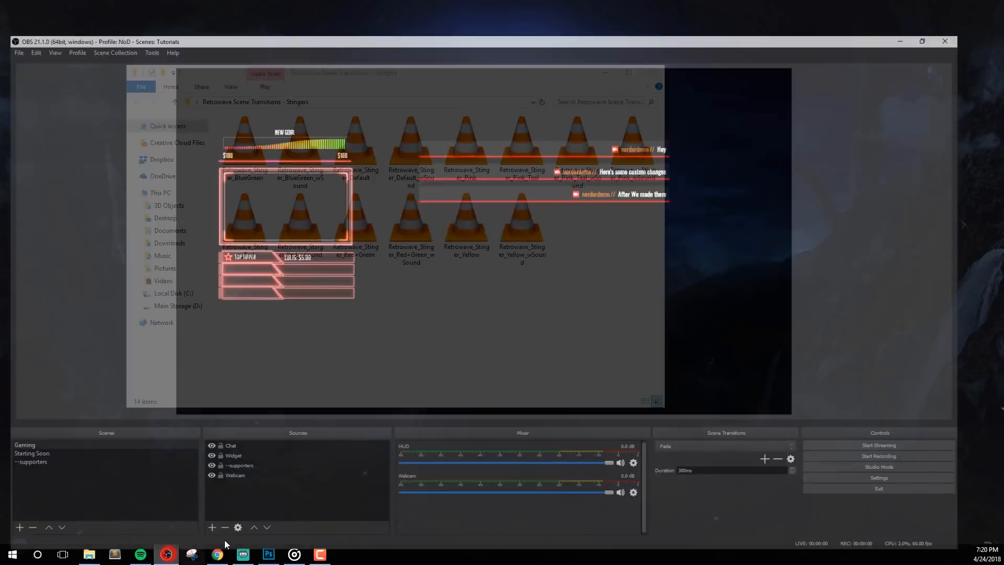
pyautogui.click(905, 310)
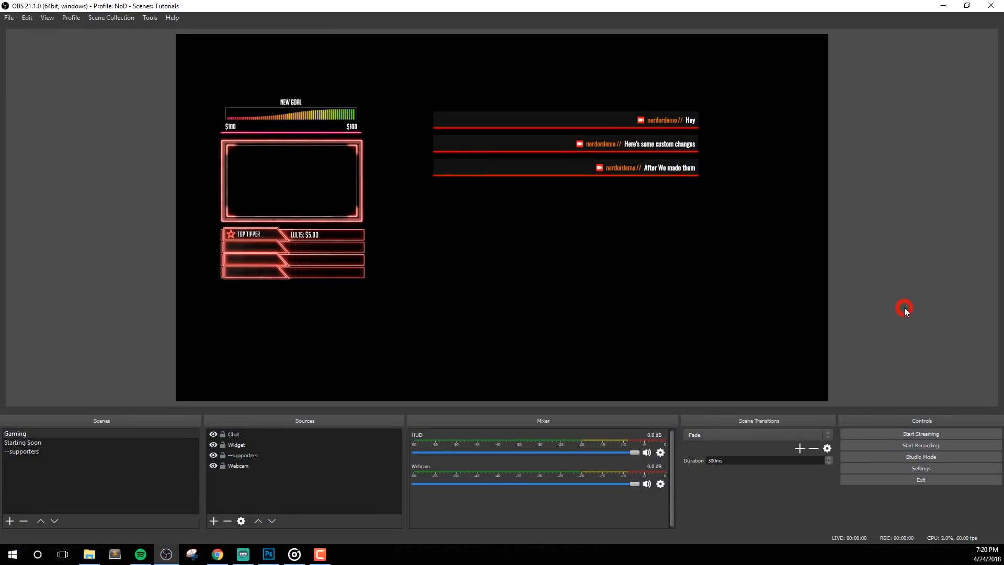
pyautogui.click(799, 448)
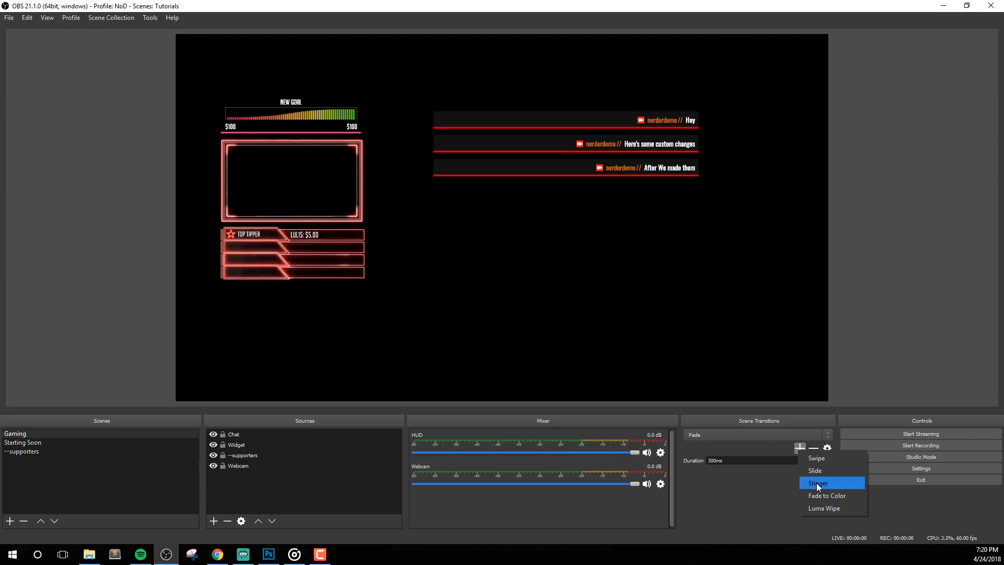
pyautogui.click(843, 485)
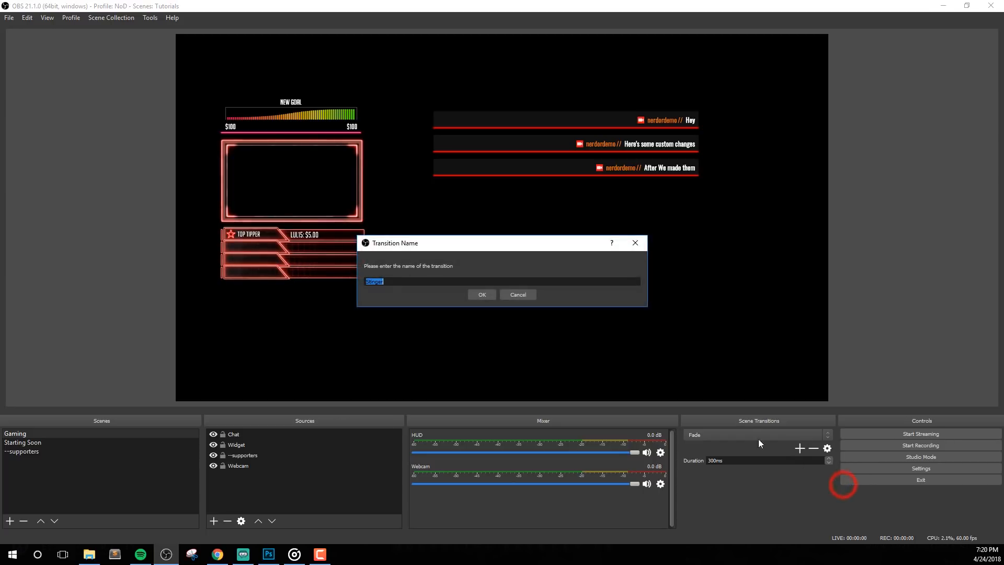
pyautogui.click(484, 294)
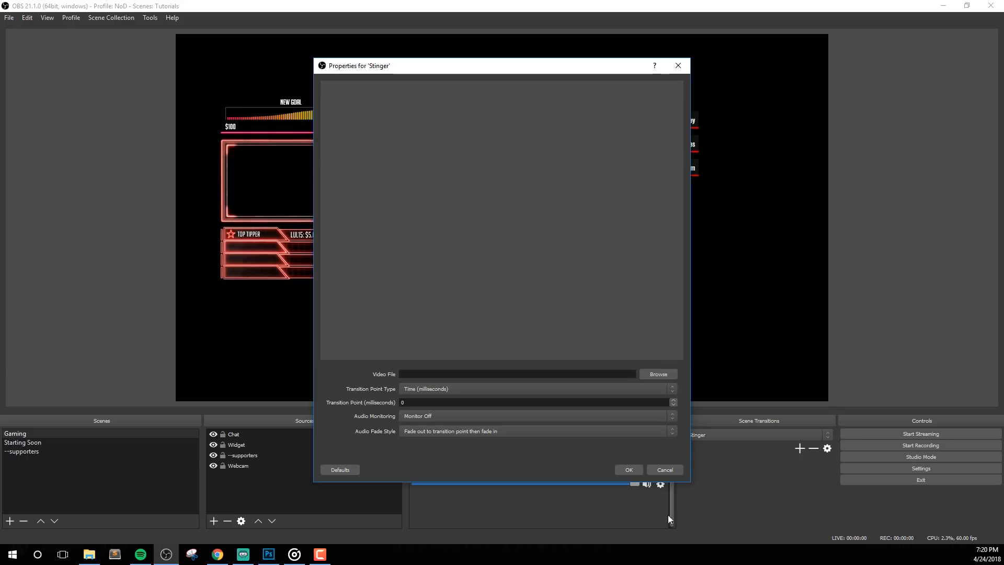
pyautogui.click(799, 455)
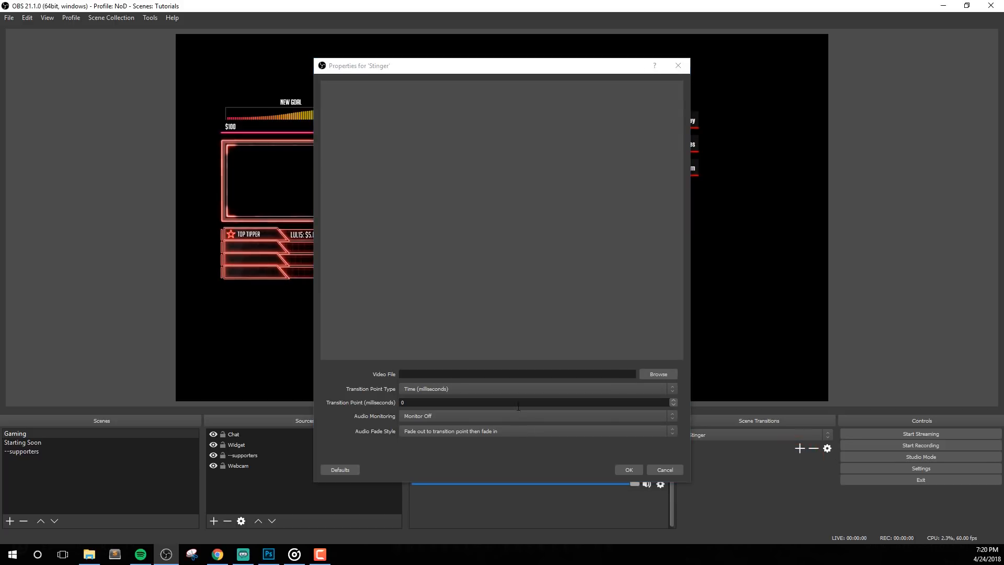
# Step: Load Retrowave_Stinger_Red from the Retrowave Scene Transitions - Stingers folder as the stinger's video file
pyautogui.click(658, 374)
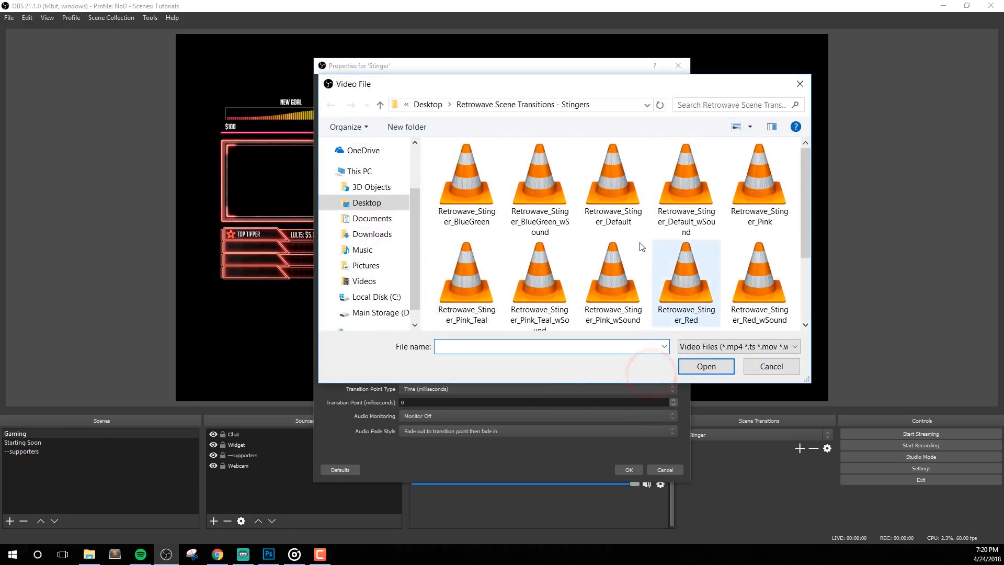
pyautogui.scroll(-1, 647, 281)
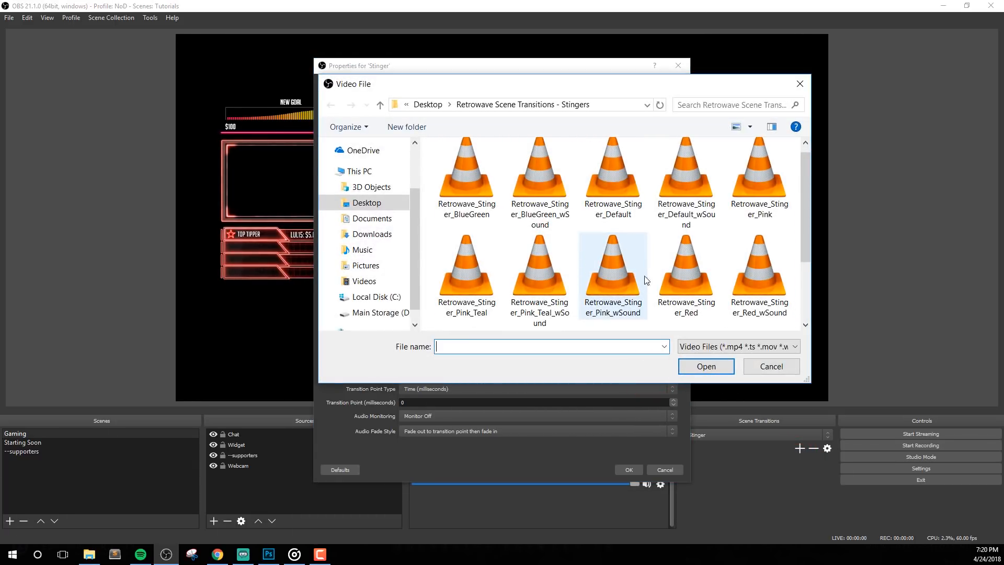
pyautogui.click(691, 266)
pyautogui.click(690, 266)
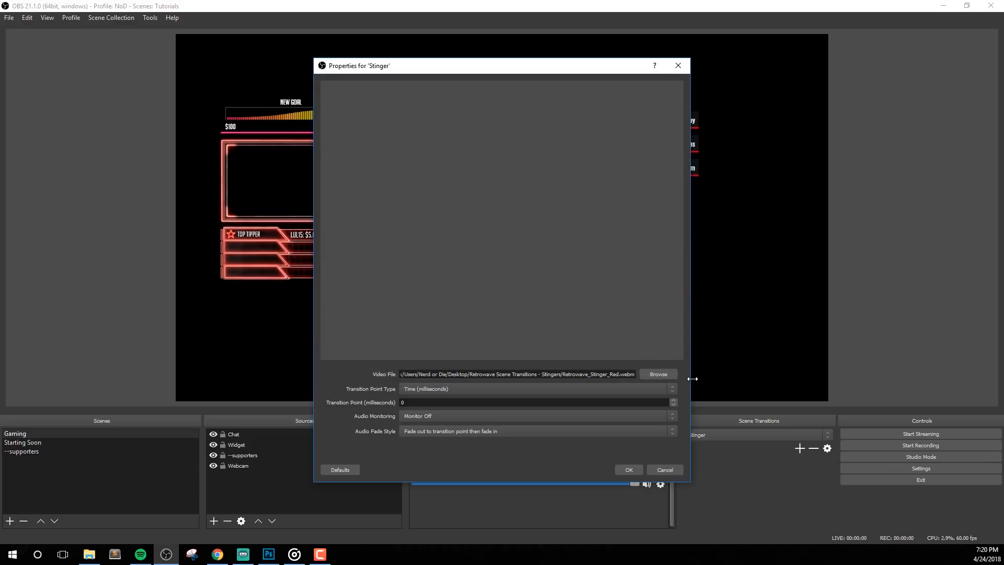
pyautogui.click(647, 373)
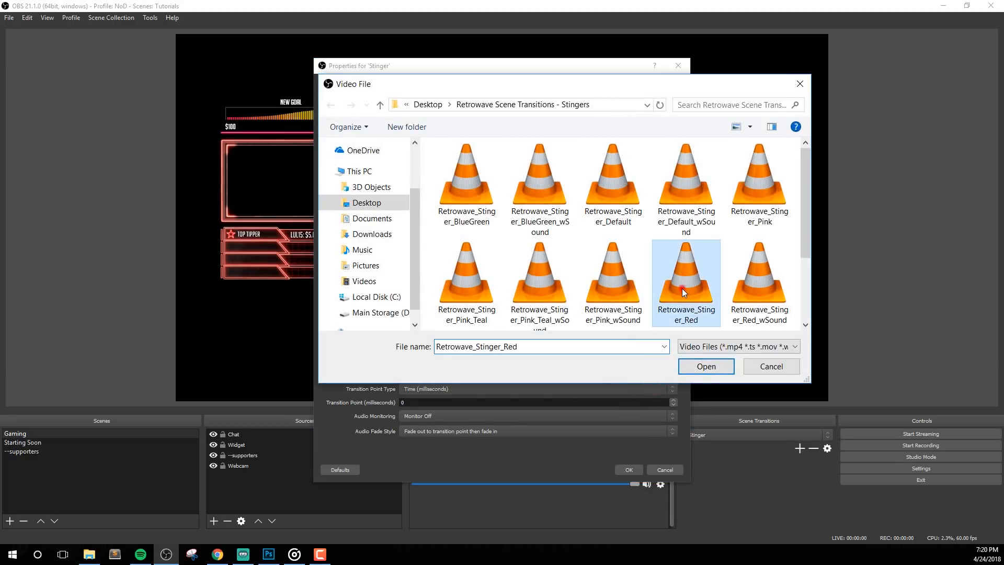
pyautogui.doubleClick(688, 284)
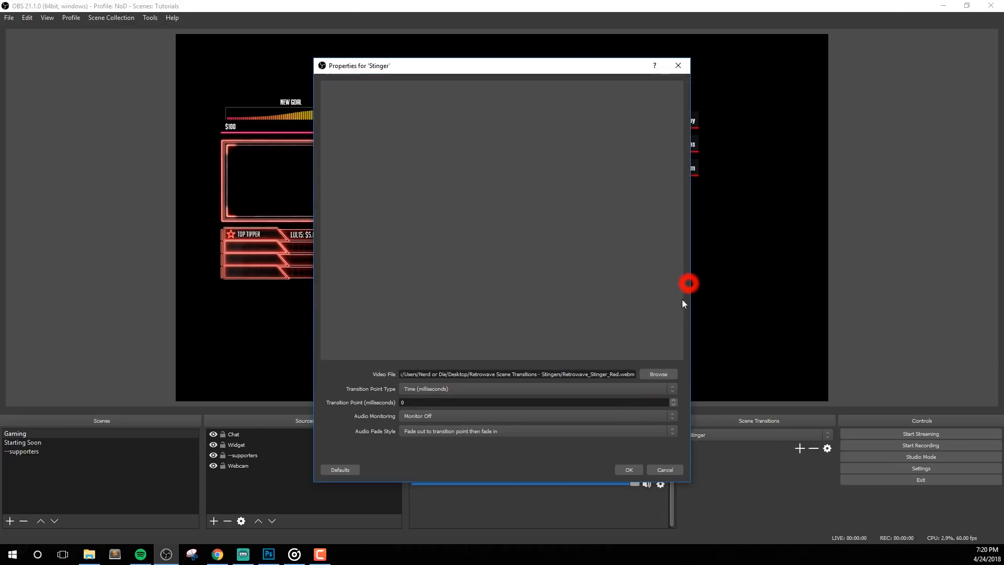
# Step: Set the stinger's transition point to 1000 milliseconds
pyautogui.doubleClick(413, 403)
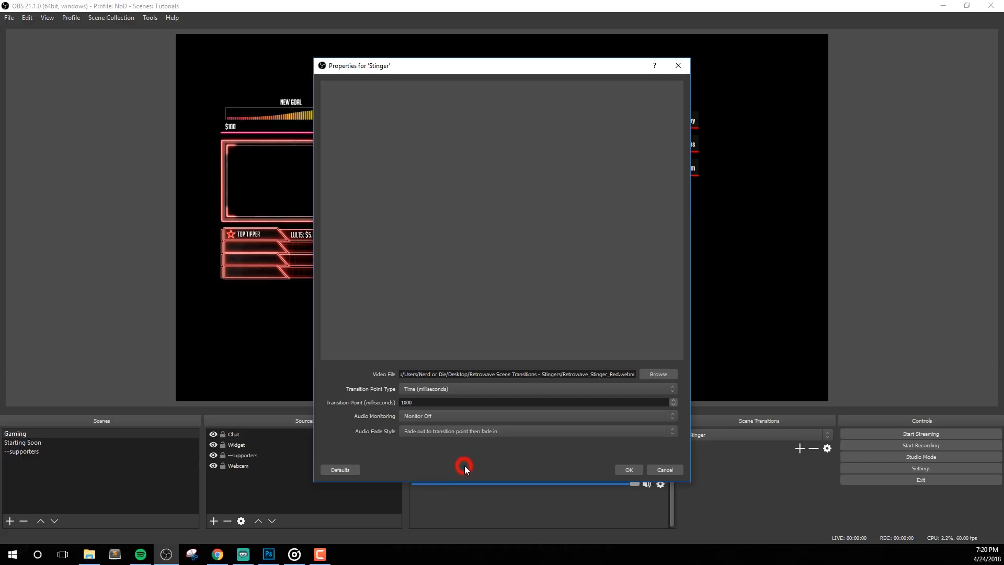
pyautogui.click(415, 400)
pyautogui.click(440, 458)
# Step: Set the stinger's audio monitoring to Monitor and Output and back to Monitor Off, and apply the properties
pyautogui.click(427, 416)
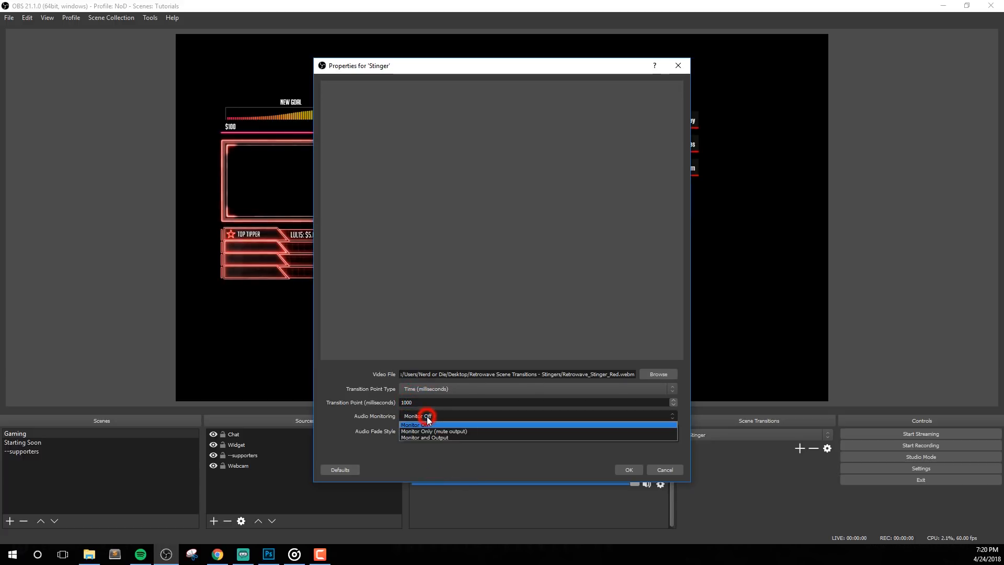
pyautogui.click(444, 437)
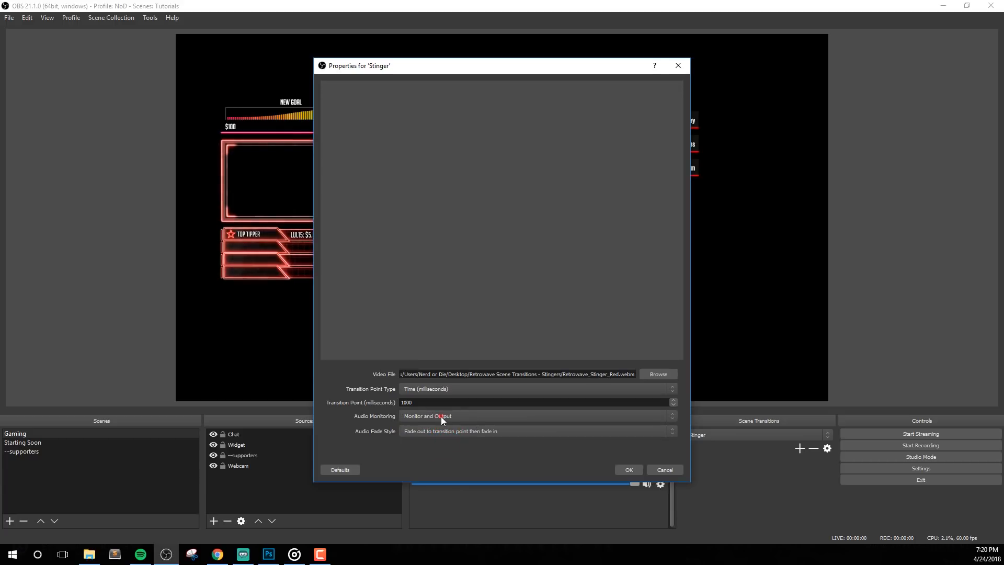
pyautogui.click(441, 416)
pyautogui.click(429, 425)
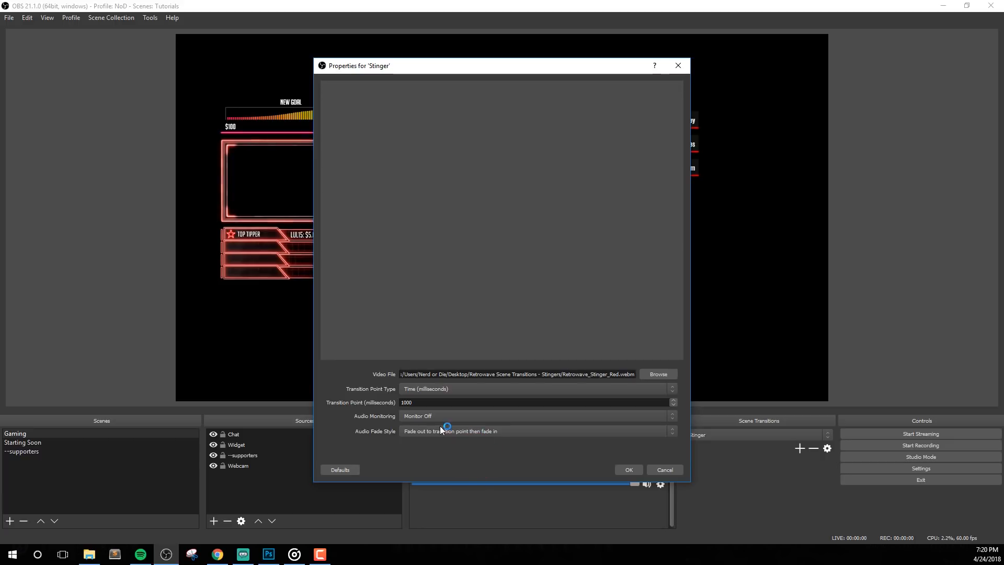
pyautogui.click(627, 469)
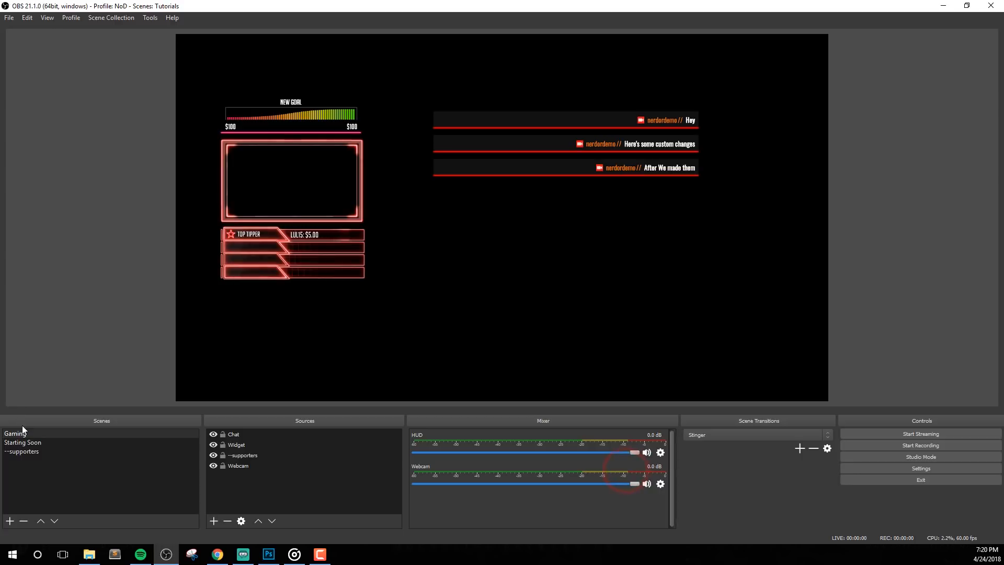
# Step: Test the stinger transition by switching to the Starting Soon scene and back to the Gaming scene
pyautogui.click(22, 442)
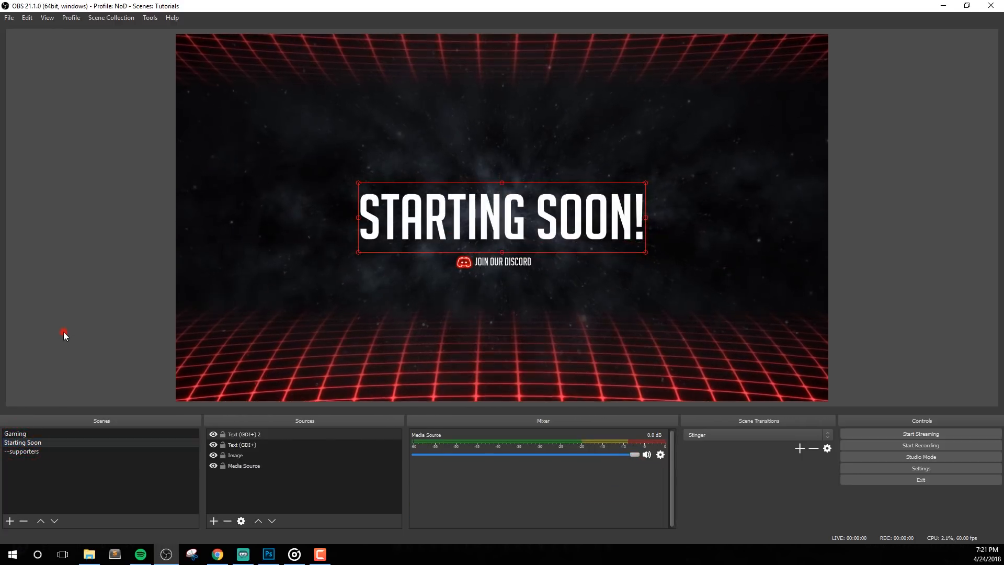
pyautogui.click(64, 331)
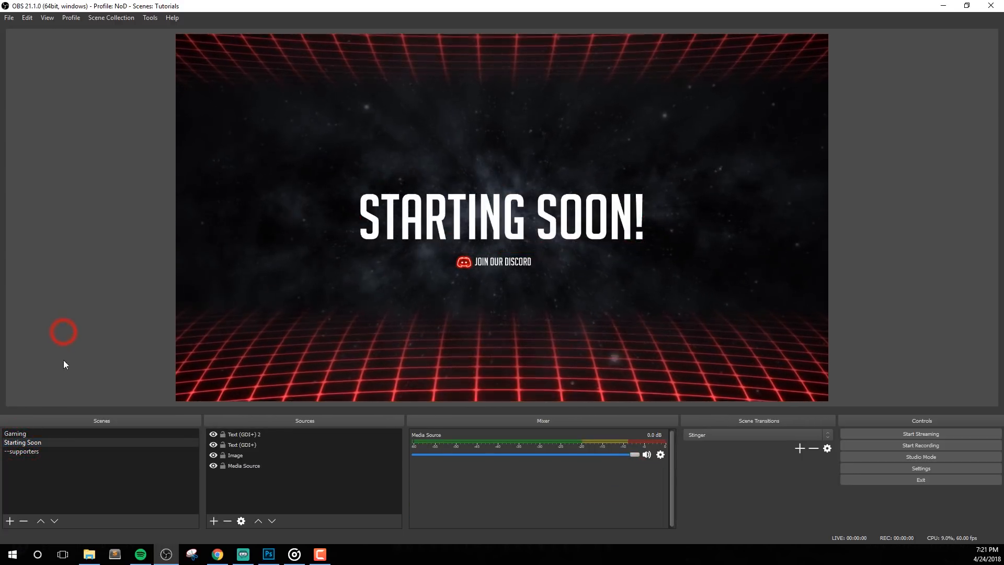
pyautogui.click(30, 434)
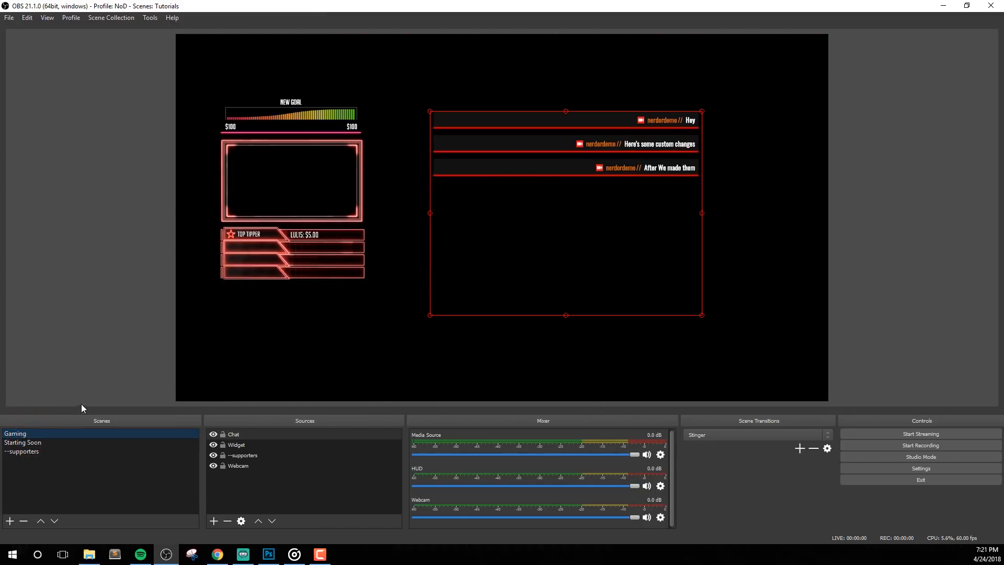
pyautogui.click(145, 376)
# Step: Switch to Streamlabs OBS, open the scene transition settings, and set the transition type to Stinger
pyautogui.click(243, 553)
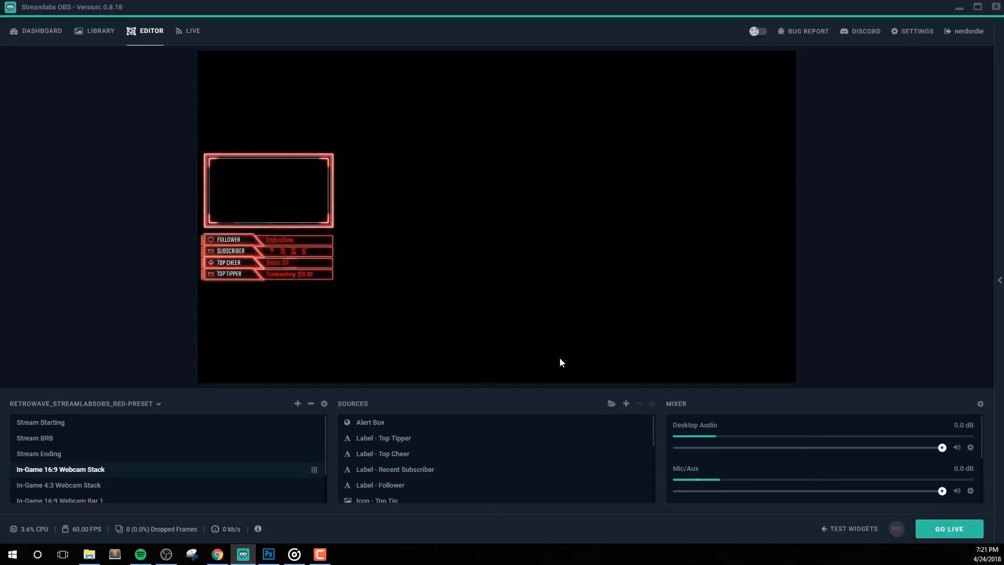
pyautogui.click(325, 405)
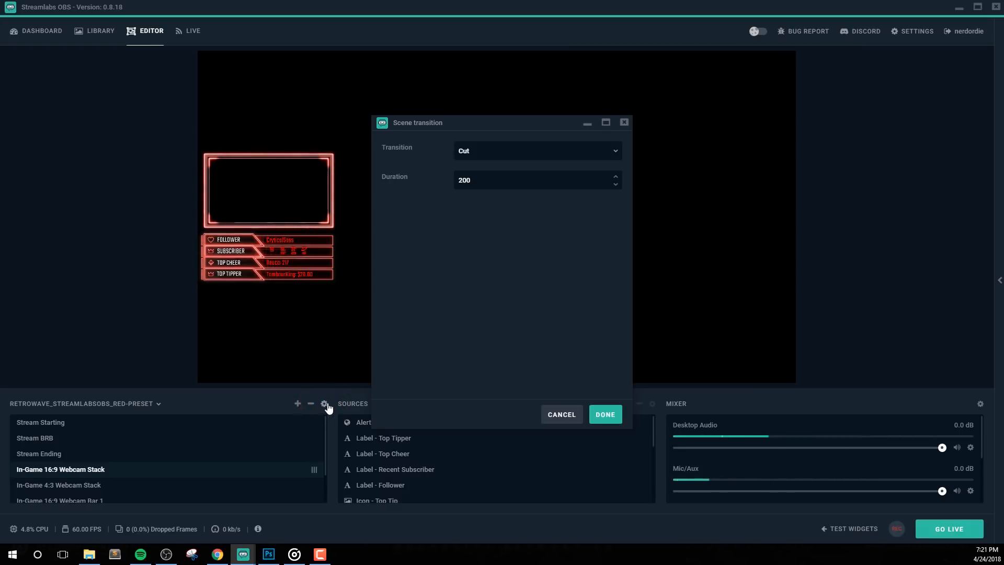
pyautogui.click(481, 157)
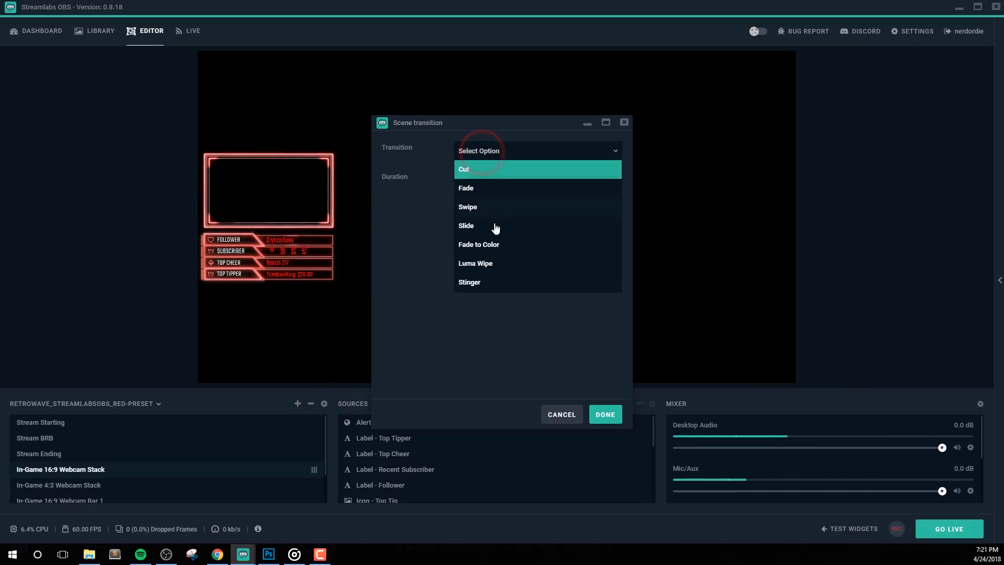
pyautogui.click(473, 283)
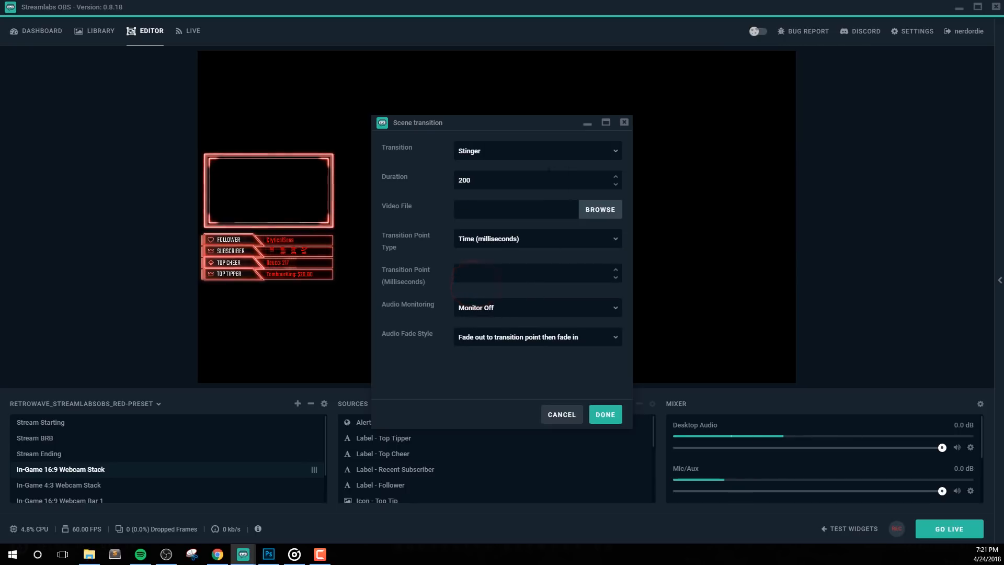
# Step: Set the stinger duration to 2000 and load Retrowave_Stinger_Red from the desktop folder Retrowave Scene Transitions - Stingers as its video file
pyautogui.click(517, 180)
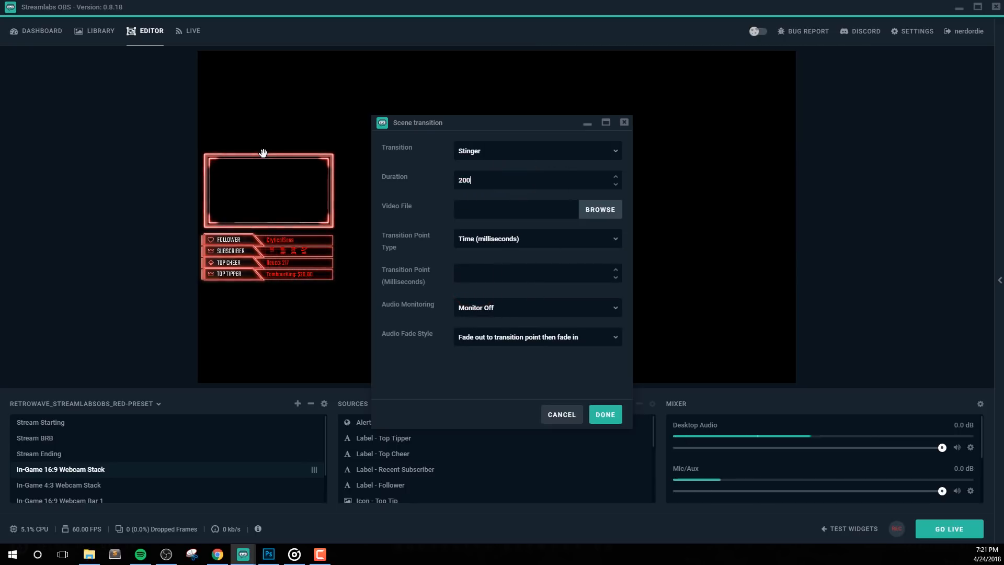
pyautogui.click(607, 211)
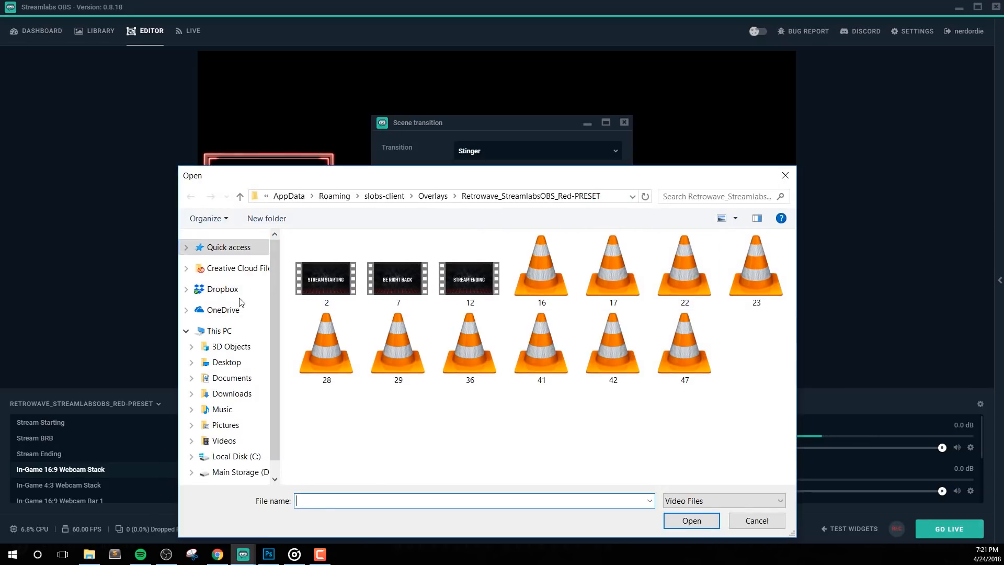
pyautogui.click(225, 362)
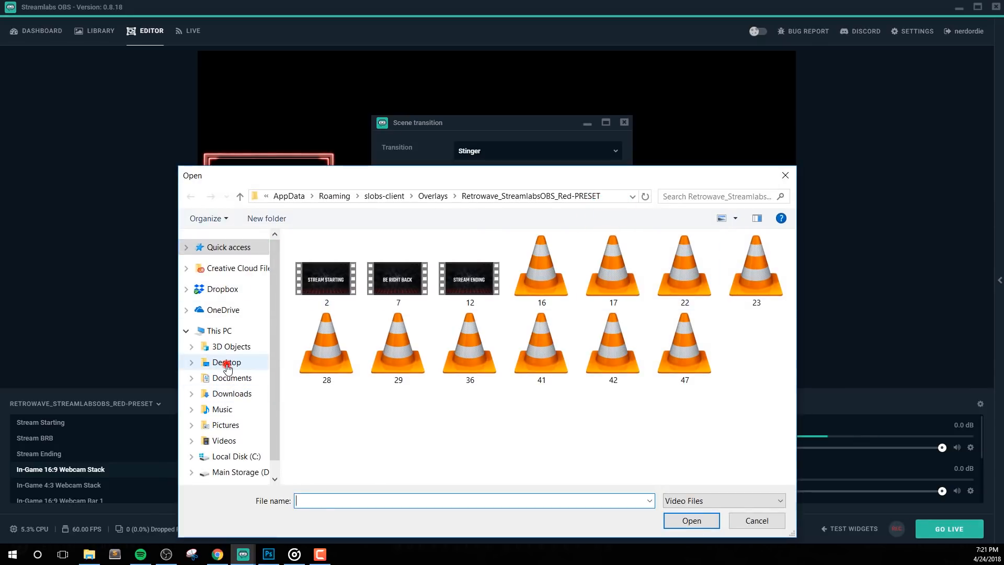
pyautogui.doubleClick(535, 274)
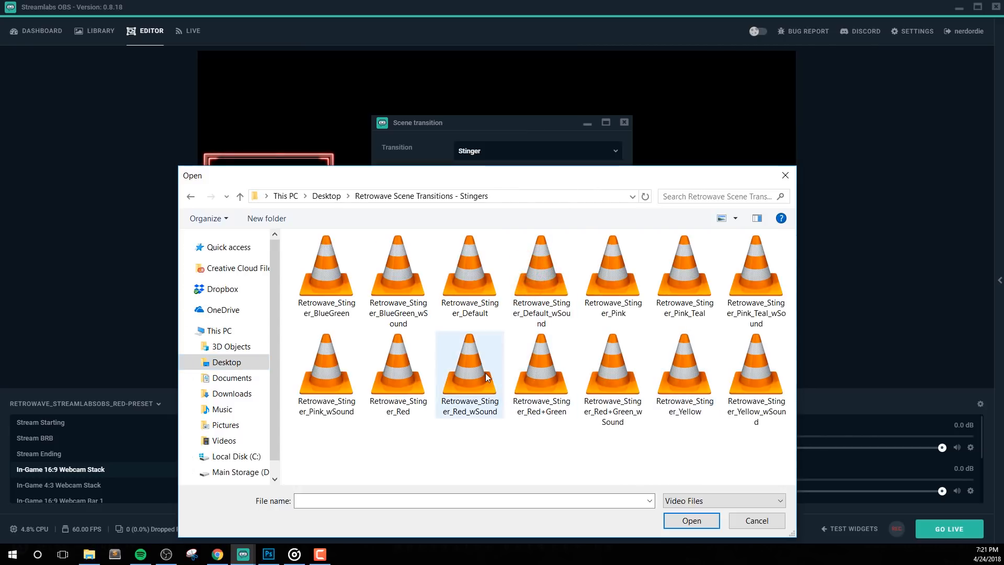
pyautogui.doubleClick(391, 372)
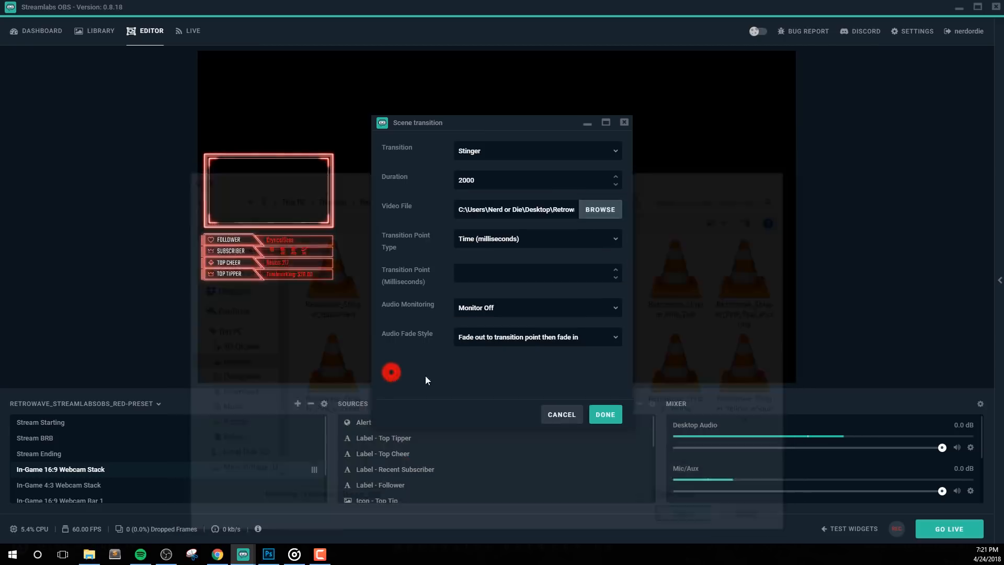
# Step: Set the stinger's transition point to 1000 milliseconds with audio monitoring at Monitor Off, and apply the transition settings
pyautogui.click(486, 273)
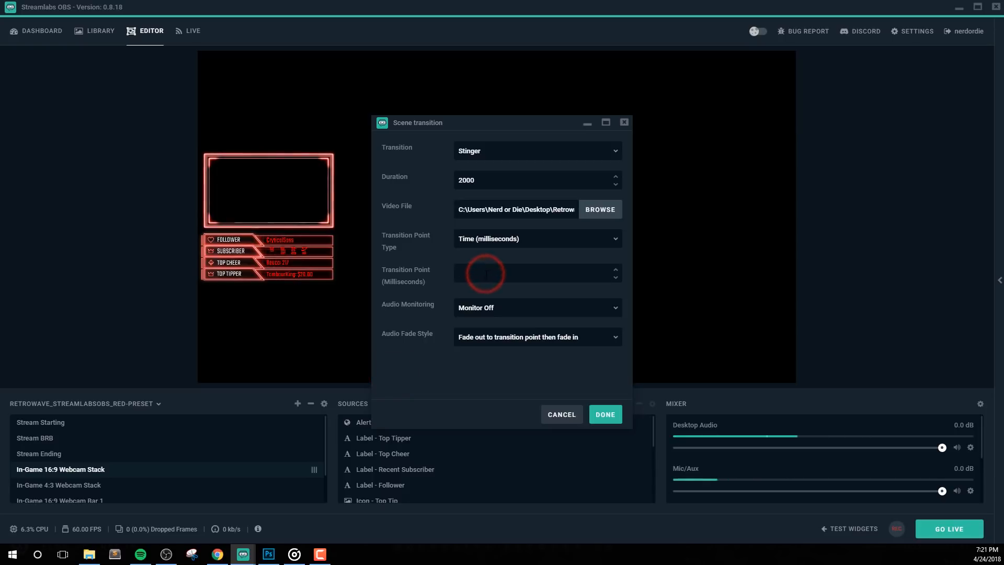
pyautogui.write('1000')
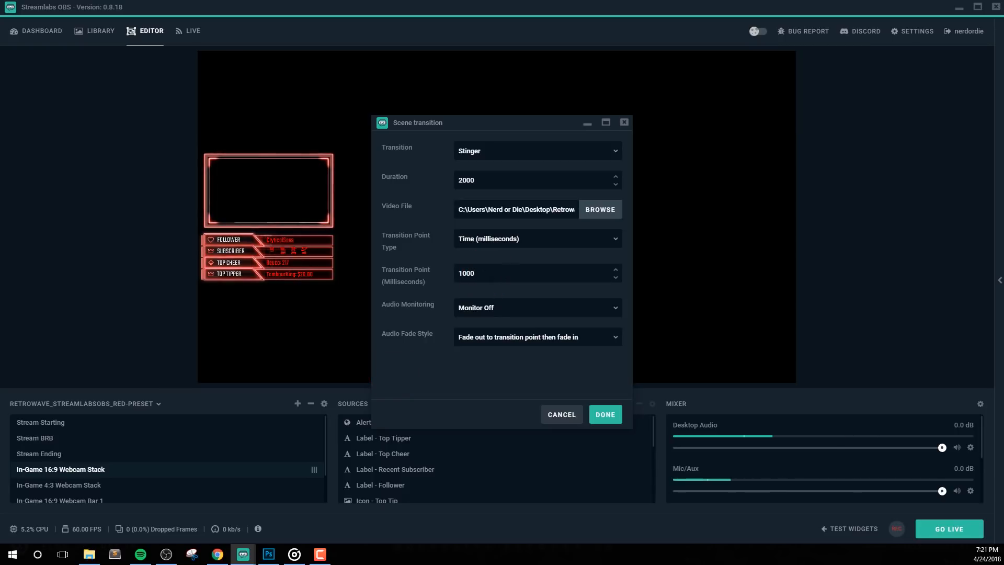
pyautogui.click(496, 309)
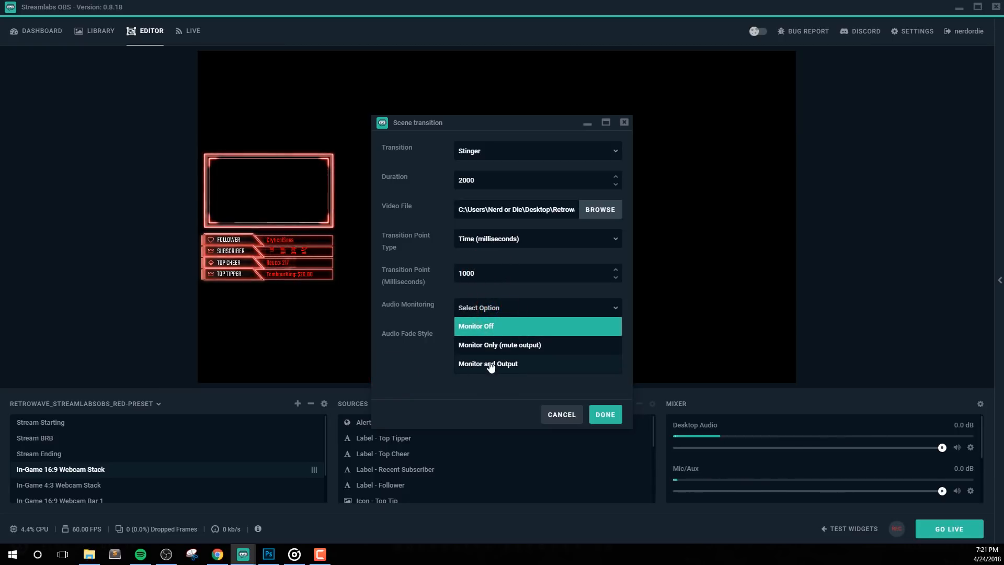
pyautogui.click(489, 326)
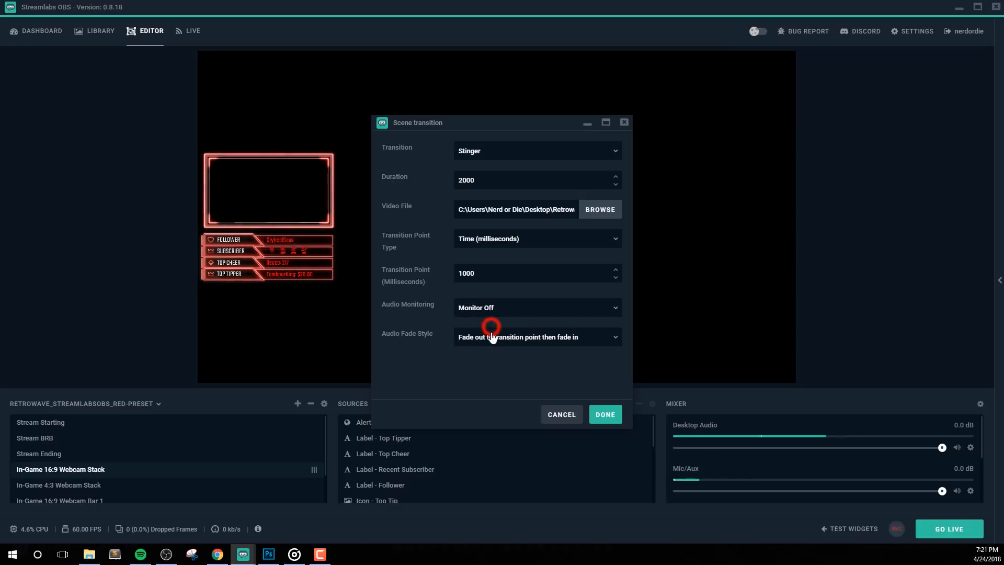
pyautogui.click(605, 414)
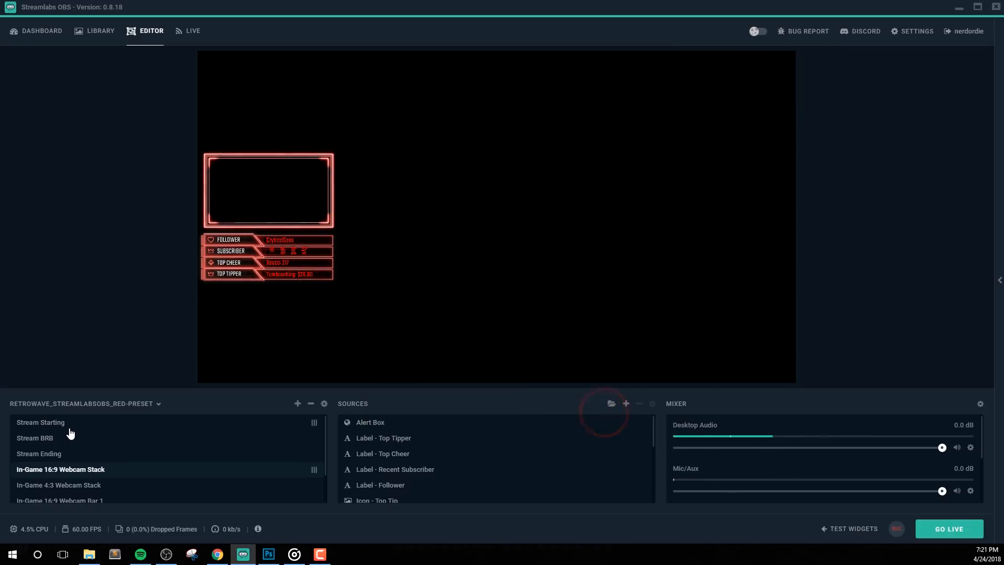
# Step: Test the stinger transition by switching scenes from Stream Starting to In-Game 16:9 Webcam Stack, back to Stream Starting, and to Stream Ending
pyautogui.click(72, 424)
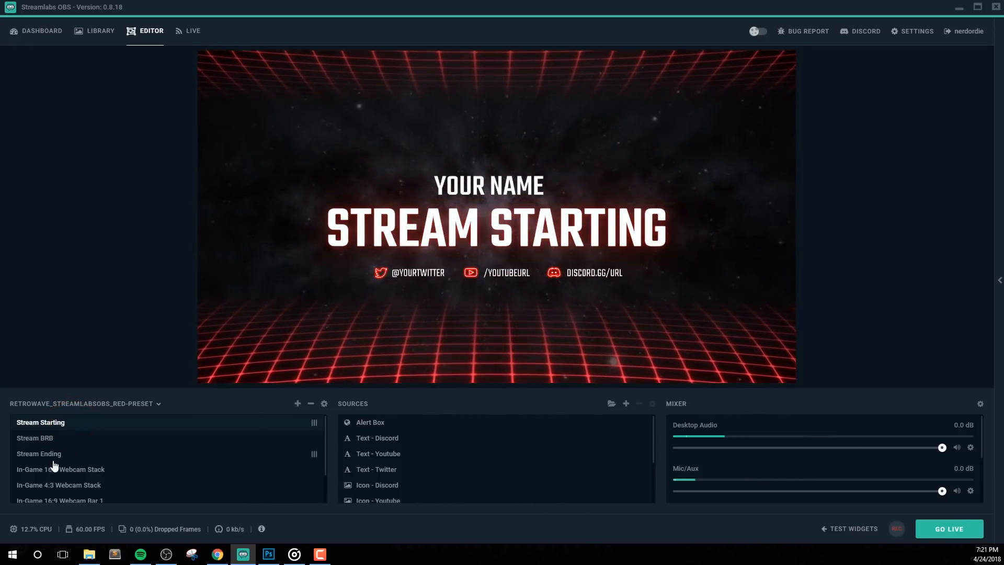
pyautogui.click(66, 473)
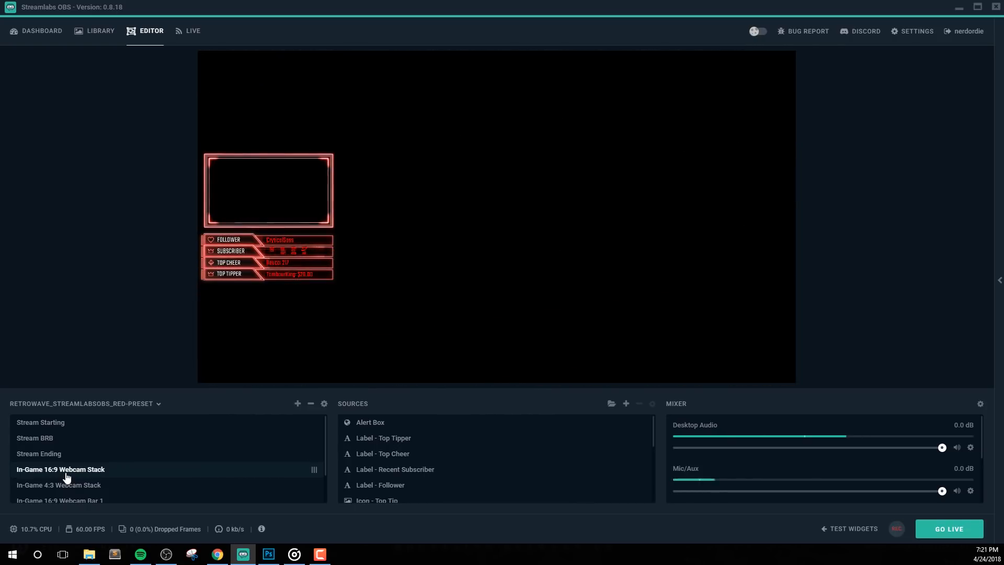
pyautogui.click(68, 425)
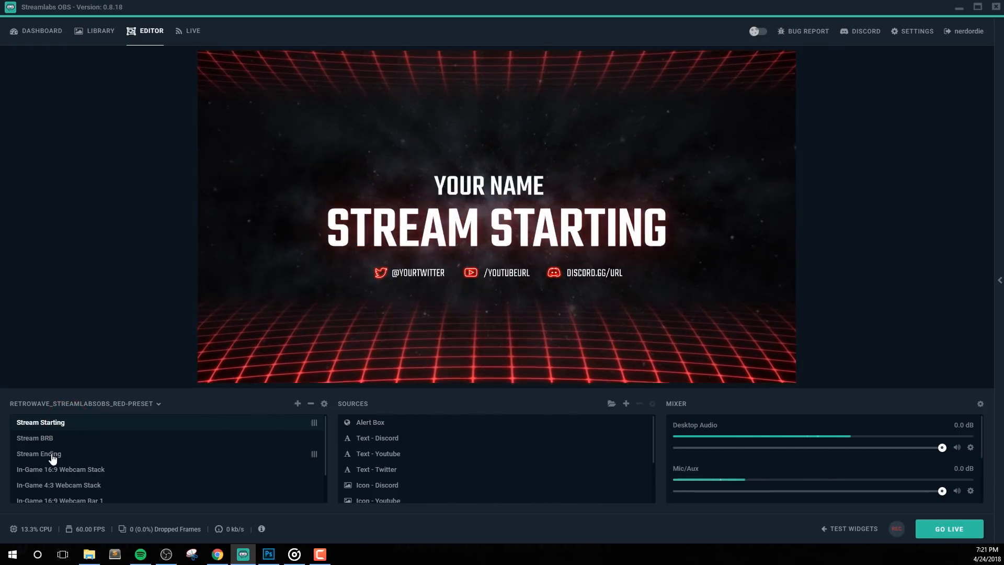
pyautogui.click(53, 455)
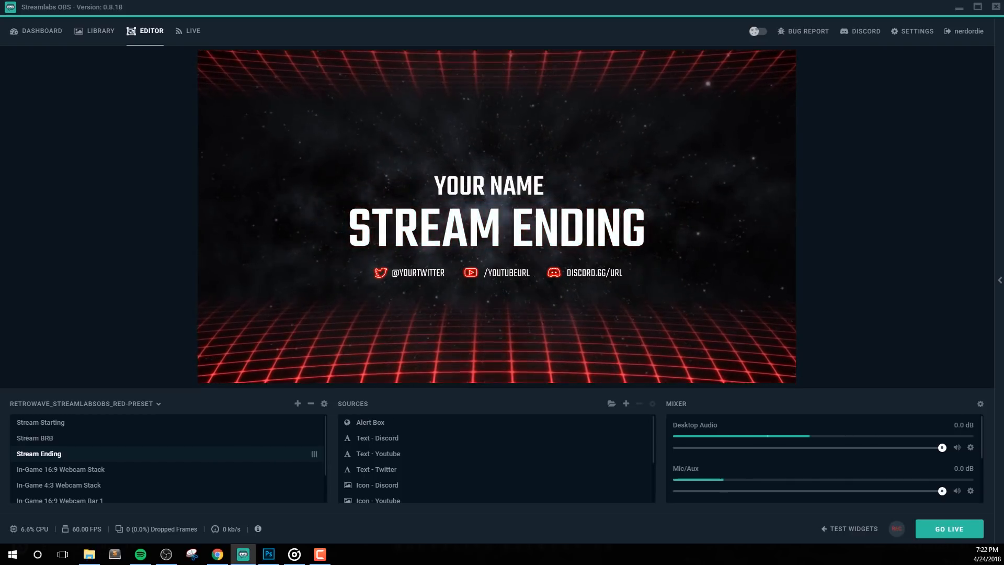
pyautogui.press('F10')
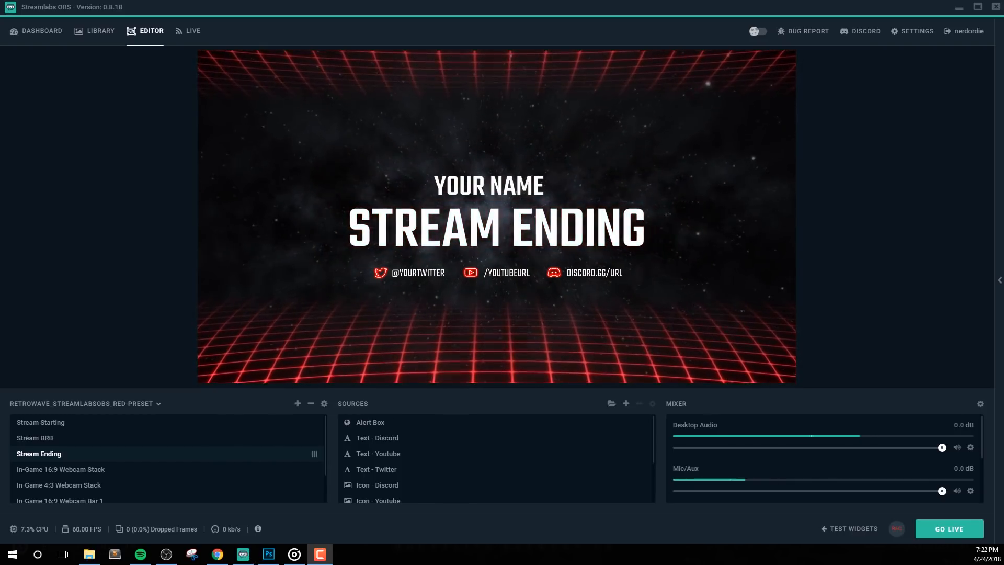